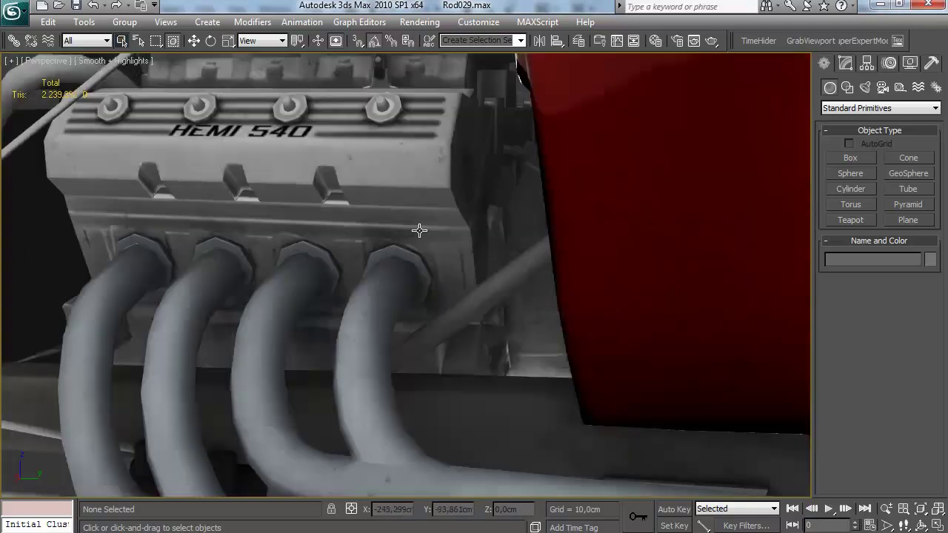
# Step: Examine the engine block, HEMI 540 valve cover and exhaust pipes on the textured hot rod model
pyautogui.scroll(-5, 437, 224)
pyautogui.scroll(5, 437, 224)
pyautogui.moveTo(393, 233); pyautogui.dragTo(430, 203)
pyautogui.scroll(3, 473, 277)
pyautogui.moveTo(474, 277); pyautogui.dragTo(384, 285)
pyautogui.scroll(-4, 431, 304)
pyautogui.scroll(-4, 385, 285)
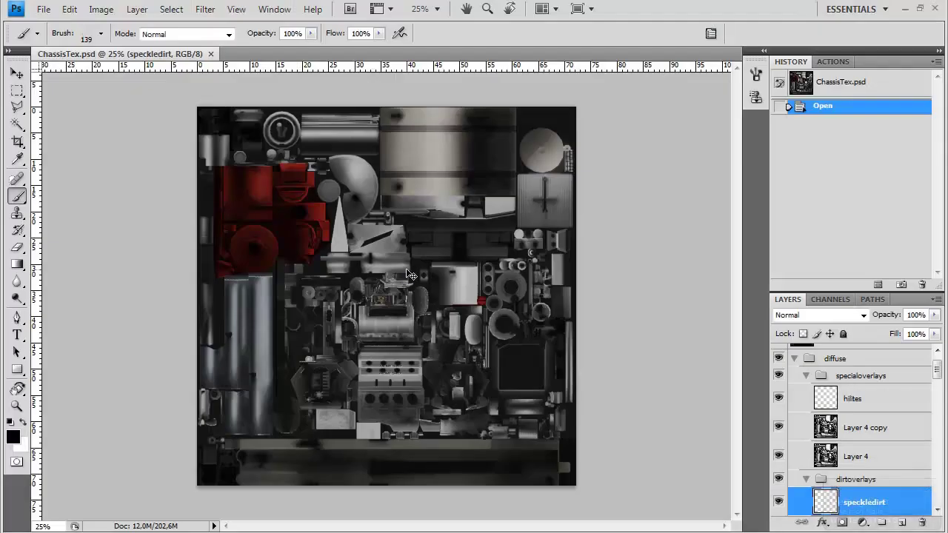
# Step: Switch to ChassisTex.psd in Photoshop and dab fine speckles along the frame rail strip on the speckledirt layer
pyautogui.scroll(4, 406, 268)
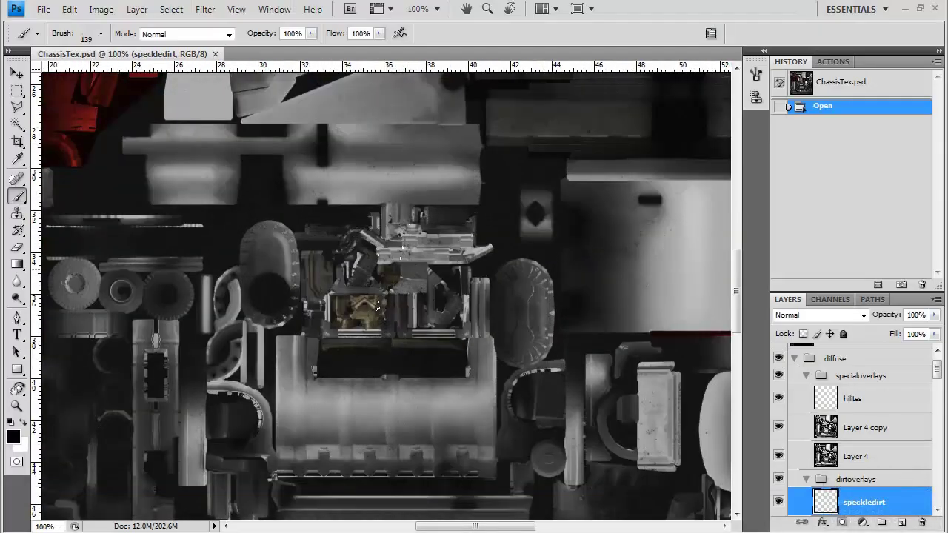
pyautogui.moveTo(398, 368); pyautogui.dragTo(379, 260)
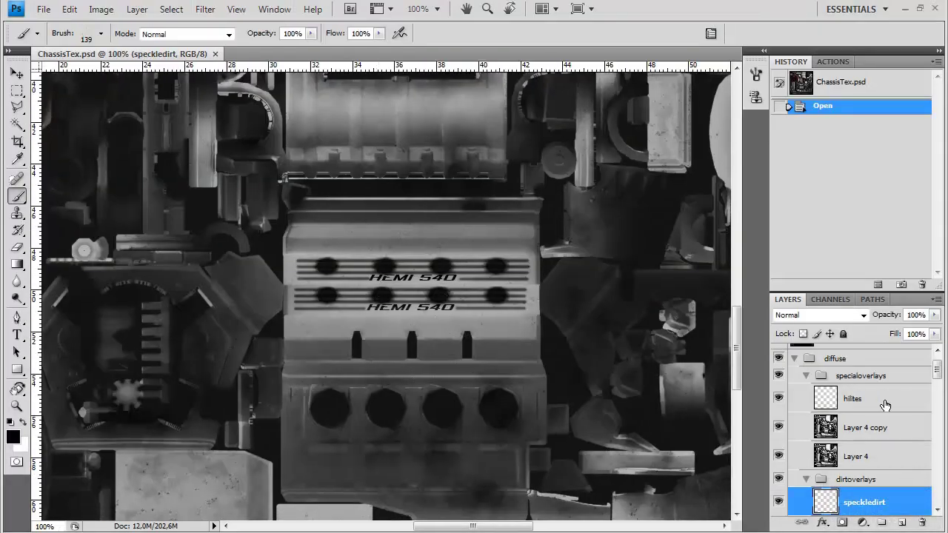
pyautogui.moveTo(938, 377); pyautogui.dragTo(939, 382)
pyautogui.moveTo(443, 356); pyautogui.dragTo(356, 133)
pyautogui.moveTo(688, 237); pyautogui.dragTo(564, 317)
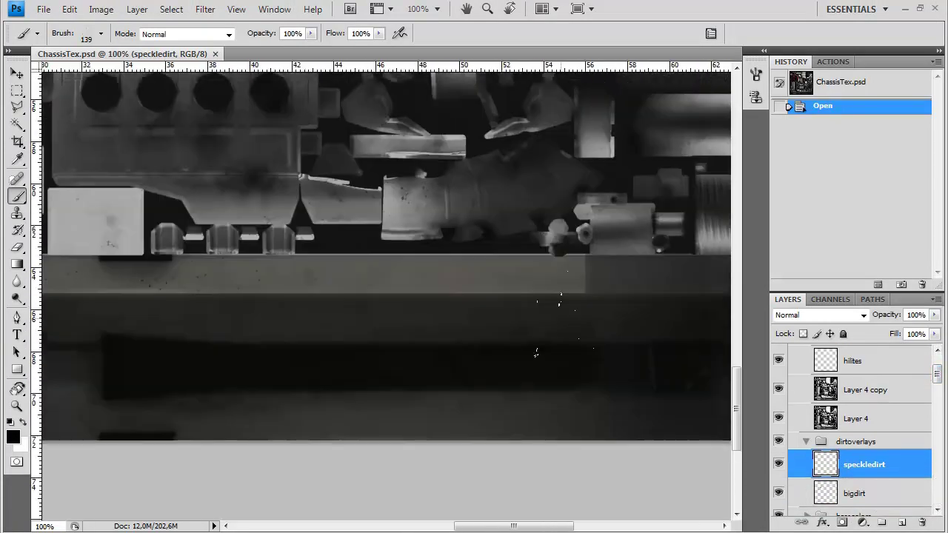
pyautogui.click(474, 297)
pyautogui.click(577, 292)
pyautogui.click(618, 305)
pyautogui.click(635, 318)
# Step: Dab speckles on the dark rail section and on the light metal part beside the exhaust pipe textures
pyautogui.moveTo(633, 324); pyautogui.dragTo(347, 303)
pyautogui.click(530, 387)
pyautogui.moveTo(148, 348)
pyautogui.mouseDown()
pyautogui.moveTo(328, 360)
pyautogui.moveTo(463, 342)
pyautogui.mouseUp()
pyautogui.moveTo(334, 111); pyautogui.dragTo(349, 309)
pyautogui.moveTo(333, 474)
pyautogui.mouseDown()
pyautogui.moveTo(351, 276)
pyautogui.moveTo(354, 336)
pyautogui.mouseUp()
pyautogui.click(230, 337)
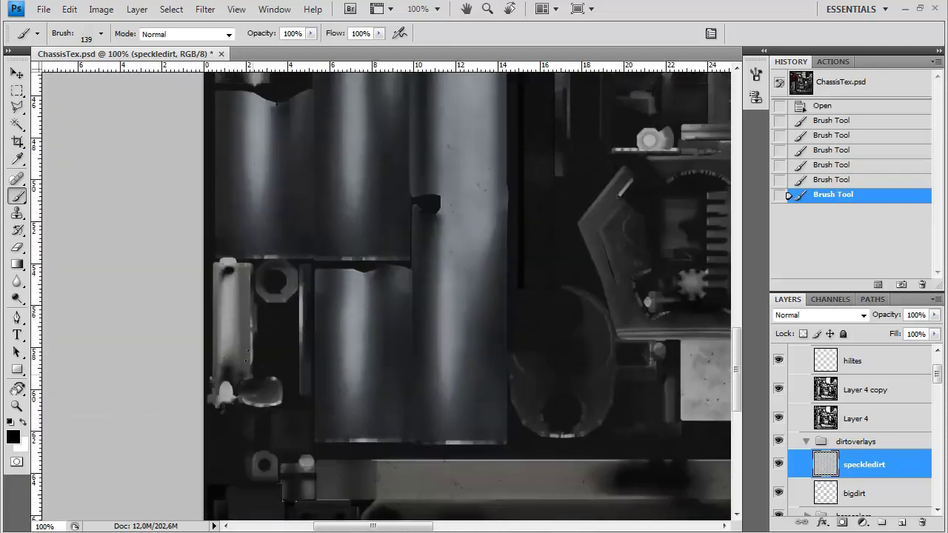
# Step: Add speckles to the light grey cylinder texture above the exhaust pipes, next to the red parts
pyautogui.moveTo(271, 111); pyautogui.dragTo(303, 451)
pyautogui.moveTo(394, 503); pyautogui.dragTo(312, 280)
pyautogui.scroll(10, 312, 280)
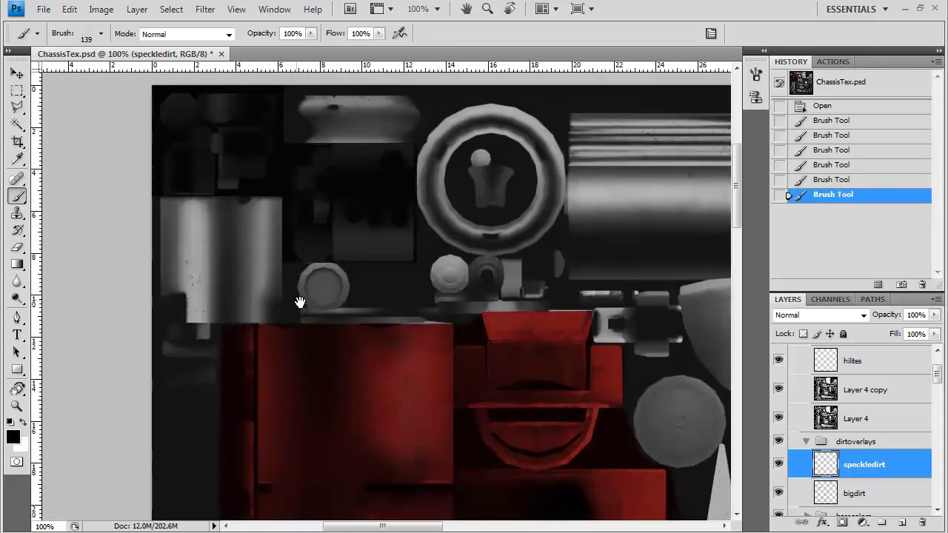
pyautogui.click(252, 302)
# Step: Add speckles to the light panels and the long narrow strip along the texture's right edge
pyautogui.moveTo(604, 296)
pyautogui.mouseDown()
pyautogui.moveTo(315, 265)
pyautogui.moveTo(516, 257)
pyautogui.moveTo(494, 250)
pyautogui.mouseUp()
pyautogui.hscroll(15, 495, 249)
pyautogui.scroll(-4, 373, 285)
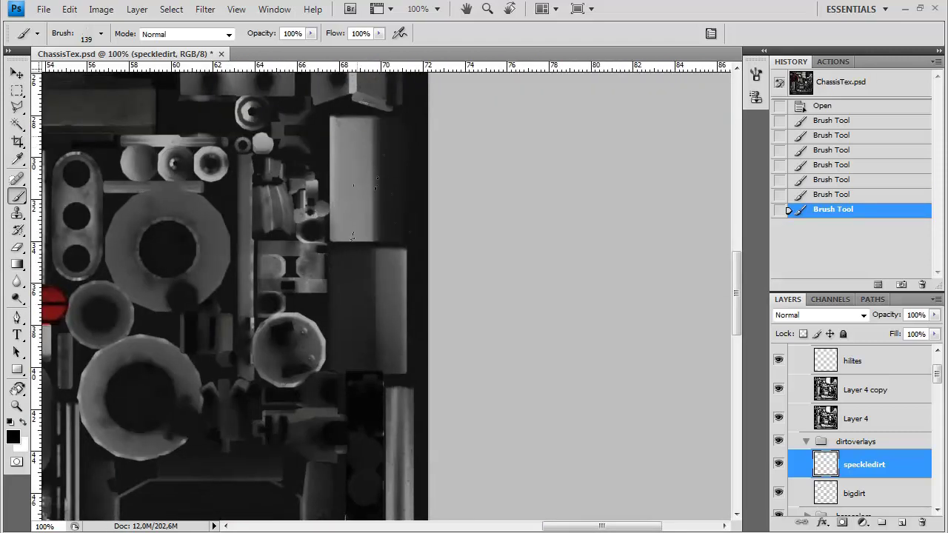
pyautogui.click(358, 267)
pyautogui.click(388, 392)
pyautogui.moveTo(389, 402); pyautogui.dragTo(342, 96)
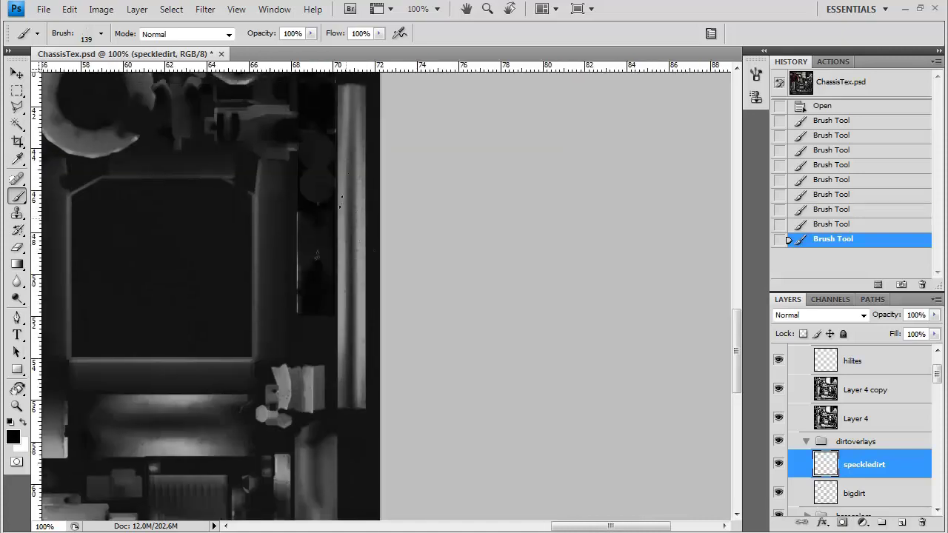
pyautogui.click(342, 205)
# Step: Dab speckles over the central engine textures, including the ribbed light grey cover above the HEMI 540 valve covers
pyautogui.moveTo(301, 219); pyautogui.dragTo(425, 315)
pyautogui.moveTo(449, 257); pyautogui.dragTo(400, 351)
pyautogui.moveTo(317, 264); pyautogui.dragTo(450, 320)
pyautogui.click(319, 253)
pyautogui.moveTo(231, 324); pyautogui.dragTo(613, 213)
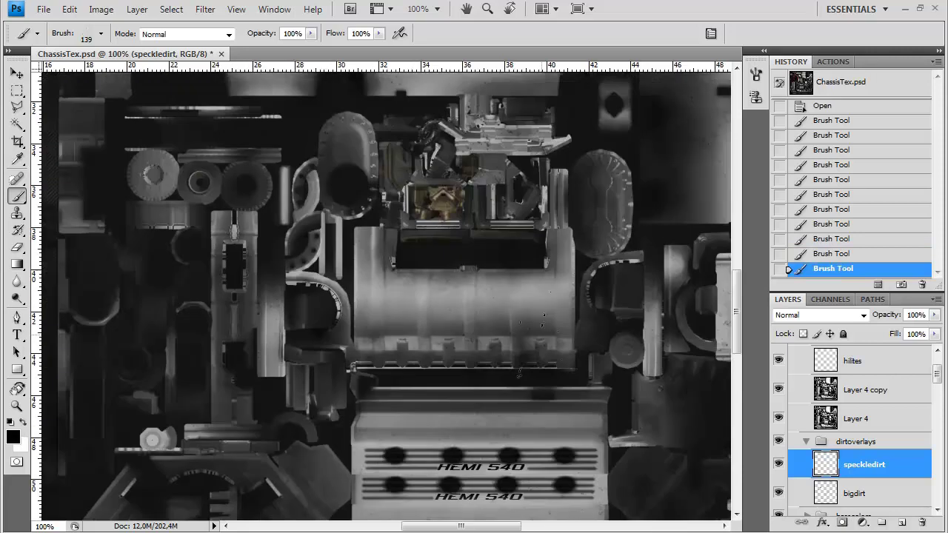
pyautogui.click(445, 361)
pyautogui.click(438, 357)
pyautogui.click(429, 351)
pyautogui.moveTo(421, 348); pyautogui.dragTo(409, 337)
# Step: Speckle the engine block below the HEMI 540 lettering and the light box panels beside it
pyautogui.scroll(-5, 410, 337)
pyautogui.hscroll(2, 410, 338)
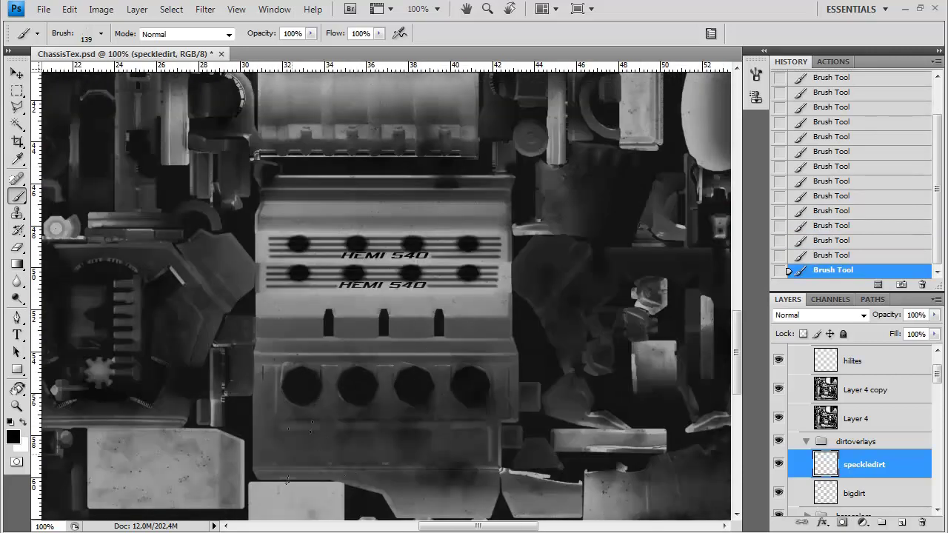
pyautogui.scroll(-3, 457, 381)
pyautogui.moveTo(379, 394); pyautogui.dragTo(552, 323)
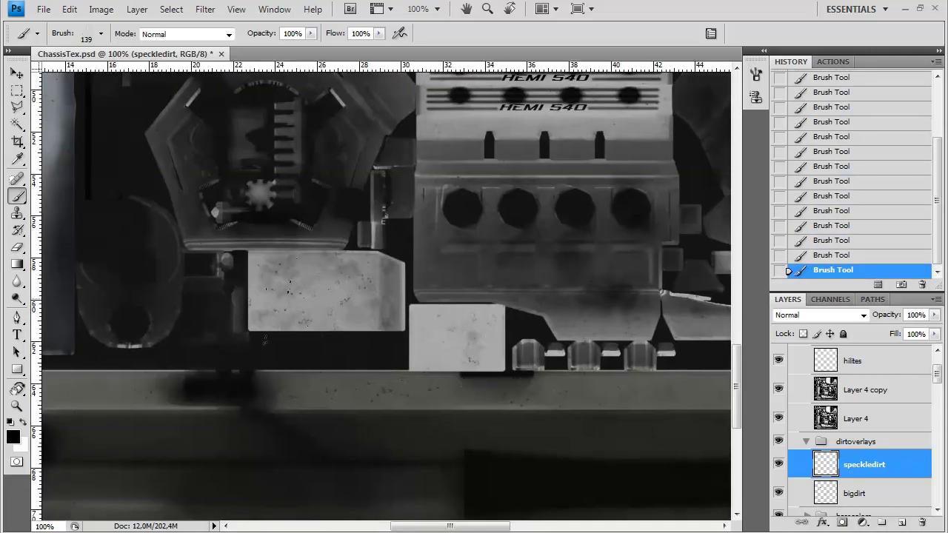
pyautogui.click(296, 296)
# Step: Scatter fine dirt speckles along the bluish exhaust pipe textures and the adjoining narrow pipe
pyautogui.moveTo(122, 270); pyautogui.dragTo(436, 331)
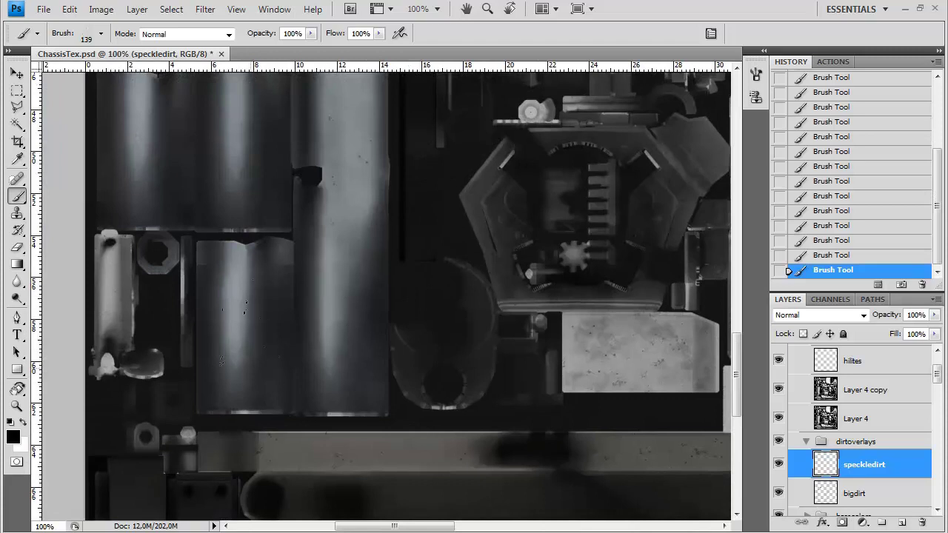
pyautogui.scroll(6, 333, 268)
pyautogui.hscroll(-1, 303, 333)
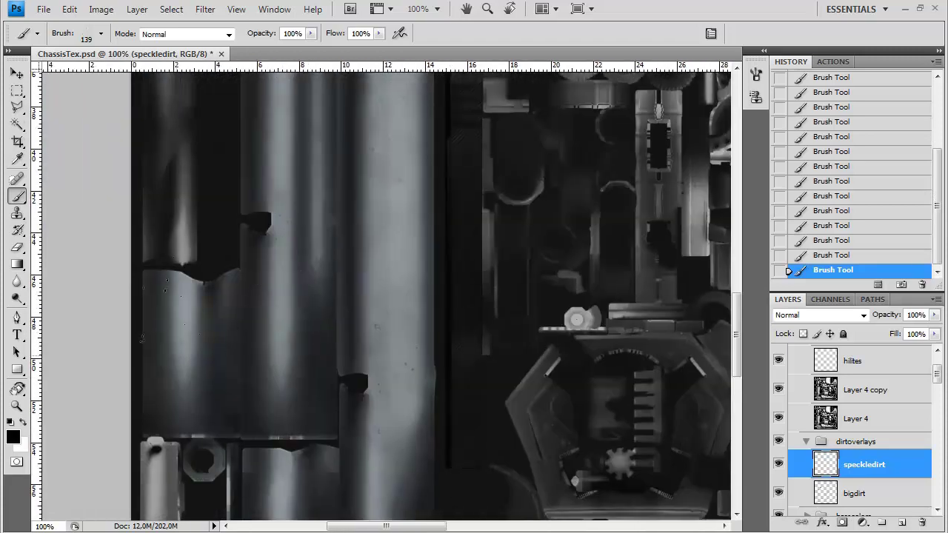
pyautogui.scroll(5, 189, 377)
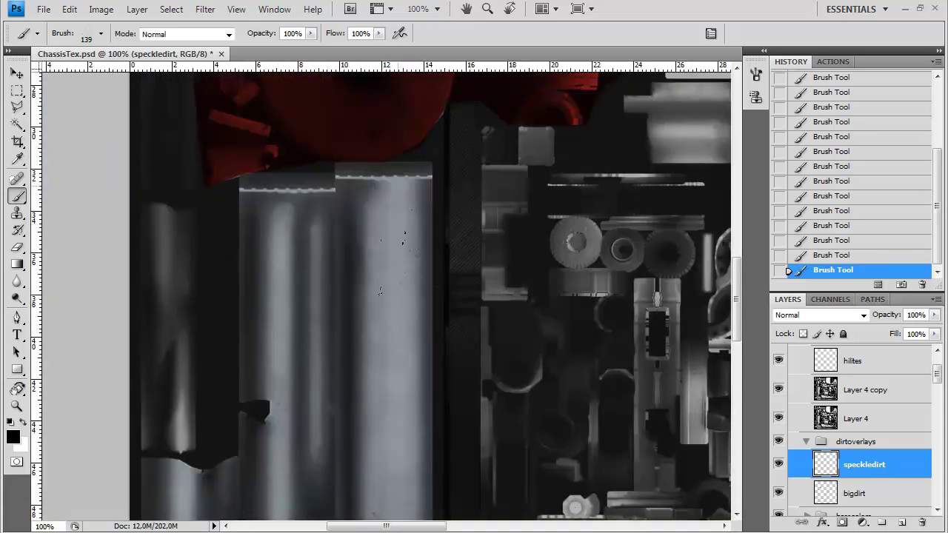
pyautogui.scroll(-10, 389, 407)
pyautogui.hscroll(2, 370, 370)
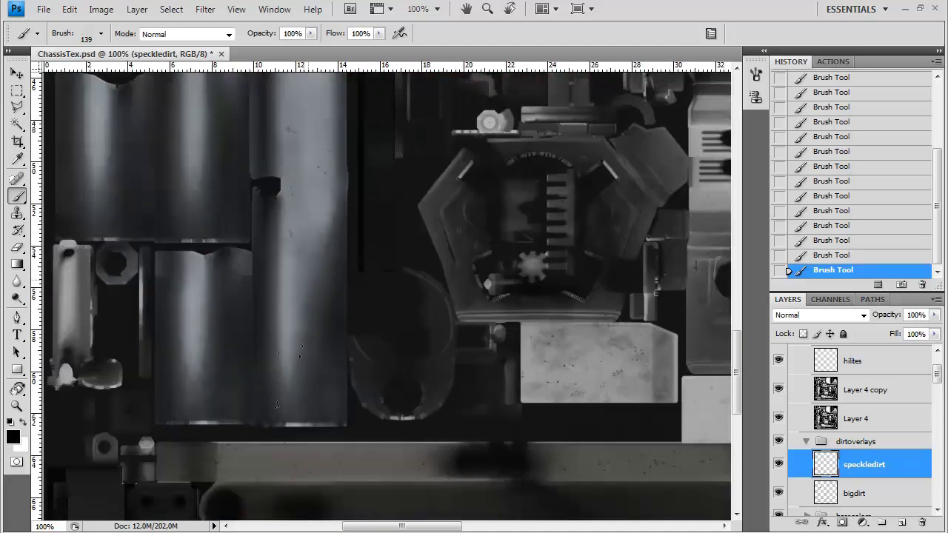
pyautogui.moveTo(326, 235); pyautogui.dragTo(364, 381)
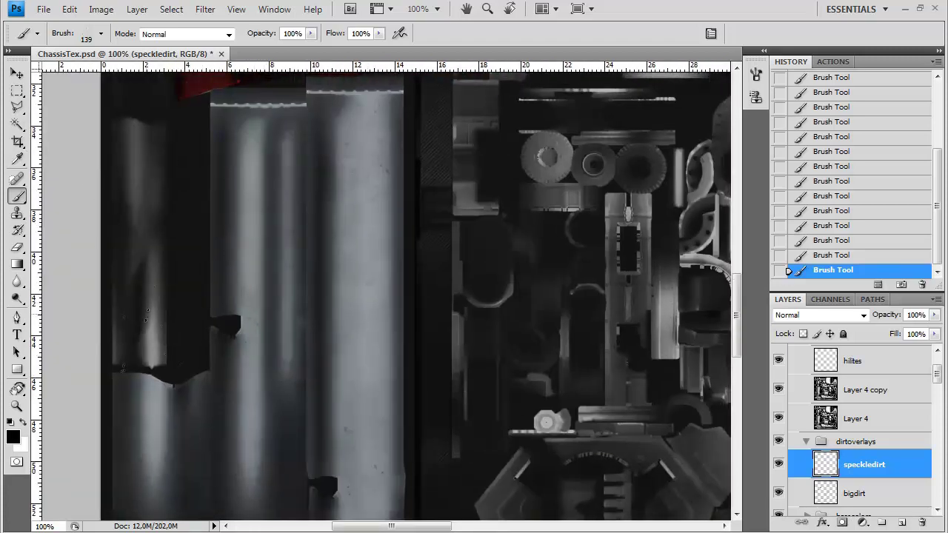
pyautogui.moveTo(233, 263); pyautogui.dragTo(242, 415)
# Step: Add speckles to the slotted plate, the light triangular piece and the red body parts
pyautogui.moveTo(403, 160); pyautogui.dragTo(298, 317)
pyautogui.moveTo(611, 355); pyautogui.dragTo(329, 299)
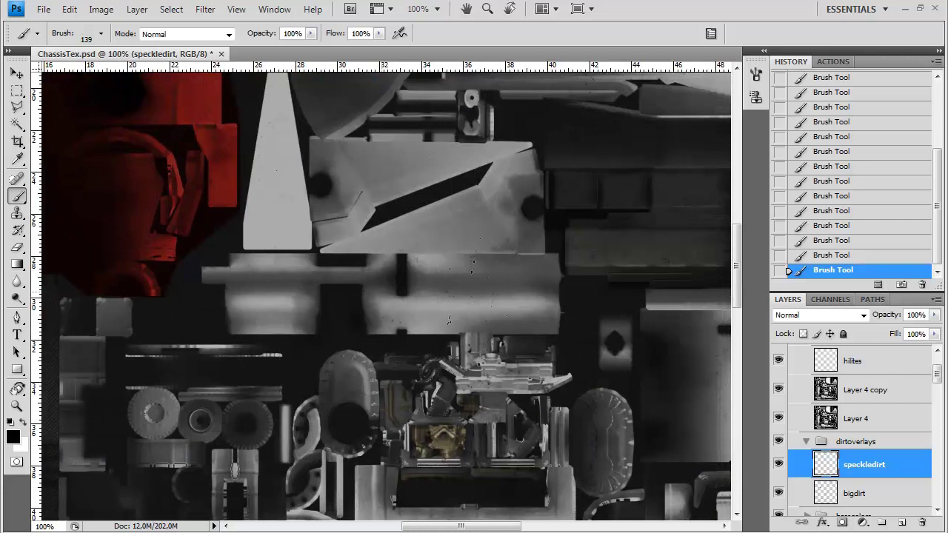
pyautogui.scroll(2, 335, 316)
pyautogui.hscroll(-1, 507, 316)
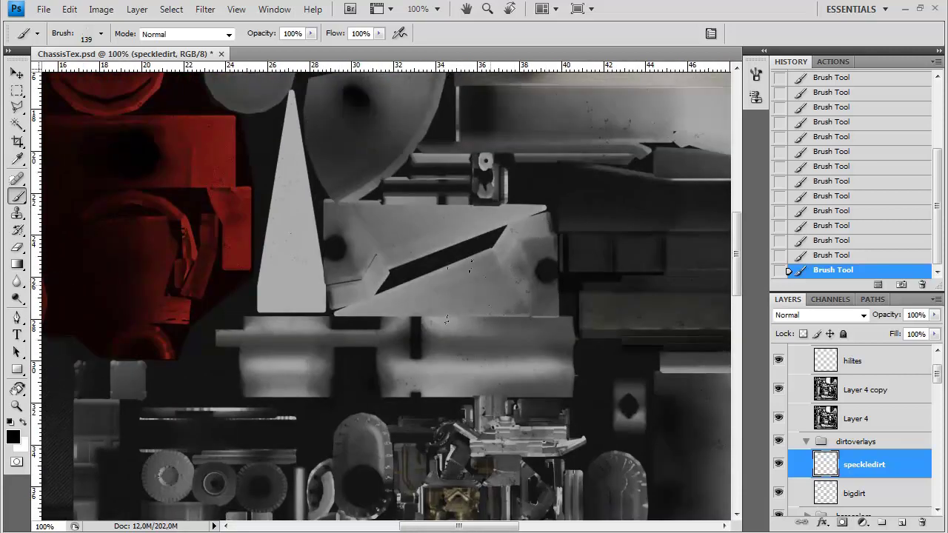
pyautogui.hscroll(-6, 268, 249)
pyautogui.scroll(5, 402, 271)
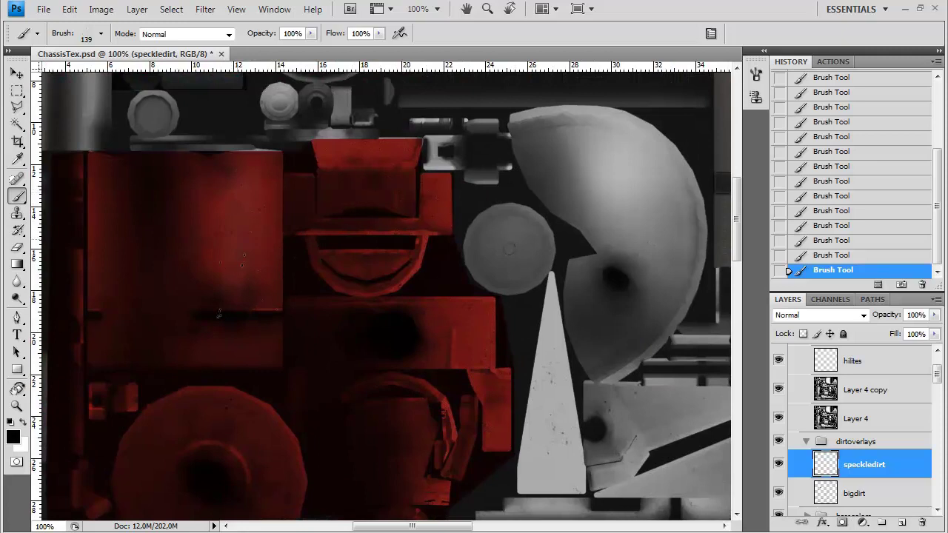
# Step: Select the bigdirt layer and choose the 250 splatter brush tip with a diameter of 80 px
pyautogui.click(866, 493)
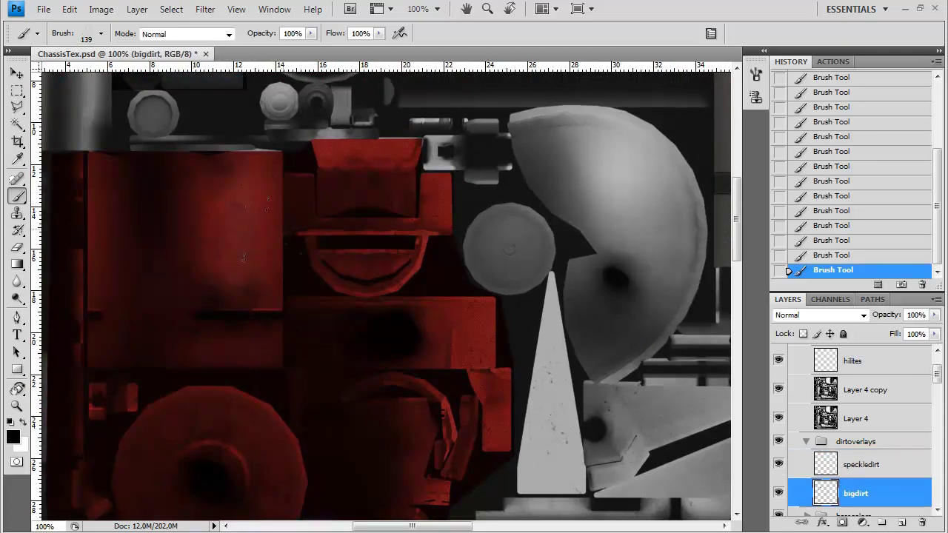
pyautogui.click(101, 34)
pyautogui.rightClick(292, 277)
pyautogui.click(383, 311)
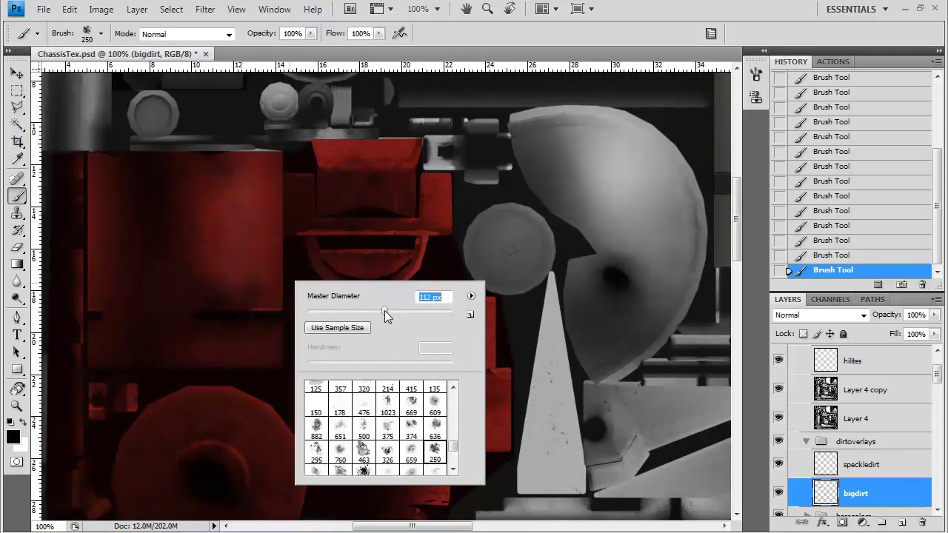
pyautogui.click(229, 218)
pyautogui.rightClick(382, 235)
pyautogui.moveTo(410, 248); pyautogui.dragTo(405, 248)
pyautogui.press('Return')
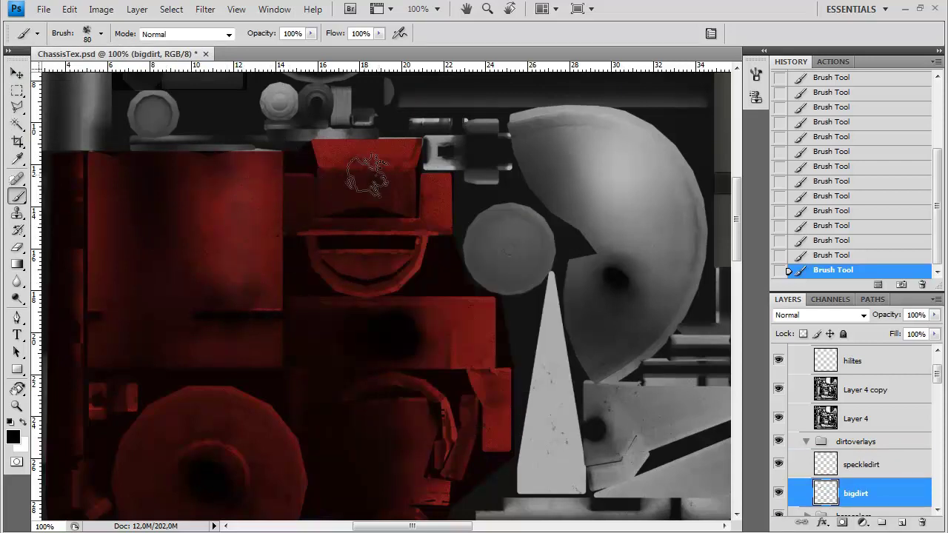
# Step: Paint larger dirt blotches over the red body parts on the bigdirt layer
pyautogui.moveTo(273, 254)
pyautogui.mouseDown()
pyautogui.moveTo(391, 217)
pyautogui.moveTo(399, 280)
pyautogui.mouseUp()
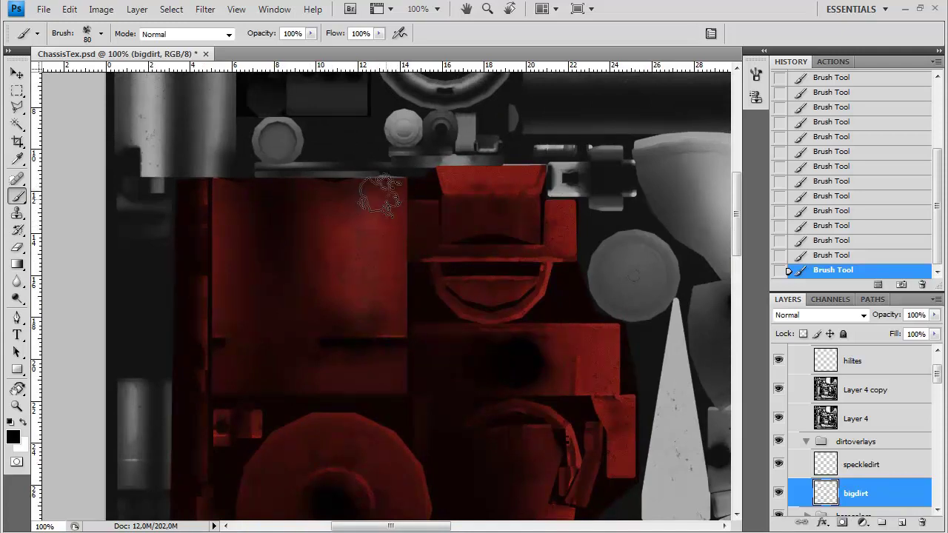
pyautogui.moveTo(476, 393); pyautogui.dragTo(386, 245)
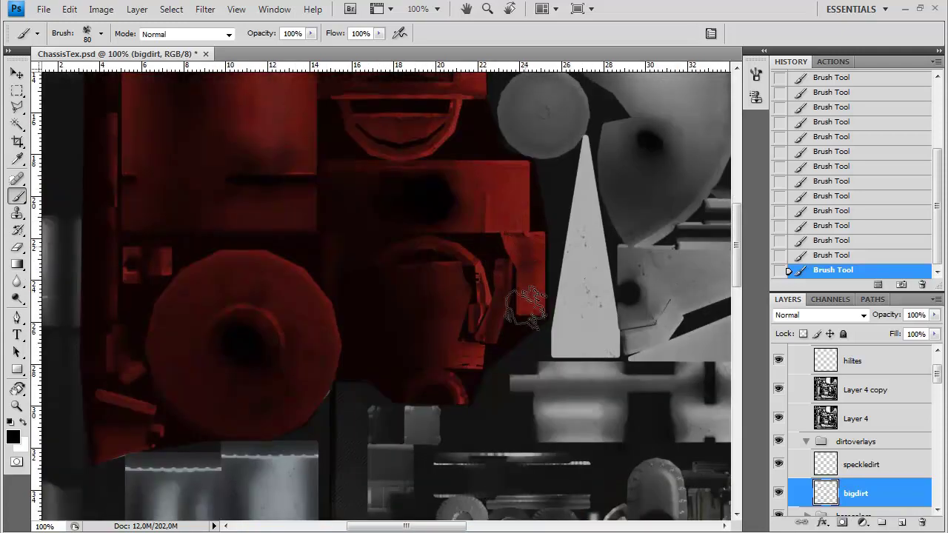
pyautogui.scroll(3, 421, 279)
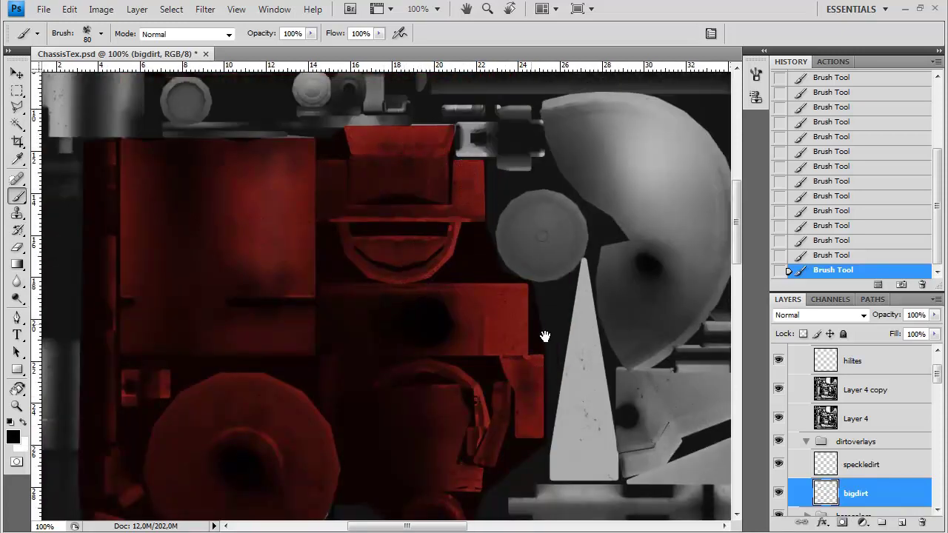
# Step: Enlarge the splatter brush to 98 px, try a dirt dab on the frame rail and undo it
pyautogui.moveTo(535, 322); pyautogui.dragTo(336, 164)
pyautogui.moveTo(666, 435)
pyautogui.mouseDown()
pyautogui.moveTo(432, 237)
pyautogui.moveTo(382, 74)
pyautogui.mouseUp()
pyautogui.moveTo(532, 511); pyautogui.dragTo(428, 224)
pyautogui.rightClick(321, 220)
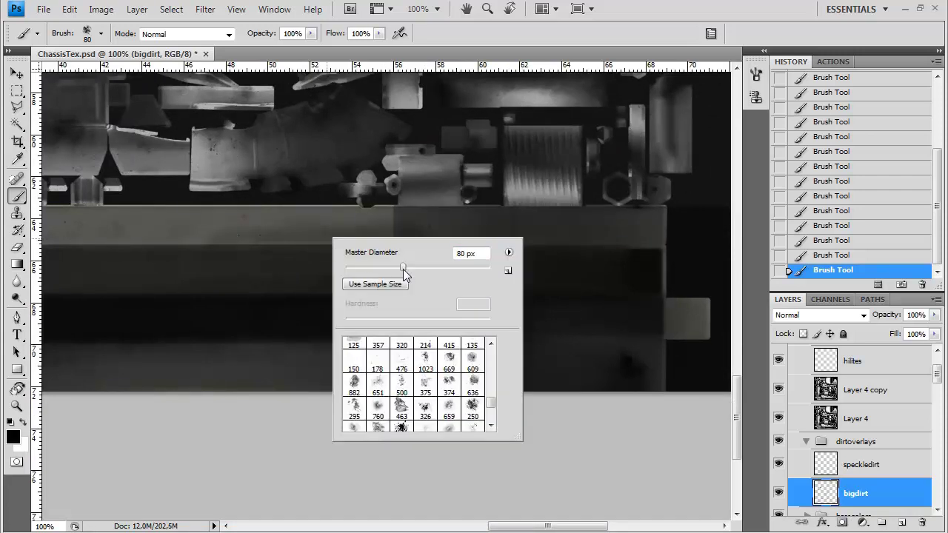
pyautogui.click(254, 244)
pyautogui.press('space')
pyautogui.hotkey('ctrl', 'z')
pyautogui.moveTo(297, 277); pyautogui.dragTo(453, 289)
pyautogui.moveTo(241, 287); pyautogui.dragTo(453, 326)
# Step: Open the splatter brush's Scattering settings
pyautogui.press('F5')
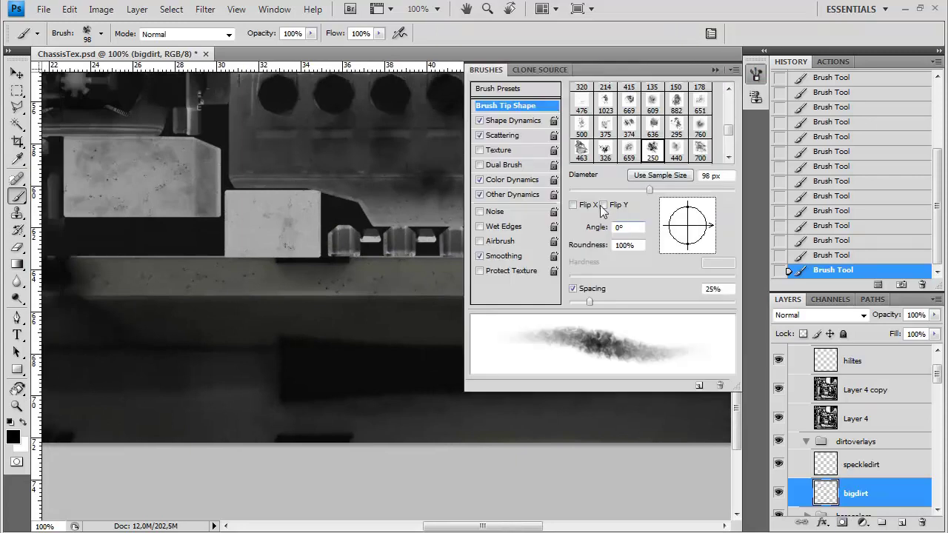
pyautogui.click(504, 134)
pyautogui.press('F5')
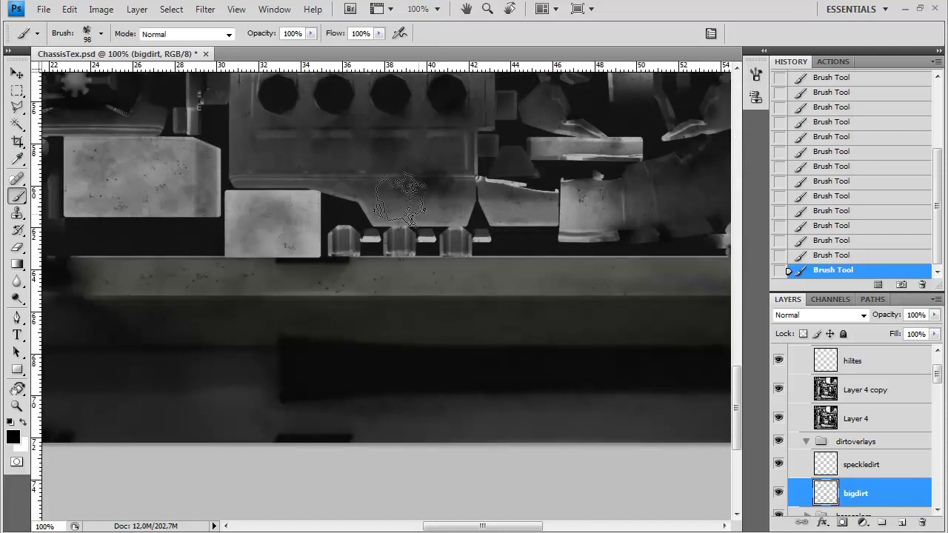
# Step: Paint larger dirt blotches over the exhaust pipe textures and the pentagonal gear housing on the bigdirt layer
pyautogui.moveTo(449, 187); pyautogui.dragTo(694, 253)
pyautogui.moveTo(91, 200)
pyautogui.mouseDown()
pyautogui.moveTo(351, 284)
pyautogui.moveTo(353, 196)
pyautogui.mouseUp()
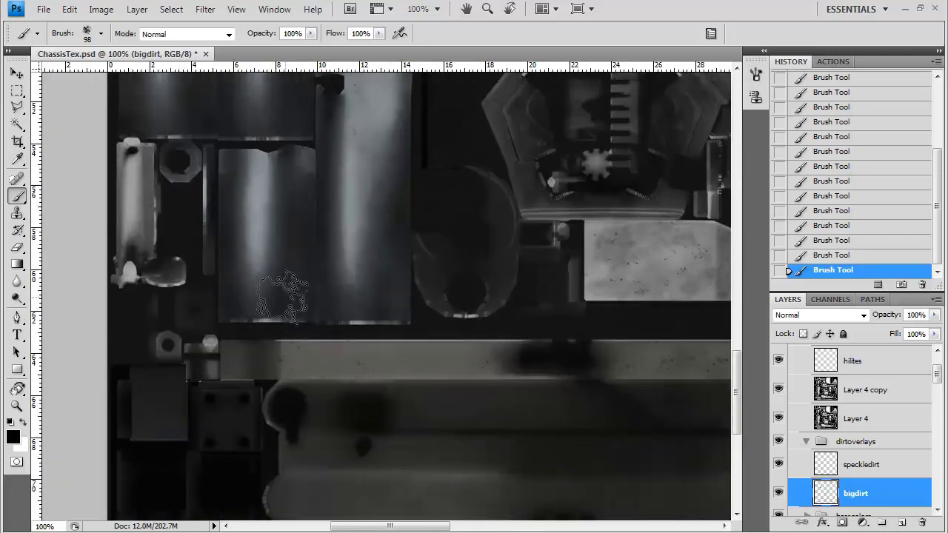
pyautogui.moveTo(330, 274); pyautogui.dragTo(406, 413)
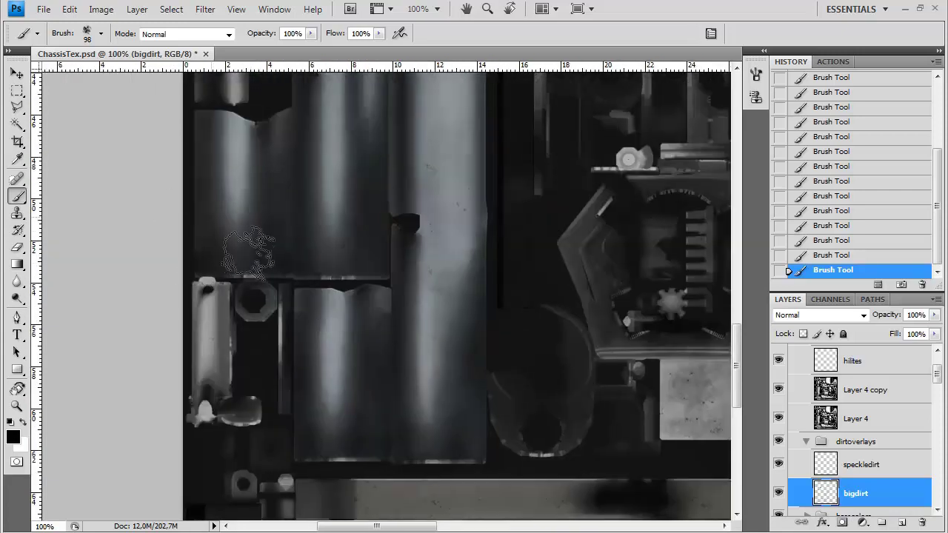
pyautogui.moveTo(592, 223); pyautogui.dragTo(375, 331)
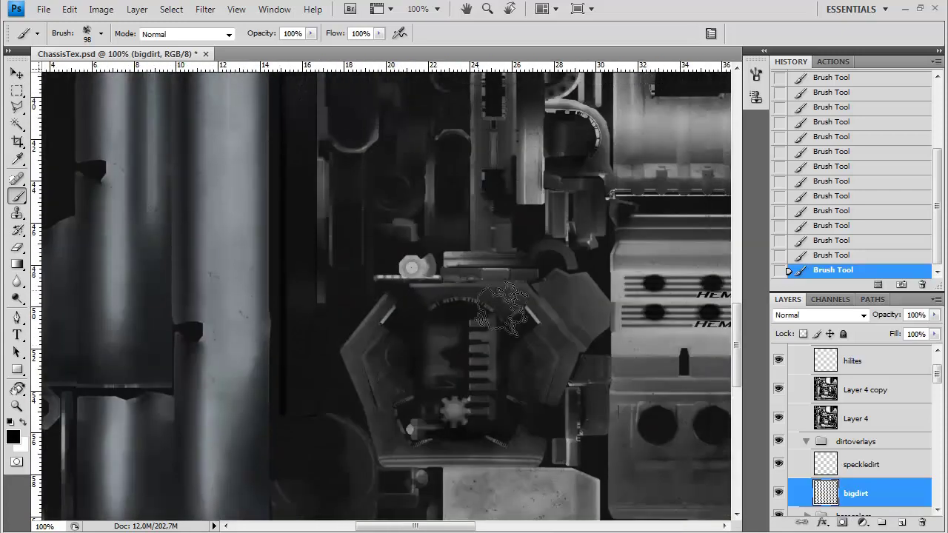
pyautogui.moveTo(313, 89); pyautogui.dragTo(385, 388)
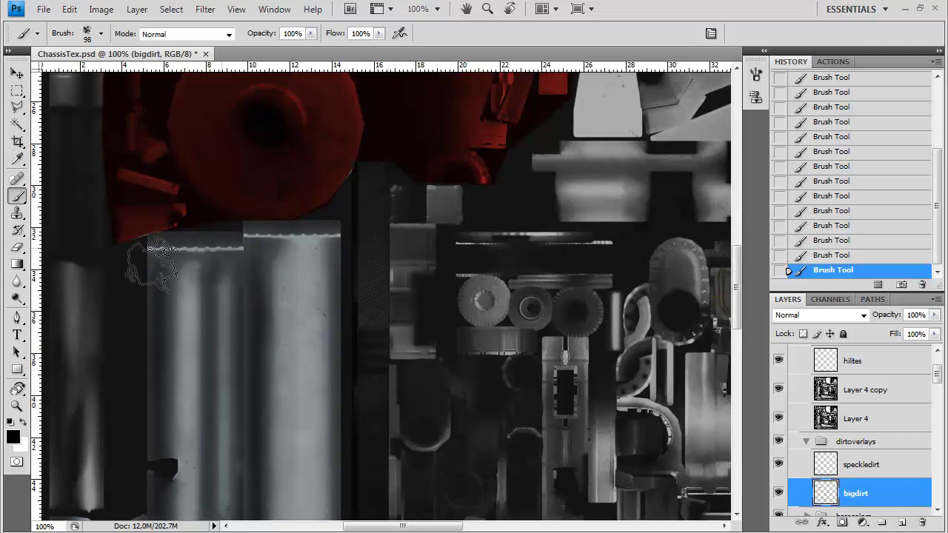
pyautogui.moveTo(166, 312); pyautogui.dragTo(176, 311)
# Step: Paint larger dirt blotches over the engine block and the neighbouring parts on the bigdirt layer
pyautogui.moveTo(93, 82); pyautogui.dragTo(228, 383)
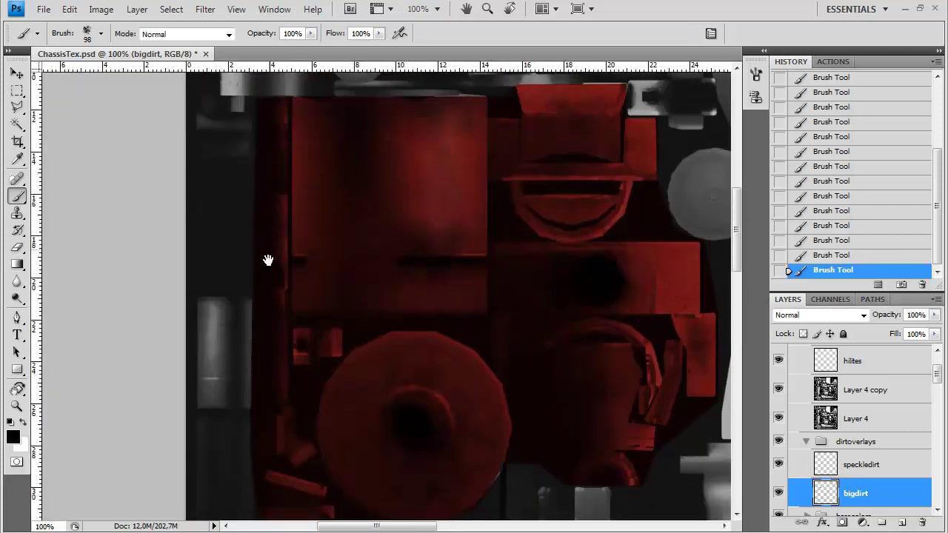
pyautogui.moveTo(230, 89); pyautogui.dragTo(220, 364)
pyautogui.click(221, 355)
pyautogui.moveTo(713, 355); pyautogui.dragTo(317, 237)
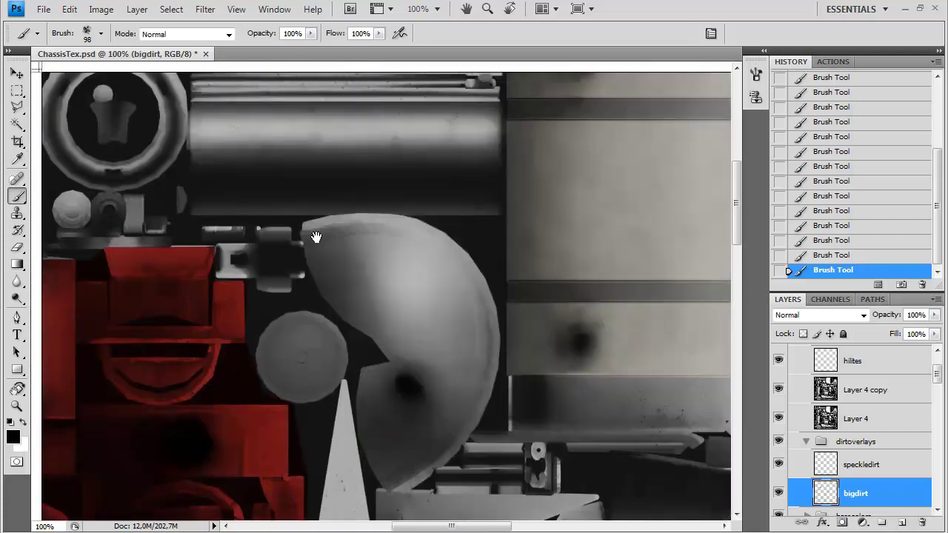
pyautogui.moveTo(407, 503); pyautogui.dragTo(318, 89)
pyautogui.moveTo(400, 507); pyautogui.dragTo(383, 314)
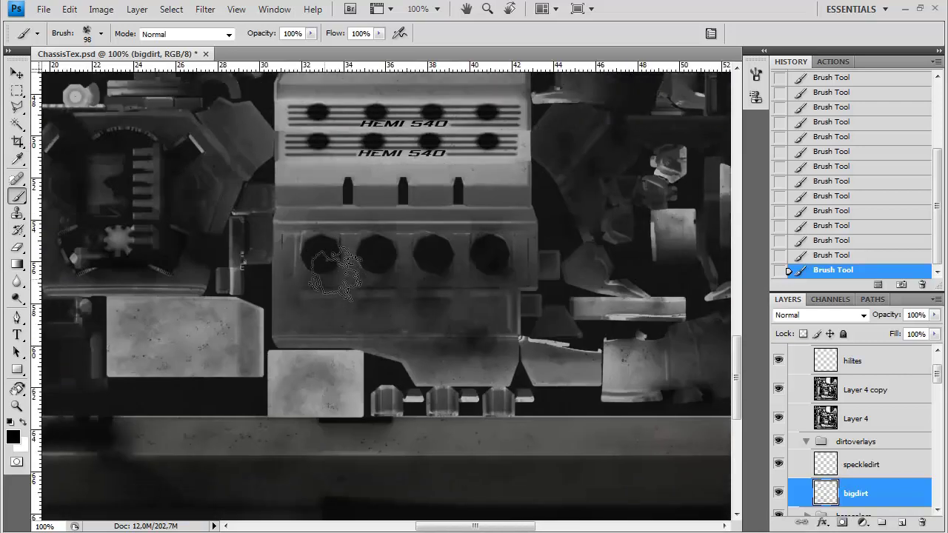
pyautogui.moveTo(623, 359); pyautogui.dragTo(427, 324)
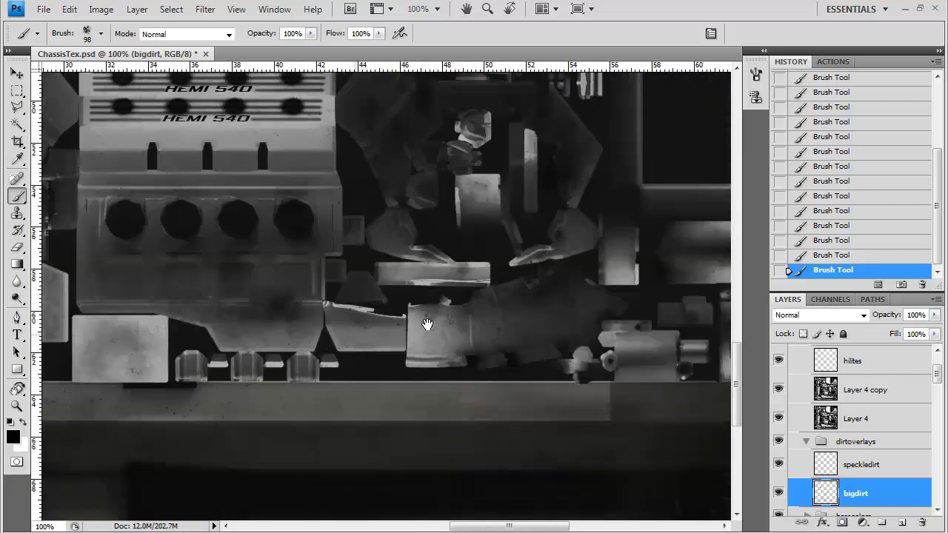
pyautogui.scroll(3, 391, 307)
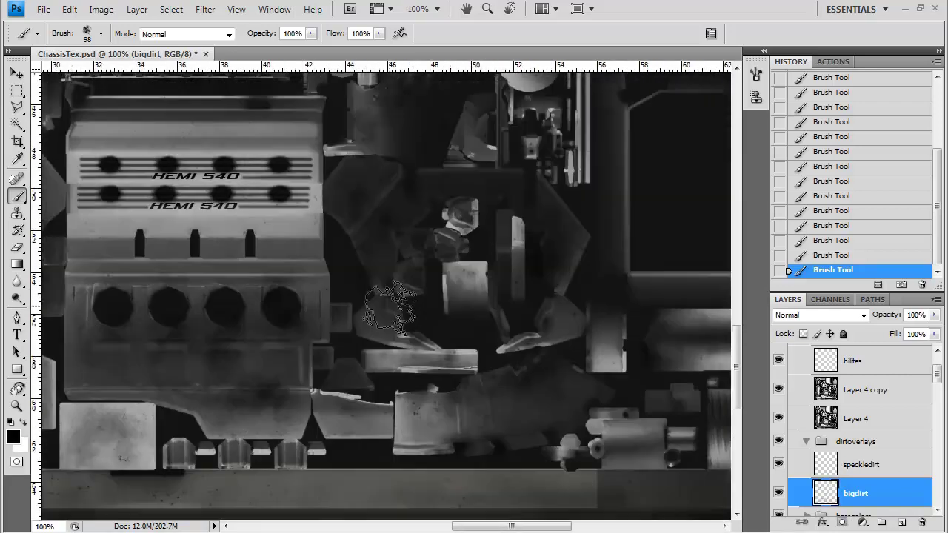
pyautogui.scroll(-8, 526, 314)
pyautogui.hscroll(5, 337, 263)
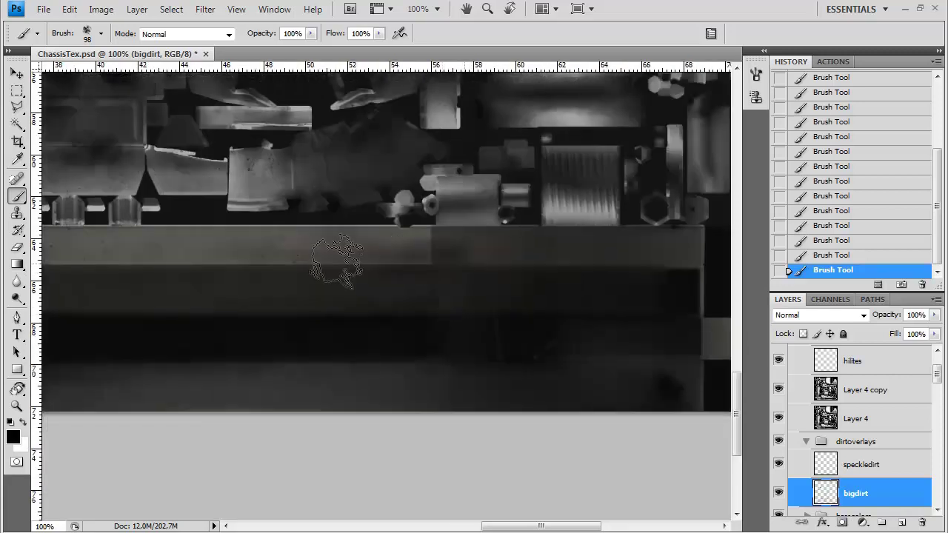
# Step: Paint larger dirt blotches along the dark frame rail strips at the texture's lower edge on the bigdirt layer
pyautogui.click(661, 387)
pyautogui.moveTo(636, 348); pyautogui.dragTo(550, 343)
pyautogui.moveTo(211, 374); pyautogui.dragTo(523, 342)
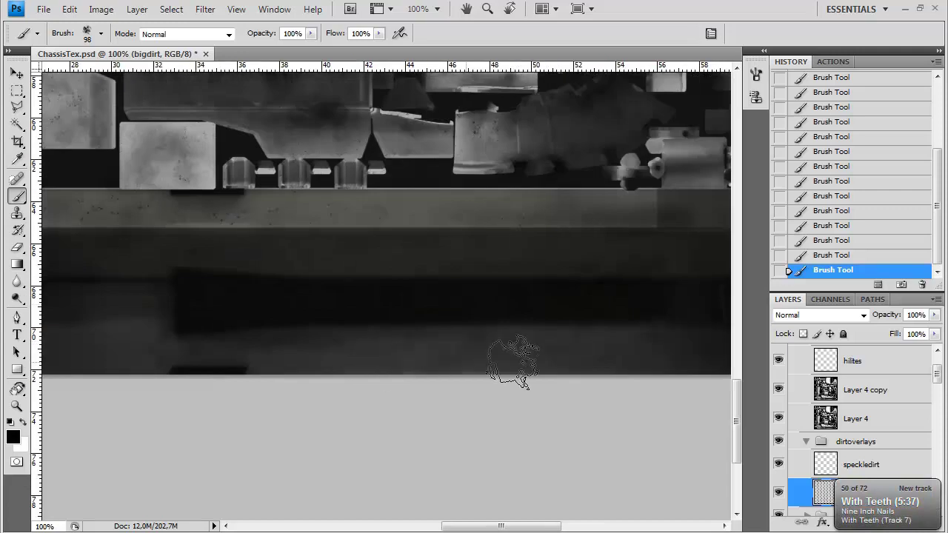
pyautogui.moveTo(143, 362); pyautogui.dragTo(448, 343)
pyautogui.moveTo(234, 313); pyautogui.dragTo(457, 311)
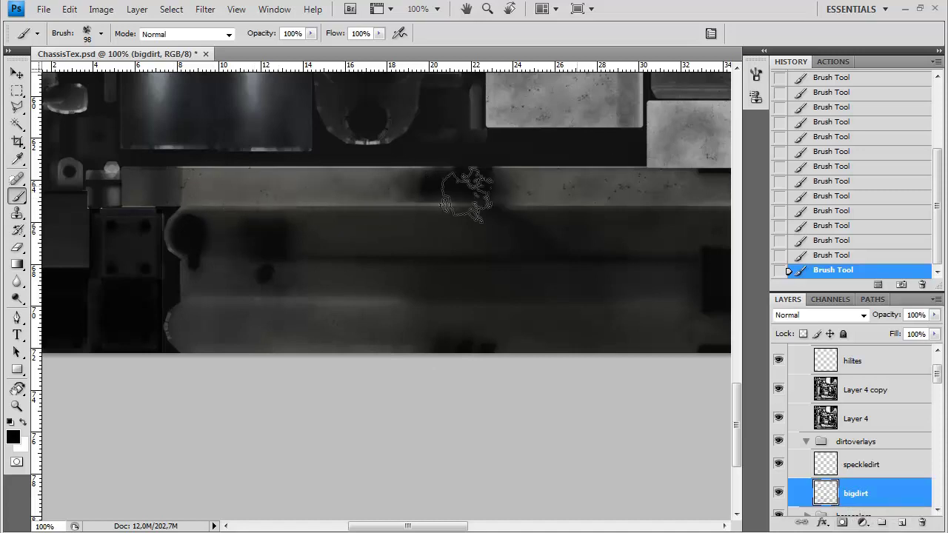
pyautogui.moveTo(118, 264); pyautogui.dragTo(293, 298)
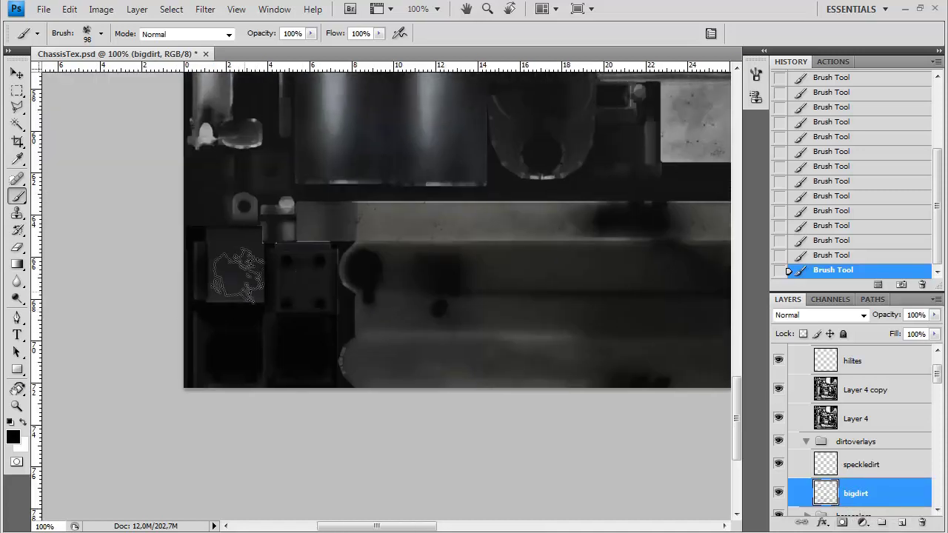
pyautogui.moveTo(578, 140); pyautogui.dragTo(356, 343)
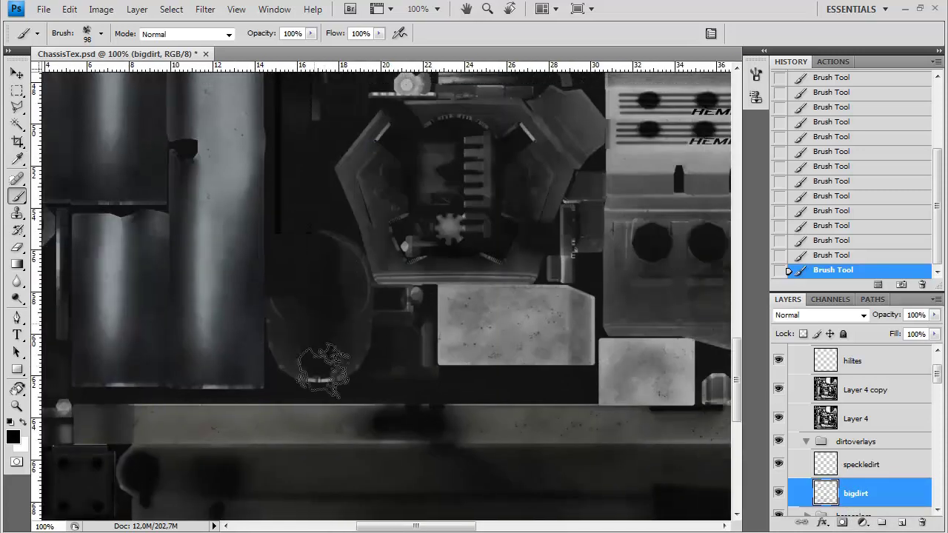
# Step: Continue the large dirt blotches across the lower metal parts and onto the light rectangular plate near the texture's right edge
pyautogui.moveTo(436, 364); pyautogui.dragTo(282, 355)
pyautogui.moveTo(651, 237); pyautogui.dragTo(251, 230)
pyautogui.moveTo(504, 287); pyautogui.dragTo(297, 350)
pyautogui.moveTo(577, 340); pyautogui.dragTo(518, 350)
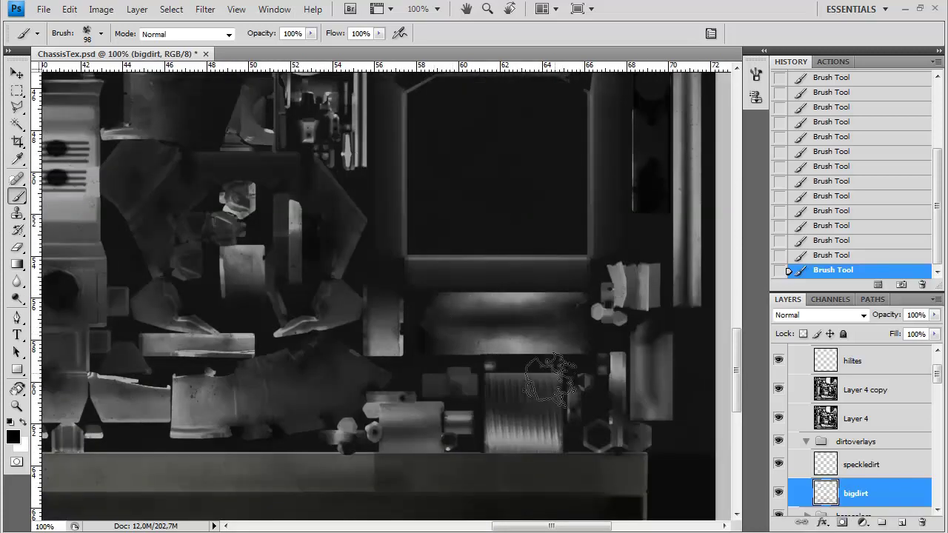
pyautogui.moveTo(576, 175); pyautogui.dragTo(360, 389)
pyautogui.moveTo(472, 80); pyautogui.dragTo(482, 196)
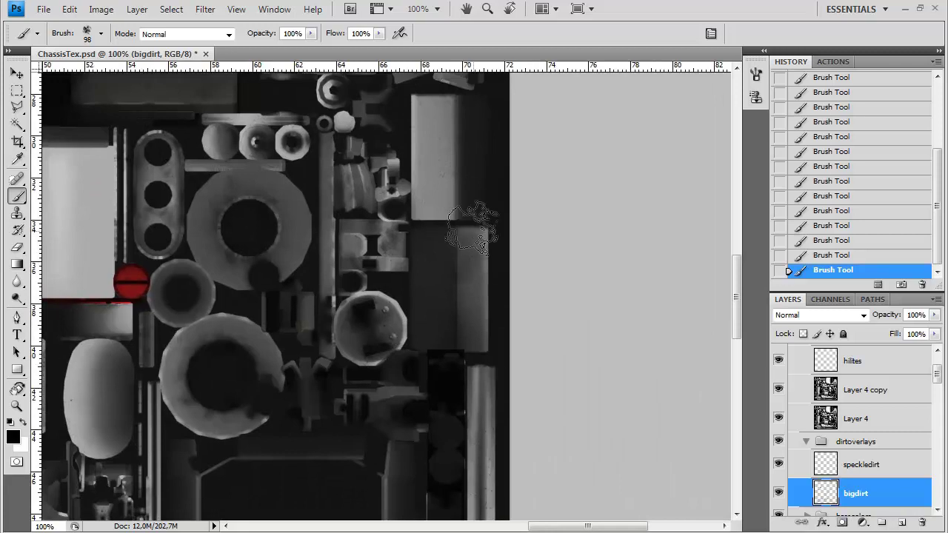
pyautogui.moveTo(451, 115); pyautogui.dragTo(423, 111)
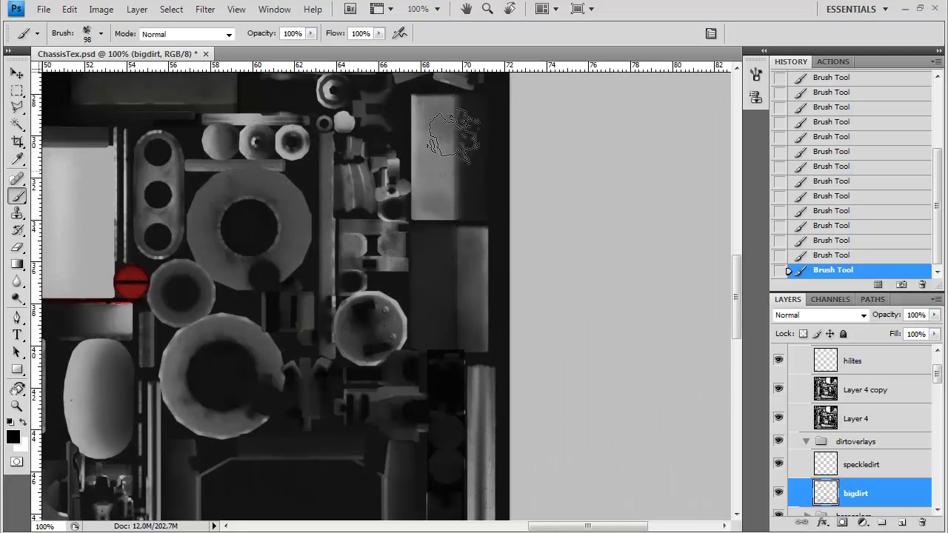
# Step: Examine the dirt coverage across the engine parts, exhaust pipes, fuel tank and frame plates of the texture
pyautogui.hscroll(-7, 474, 203)
pyautogui.scroll(-3, 370, 259)
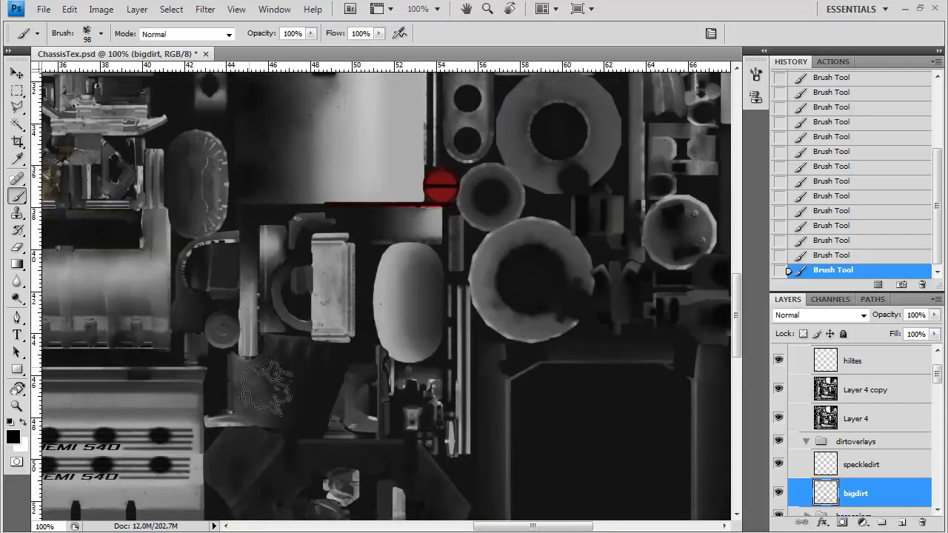
pyautogui.moveTo(286, 358); pyautogui.dragTo(496, 344)
pyautogui.moveTo(217, 340); pyautogui.dragTo(451, 365)
pyautogui.moveTo(277, 348); pyautogui.dragTo(492, 379)
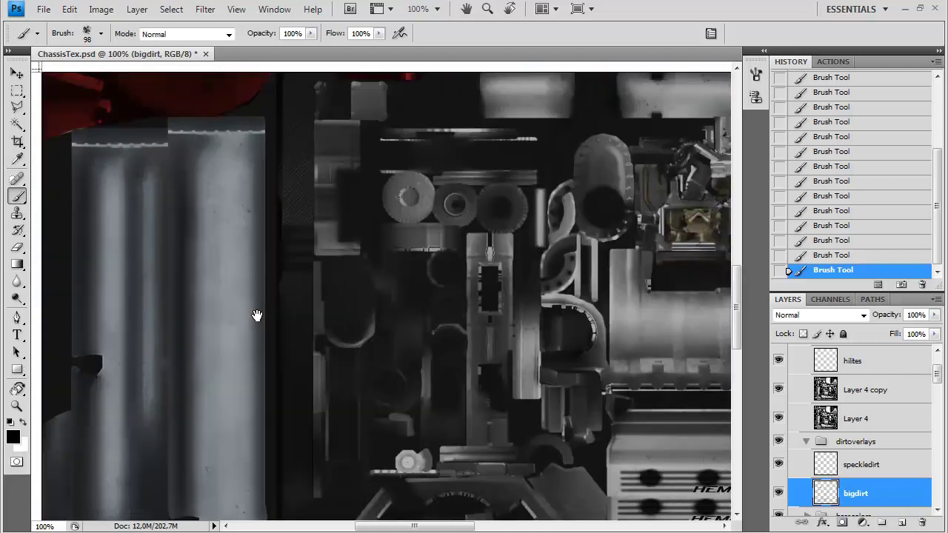
pyautogui.moveTo(666, 348); pyautogui.dragTo(351, 284)
pyautogui.moveTo(346, 94); pyautogui.dragTo(360, 349)
pyautogui.moveTo(311, 121)
pyautogui.mouseDown()
pyautogui.moveTo(368, 347)
pyautogui.moveTo(257, 349)
pyautogui.mouseUp()
pyautogui.hscroll(-4, 223, 248)
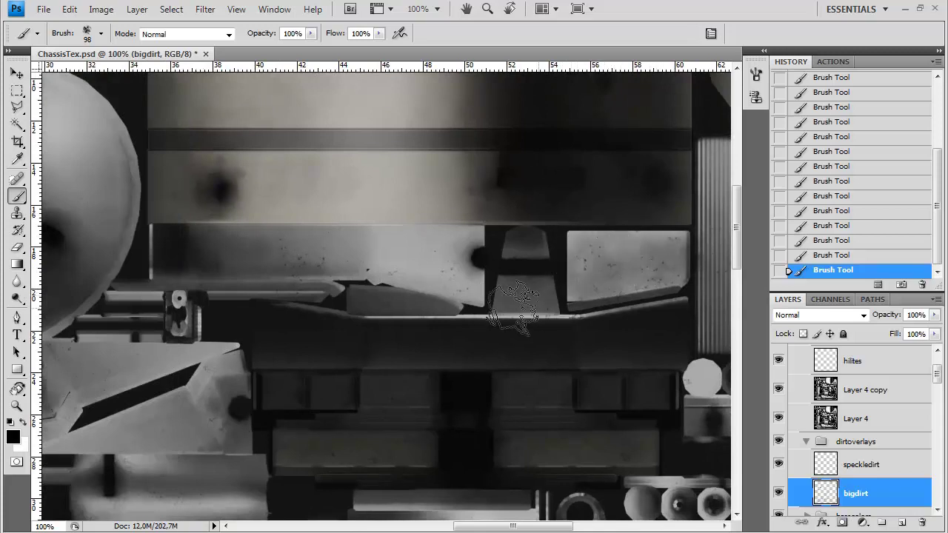
pyautogui.hotkey('ctrl', '-')
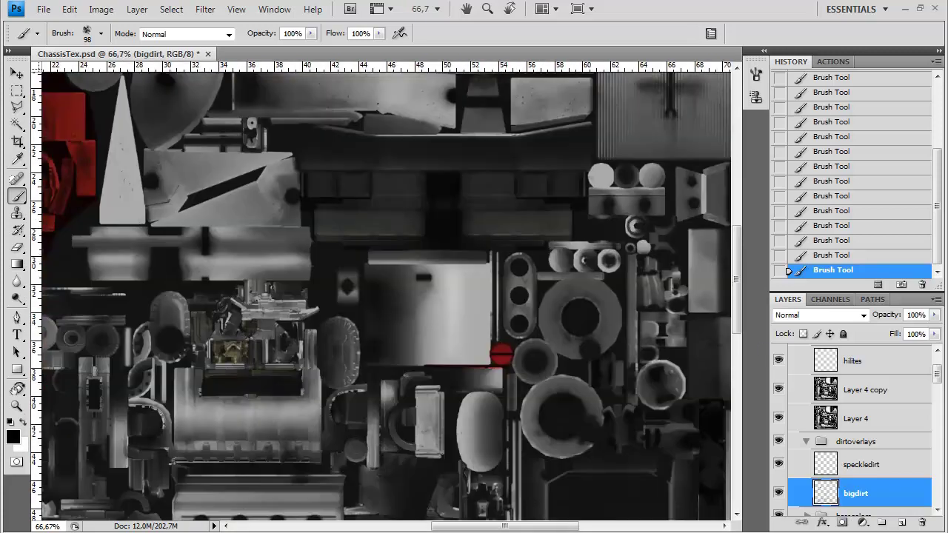
# Step: Reduce the opacity of the speckledirt layer to 85% and of the bigdirt layer to 89%
pyautogui.click(900, 459)
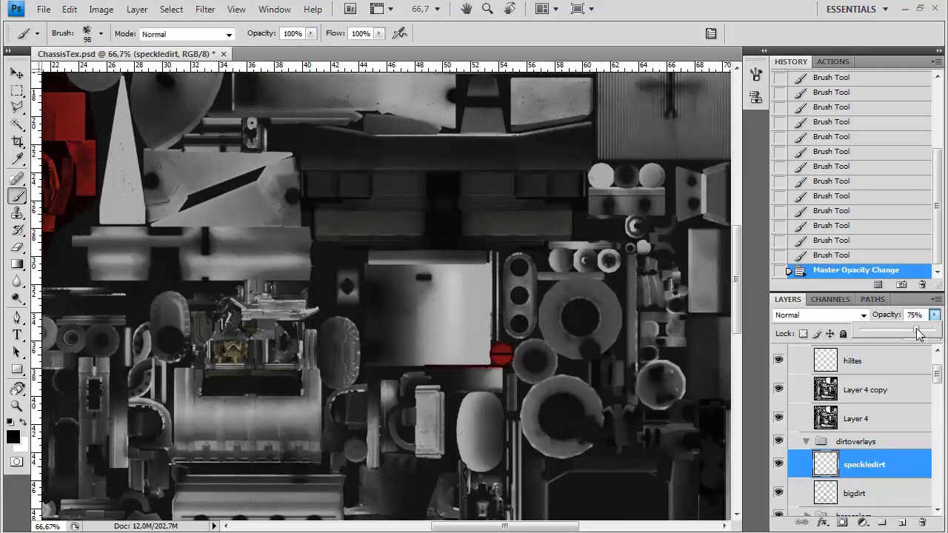
pyautogui.click(867, 502)
pyautogui.click(857, 460)
# Step: Save the texture as a Targa copy in the img folder, replacing ChassisDiffuse.tga
pyautogui.hotkey('ctrl', 'shift', 's')
pyautogui.click(484, 350)
pyautogui.click(474, 530)
pyautogui.doubleClick(429, 174)
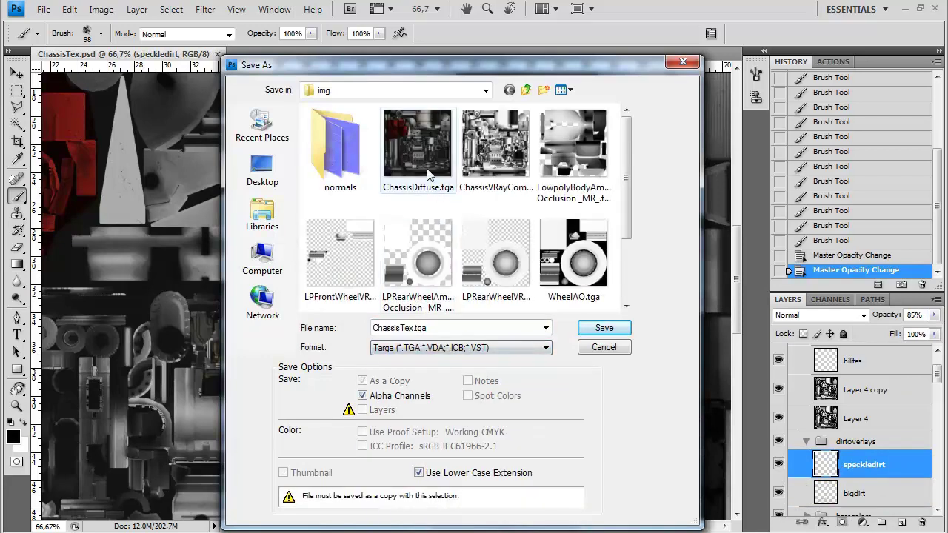
pyautogui.click(445, 232)
pyautogui.click(519, 265)
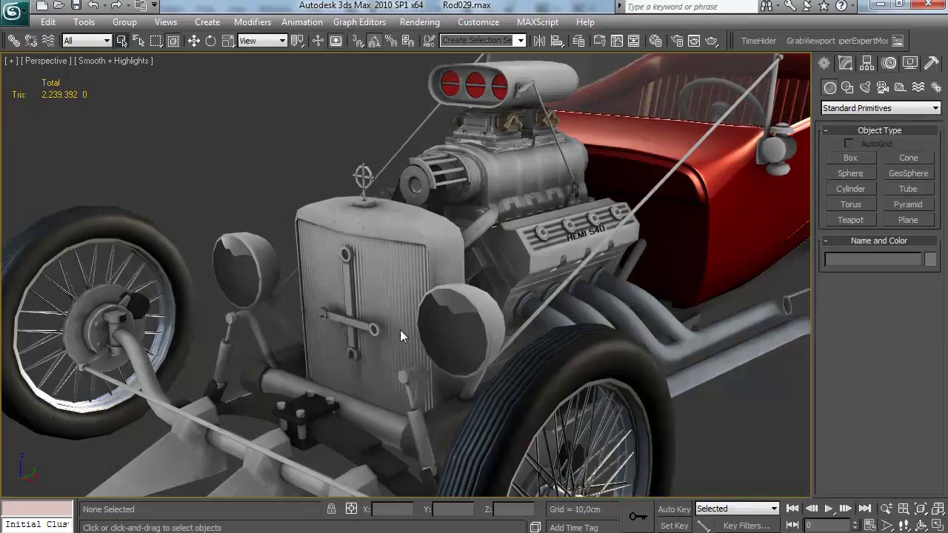
# Step: Switch to 3ds Max and examine the dirt on the hot rod model from the front and the rear
pyautogui.moveTo(432, 332); pyautogui.dragTo(391, 199)
pyautogui.scroll(-4, 392, 199)
pyautogui.moveTo(499, 268); pyautogui.dragTo(591, 398)
pyautogui.scroll(2, 590, 398)
pyautogui.moveTo(517, 368); pyautogui.dragTo(455, 299)
pyautogui.scroll(3, 431, 333)
pyautogui.scroll(-3, 442, 323)
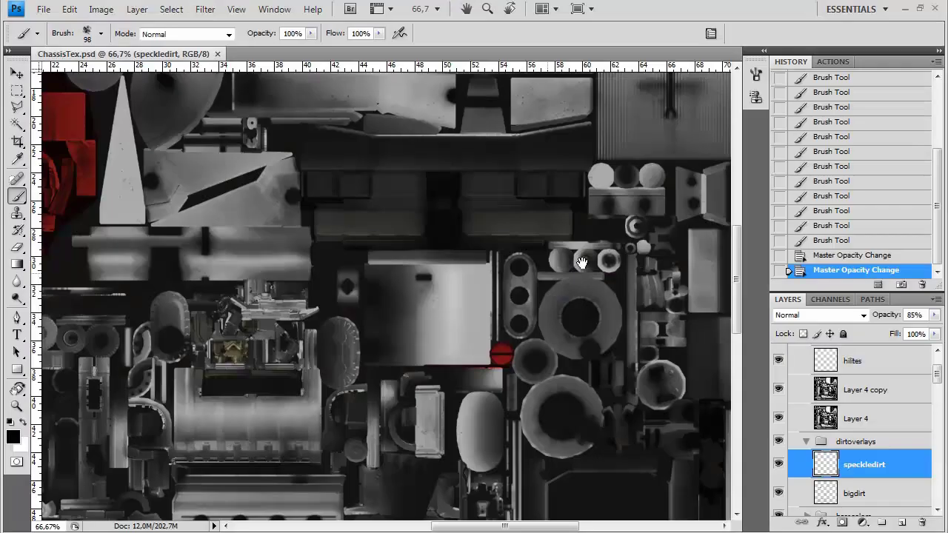
# Step: Return to Photoshop and paint denser dirt blotches over the light rectangular plate at the texture's right edge on the bigdirt layer
pyautogui.moveTo(518, 259); pyautogui.dragTo(445, 248)
pyautogui.hotkey('ctrl', '+')
pyautogui.hotkey('ctrl', '+')
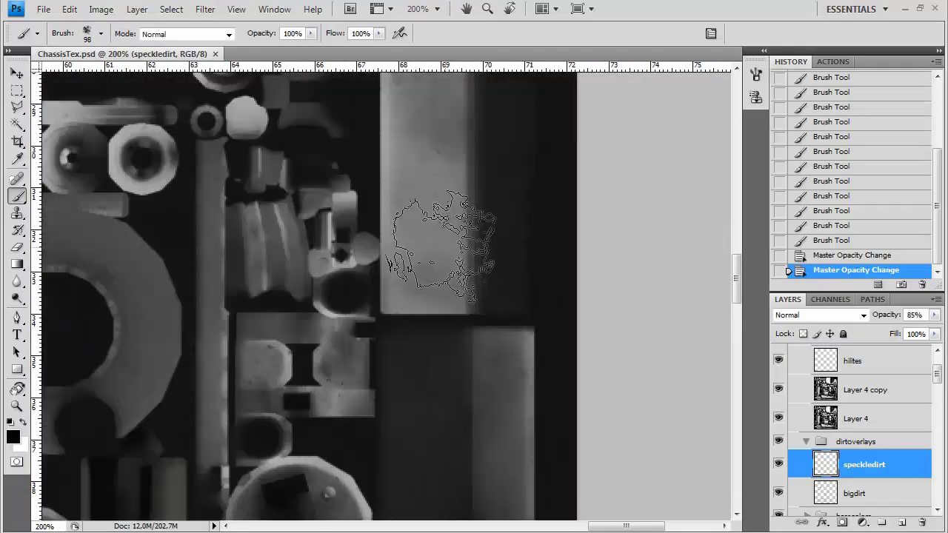
pyautogui.click(845, 493)
pyautogui.click(431, 189)
pyautogui.click(422, 252)
pyautogui.click(419, 317)
pyautogui.click(437, 319)
pyautogui.click(460, 266)
pyautogui.moveTo(473, 215); pyautogui.dragTo(465, 308)
pyautogui.click(462, 410)
pyautogui.click(442, 407)
pyautogui.moveTo(444, 407)
pyautogui.mouseDown()
pyautogui.moveTo(415, 399)
pyautogui.moveTo(503, 378)
pyautogui.mouseUp()
# Step: Export the dirtier plate as Targa over ChassisDiffuse.tga and check the rear crossmember on the model in 3ds Max
pyautogui.hotkey('ctrl', 'shift', 's')
pyautogui.click(498, 348)
pyautogui.click(482, 530)
pyautogui.doubleClick(447, 171)
pyautogui.click(452, 211)
pyautogui.click(504, 265)
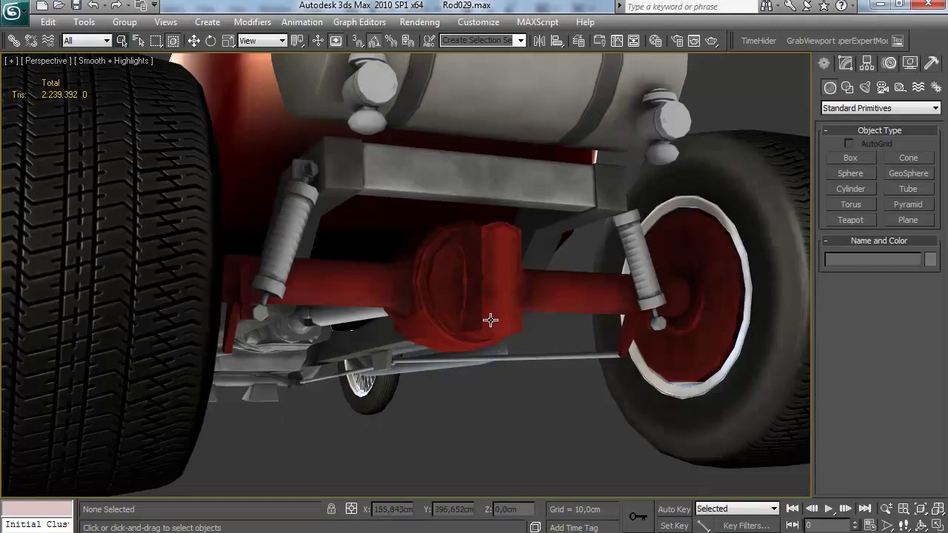
pyautogui.scroll(-5, 488, 319)
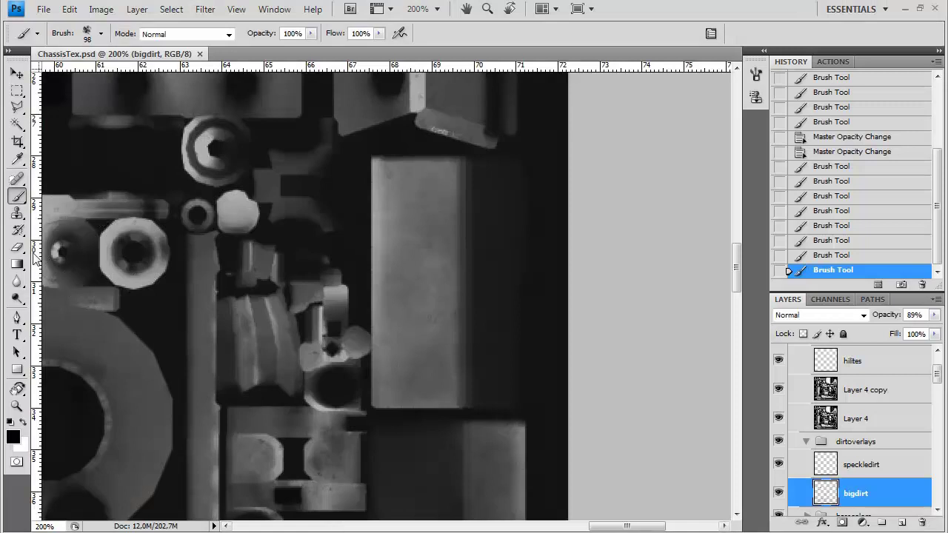
# Step: Switch to the Eraser in Photoshop with a hard 39 px brush and try a dab on the light plate
pyautogui.press('e')
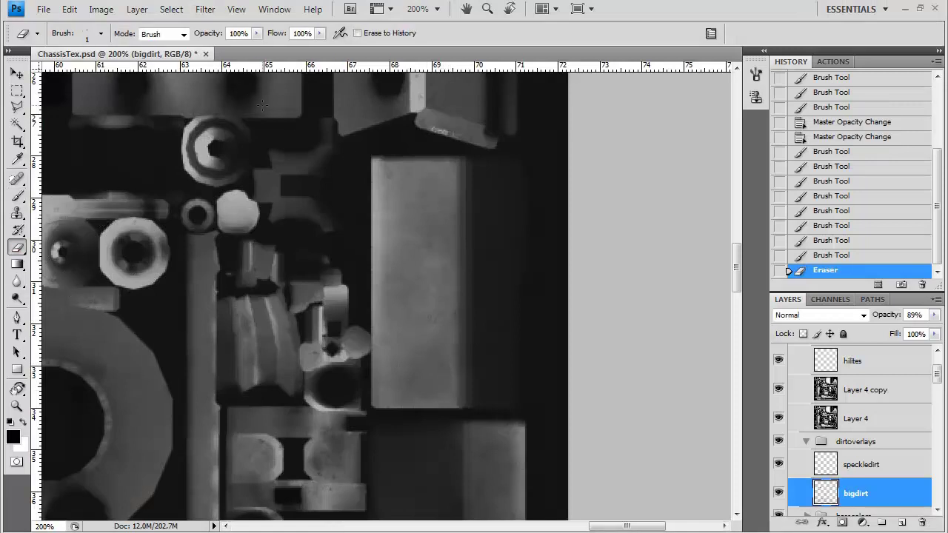
pyautogui.rightClick(406, 261)
pyautogui.click(481, 38)
pyautogui.click(437, 373)
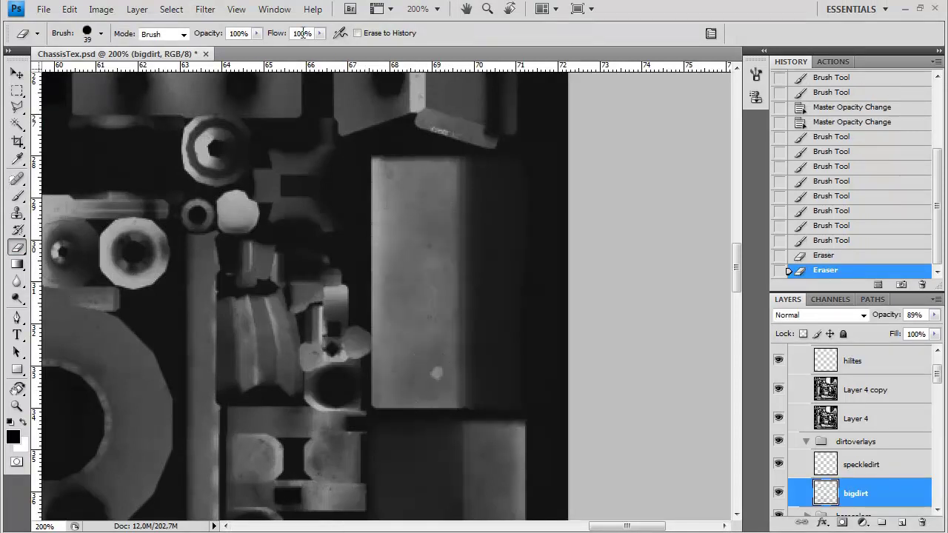
# Step: Set the eraser's opacity jitter control to Pen Pressure and undo the last eraser dab
pyautogui.click(710, 35)
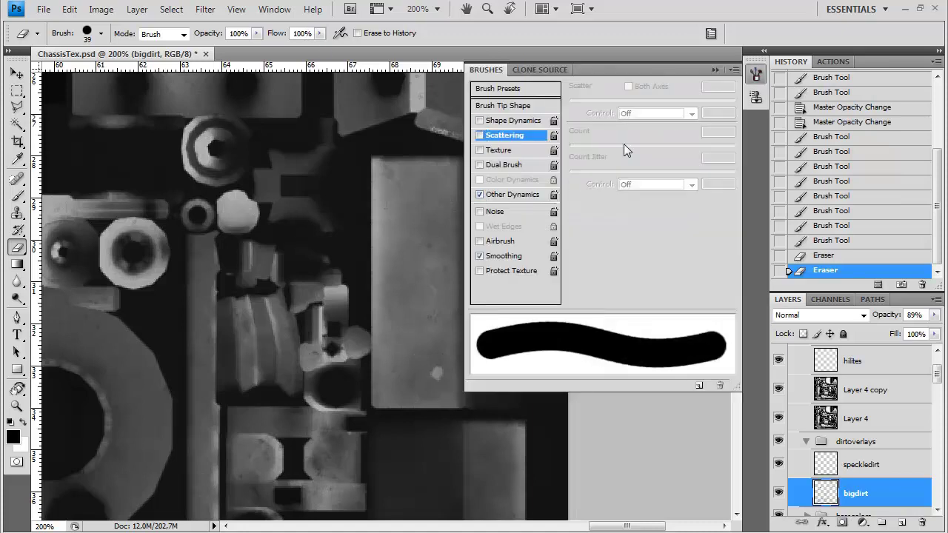
pyautogui.click(527, 196)
pyautogui.click(658, 113)
pyautogui.click(644, 146)
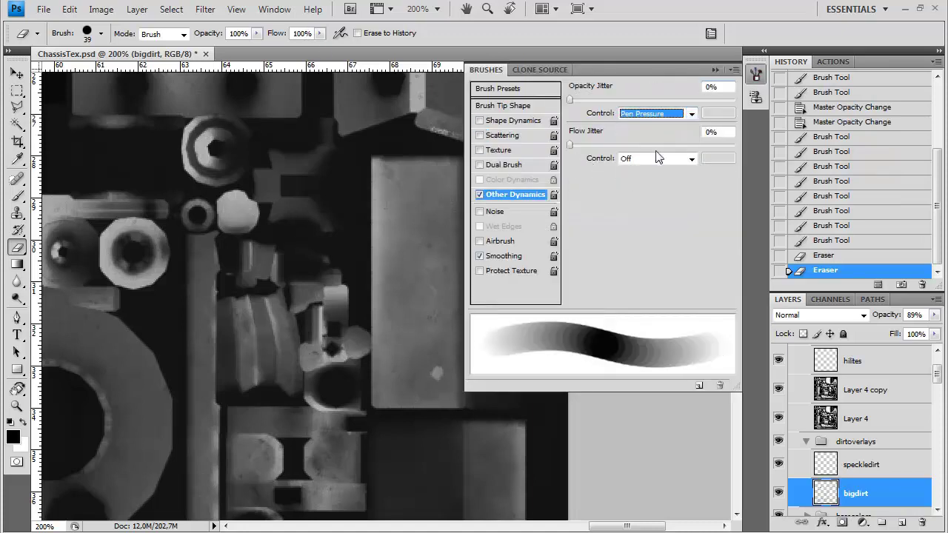
pyautogui.click(841, 257)
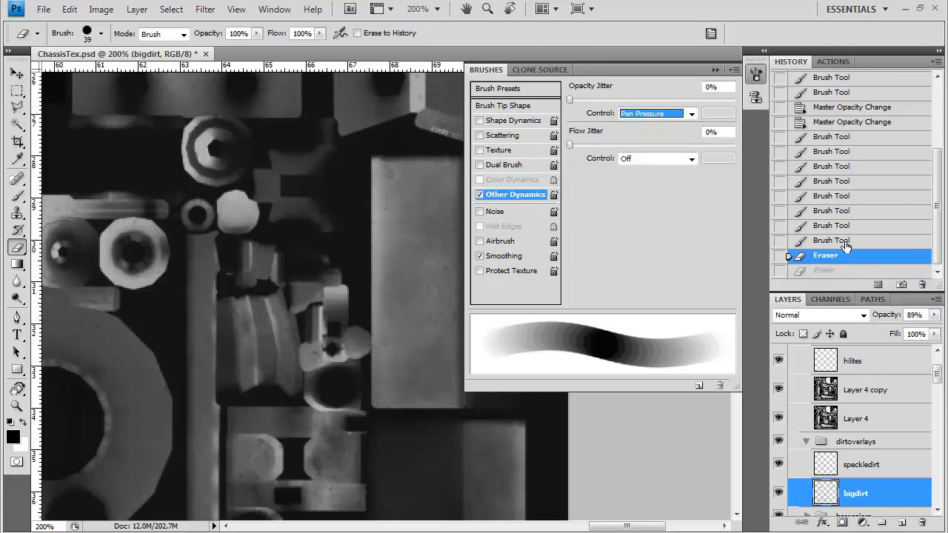
pyautogui.click(839, 243)
pyautogui.click(823, 257)
pyautogui.press('F5')
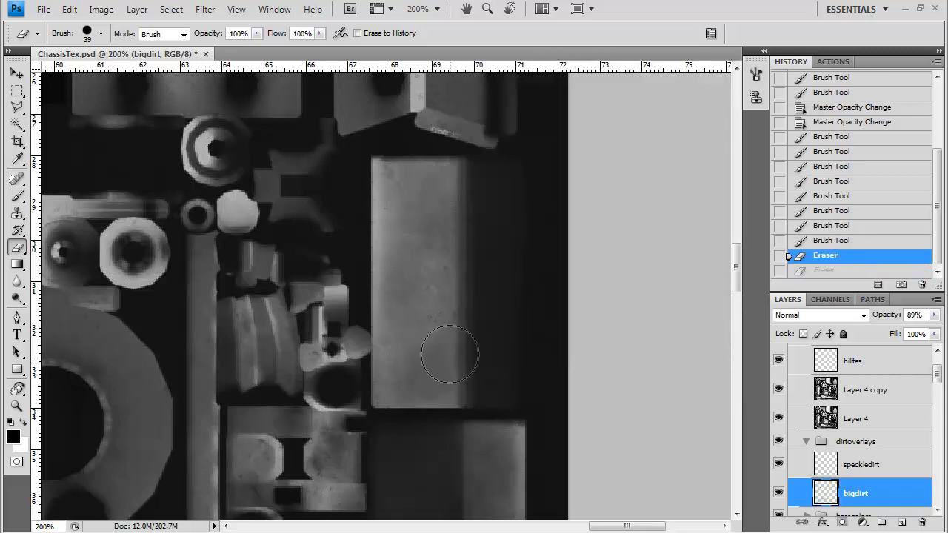
# Step: Lightly erase dirt from the lower part of the light rectangular plate with a soft 39 px eraser
pyautogui.click(100, 33)
pyautogui.click(490, 52)
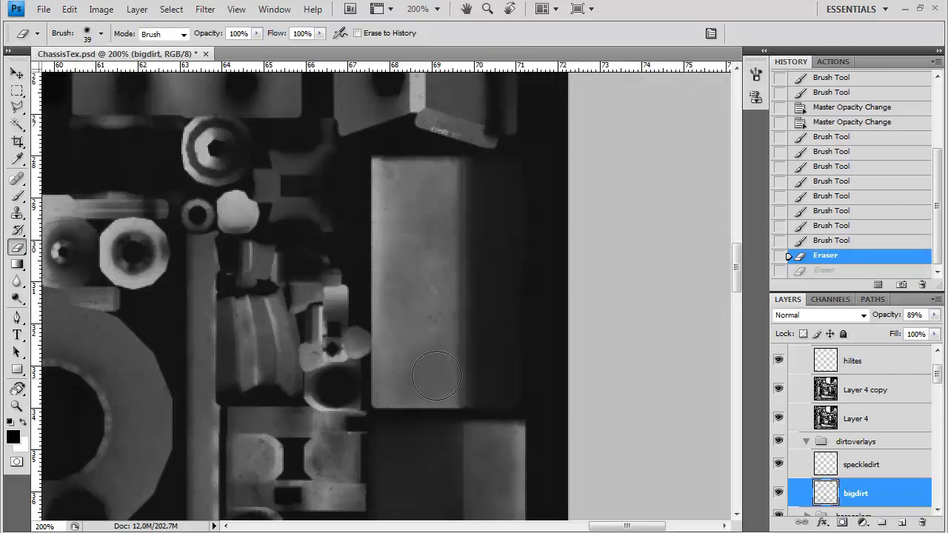
pyautogui.click(429, 382)
pyautogui.click(427, 358)
pyautogui.click(422, 348)
pyautogui.click(416, 370)
pyautogui.click(414, 385)
pyautogui.click(410, 374)
pyautogui.click(405, 362)
pyautogui.click(404, 363)
pyautogui.click(407, 371)
pyautogui.click(453, 379)
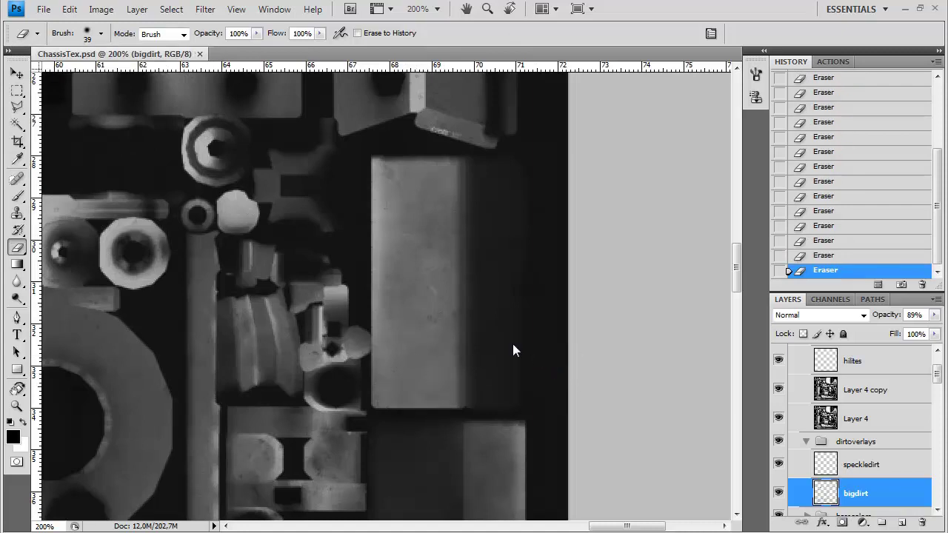
# Step: Overwrite ChassisDiffuse.tga with the softened dirt as a compressed 24 bits/pixel Targa file
pyautogui.hotkey('ctrl', 'shift', 's')
pyautogui.click(474, 346)
pyautogui.click(450, 531)
pyautogui.doubleClick(422, 166)
pyautogui.click(438, 215)
pyautogui.click(433, 215)
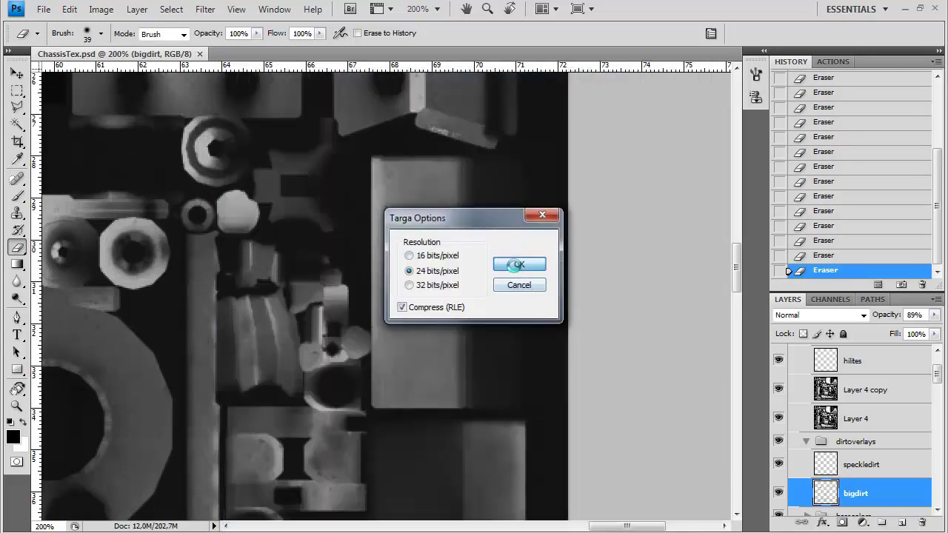
pyautogui.press('Return')
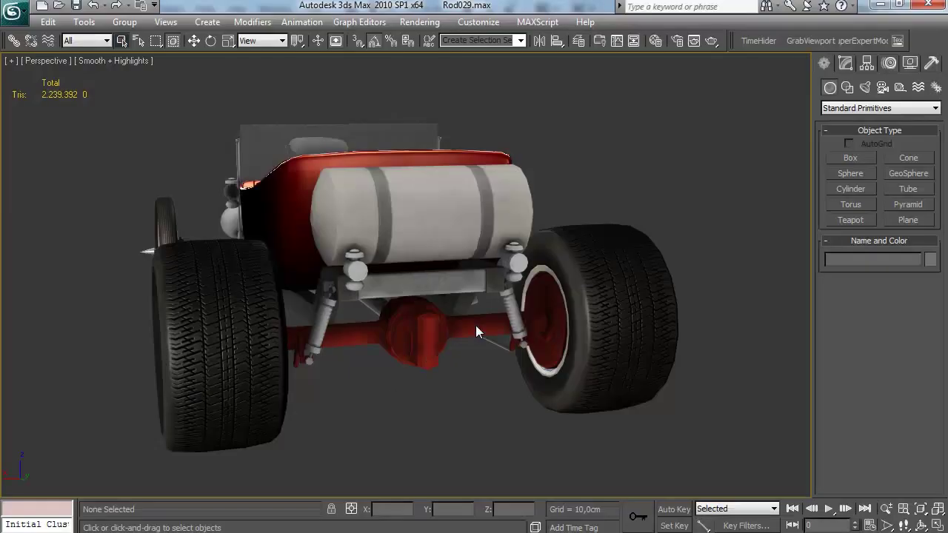
# Step: Switch to 3ds Max and inspect the updated dirt texture on the hot rod from several angles and distances
pyautogui.scroll(-3, 476, 325)
pyautogui.moveTo(475, 325); pyautogui.dragTo(558, 328)
pyautogui.scroll(5, 452, 325)
pyautogui.scroll(-4, 448, 322)
pyautogui.scroll(-2, 518, 326)
pyautogui.moveTo(318, 336); pyautogui.dragTo(624, 338)
pyautogui.press('z')
pyautogui.moveTo(271, 323); pyautogui.dragTo(340, 278)
pyautogui.press('z')
pyautogui.click(386, 351)
pyautogui.scroll(5, 334, 363)
pyautogui.moveTo(335, 363); pyautogui.dragTo(355, 338)
pyautogui.scroll(3, 355, 338)
pyautogui.moveTo(539, 345); pyautogui.dragTo(427, 314)
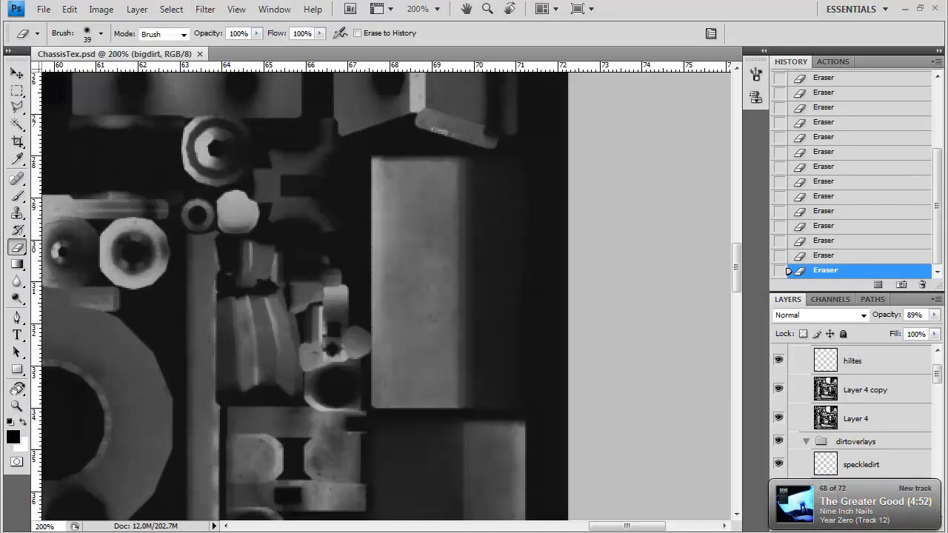
# Step: Create a layer named exhaustblack above speckledirt in the dirtoverlays group
pyautogui.moveTo(367, 255); pyautogui.dragTo(785, 111)
pyautogui.hotkey('ctrl', '-')
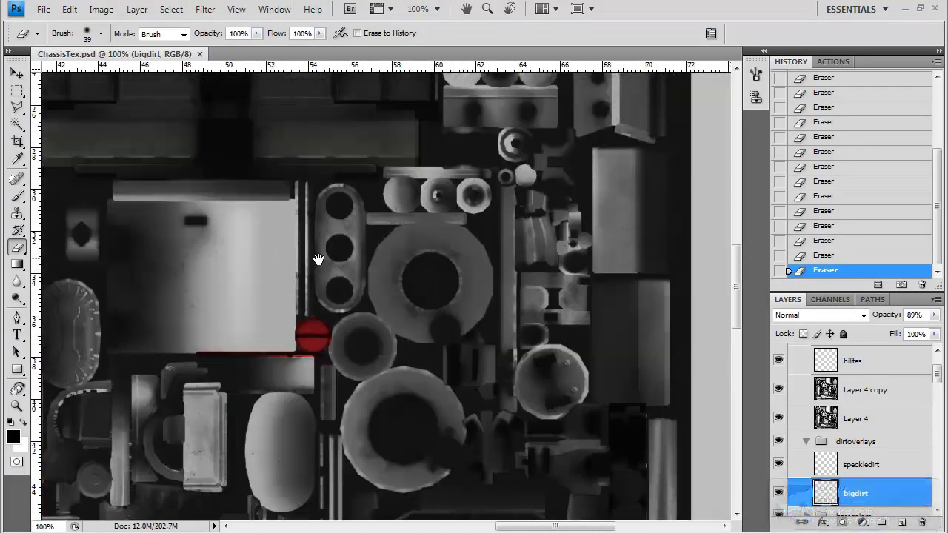
pyautogui.moveTo(235, 321); pyautogui.dragTo(651, 274)
pyautogui.moveTo(401, 319)
pyautogui.mouseDown()
pyautogui.moveTo(482, 271)
pyautogui.moveTo(425, 334)
pyautogui.moveTo(402, 334)
pyautogui.mouseUp()
pyautogui.scroll(-3, 894, 387)
pyautogui.click(894, 386)
pyautogui.click(901, 523)
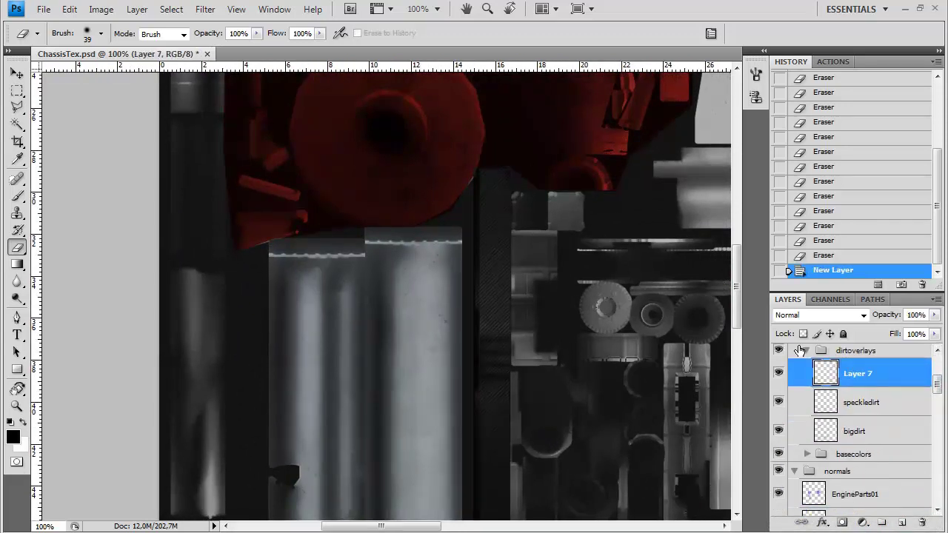
pyautogui.write('exhaustblack')
pyautogui.press('Return')
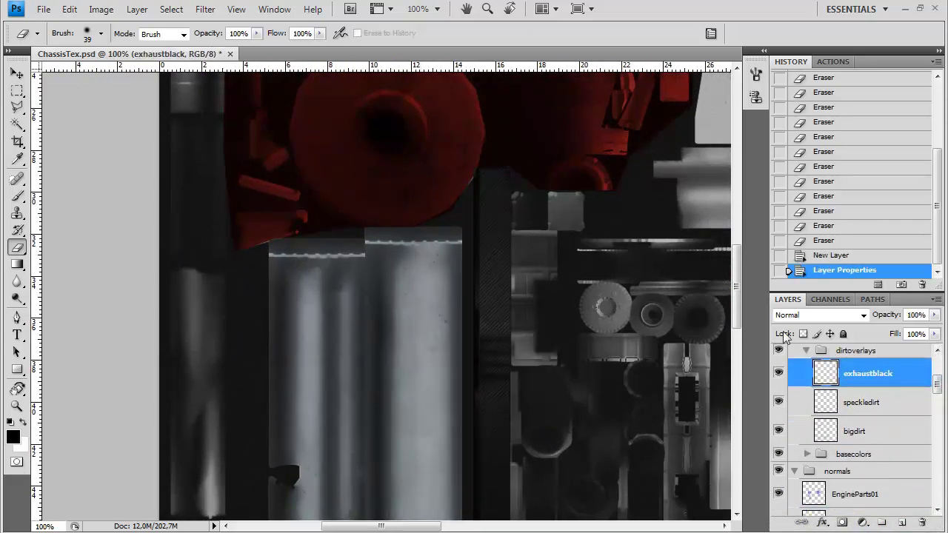
# Step: Select the upper end of the narrower-striped exhaust pipe, including its weld line, with a rectangular marquee
pyautogui.press('m')
pyautogui.hotkey('ctrl', '+')
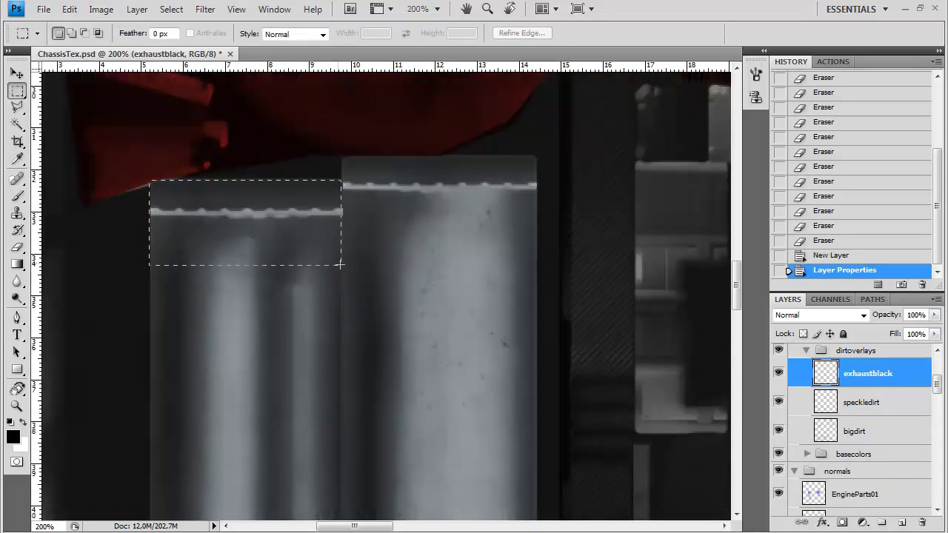
pyautogui.moveTo(342, 315); pyautogui.dragTo(342, 317)
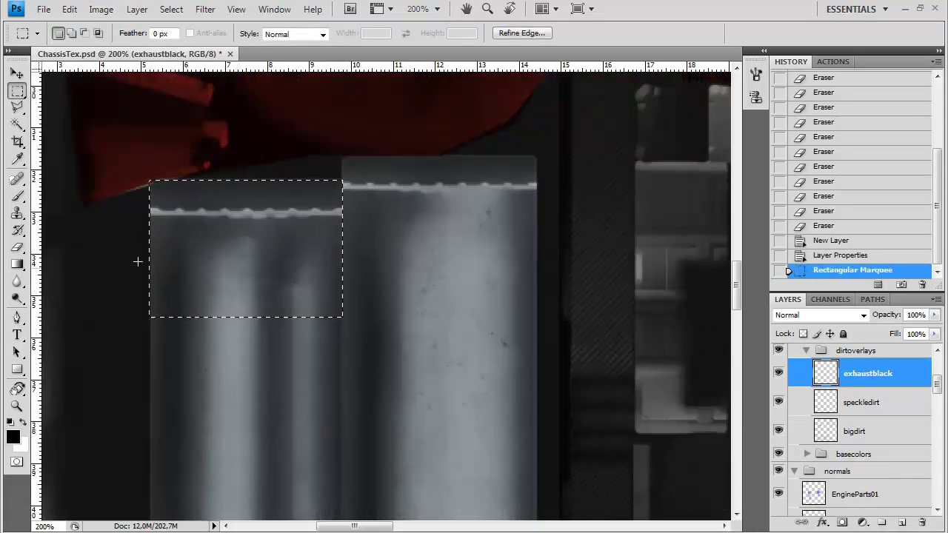
# Step: Choose a rough textured brush tip, undo the oversized test stroke and set the brush size to 85 px
pyautogui.click(17, 212)
pyautogui.click(17, 196)
pyautogui.click(101, 34)
pyautogui.click(65, 216)
pyautogui.moveTo(238, 198); pyautogui.dragTo(242, 211)
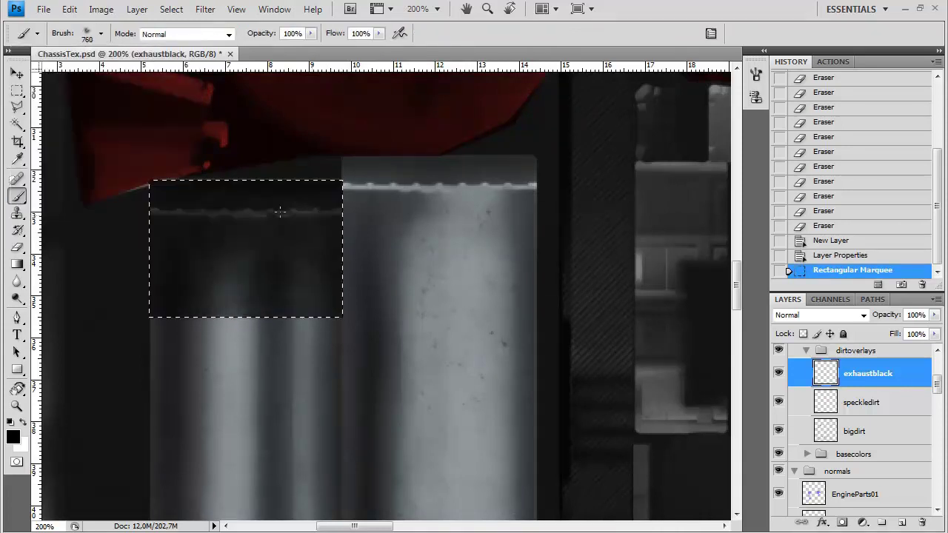
pyautogui.hotkey('ctrl', 'z')
pyautogui.rightClick(289, 198)
pyautogui.write('85')
pyautogui.press('Return')
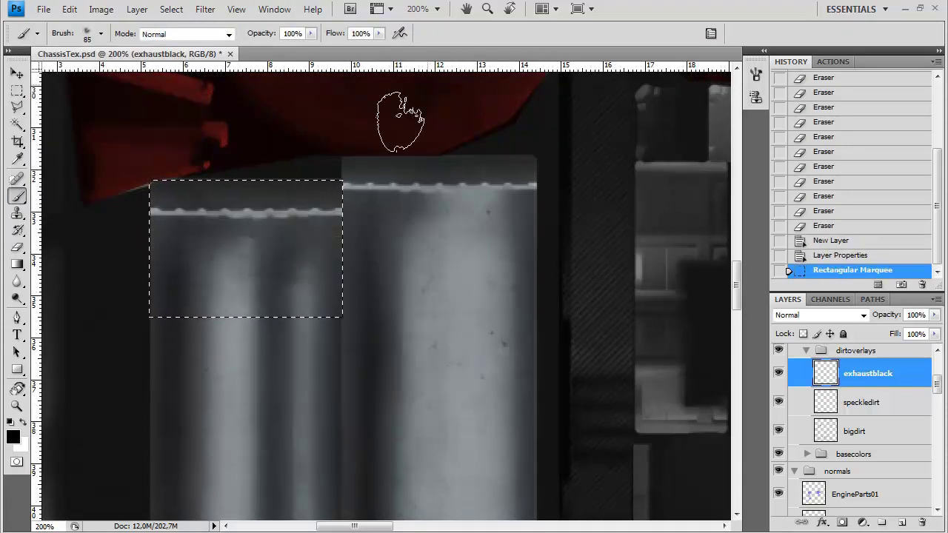
# Step: Paint black soot over the weld line and upper end of the pipe inside the selection
pyautogui.moveTo(312, 228)
pyautogui.mouseDown()
pyautogui.moveTo(187, 228)
pyautogui.moveTo(325, 217)
pyautogui.mouseUp()
pyautogui.moveTo(340, 217)
pyautogui.mouseDown()
pyautogui.moveTo(222, 215)
pyautogui.moveTo(252, 211)
pyautogui.mouseUp()
pyautogui.moveTo(251, 207)
pyautogui.mouseDown()
pyautogui.moveTo(177, 191)
pyautogui.moveTo(326, 194)
pyautogui.mouseUp()
pyautogui.moveTo(337, 191)
pyautogui.mouseDown()
pyautogui.moveTo(356, 192)
pyautogui.moveTo(215, 214)
pyautogui.mouseUp()
pyautogui.moveTo(215, 218); pyautogui.dragTo(352, 236)
pyautogui.moveTo(304, 237)
pyautogui.mouseDown()
pyautogui.moveTo(338, 244)
pyautogui.moveTo(267, 248)
pyautogui.mouseUp()
pyautogui.moveTo(255, 241)
pyautogui.mouseDown()
pyautogui.moveTo(157, 219)
pyautogui.moveTo(139, 223)
pyautogui.moveTo(340, 231)
pyautogui.moveTo(344, 189)
pyautogui.moveTo(129, 242)
pyautogui.moveTo(165, 192)
pyautogui.moveTo(338, 265)
pyautogui.moveTo(188, 282)
pyautogui.moveTo(218, 261)
pyautogui.moveTo(324, 247)
pyautogui.moveTo(174, 234)
pyautogui.mouseUp()
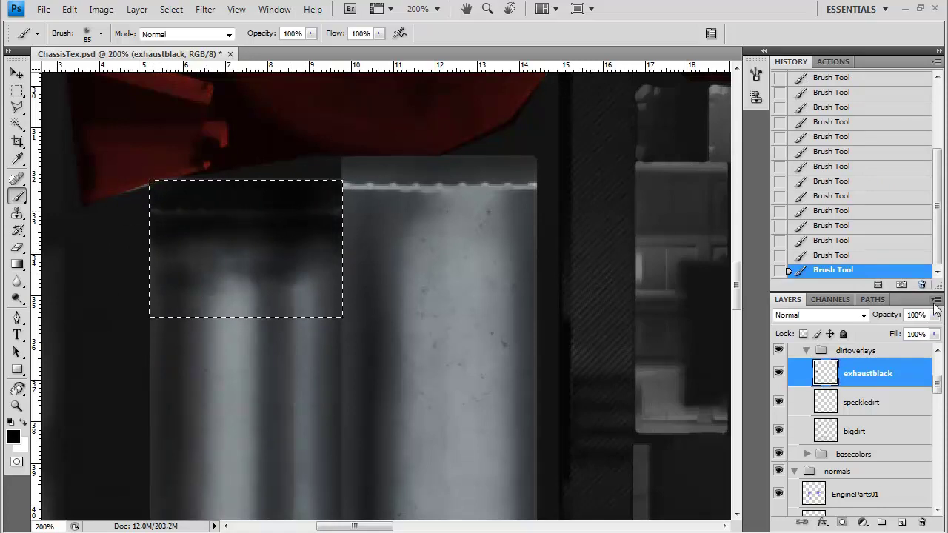
# Step: Shift the selection onto the upper end of the neighbouring wide pipe, blacken it with the same brush and deselect
pyautogui.press('m')
pyautogui.moveTo(266, 276); pyautogui.dragTo(459, 246)
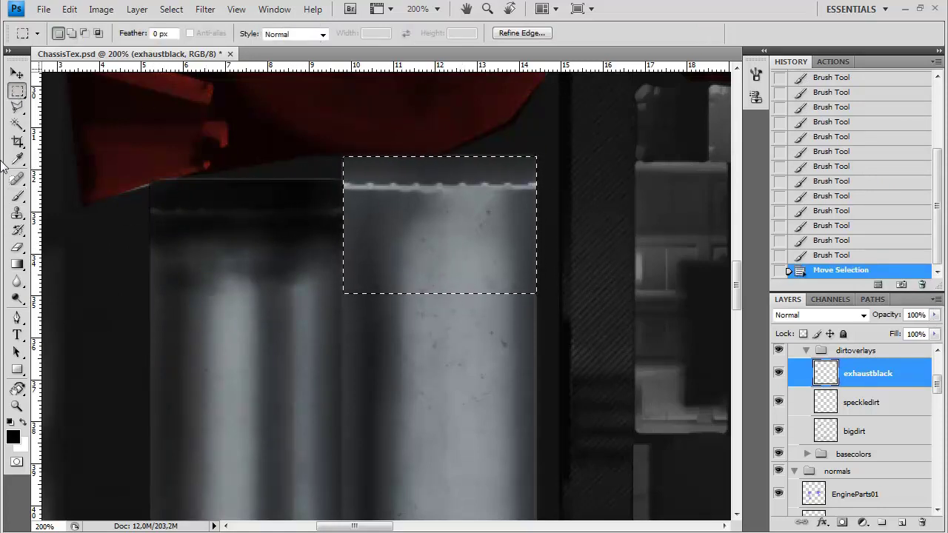
pyautogui.press('b')
pyautogui.moveTo(504, 169)
pyautogui.mouseDown()
pyautogui.moveTo(347, 170)
pyautogui.moveTo(362, 189)
pyautogui.moveTo(498, 199)
pyautogui.moveTo(423, 215)
pyautogui.moveTo(504, 221)
pyautogui.moveTo(393, 234)
pyautogui.moveTo(534, 192)
pyautogui.moveTo(519, 224)
pyautogui.moveTo(446, 194)
pyautogui.moveTo(352, 239)
pyautogui.moveTo(447, 251)
pyautogui.moveTo(532, 216)
pyautogui.moveTo(481, 216)
pyautogui.moveTo(497, 190)
pyautogui.moveTo(533, 209)
pyautogui.moveTo(425, 211)
pyautogui.moveTo(369, 197)
pyautogui.moveTo(380, 261)
pyautogui.moveTo(493, 242)
pyautogui.moveTo(423, 211)
pyautogui.moveTo(431, 197)
pyautogui.moveTo(509, 190)
pyautogui.moveTo(517, 224)
pyautogui.moveTo(408, 180)
pyautogui.mouseUp()
pyautogui.hotkey('ctrl', 'd')
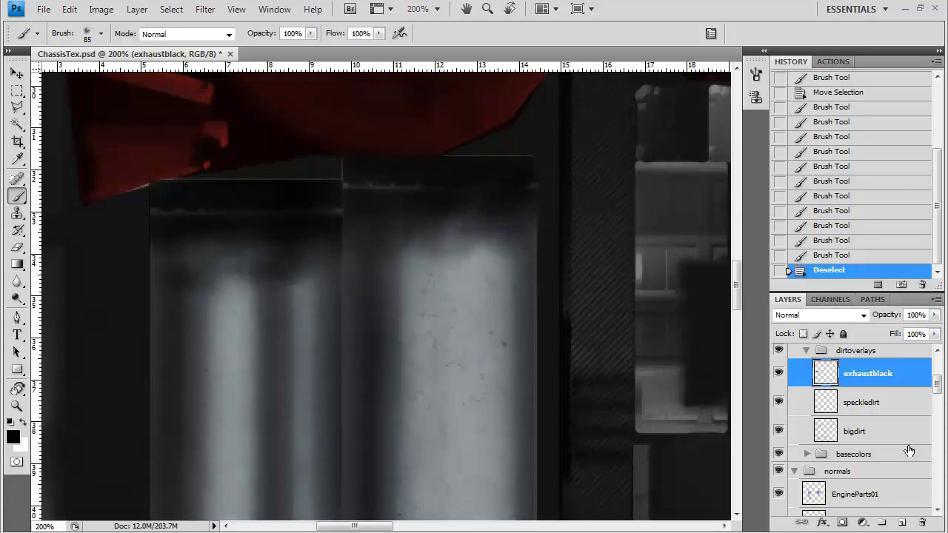
# Step: Set the exhaustblack layer's opacity to 79% and overwrite ChassisDiffuse.tga with a Targa copy
pyautogui.moveTo(934, 315); pyautogui.dragTo(916, 328)
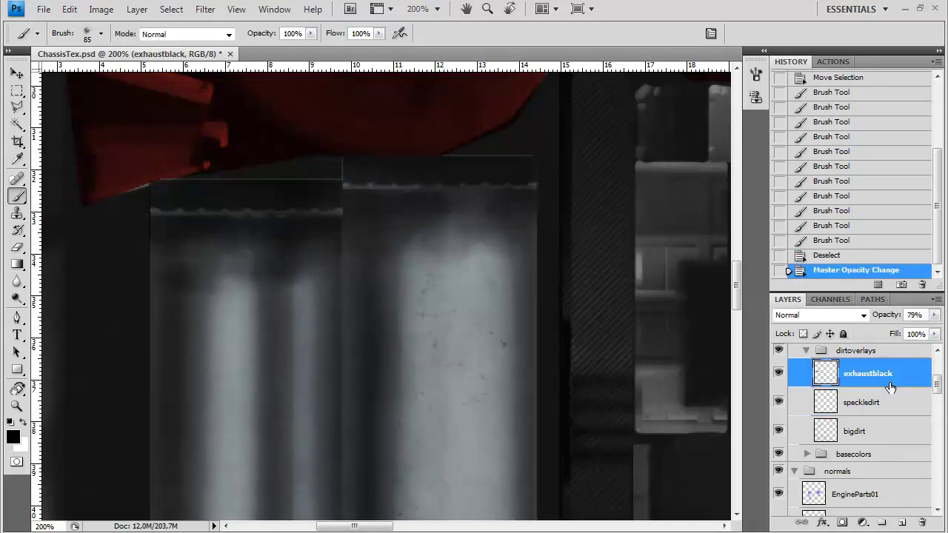
pyautogui.hotkey('ctrl', 'shift', 's')
pyautogui.click(544, 347)
pyautogui.click(459, 530)
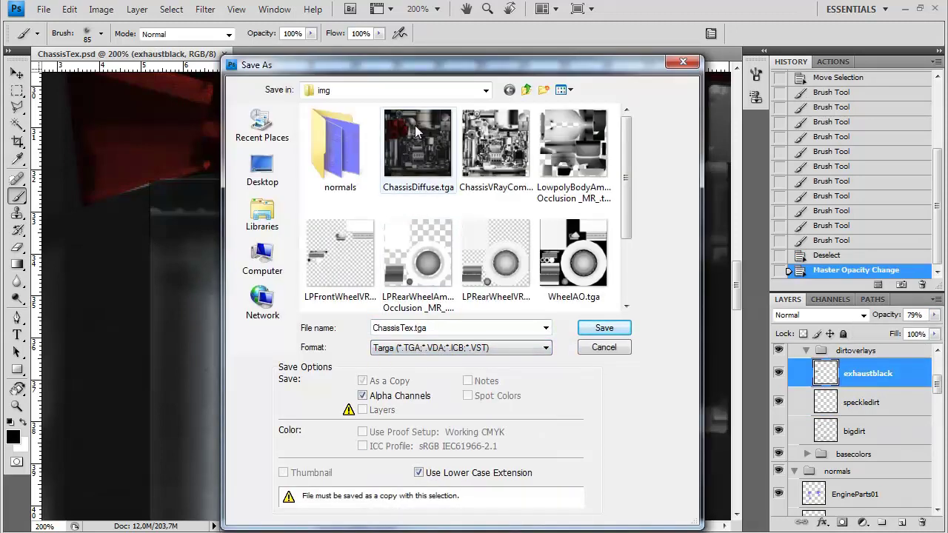
pyautogui.doubleClick(419, 145)
pyautogui.click(435, 214)
pyautogui.click(434, 214)
pyautogui.press('Return')
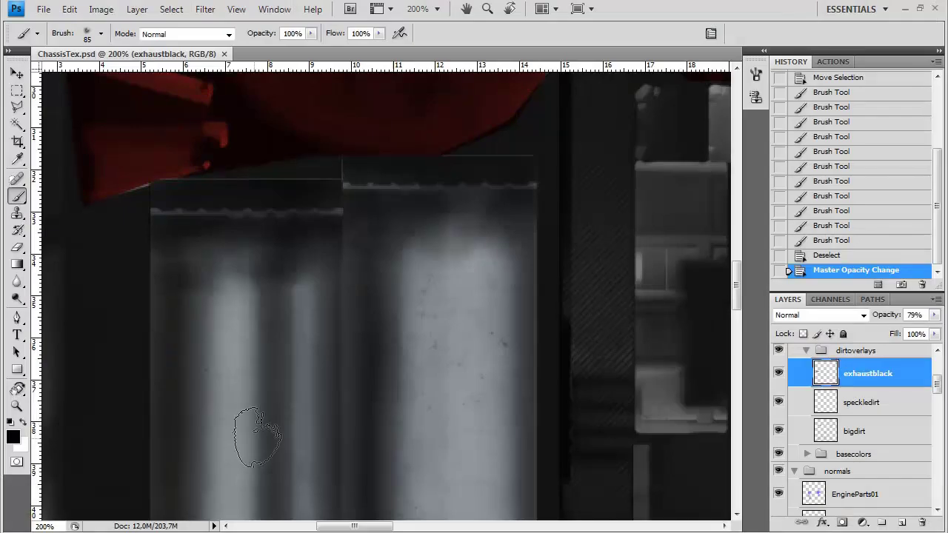
# Step: Erase dirt on the bigdirt layer around the dark notches of the exhaust pipes with the soft 39 px eraser
pyautogui.moveTo(253, 376); pyautogui.dragTo(349, 264)
pyautogui.scroll(-1, 345, 245)
pyautogui.press('e')
pyautogui.click(894, 432)
pyautogui.moveTo(244, 146); pyautogui.dragTo(230, 287)
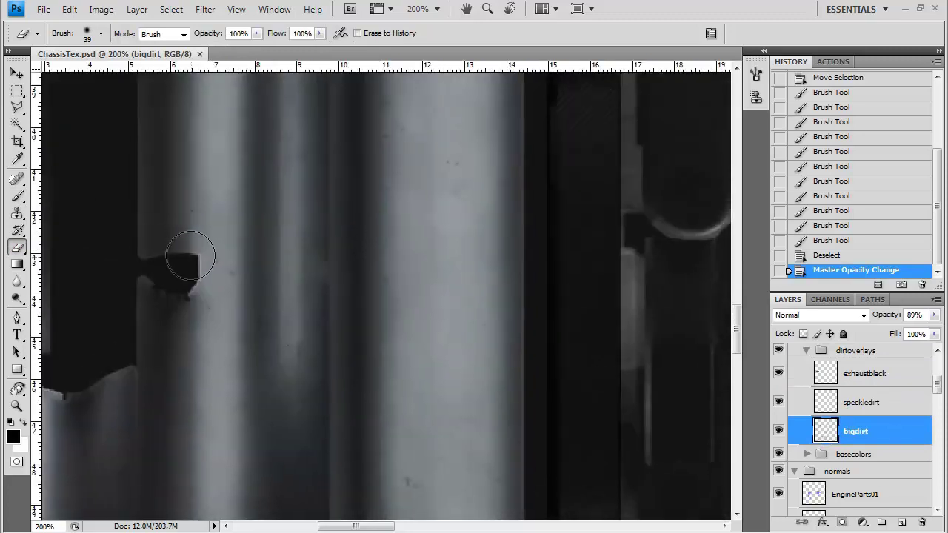
pyautogui.click(184, 250)
pyautogui.click(180, 245)
pyautogui.click(178, 243)
pyautogui.moveTo(323, 345); pyautogui.dragTo(219, 87)
pyautogui.moveTo(272, 313); pyautogui.dragTo(269, 366)
pyautogui.moveTo(146, 384)
pyautogui.mouseDown()
pyautogui.moveTo(400, 260)
pyautogui.moveTo(415, 214)
pyautogui.mouseUp()
pyautogui.moveTo(402, 320)
pyautogui.mouseDown()
pyautogui.moveTo(353, 134)
pyautogui.moveTo(350, 234)
pyautogui.moveTo(349, 214)
pyautogui.moveTo(436, 473)
pyautogui.mouseUp()
pyautogui.click(180, 283)
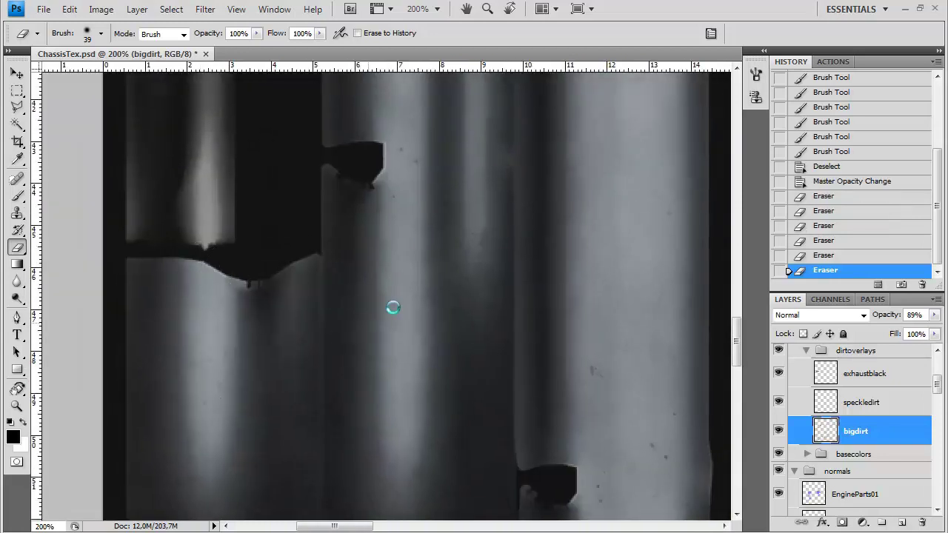
# Step: Overwrite ChassisDiffuse.tga with a Targa copy and switch to 3ds Max to inspect the exhaust pipes on the model
pyautogui.hotkey('ctrl', 'shift', 's')
pyautogui.click(448, 347)
pyautogui.click(437, 530)
pyautogui.doubleClick(418, 165)
pyautogui.click(434, 214)
pyautogui.press('Return')
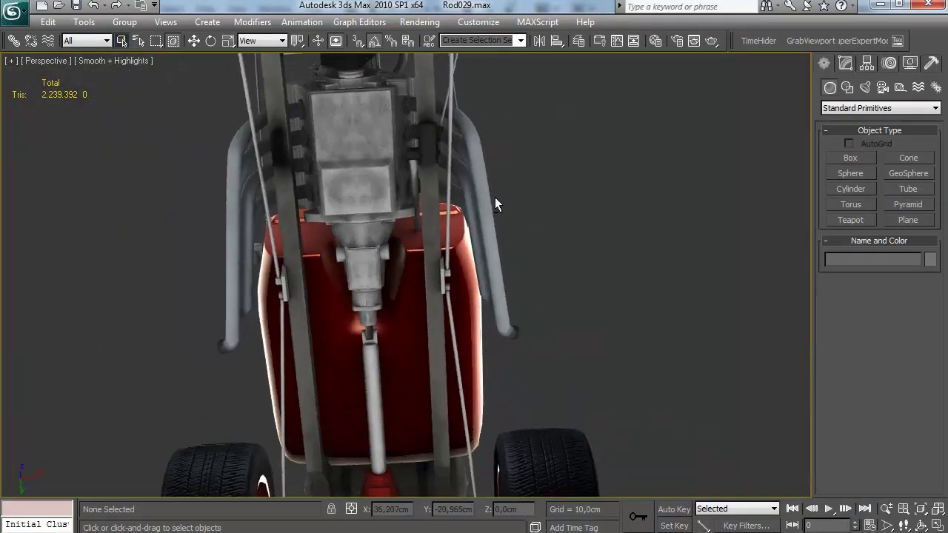
pyautogui.moveTo(495, 197); pyautogui.dragTo(417, 280)
pyautogui.scroll(5, 417, 279)
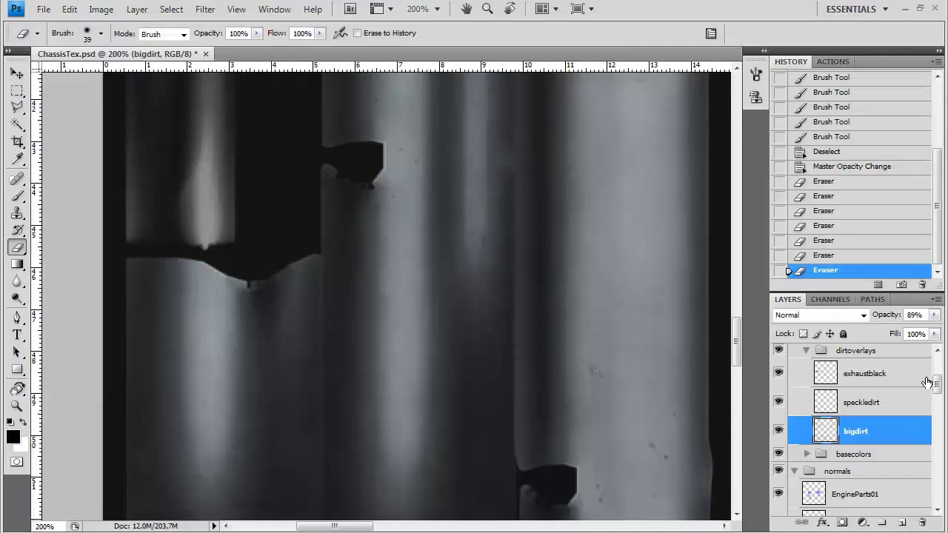
# Step: Switch back to Photoshop and create a layer named scratches, placed below bigdirt in the dirtoverlays group
pyautogui.scroll(1, 932, 390)
pyautogui.click(881, 398)
pyautogui.hotkey('ctrl', '-')
pyautogui.hotkey('ctrl', '-')
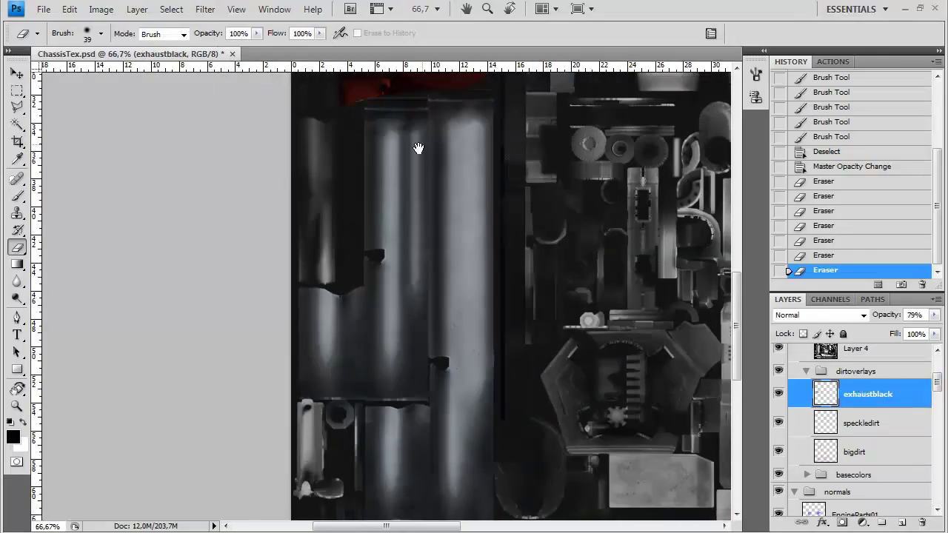
pyautogui.moveTo(419, 163); pyautogui.dragTo(379, 243)
pyautogui.hotkey('ctrl', 'shift', 'n')
pyautogui.write('scratches')
pyautogui.press('Return')
pyautogui.moveTo(861, 392); pyautogui.dragTo(872, 488)
# Step: Set up a hard round brush tip with a 2 px diameter for the scratches
pyautogui.press('b')
pyautogui.click(101, 34)
pyautogui.moveTo(169, 166)
pyautogui.mouseDown()
pyautogui.moveTo(176, 228)
pyautogui.moveTo(177, 158)
pyautogui.mouseUp()
pyautogui.click(34, 155)
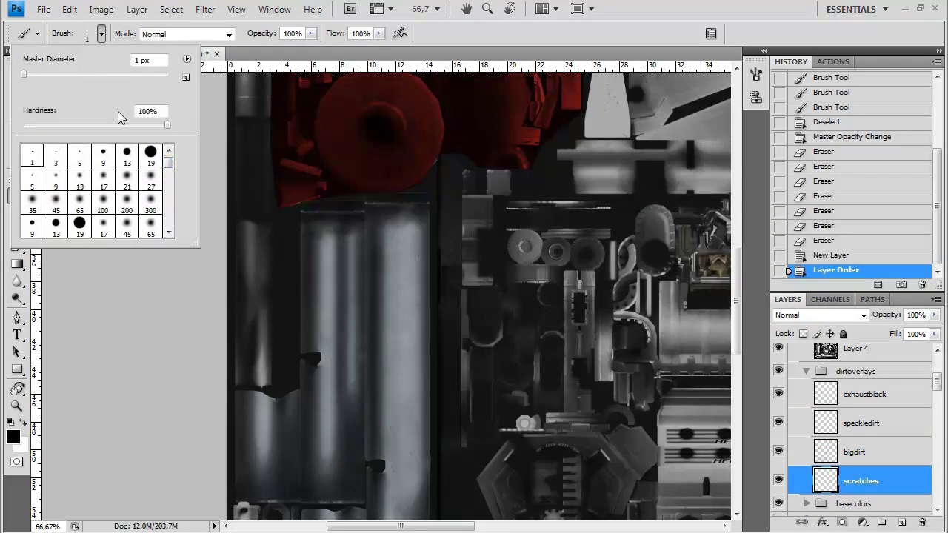
pyautogui.press('BackSpace')
pyautogui.press('Return')
pyautogui.press('F5')
pyautogui.press('F5')
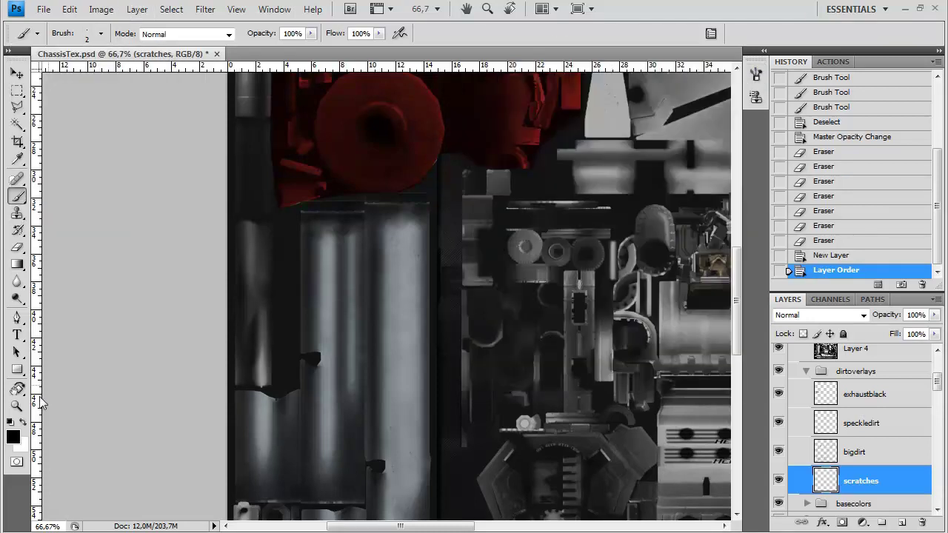
# Step: Lower the brush flow to 32%, trying strokes on the long olive frame strip and undoing them
pyautogui.hotkey('ctrl', '+')
pyautogui.moveTo(689, 495); pyautogui.dragTo(371, 141)
pyautogui.moveTo(315, 504); pyautogui.dragTo(461, 262)
pyautogui.moveTo(237, 236); pyautogui.dragTo(291, 240)
pyautogui.hotkey('ctrl', 'z')
pyautogui.click(380, 35)
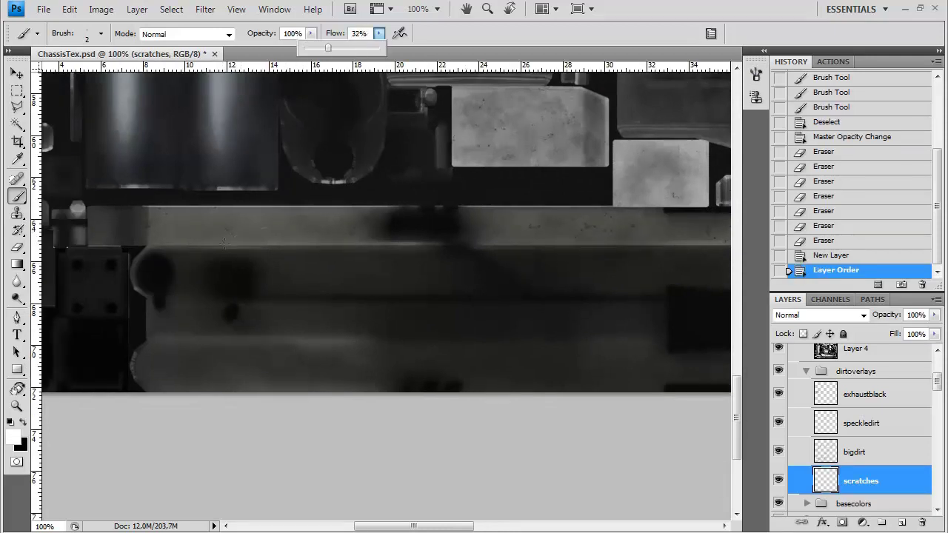
pyautogui.moveTo(221, 243); pyautogui.dragTo(309, 234)
pyautogui.hotkey('ctrl', 'z')
# Step: Draw short, faint white scratches on the long olive frame strips near their rounded end
pyautogui.moveTo(252, 231); pyautogui.dragTo(313, 228)
pyautogui.moveTo(266, 227); pyautogui.dragTo(323, 225)
pyautogui.moveTo(288, 224); pyautogui.dragTo(325, 224)
pyautogui.moveTo(296, 223)
pyautogui.mouseDown()
pyautogui.moveTo(330, 224)
pyautogui.moveTo(315, 227)
pyautogui.mouseUp()
pyautogui.moveTo(326, 229); pyautogui.dragTo(313, 232)
pyautogui.moveTo(325, 235); pyautogui.dragTo(313, 246)
pyautogui.moveTo(325, 249); pyautogui.dragTo(313, 253)
pyautogui.moveTo(325, 257); pyautogui.dragTo(314, 260)
pyautogui.moveTo(327, 264); pyautogui.dragTo(317, 267)
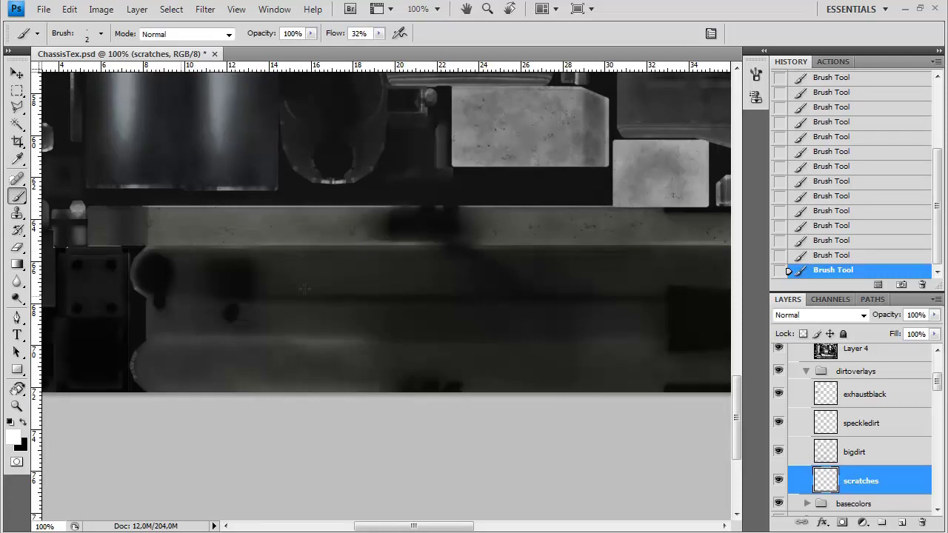
# Step: Continue the fine white scratches along the full length of the olive frame strips to their far end
pyautogui.moveTo(588, 254); pyautogui.dragTo(382, 267)
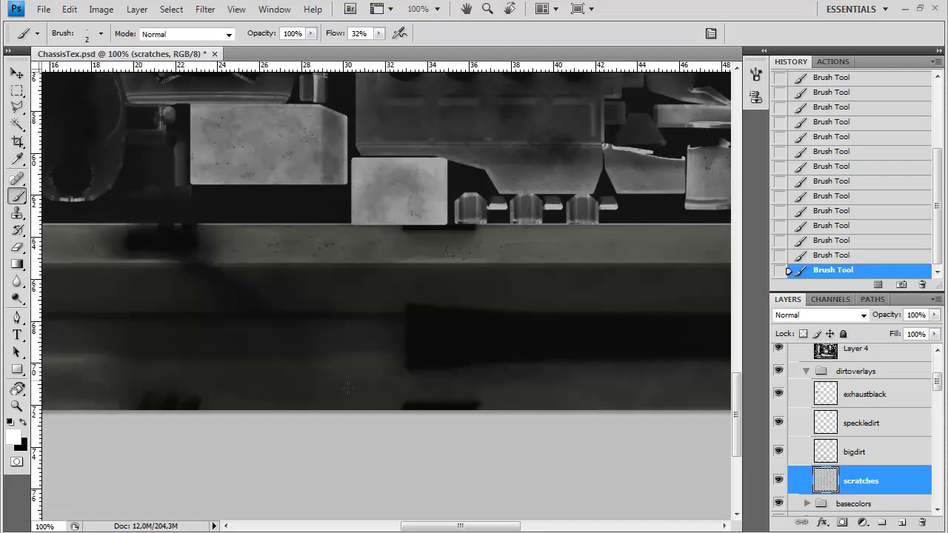
pyautogui.moveTo(66, 337); pyautogui.dragTo(341, 326)
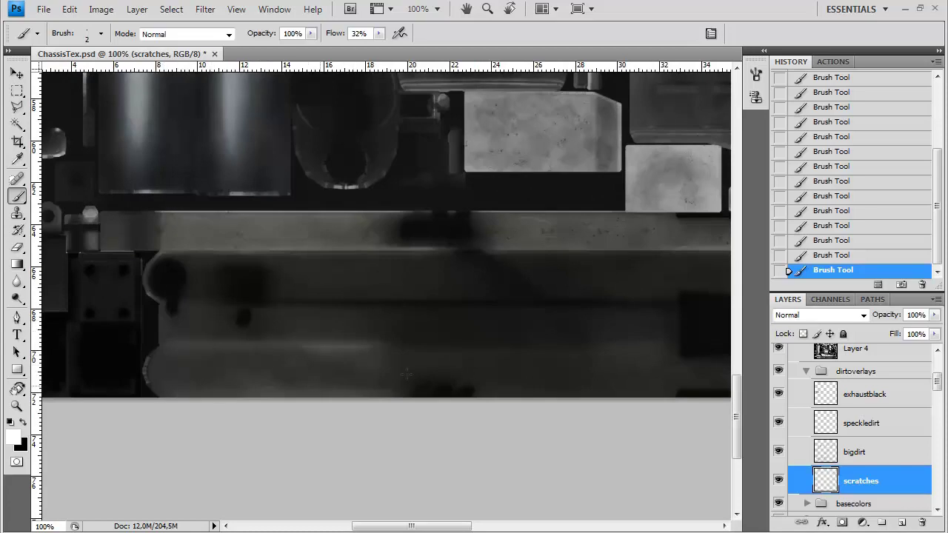
pyautogui.moveTo(717, 278); pyautogui.dragTo(237, 350)
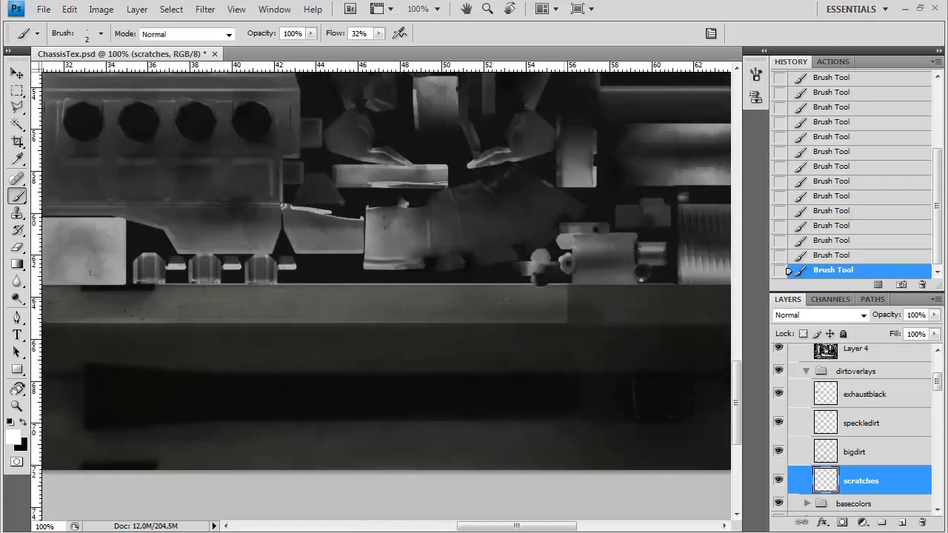
pyautogui.moveTo(668, 296); pyautogui.dragTo(393, 326)
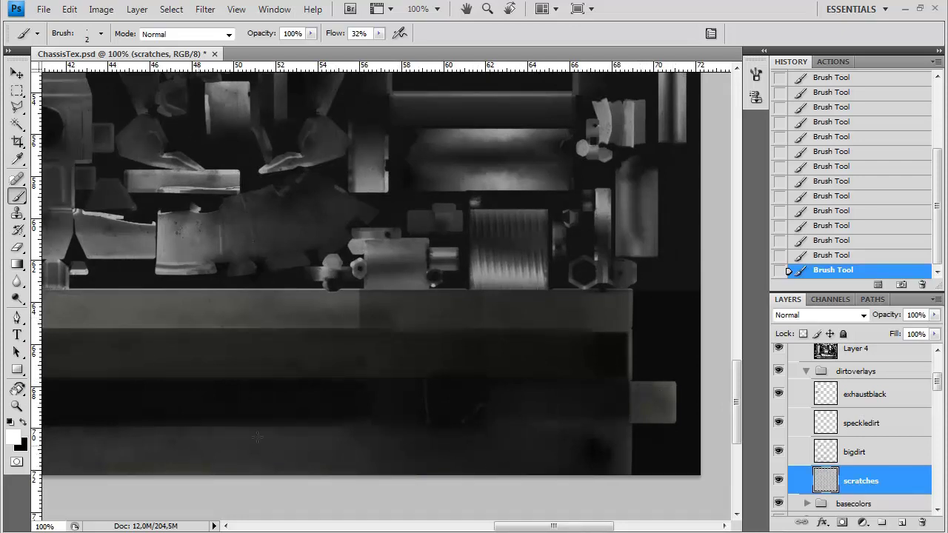
pyautogui.moveTo(200, 445); pyautogui.dragTo(502, 355)
pyautogui.moveTo(177, 356); pyautogui.dragTo(321, 354)
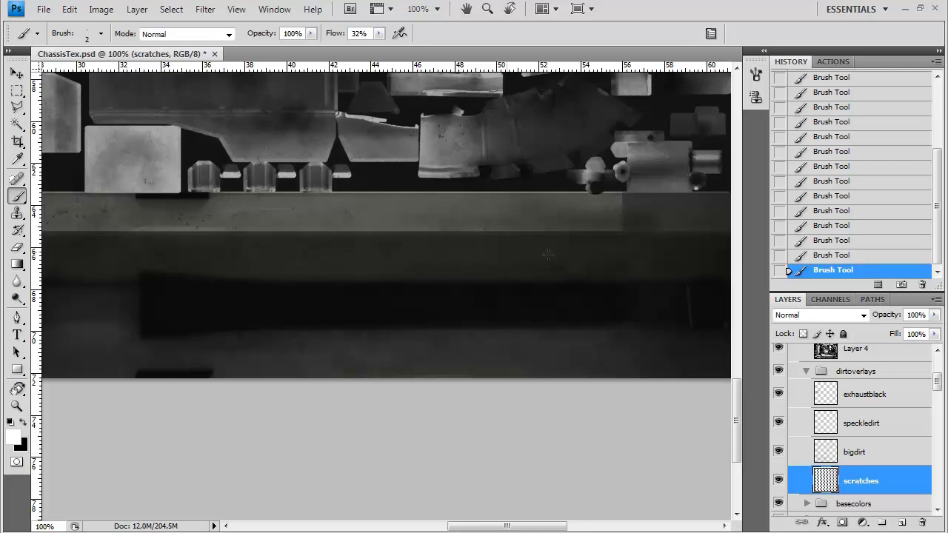
pyautogui.moveTo(583, 253); pyautogui.dragTo(505, 235)
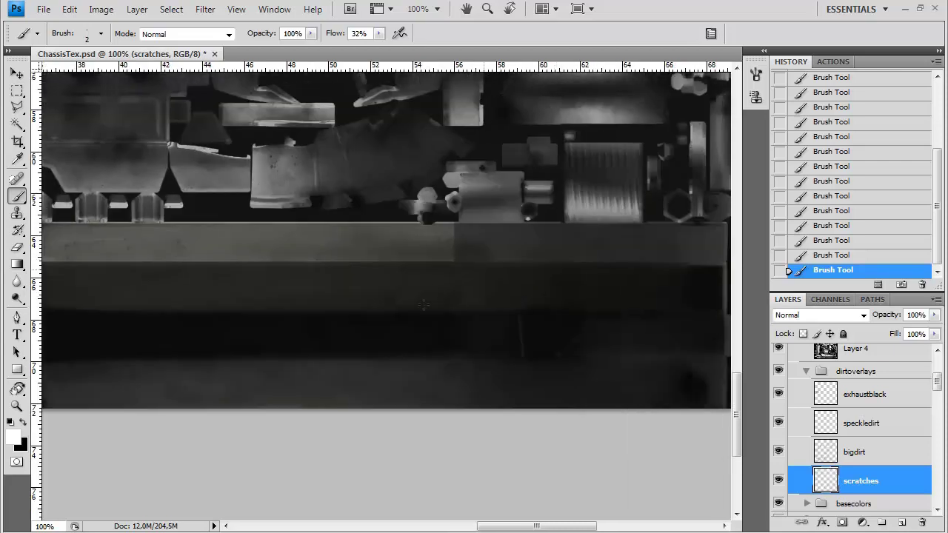
pyautogui.moveTo(511, 305); pyautogui.dragTo(402, 321)
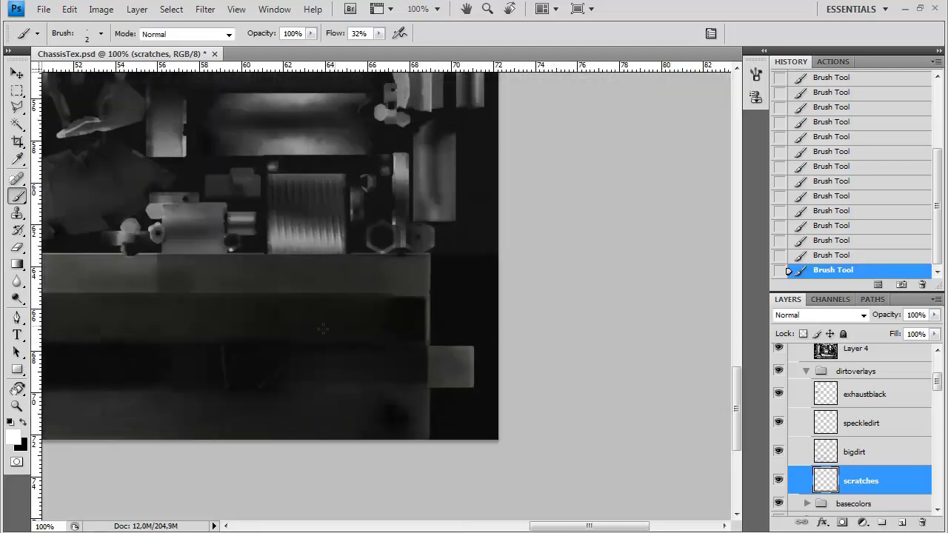
# Step: Add faint white scratches to the engine block and the pentagonal cover with the gear
pyautogui.moveTo(285, 259); pyautogui.dragTo(296, 511)
pyautogui.moveTo(385, 97); pyautogui.dragTo(314, 421)
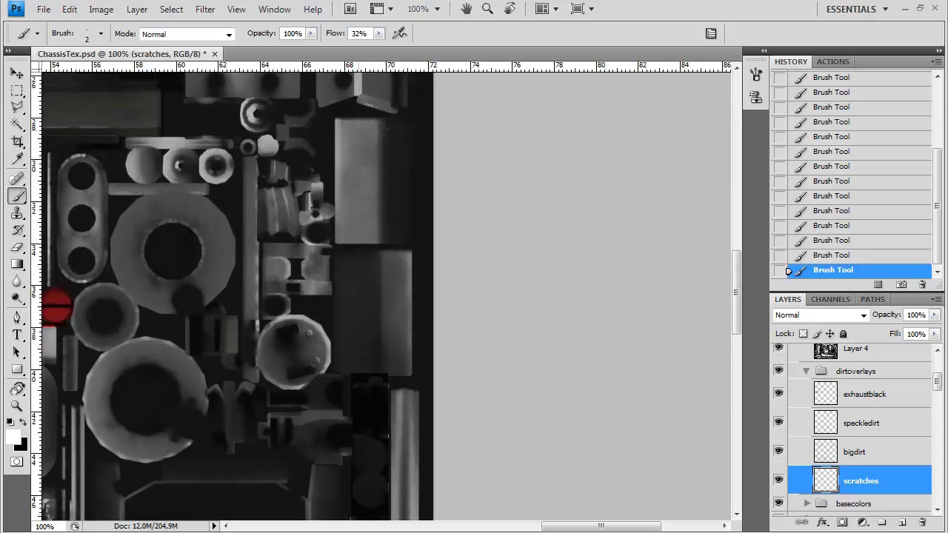
pyautogui.moveTo(213, 296); pyautogui.dragTo(513, 210)
pyautogui.moveTo(62, 424); pyautogui.dragTo(412, 243)
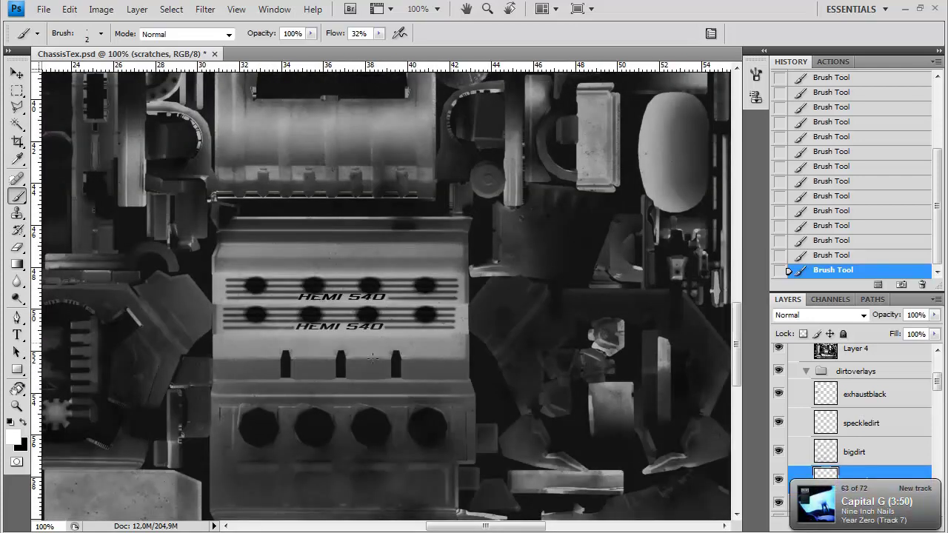
pyautogui.moveTo(241, 464); pyautogui.dragTo(342, 318)
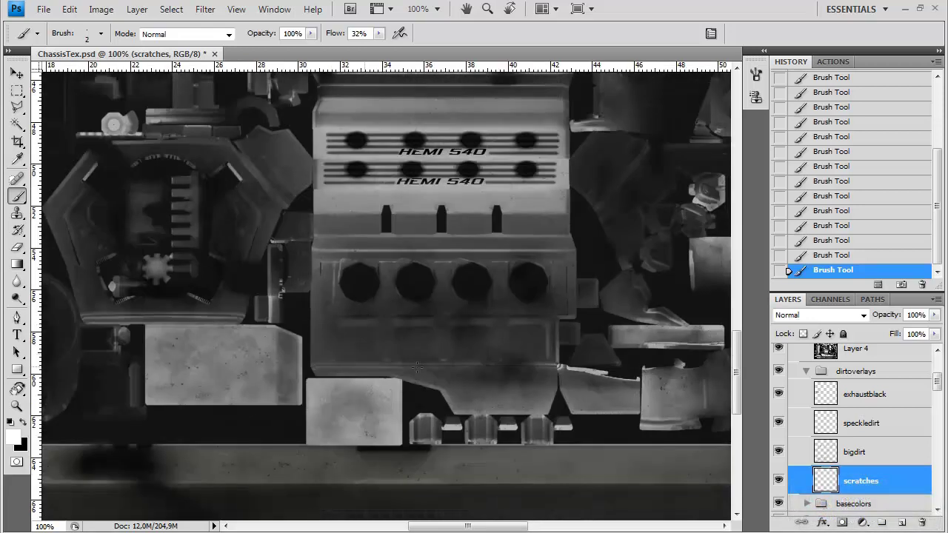
pyautogui.moveTo(262, 187); pyautogui.dragTo(380, 331)
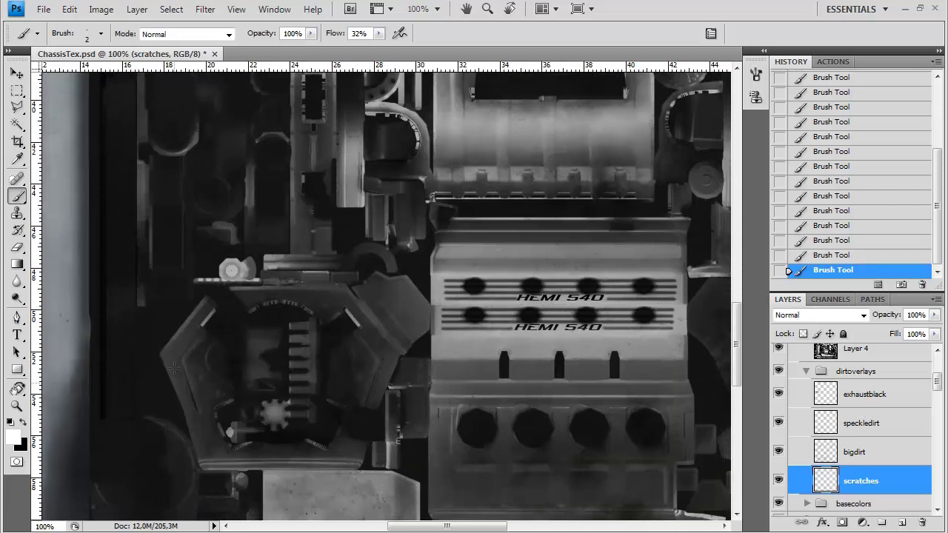
# Step: Paint fine, faint scratches along the tall blue-grey pipes beside the pentagonal cover
pyautogui.moveTo(82, 378); pyautogui.dragTo(301, 328)
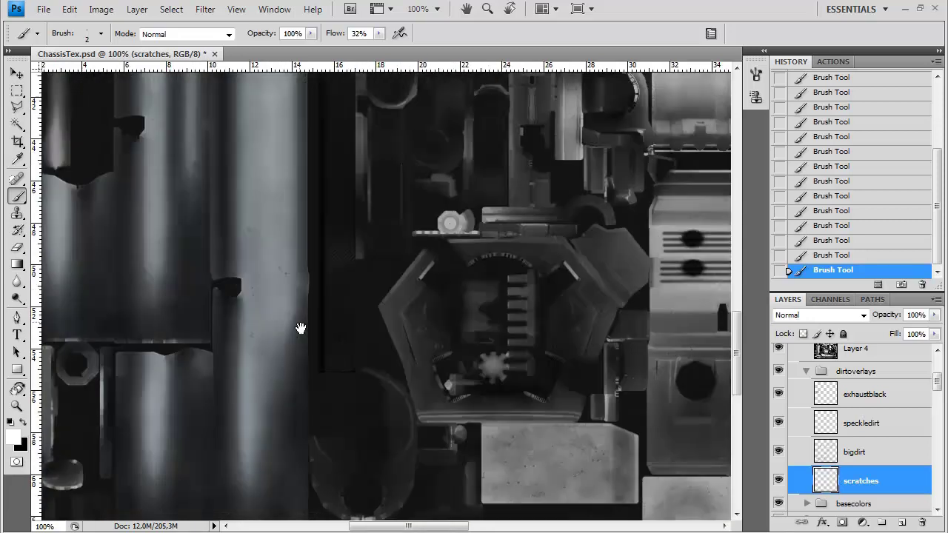
pyautogui.moveTo(265, 161); pyautogui.dragTo(255, 252)
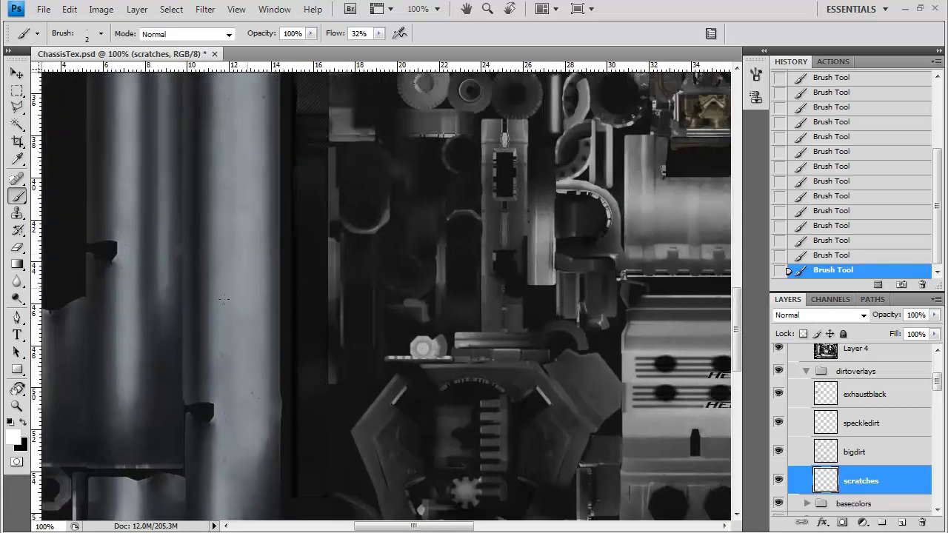
pyautogui.scroll(-5, 247, 400)
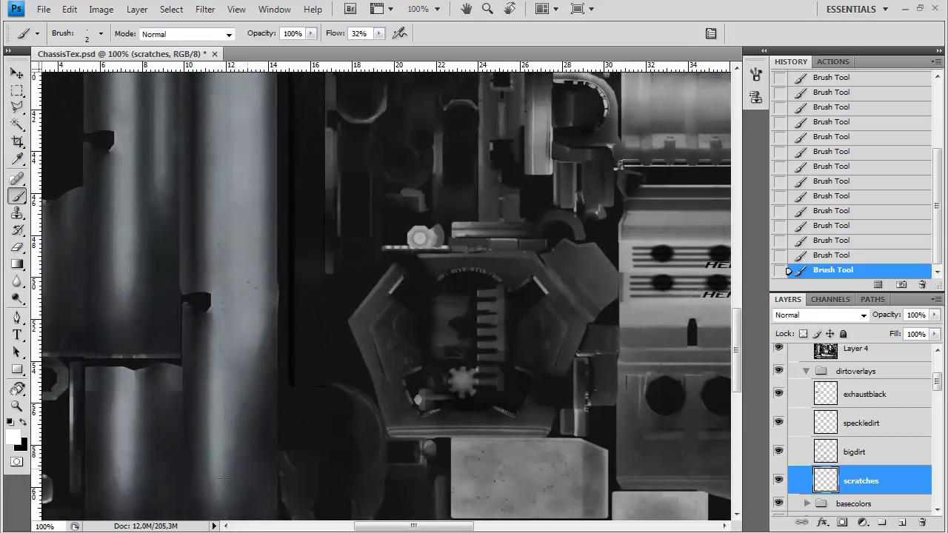
pyautogui.moveTo(235, 456); pyautogui.dragTo(247, 372)
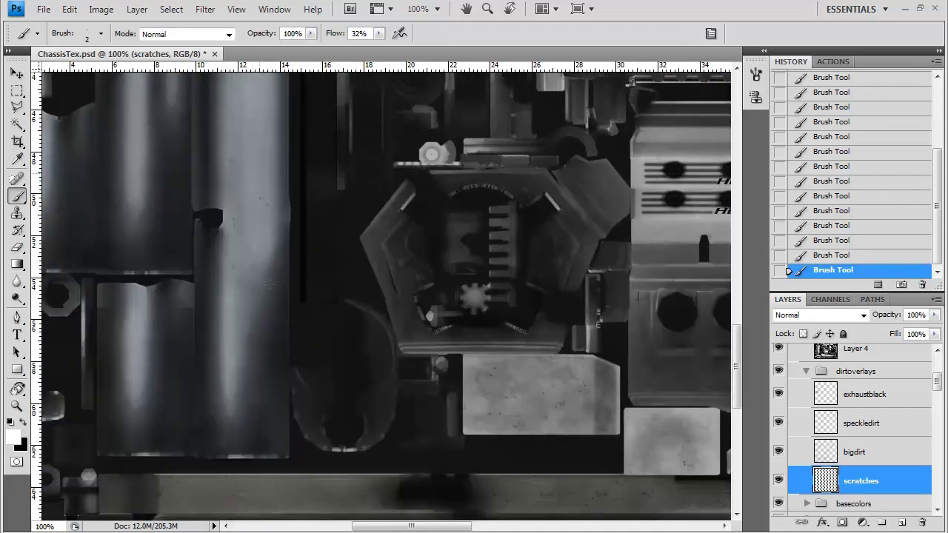
pyautogui.scroll(12, 256, 325)
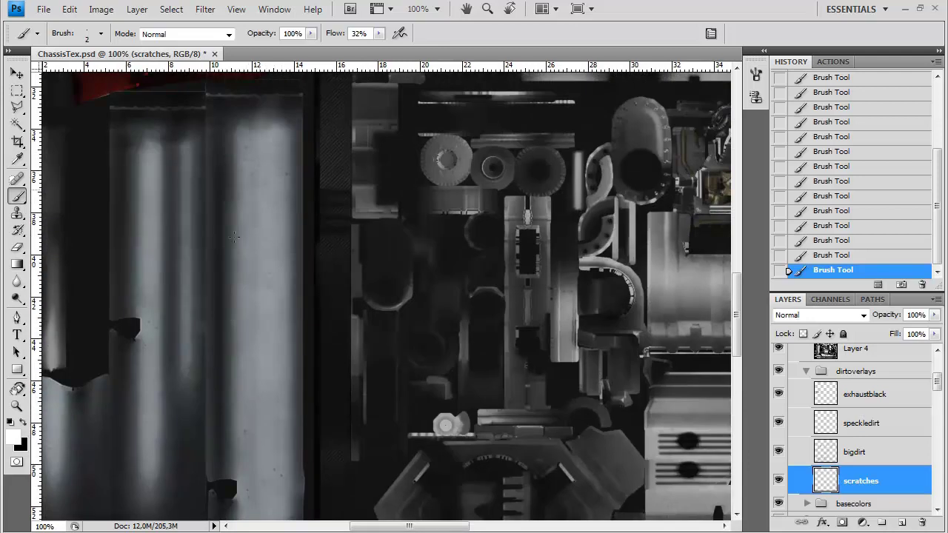
pyautogui.moveTo(234, 237)
pyautogui.mouseDown()
pyautogui.moveTo(289, 155)
pyautogui.moveTo(276, 277)
pyautogui.mouseUp()
pyautogui.moveTo(194, 421); pyautogui.dragTo(222, 274)
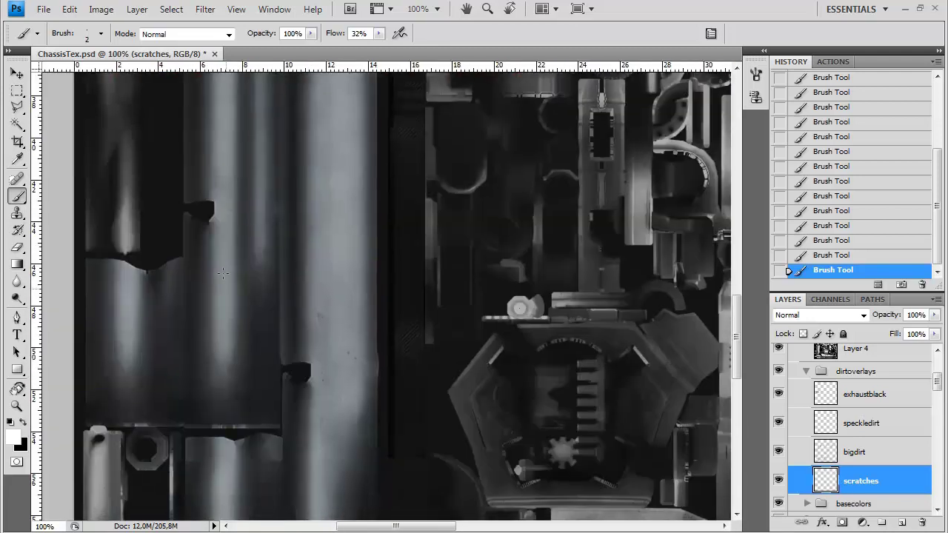
# Step: Continue the faint scratches on the shorter blue-grey pipe segments and the small metal parts next to them
pyautogui.scroll(-10, 215, 222)
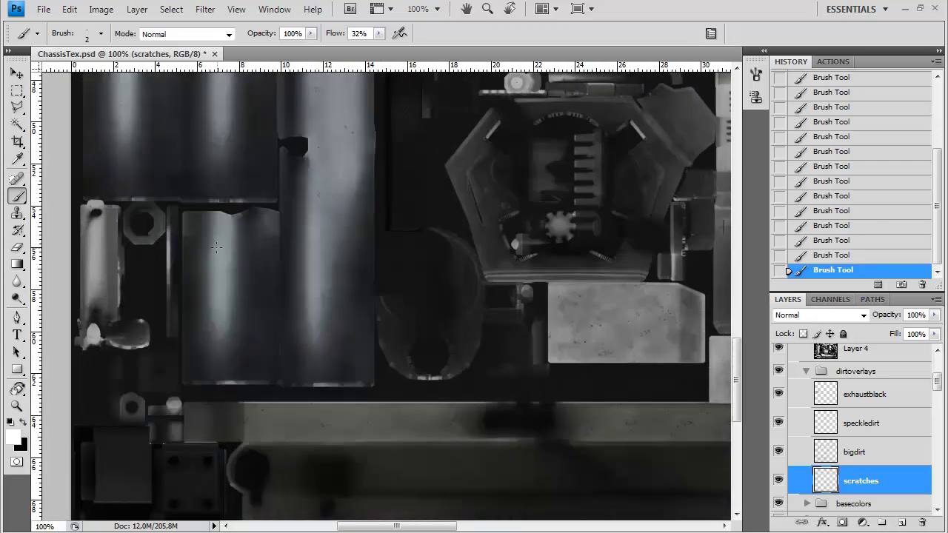
pyautogui.scroll(-5, 262, 357)
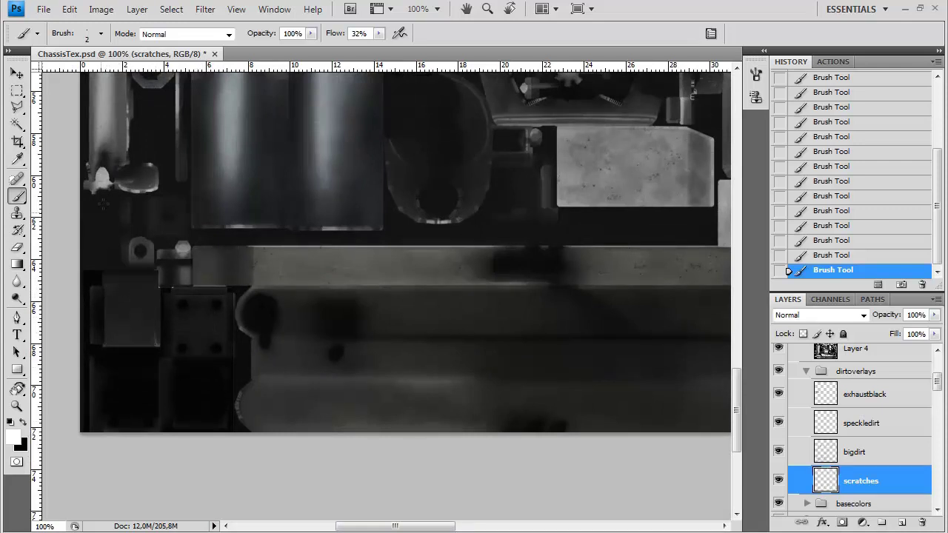
pyautogui.scroll(5, 252, 276)
pyautogui.hscroll(-1, 252, 276)
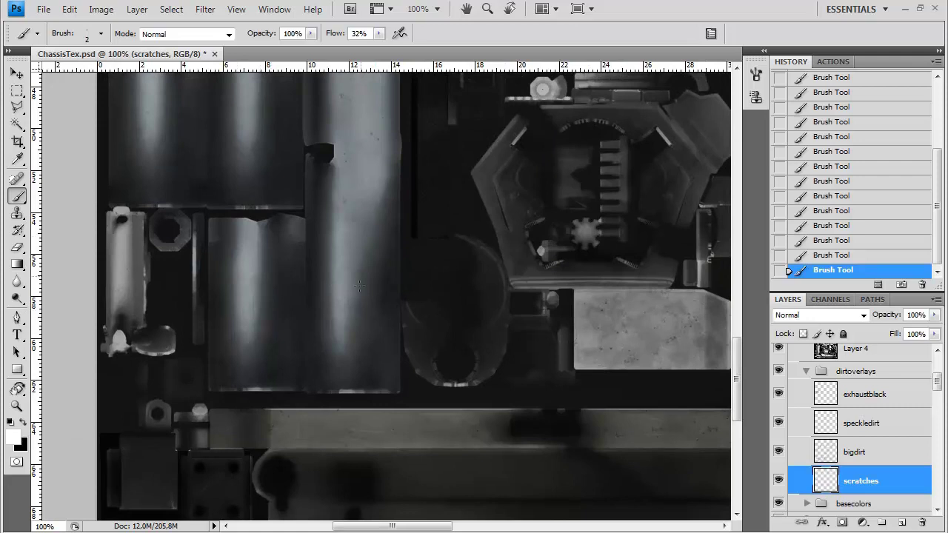
pyautogui.scroll(6, 264, 286)
pyautogui.hscroll(1, 254, 307)
pyautogui.moveTo(255, 306); pyautogui.dragTo(254, 310)
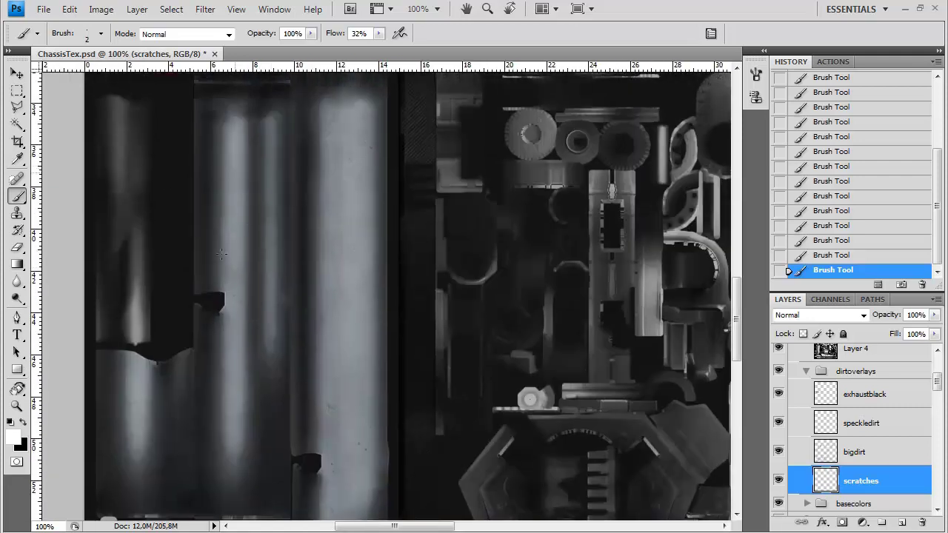
# Step: Add light scratches to the grey metal cylinders around the red panels in the upper part of the texture
pyautogui.moveTo(123, 111); pyautogui.dragTo(152, 268)
pyautogui.moveTo(174, 179); pyautogui.dragTo(182, 338)
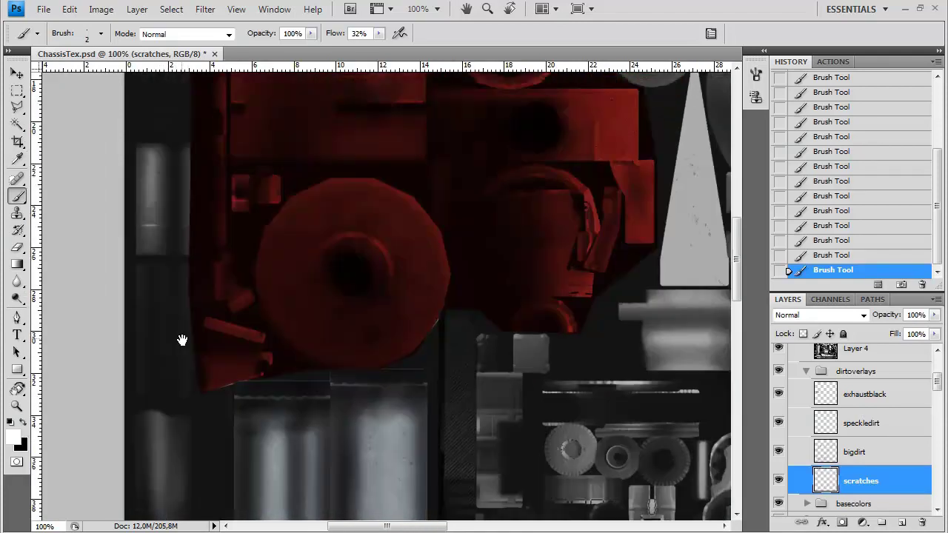
pyautogui.moveTo(218, 206); pyautogui.dragTo(203, 262)
pyautogui.moveTo(280, 74)
pyautogui.mouseDown()
pyautogui.moveTo(251, 264)
pyautogui.moveTo(286, 365)
pyautogui.mouseUp()
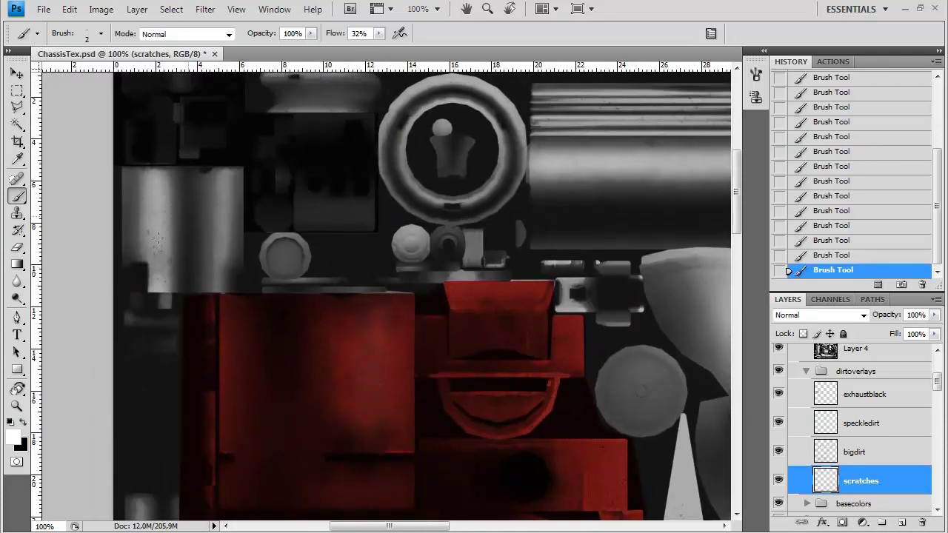
pyautogui.moveTo(402, 229); pyautogui.dragTo(232, 294)
pyautogui.moveTo(455, 365); pyautogui.dragTo(268, 349)
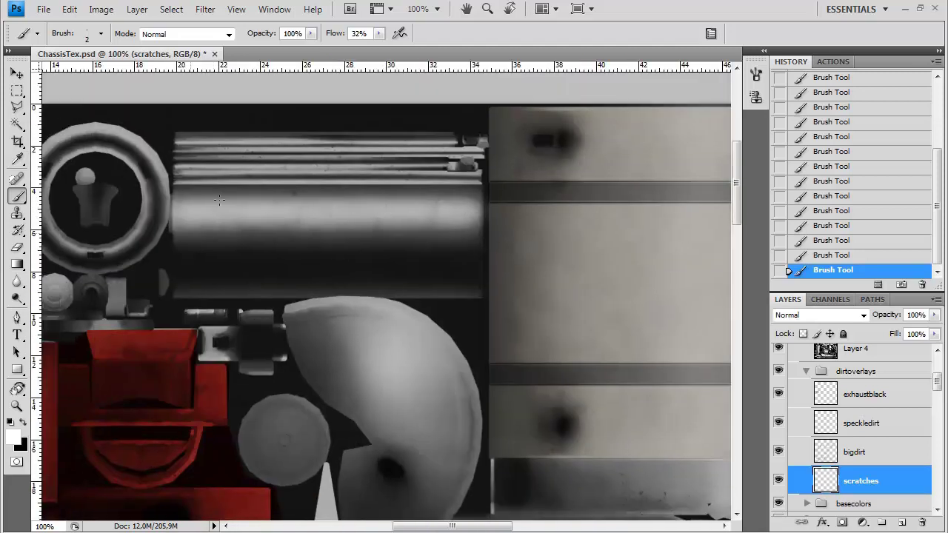
# Step: Draw subtle scratches on the large beige tank panel and its two dark straps
pyautogui.hscroll(8, 359, 283)
pyautogui.scroll(-2, 442, 194)
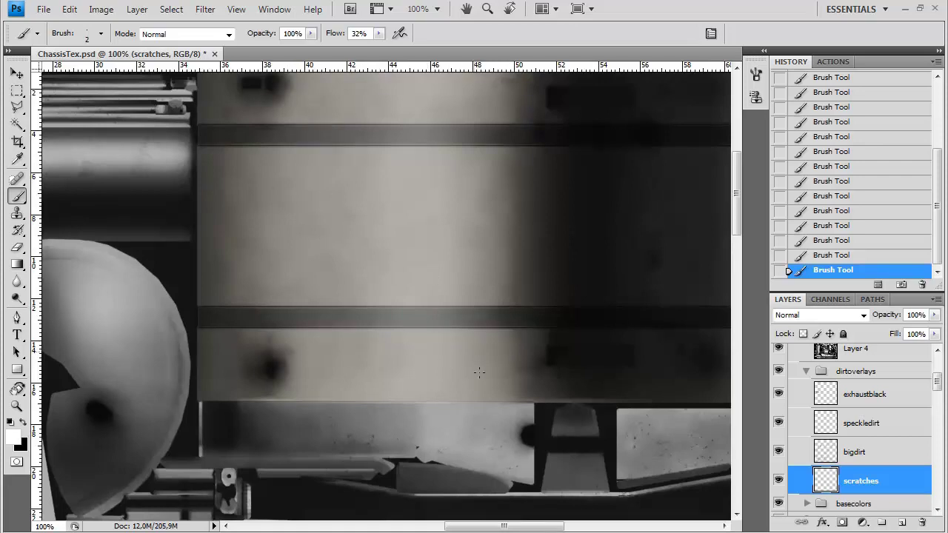
pyautogui.scroll(4, 460, 208)
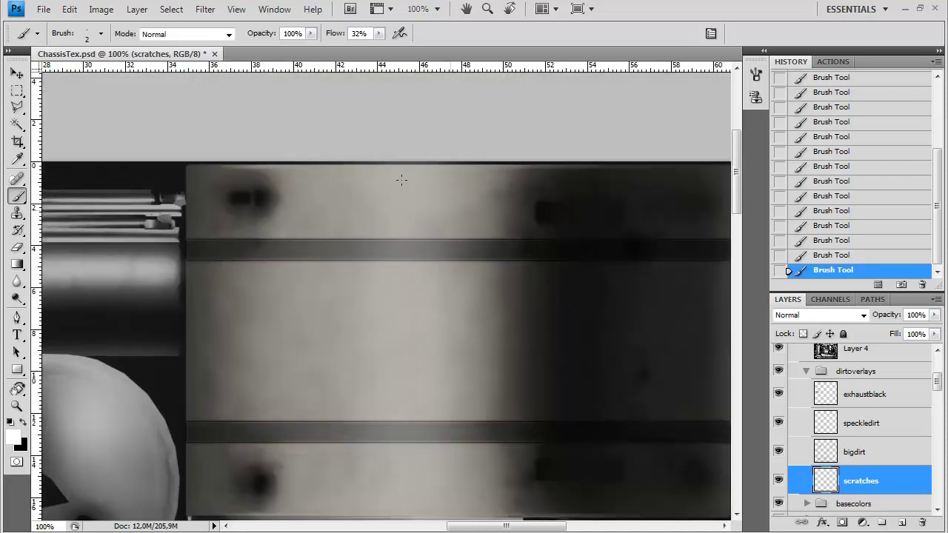
pyautogui.moveTo(420, 291); pyautogui.dragTo(181, 129)
pyautogui.moveTo(544, 179); pyautogui.dragTo(447, 174)
# Step: Scratch the short olive crossmember strips and the light grey plates with the diagonal slot
pyautogui.scroll(-10, 416, 192)
pyautogui.hscroll(-6, 417, 192)
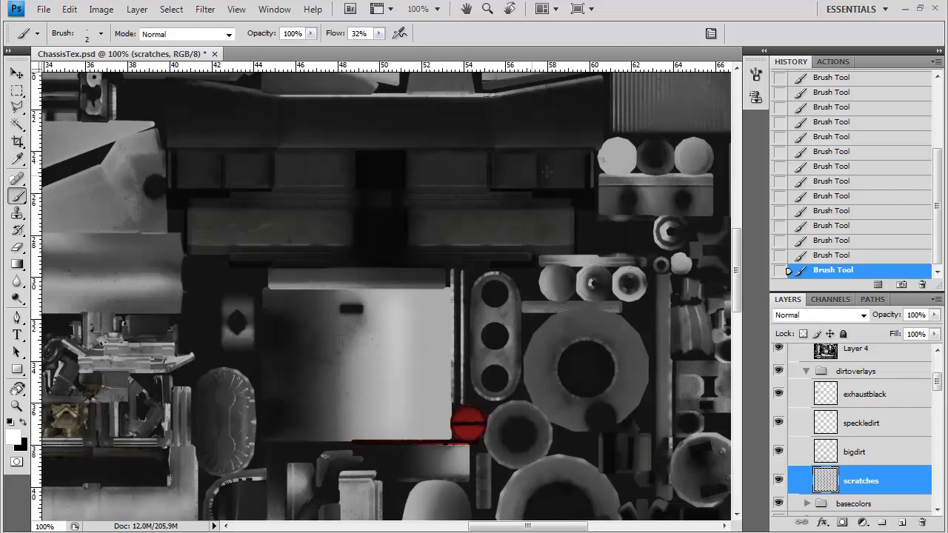
pyautogui.moveTo(131, 212); pyautogui.dragTo(259, 214)
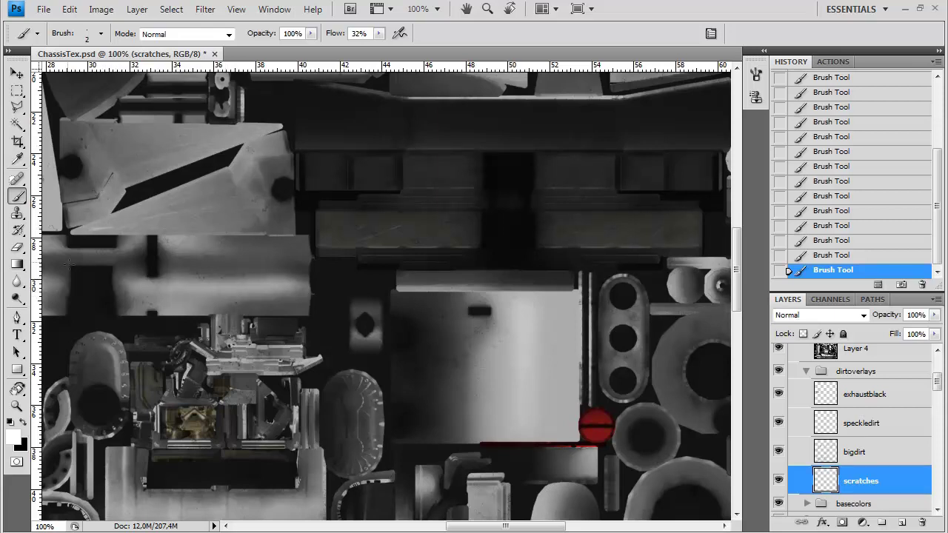
pyautogui.moveTo(118, 250); pyautogui.dragTo(211, 280)
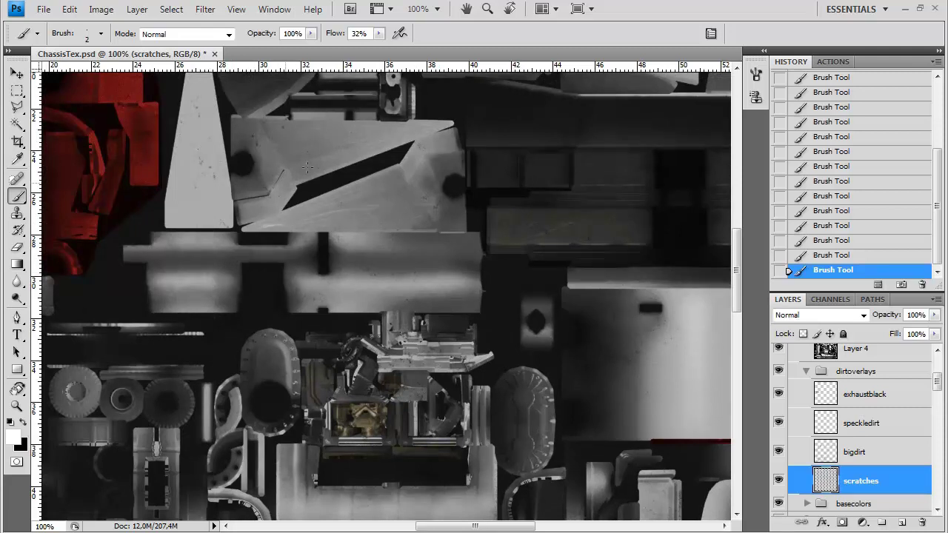
# Step: Add a few faint scratches to the ribbed engine manifold and the HEMI 540 valve covers below it
pyautogui.scroll(-5, 267, 185)
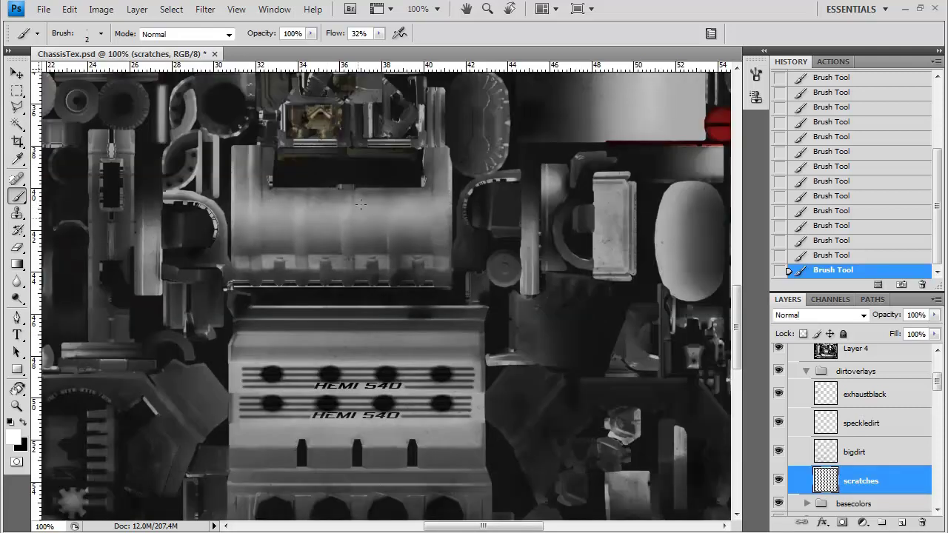
pyautogui.scroll(-4, 259, 232)
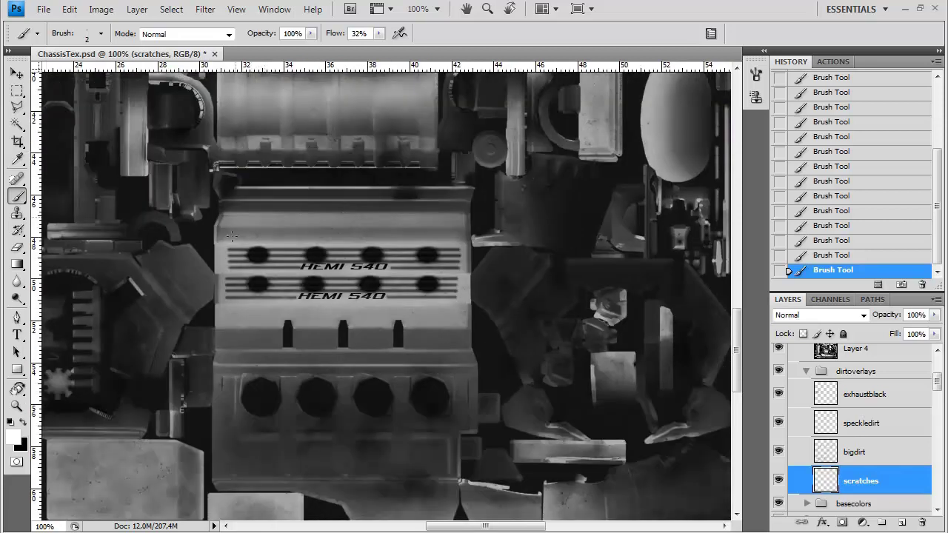
pyautogui.scroll(-5, 364, 283)
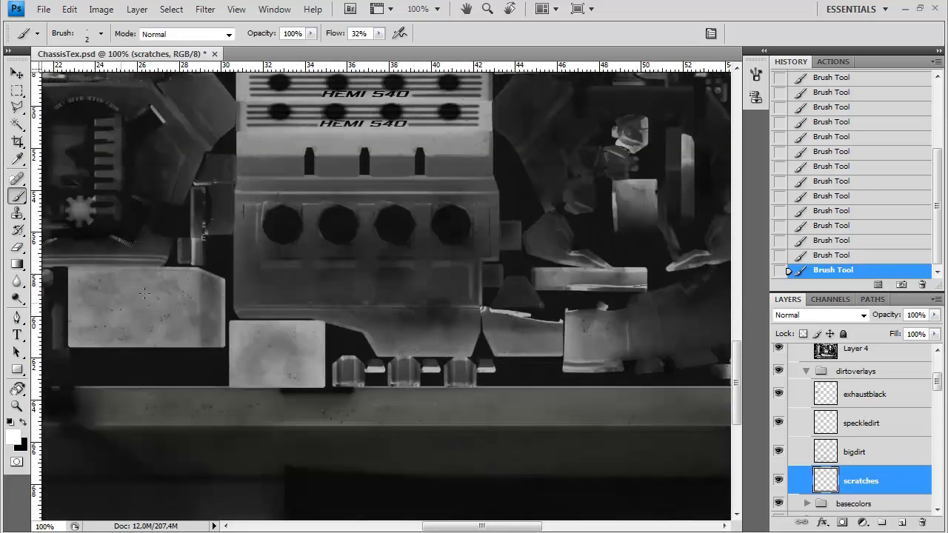
pyautogui.hscroll(-6, 205, 323)
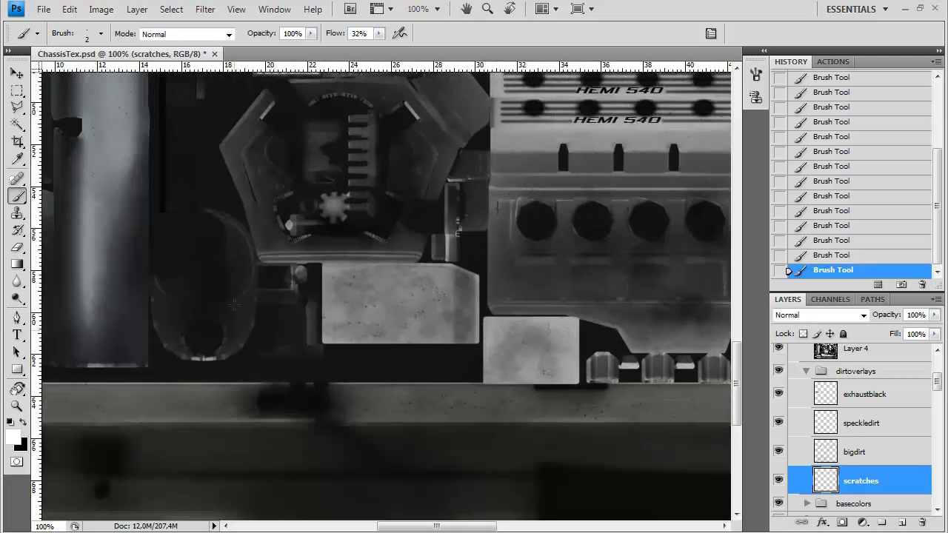
# Step: Look over the texture from the pentagonal cover to the far edge for parts that still need scratches
pyautogui.moveTo(313, 244); pyautogui.dragTo(233, 300)
pyautogui.moveTo(250, 176); pyautogui.dragTo(260, 371)
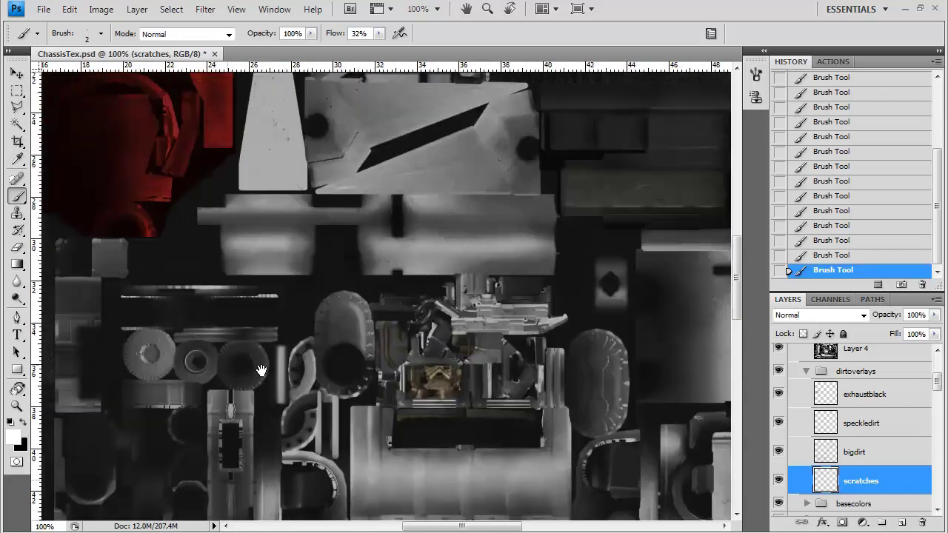
pyautogui.moveTo(241, 85); pyautogui.dragTo(209, 253)
pyautogui.moveTo(629, 126); pyautogui.dragTo(250, 306)
pyautogui.moveTo(275, 410); pyautogui.dragTo(302, 271)
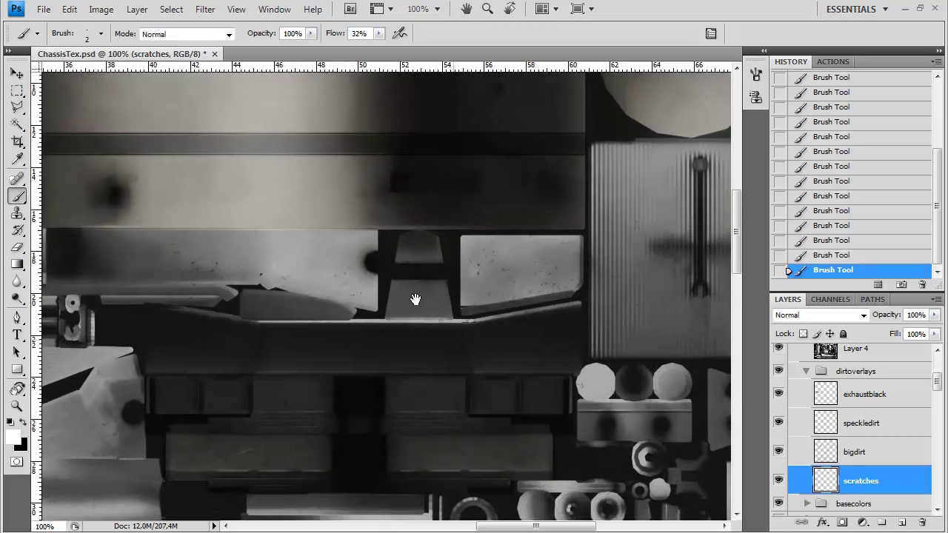
pyautogui.scroll(-4, 444, 296)
pyautogui.hscroll(2, 404, 313)
pyautogui.scroll(-10, 406, 307)
pyautogui.hscroll(3, 405, 307)
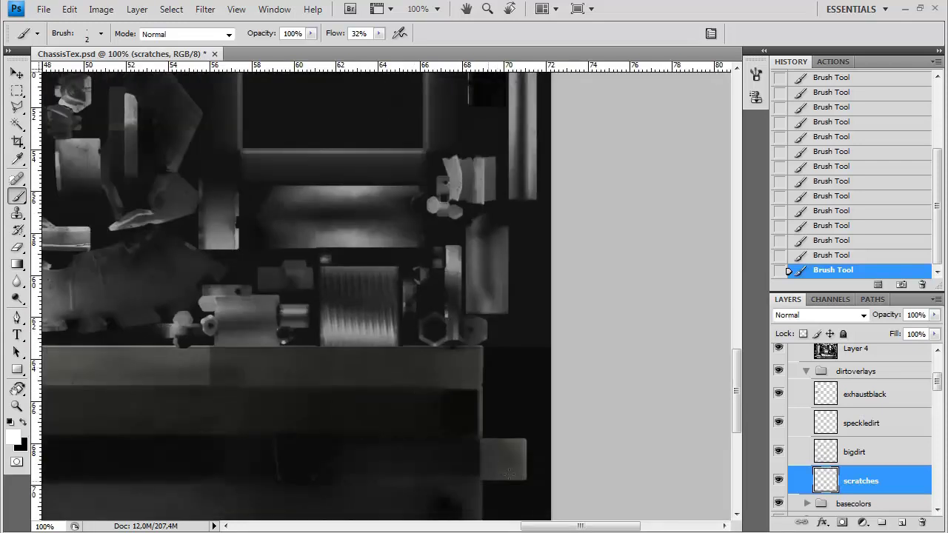
pyautogui.scroll(2, 408, 383)
pyautogui.hscroll(2, 423, 362)
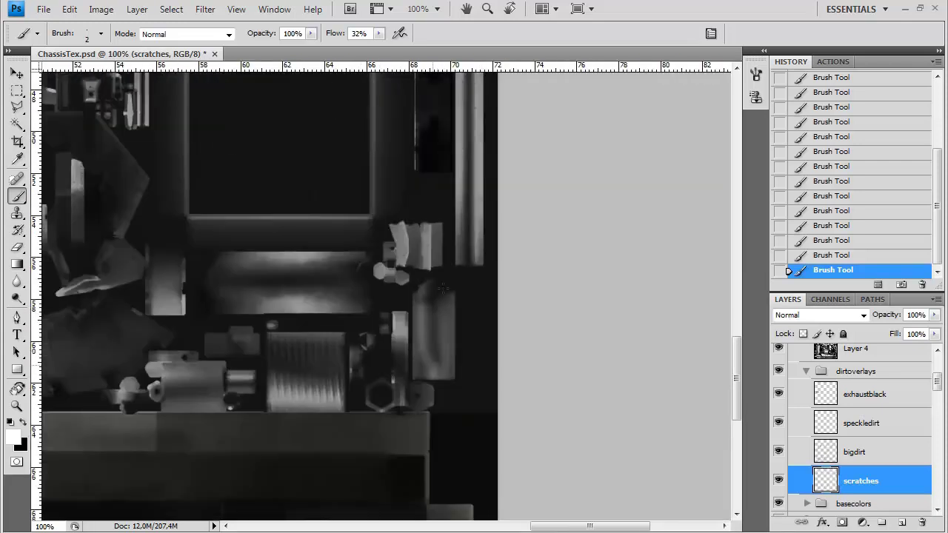
pyautogui.scroll(3, 419, 256)
pyautogui.hscroll(2, 418, 237)
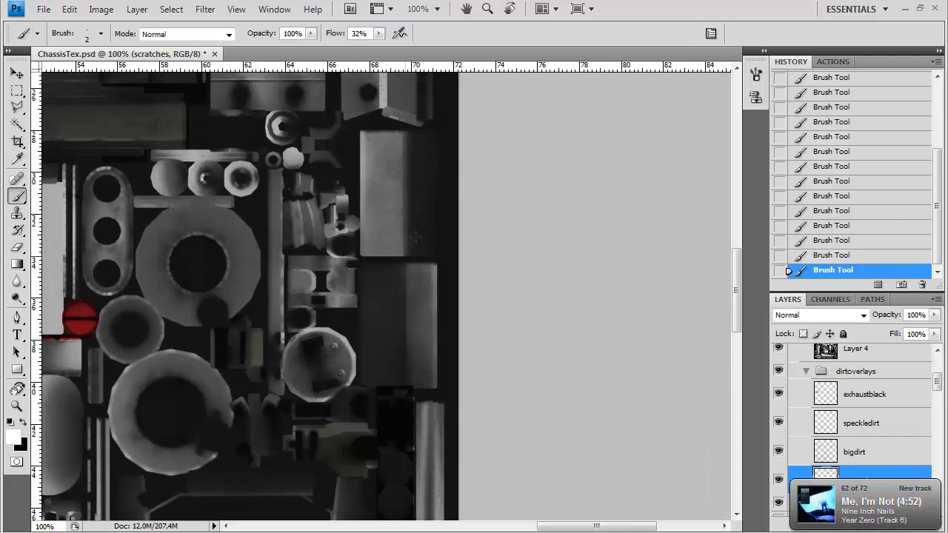
# Step: Add light scratches to the angled grey bracket and the round beige tank end
pyautogui.moveTo(269, 241); pyautogui.dragTo(299, 485)
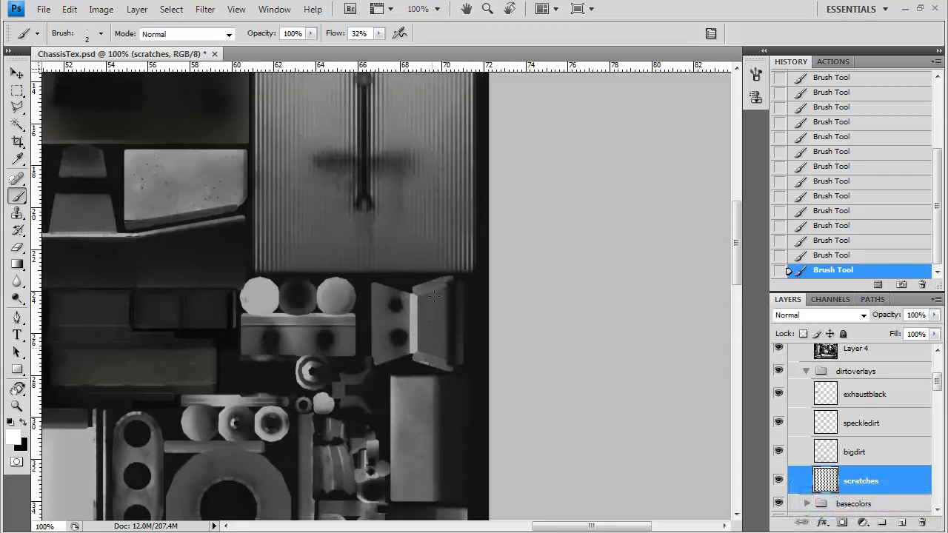
pyautogui.moveTo(183, 127); pyautogui.dragTo(386, 453)
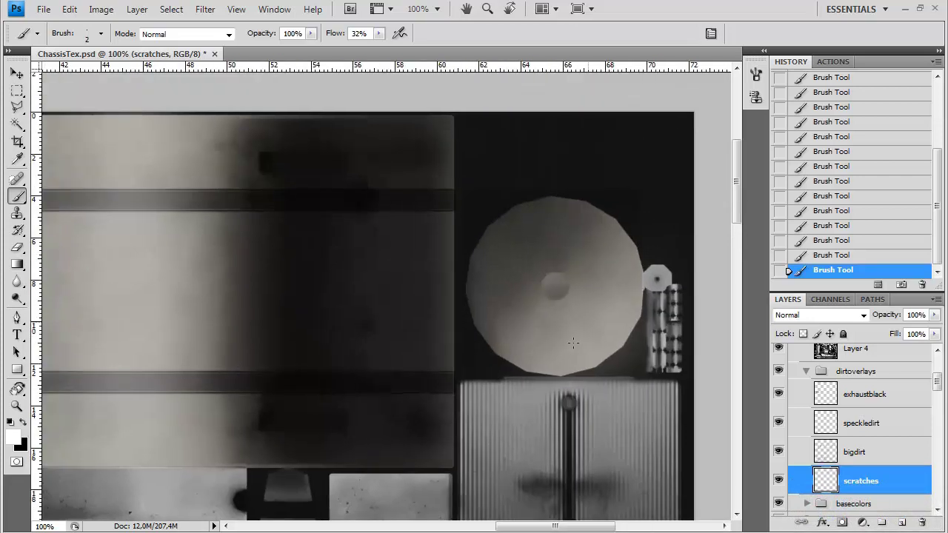
pyautogui.hscroll(-2, 344, 226)
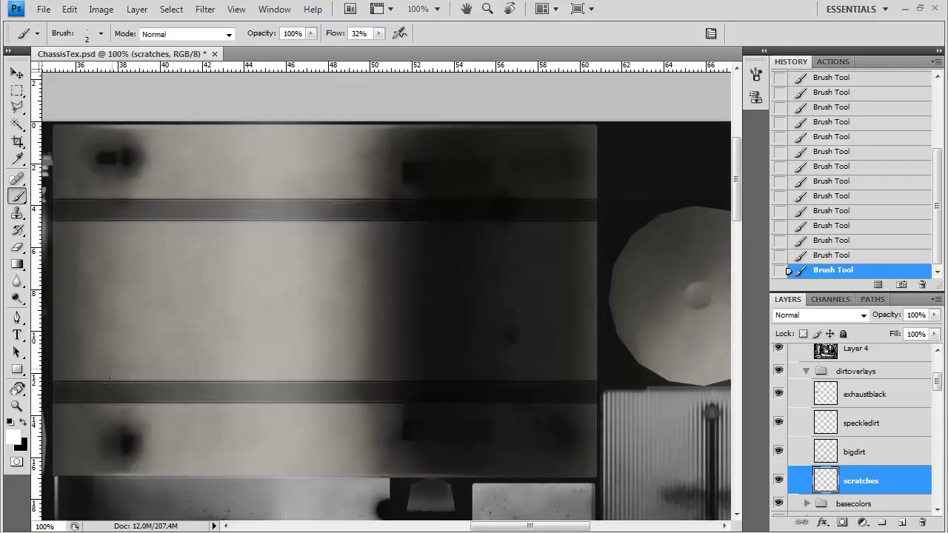
# Step: Paint fine scratches over the red panels and brackets
pyautogui.moveTo(304, 381); pyautogui.dragTo(666, 185)
pyautogui.moveTo(138, 375); pyautogui.dragTo(432, 289)
pyautogui.moveTo(243, 340); pyautogui.dragTo(243, 351)
pyautogui.moveTo(254, 136); pyautogui.dragTo(211, 144)
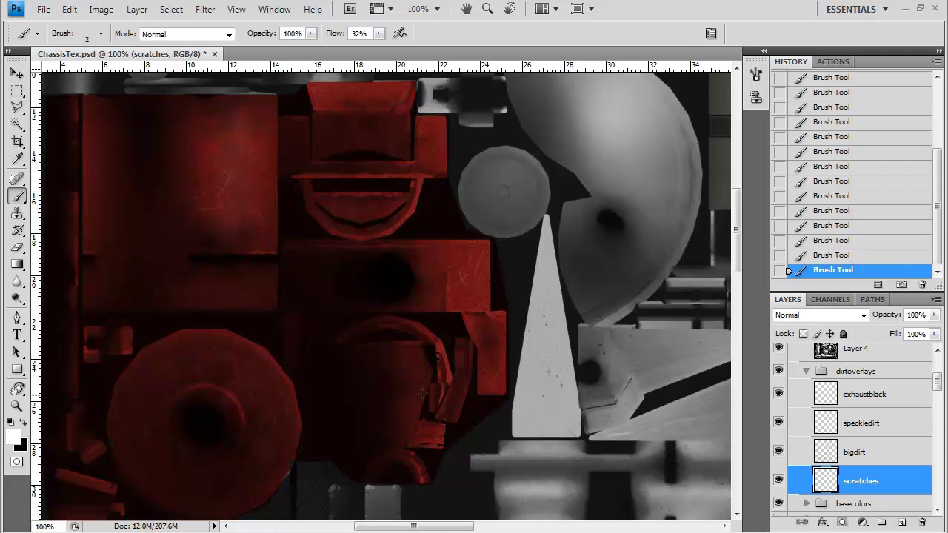
# Step: Export the chassis texture as a Targa file, overwriting ChassisDiffuse.tga
pyautogui.moveTo(407, 451); pyautogui.dragTo(397, 295)
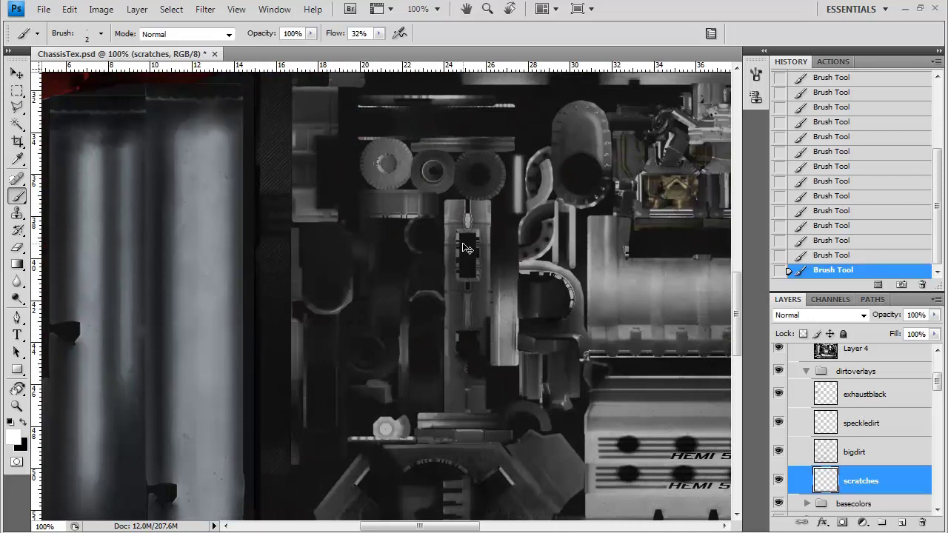
pyautogui.hotkey('ctrl', '-')
pyautogui.hotkey('ctrl', '-')
pyautogui.hotkey('ctrl', 'shift', 's')
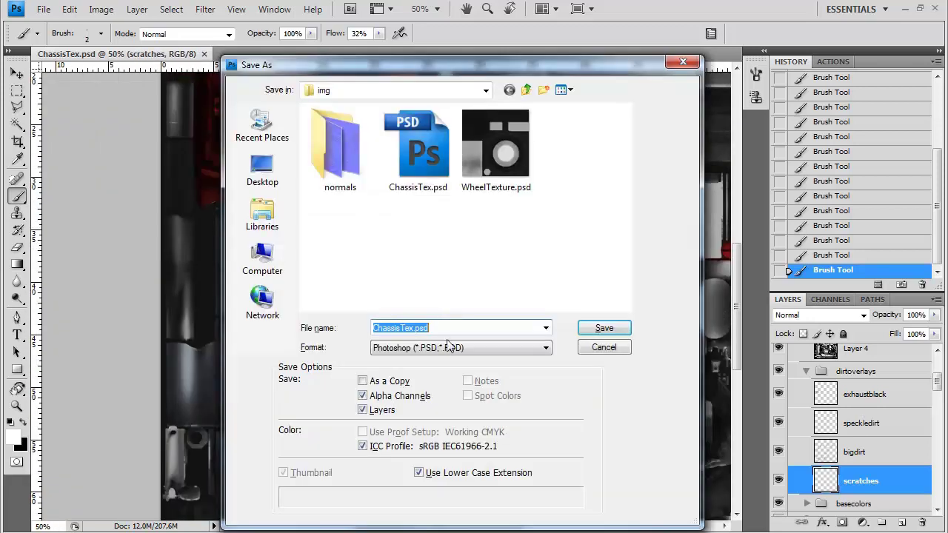
pyautogui.click(449, 349)
pyautogui.click(443, 531)
pyautogui.doubleClick(421, 172)
pyautogui.click(435, 213)
pyautogui.click(496, 266)
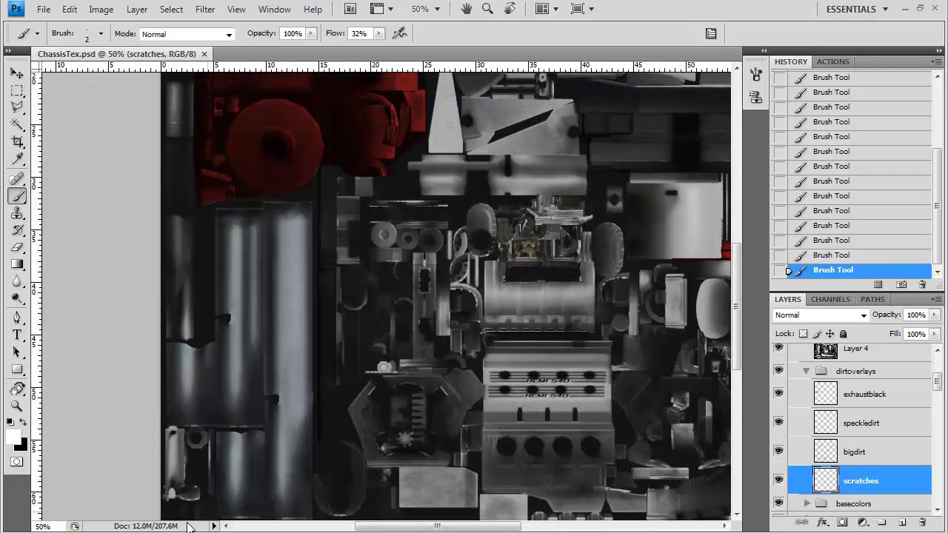
# Step: Switch to 3ds Max and examine the scratches and dirt on the model's exhaust pipes and engine from near and far
pyautogui.hotkey('alt', 'Tab')
pyautogui.scroll(5, 407, 308)
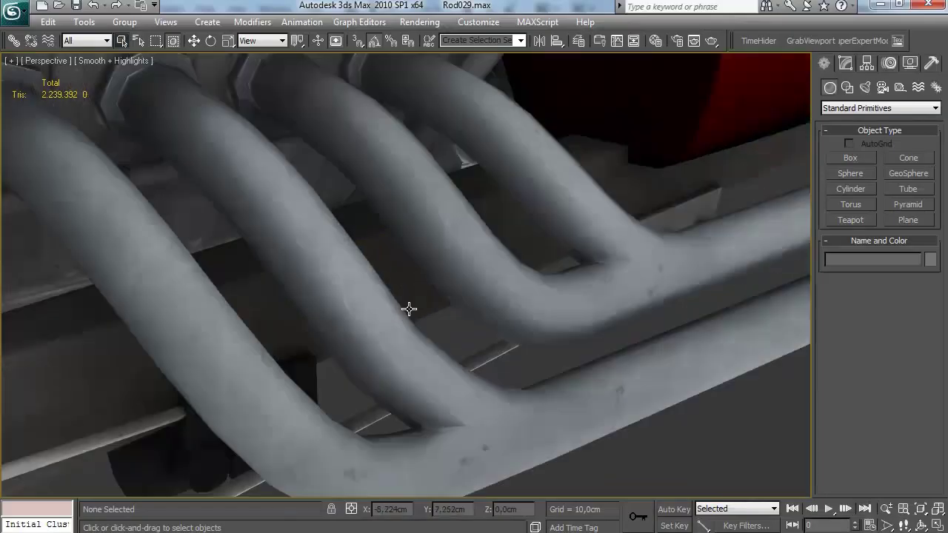
pyautogui.moveTo(408, 308); pyautogui.dragTo(363, 396)
pyautogui.scroll(-4, 398, 306)
pyautogui.scroll(-4, 367, 289)
pyautogui.scroll(4, 396, 289)
pyautogui.scroll(-4, 444, 293)
pyautogui.scroll(-4, 529, 353)
pyautogui.scroll(5, 319, 419)
pyautogui.scroll(-3, 319, 419)
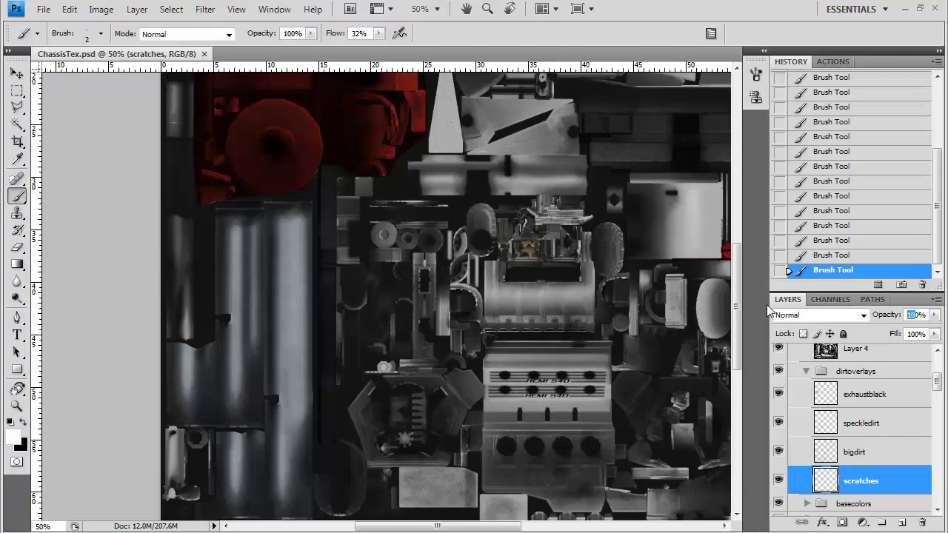
# Step: Lower the scratches layer's opacity to 60% in Photoshop and save the document
pyautogui.write('6')
pyautogui.click(859, 454)
pyautogui.click(865, 484)
pyautogui.hotkey('ctrl', 's')
# Step: Save the texture with the fainter scratches over ChassisDiffuse.tga in Targa format
pyautogui.hotkey('ctrl', 'shift', 's')
pyautogui.click(451, 347)
pyautogui.click(438, 524)
pyautogui.doubleClick(417, 156)
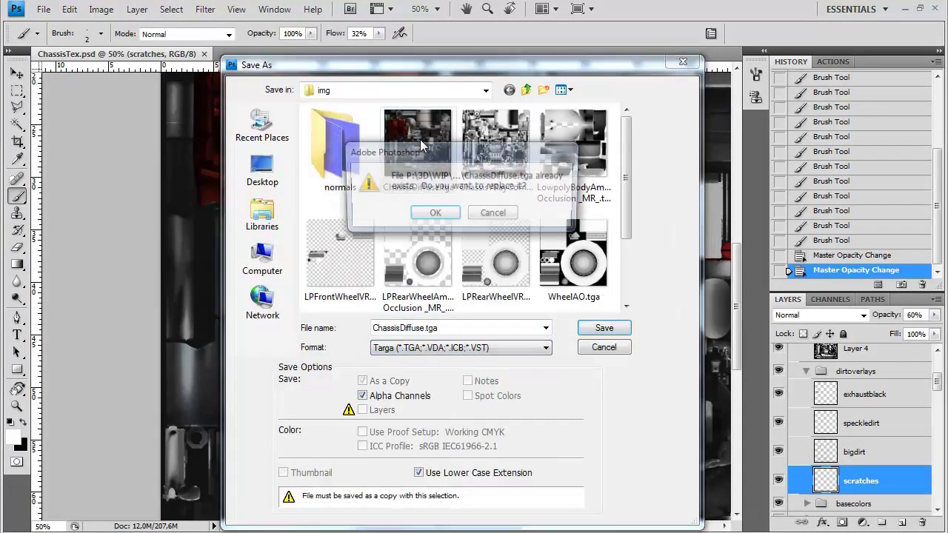
pyautogui.click(447, 215)
pyautogui.press('Return')
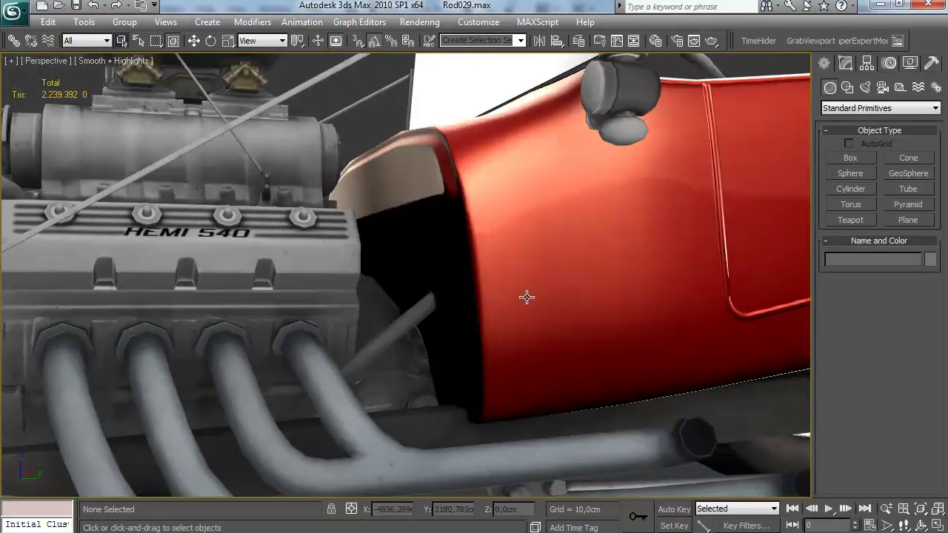
# Step: In 3ds Max, set Light 1 Position of the chassis material 09 - Default to Default Light
pyautogui.moveTo(527, 297); pyautogui.dragTo(431, 326)
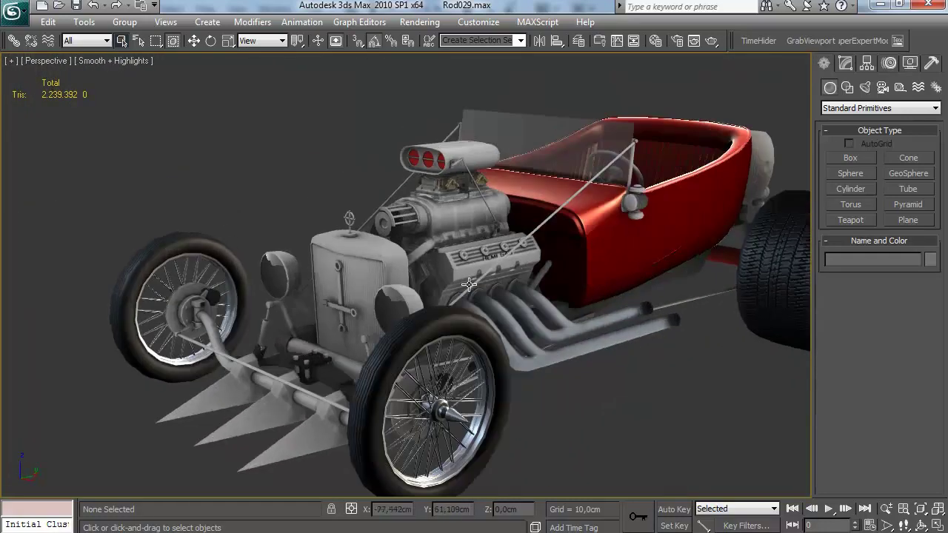
pyautogui.press('m')
pyautogui.scroll(-5, 238, 356)
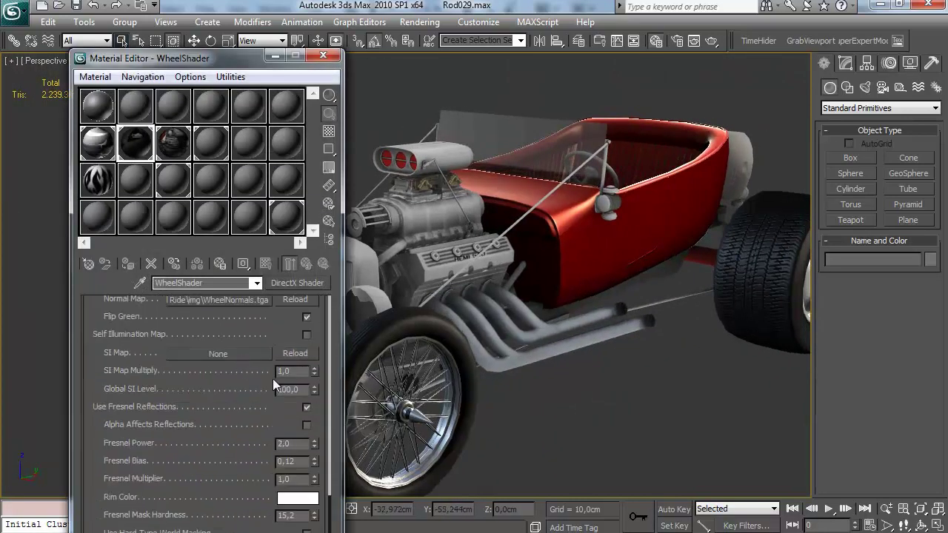
pyautogui.scroll(3, 241, 388)
pyautogui.click(173, 151)
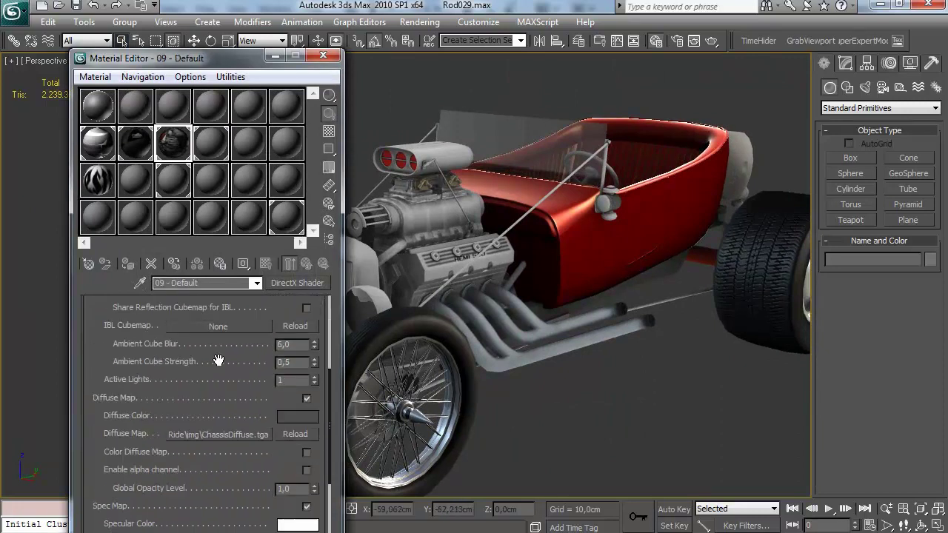
pyautogui.scroll(-8, 215, 360)
pyautogui.moveTo(211, 58); pyautogui.dragTo(171, 7)
pyautogui.scroll(-1, 252, 422)
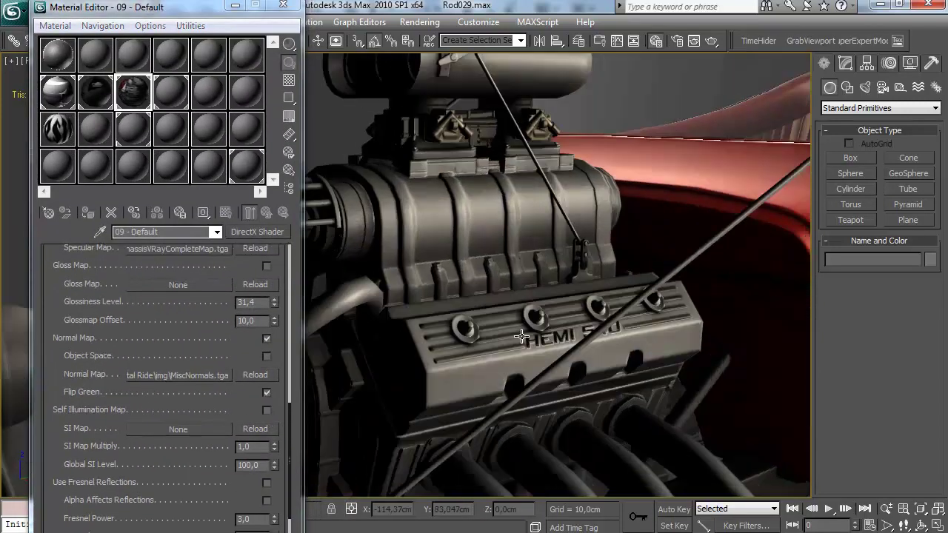
pyautogui.scroll(10, 171, 380)
pyautogui.scroll(-1, 171, 380)
pyautogui.click(249, 296)
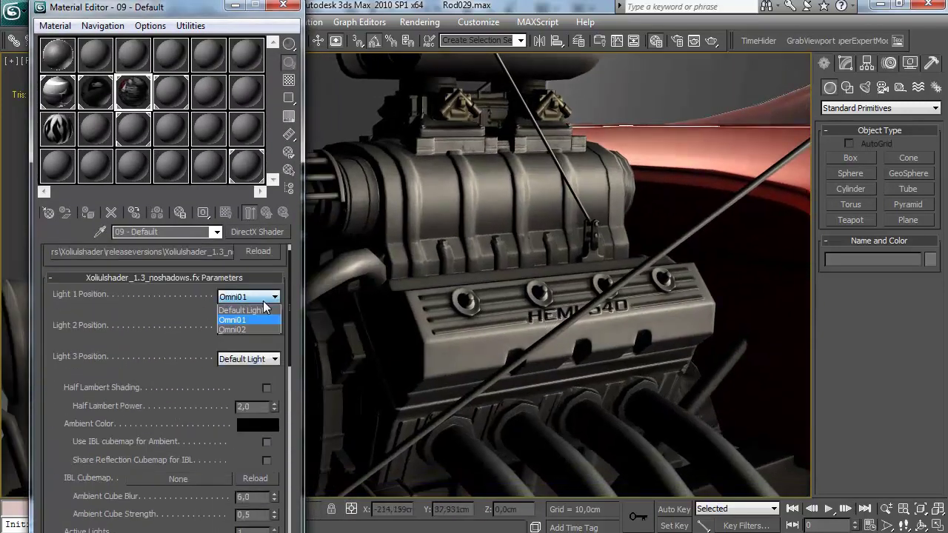
pyautogui.click(249, 315)
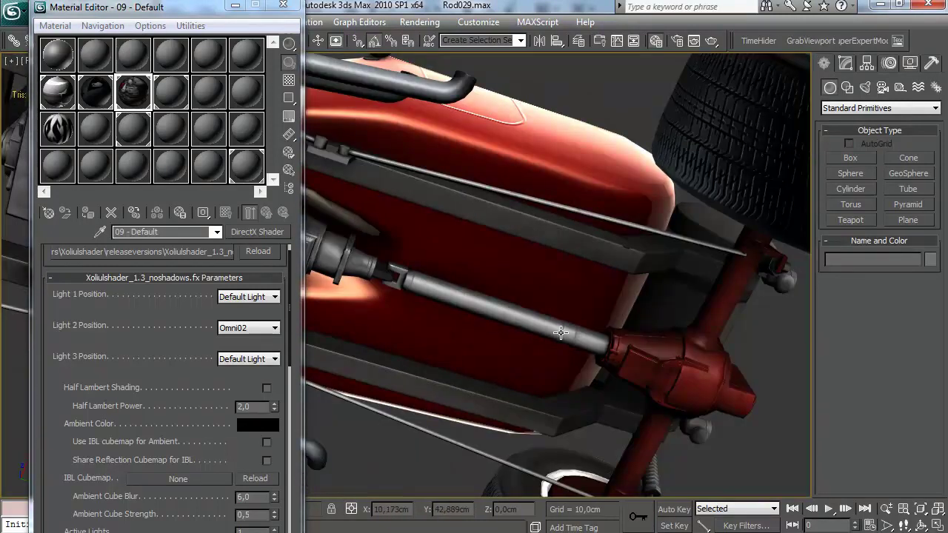
# Step: Apply Unwrap UVW to the chassis and find the drive shaft's UV shell using Select By Element
pyautogui.click(551, 353)
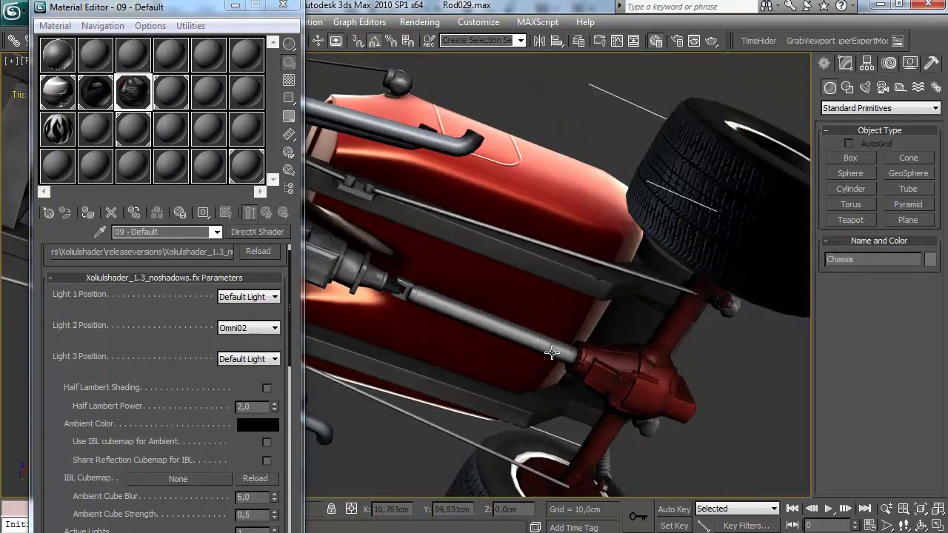
pyautogui.click(844, 63)
pyautogui.click(878, 104)
pyautogui.click(862, 381)
pyautogui.click(876, 420)
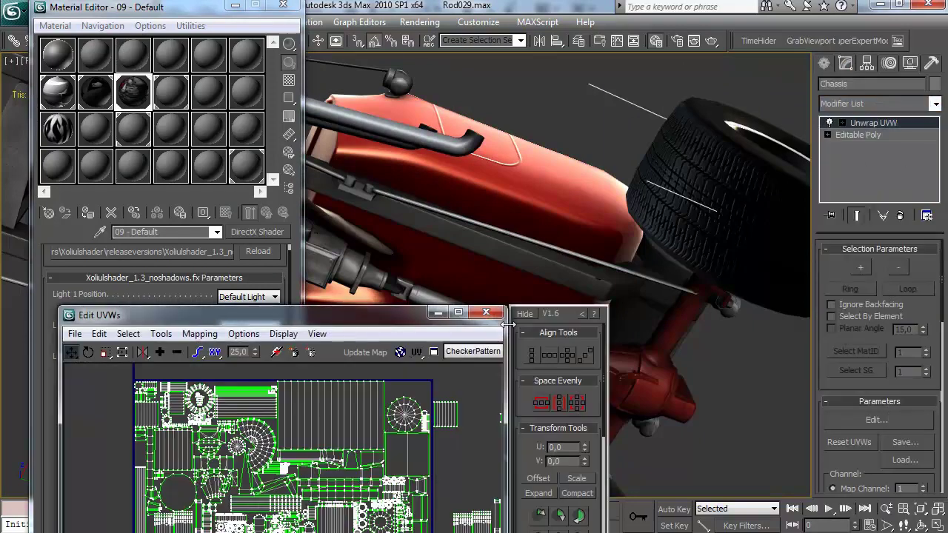
pyautogui.click(844, 317)
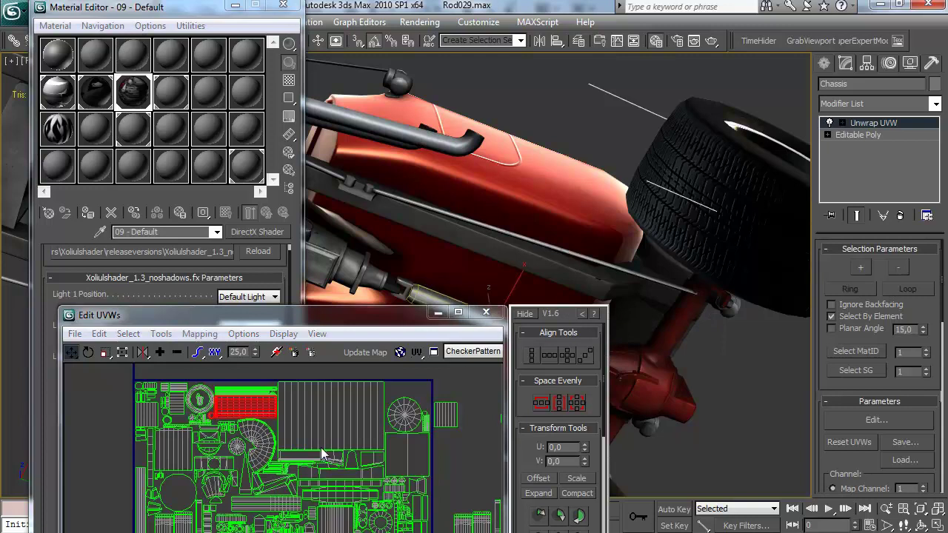
pyautogui.click(485, 312)
# Step: Look for the universal joint's shells in the UV editor and remove the Unwrap UVW modifier from the chassis
pyautogui.scroll(5, 434, 328)
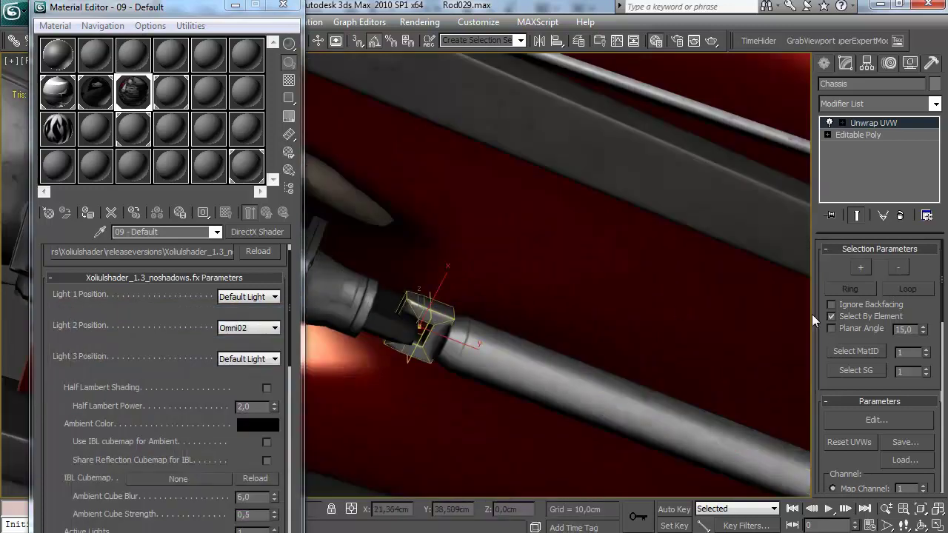
pyautogui.click(873, 419)
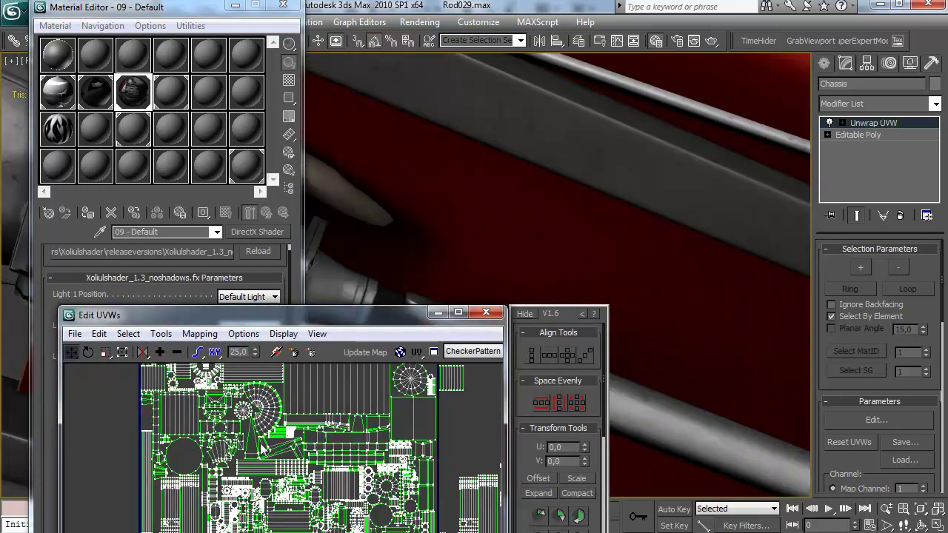
pyautogui.scroll(-5, 260, 446)
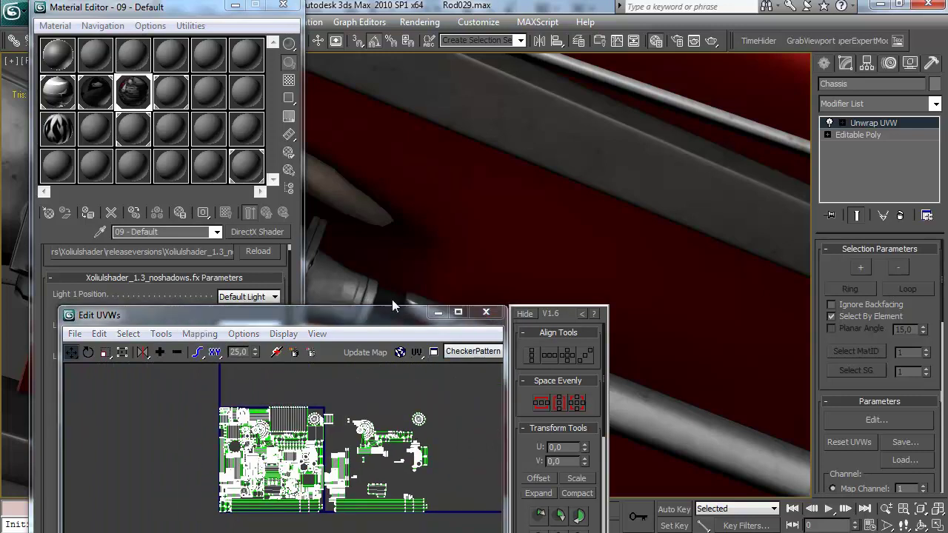
pyautogui.moveTo(390, 311); pyautogui.dragTo(400, 358)
pyautogui.click(385, 322)
pyautogui.click(425, 315)
pyautogui.moveTo(254, 466); pyautogui.dragTo(308, 460)
pyautogui.scroll(8, 308, 461)
pyautogui.click(496, 359)
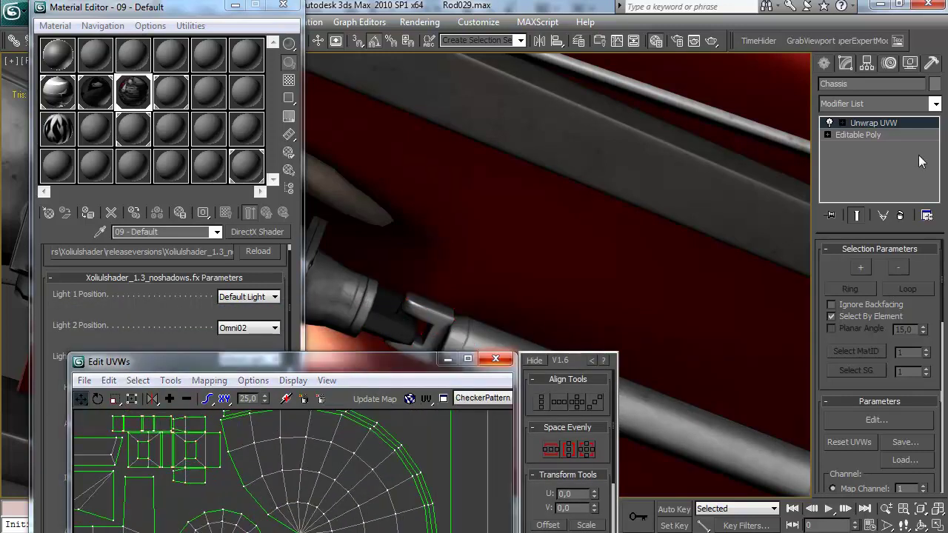
pyautogui.click(495, 358)
pyautogui.click(899, 215)
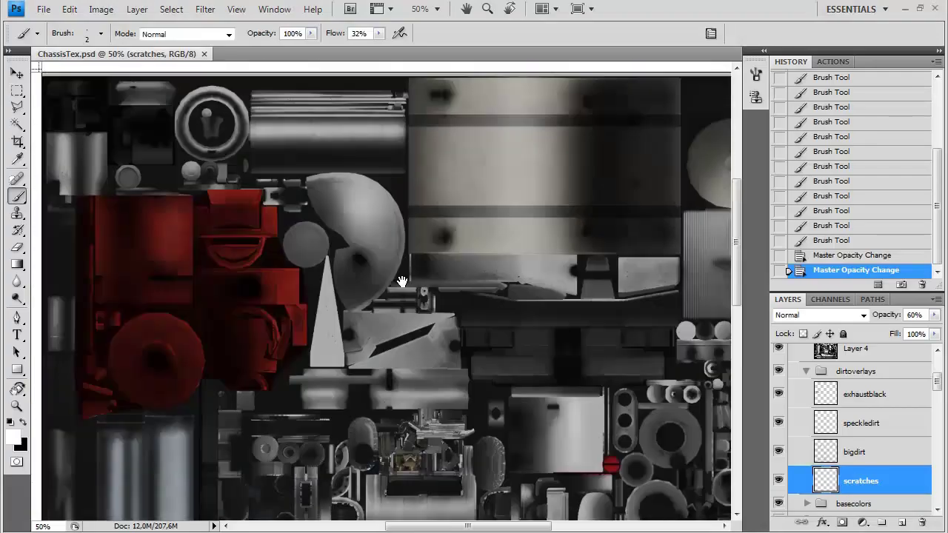
# Step: Return to the drive shaft area of the Photoshop texture, activate the bigdirt layer and set the brush flow to 73%
pyautogui.moveTo(402, 282); pyautogui.dragTo(462, 353)
pyautogui.hotkey('ctrl', '+')
pyautogui.hotkey('ctrl', '+')
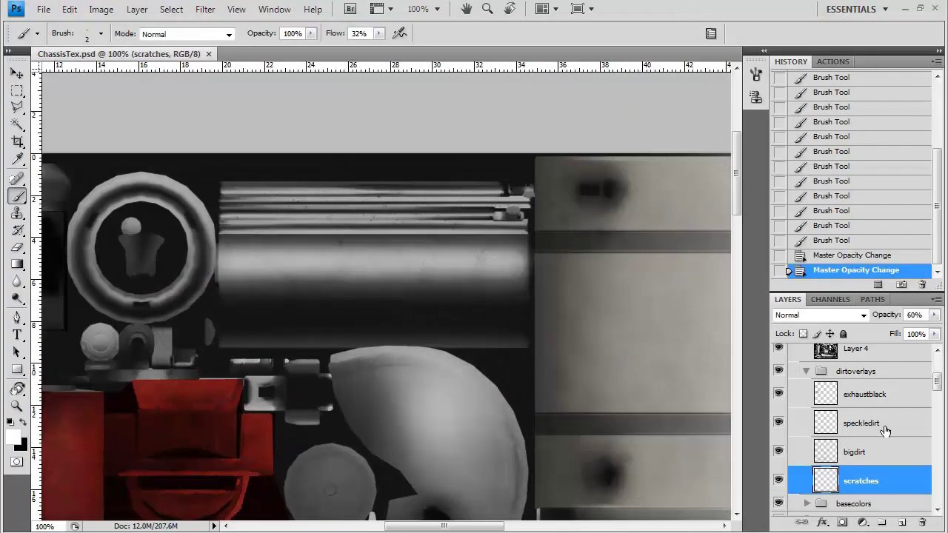
pyautogui.click(861, 453)
pyautogui.click(102, 36)
pyautogui.click(379, 35)
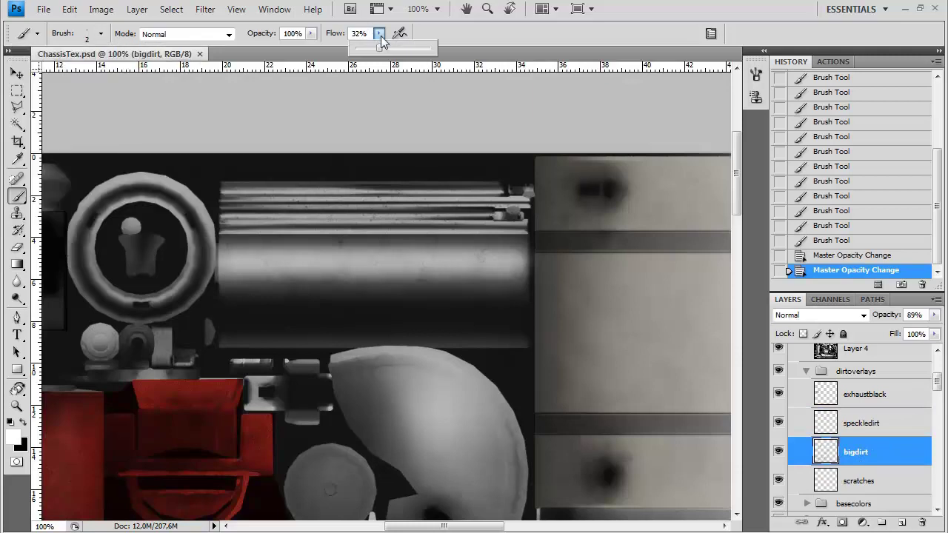
pyautogui.moveTo(380, 48)
pyautogui.mouseDown()
pyautogui.moveTo(425, 48)
pyautogui.moveTo(412, 48)
pyautogui.mouseUp()
# Step: Choose a rough splatter brush tip and set its diameter to 162 px
pyautogui.click(101, 36)
pyautogui.moveTo(169, 162); pyautogui.dragTo(170, 173)
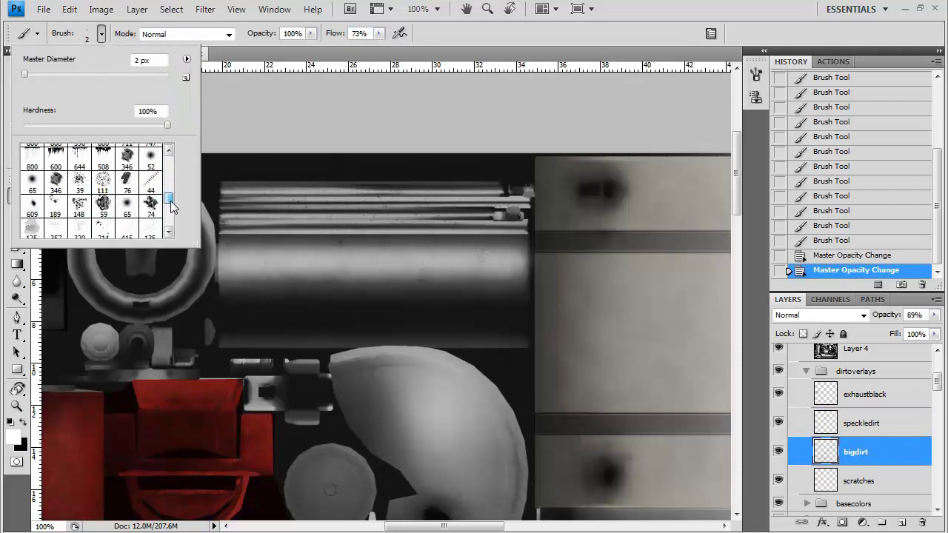
pyautogui.moveTo(169, 204); pyautogui.dragTo(170, 208)
pyautogui.click(152, 215)
pyautogui.rightClick(255, 257)
pyautogui.click(361, 287)
# Step: Test splatter dabs on the drive shaft cylinder, undo them, and swap the painting colour to black
pyautogui.click(256, 276)
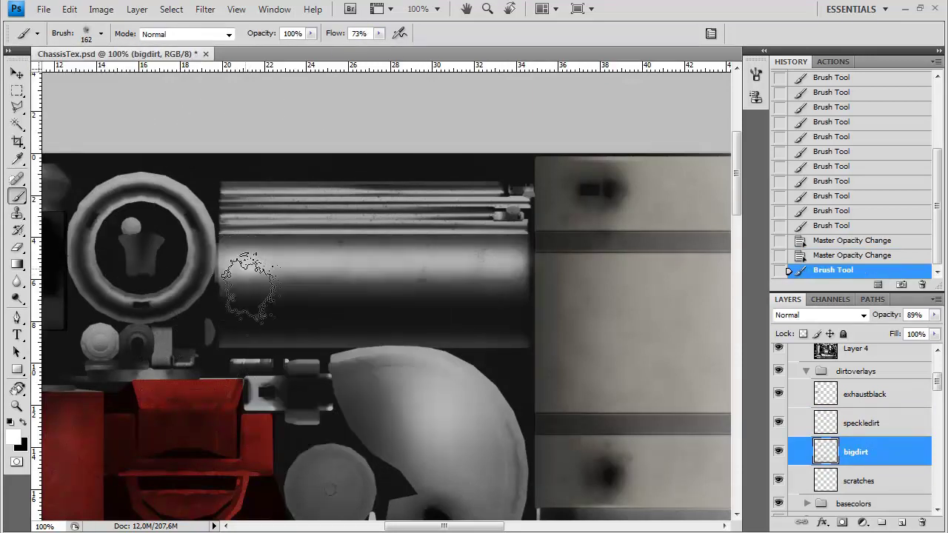
pyautogui.hotkey('ctrl', 'z')
pyautogui.press('x')
pyautogui.click(241, 275)
pyautogui.hotkey('ctrl', 'z')
pyautogui.rightClick(313, 268)
# Step: Set the brush flow to 45%, with Shape Dynamics off and Other Dynamics on, using Pen Pressure as the flow control
pyautogui.click(379, 34)
pyautogui.moveTo(379, 49); pyautogui.dragTo(358, 49)
pyautogui.click(755, 75)
pyautogui.click(479, 121)
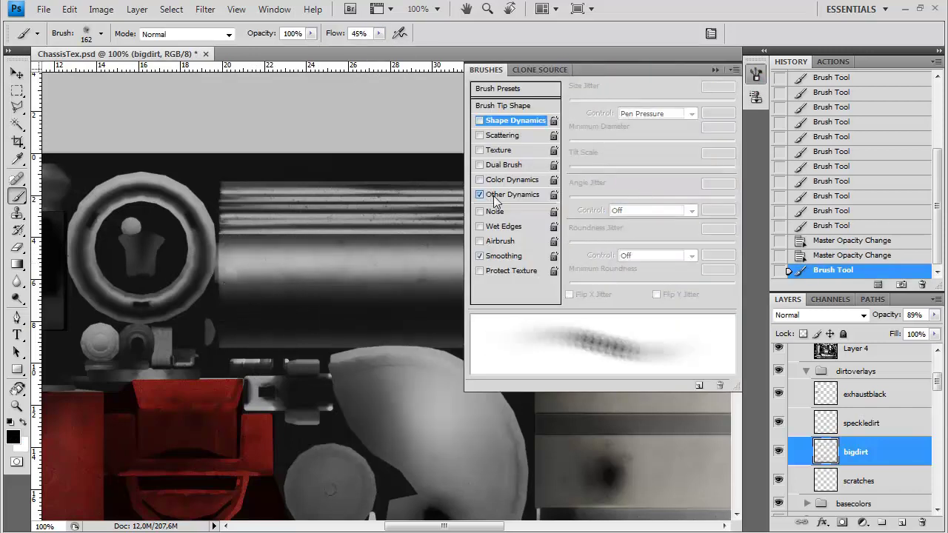
pyautogui.click(480, 194)
pyautogui.click(494, 195)
pyautogui.click(631, 158)
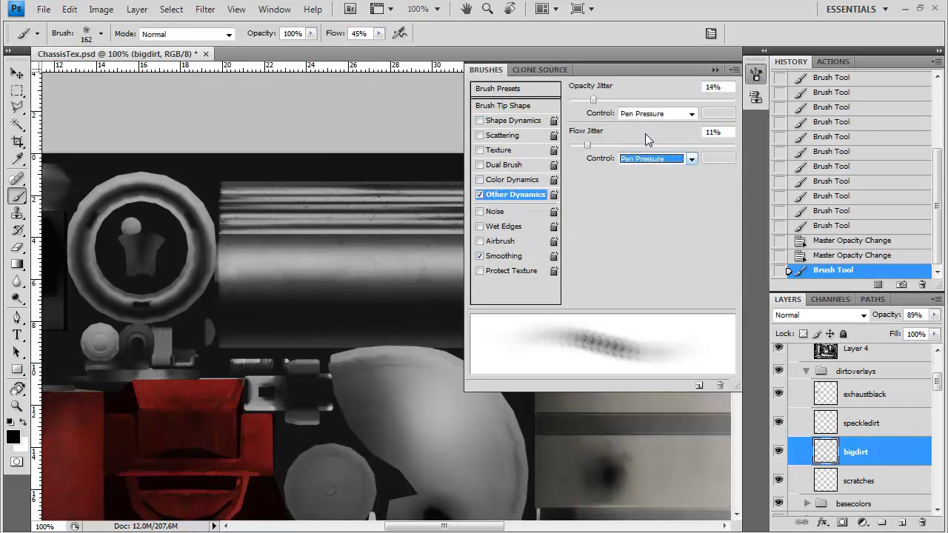
pyautogui.click(717, 71)
# Step: Paint large dark dirt patches across the drive shaft cylinder and the area beneath it
pyautogui.moveTo(237, 271)
pyautogui.mouseDown()
pyautogui.moveTo(258, 279)
pyautogui.moveTo(364, 270)
pyautogui.moveTo(338, 290)
pyautogui.moveTo(523, 260)
pyautogui.moveTo(498, 277)
pyautogui.moveTo(491, 322)
pyautogui.moveTo(495, 271)
pyautogui.moveTo(409, 291)
pyautogui.moveTo(404, 259)
pyautogui.moveTo(361, 276)
pyautogui.moveTo(314, 266)
pyautogui.moveTo(274, 278)
pyautogui.moveTo(235, 272)
pyautogui.moveTo(242, 262)
pyautogui.moveTo(237, 268)
pyautogui.moveTo(303, 282)
pyautogui.moveTo(408, 244)
pyautogui.moveTo(435, 270)
pyautogui.moveTo(424, 313)
pyautogui.moveTo(392, 289)
pyautogui.moveTo(317, 300)
pyautogui.moveTo(501, 261)
pyautogui.mouseUp()
pyautogui.moveTo(295, 330); pyautogui.dragTo(372, 256)
pyautogui.moveTo(347, 311)
pyautogui.mouseDown()
pyautogui.moveTo(369, 316)
pyautogui.moveTo(376, 301)
pyautogui.moveTo(376, 319)
pyautogui.moveTo(338, 312)
pyautogui.moveTo(375, 336)
pyautogui.mouseUp()
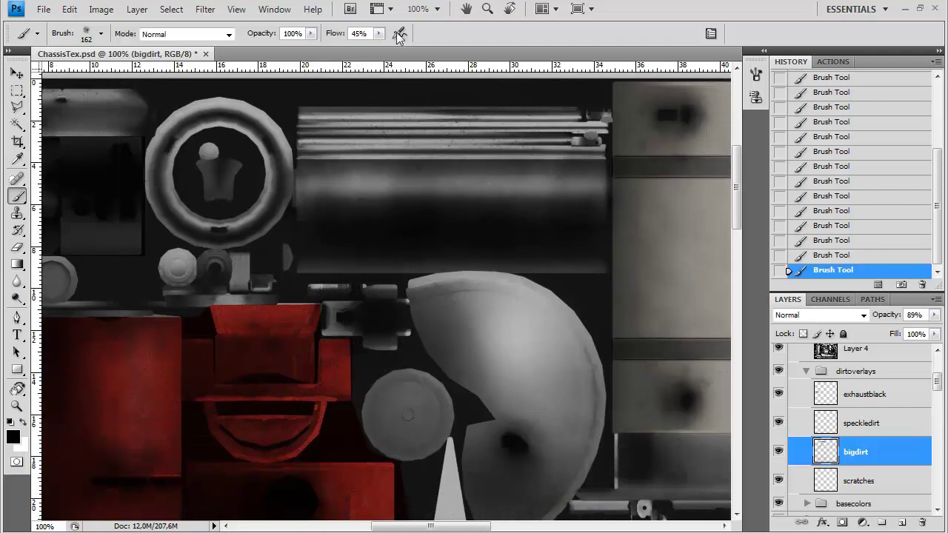
# Step: Darken the joint pieces and the drive shaft cylinder with the splatter brush at 67 px and 68% flow
pyautogui.click(378, 34)
pyautogui.moveTo(380, 50); pyautogui.dragTo(399, 49)
pyautogui.rightClick(369, 126)
pyautogui.click(403, 270)
pyautogui.moveTo(318, 298); pyautogui.dragTo(347, 321)
pyautogui.moveTo(351, 208)
pyautogui.mouseDown()
pyautogui.moveTo(410, 185)
pyautogui.moveTo(515, 193)
pyautogui.moveTo(434, 198)
pyautogui.moveTo(522, 185)
pyautogui.moveTo(573, 191)
pyautogui.mouseUp()
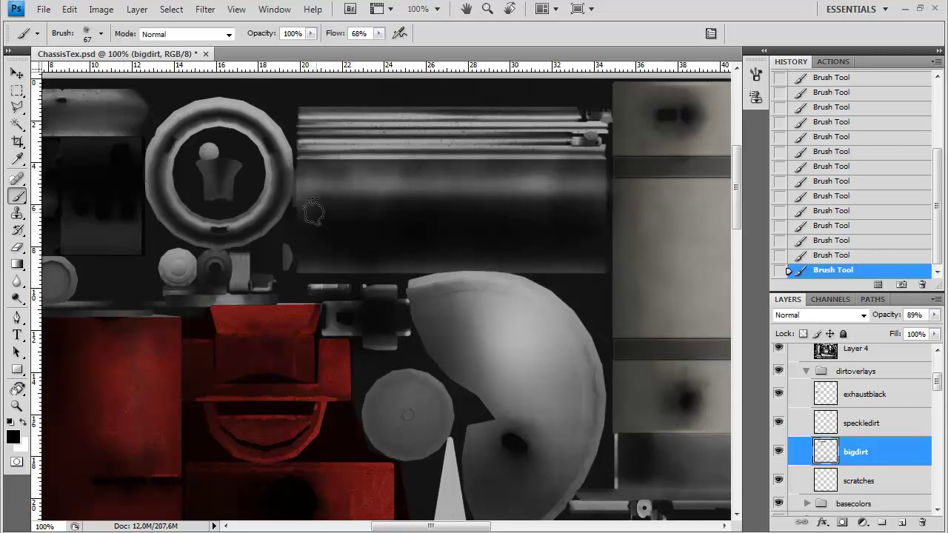
# Step: Try stamping specks over the drive shaft cylinder with the 415 px speckle tip at 129 px, and revert those strokes
pyautogui.click(100, 34)
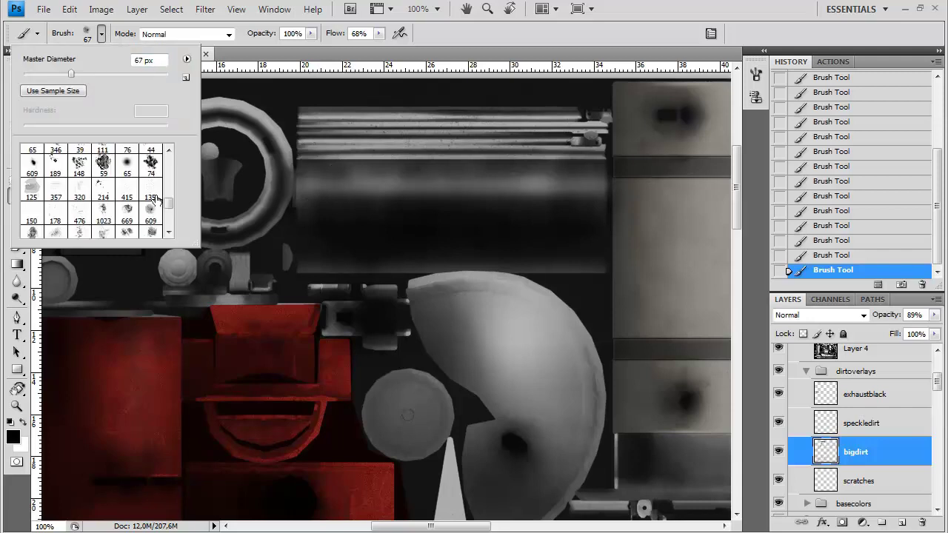
pyautogui.click(116, 196)
pyautogui.click(79, 189)
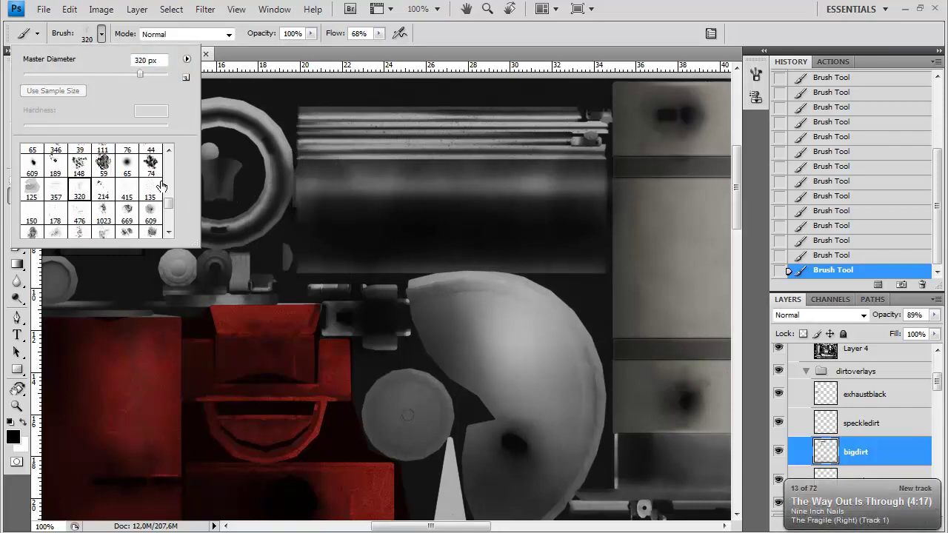
pyautogui.click(126, 191)
pyautogui.rightClick(309, 204)
pyautogui.click(413, 229)
pyautogui.click(472, 202)
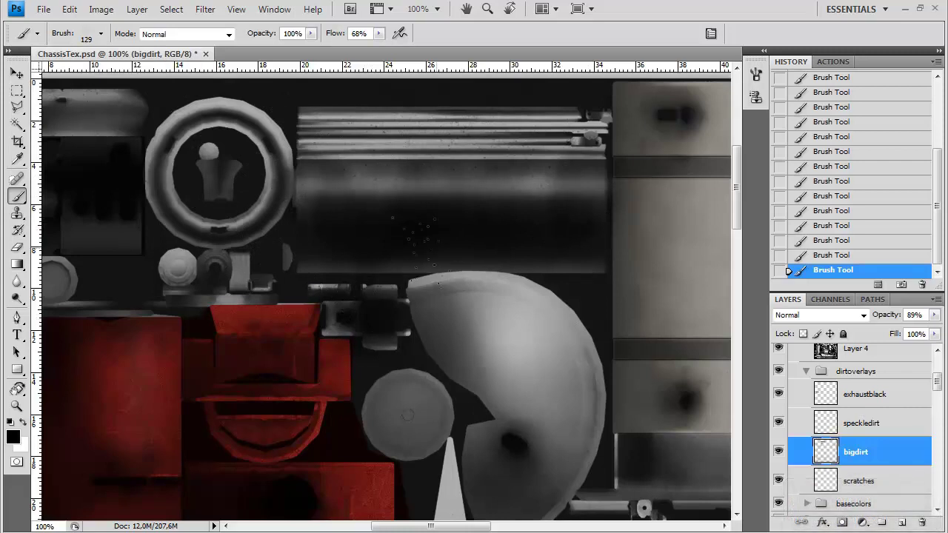
pyautogui.moveTo(532, 233); pyautogui.dragTo(462, 252)
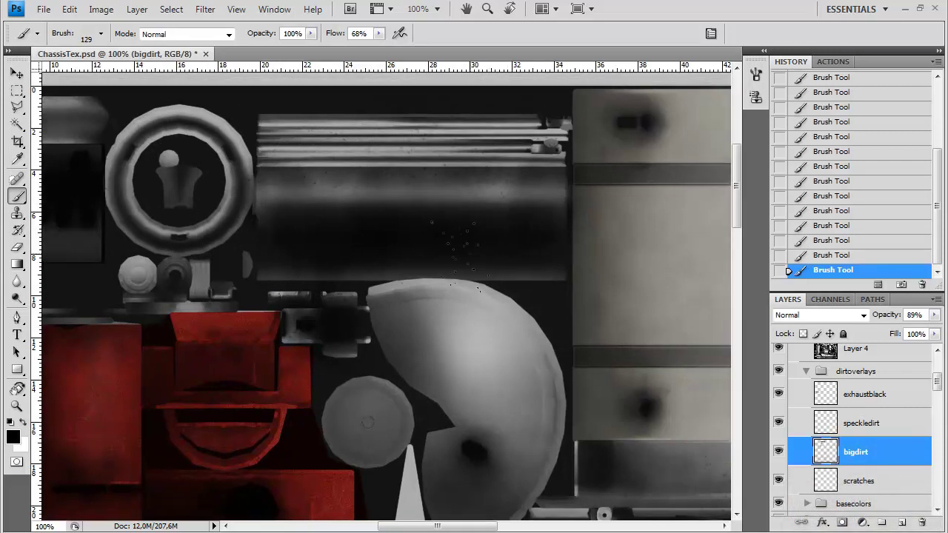
pyautogui.click(846, 196)
pyautogui.click(844, 181)
# Step: Stamp faint dirt specks on the drive shaft cylinder with the 178 px speckle tip reduced to 102 px
pyautogui.click(101, 34)
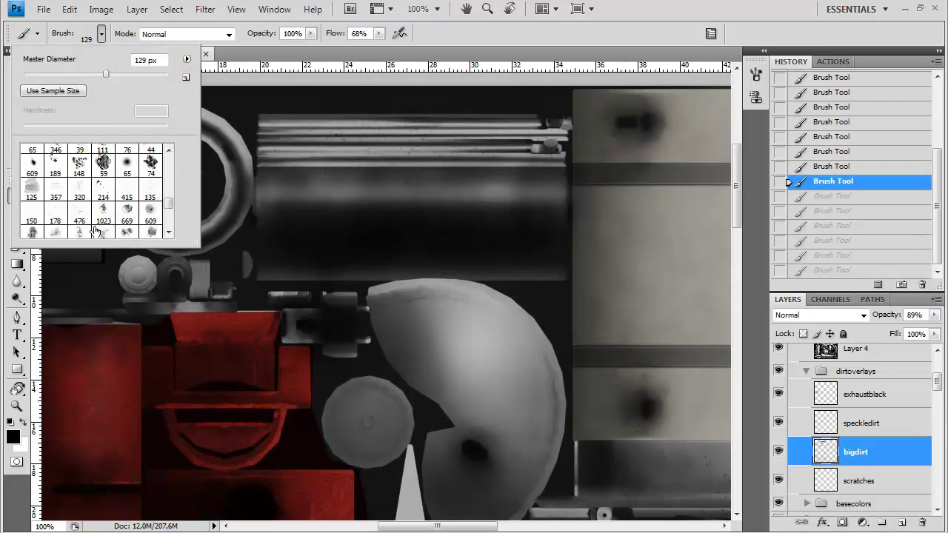
pyautogui.click(79, 217)
pyautogui.click(60, 210)
pyautogui.rightClick(380, 246)
pyautogui.click(380, 246)
pyautogui.click(448, 188)
pyautogui.moveTo(379, 250); pyautogui.dragTo(463, 234)
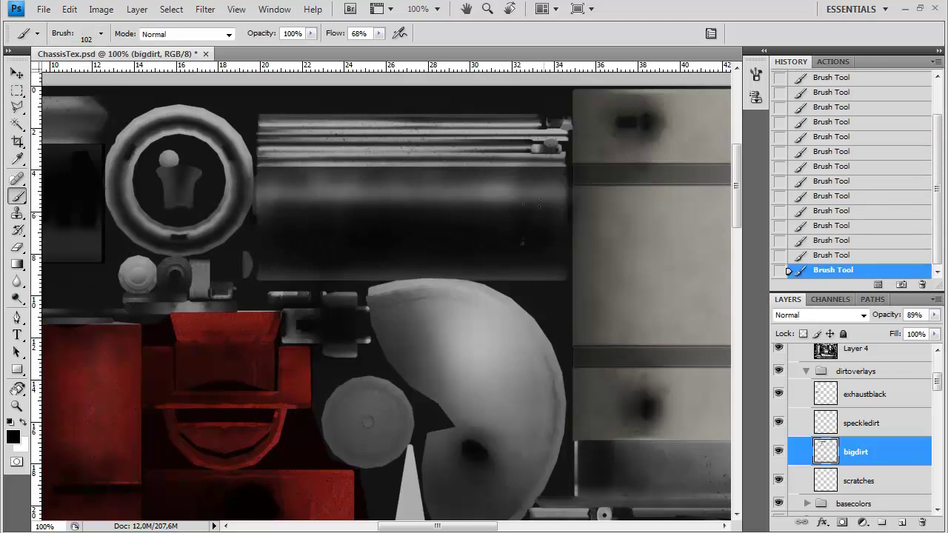
# Step: Save a copy of the chassis texture as a 24 bits/pixel Targa file with RLE compression
pyautogui.hotkey('ctrl', '-')
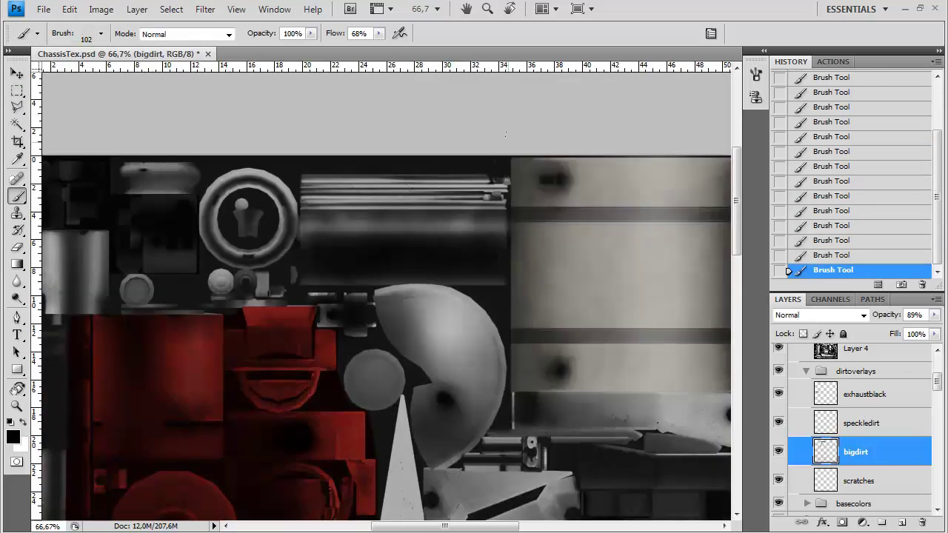
pyautogui.hotkey('ctrl', 'shift', 's')
pyautogui.click(417, 347)
pyautogui.click(408, 531)
pyautogui.doubleClick(433, 162)
pyautogui.click(434, 214)
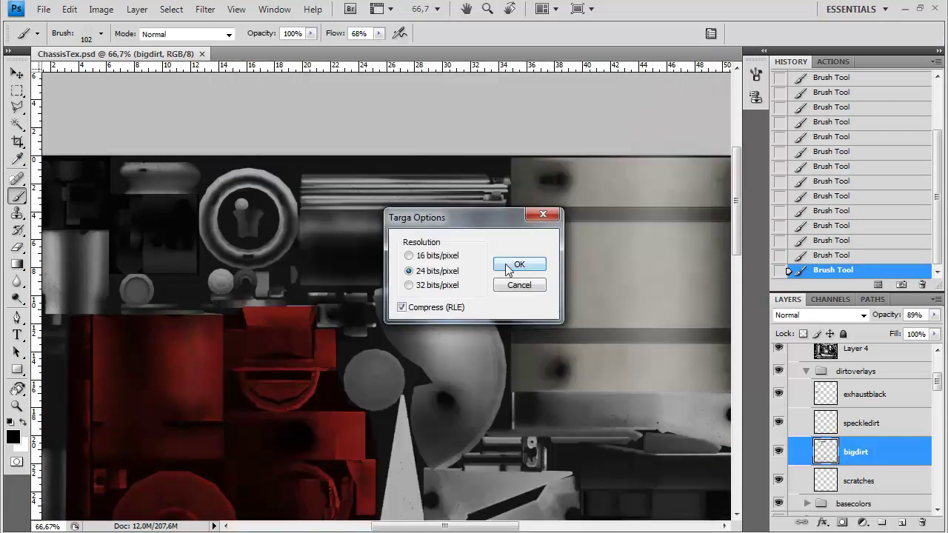
pyautogui.press('Return')
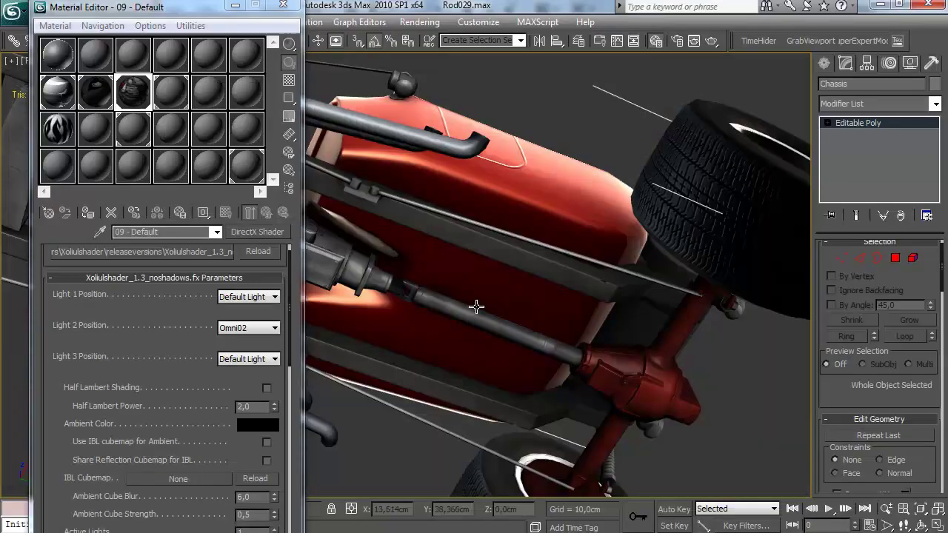
# Step: Switch to 3ds Max, inspect the retextured drive shaft under the hot rod, and close the Material Editor
pyautogui.moveTo(478, 307); pyautogui.dragTo(430, 323)
pyautogui.scroll(-5, 600, 319)
pyautogui.click(283, 6)
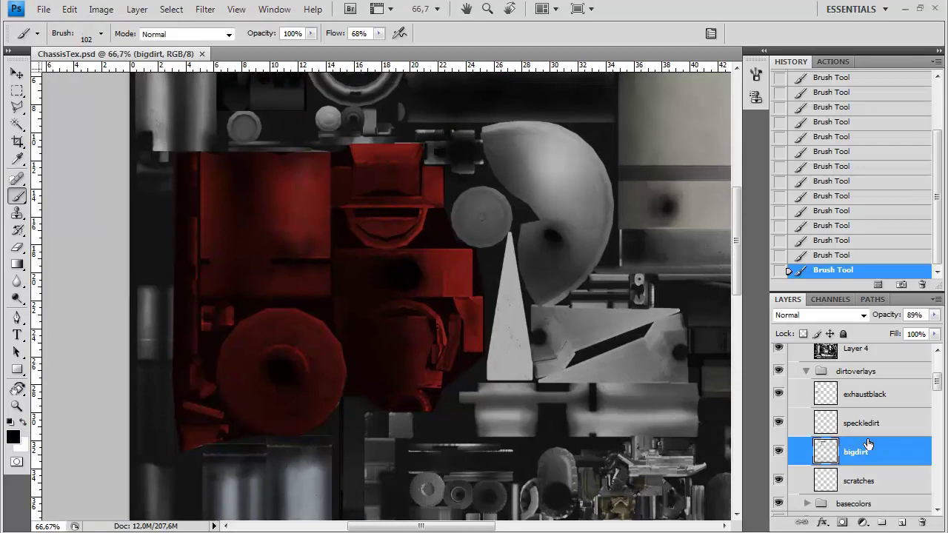
# Step: Expand the basecolors group in Photoshop and select the layer mask of Diff_redbase
pyautogui.scroll(-5, 868, 444)
pyautogui.scroll(5, 868, 444)
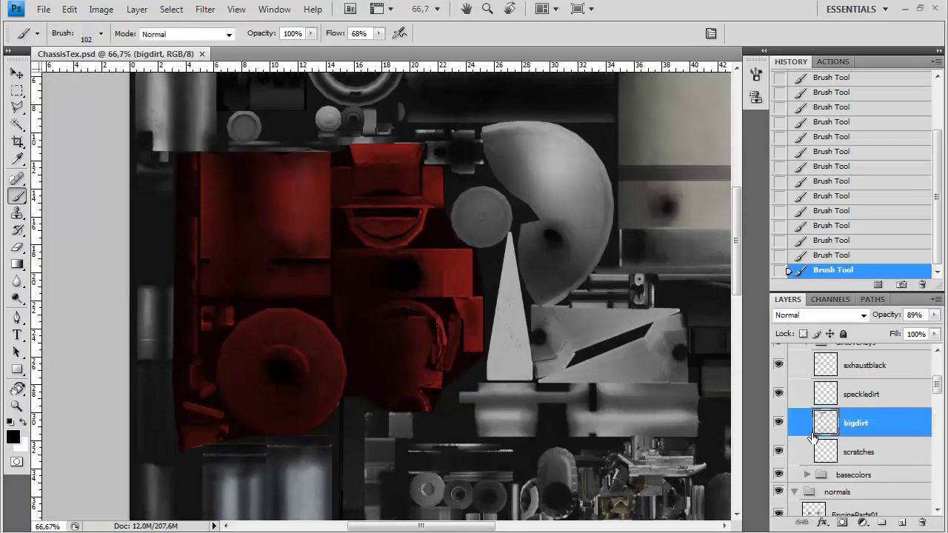
pyautogui.click(797, 490)
pyautogui.click(807, 474)
pyautogui.scroll(-4, 808, 478)
pyautogui.scroll(-2, 807, 477)
pyautogui.click(858, 429)
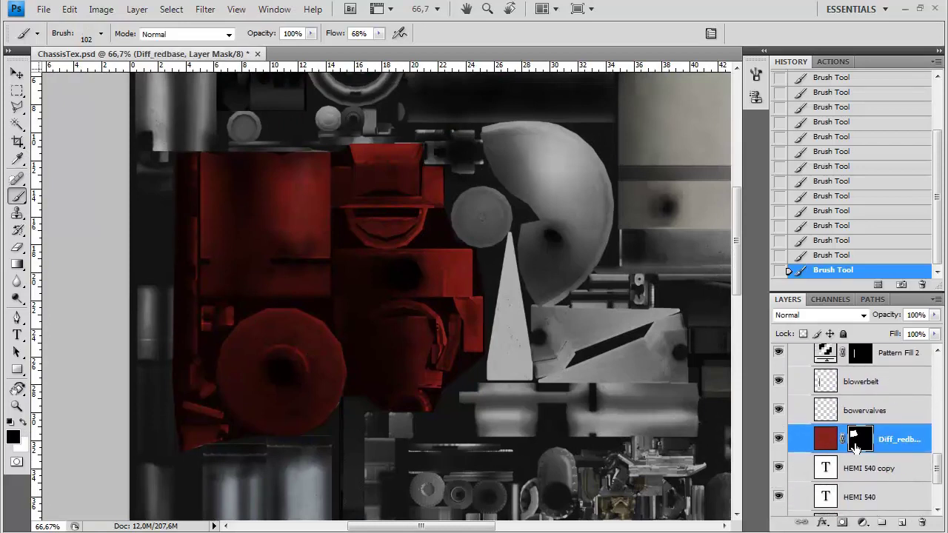
pyautogui.scroll(-2, 855, 444)
pyautogui.scroll(1, 855, 464)
pyautogui.scroll(-1, 855, 464)
pyautogui.hotkey('ctrl', '+')
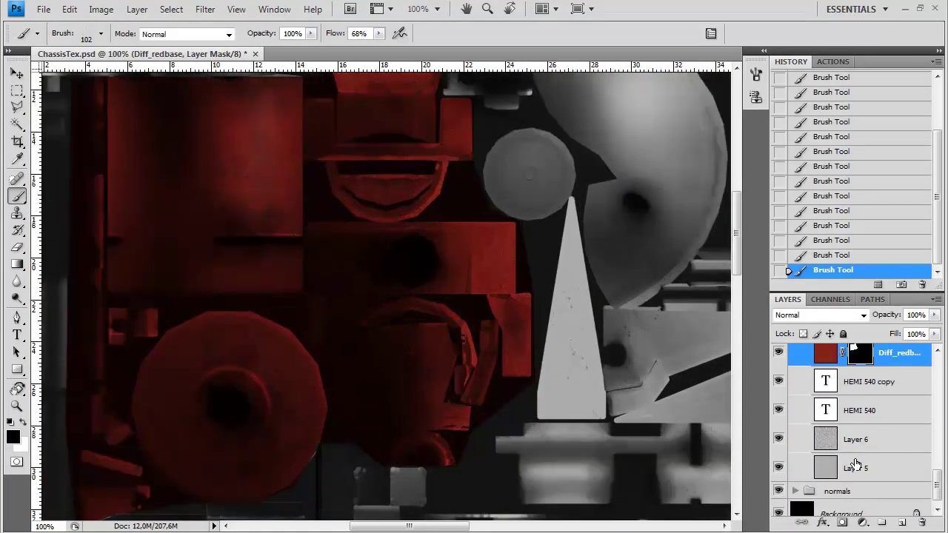
# Step: Choose the 17 px splatter tip from the brush presets
pyautogui.click(100, 33)
pyautogui.click(187, 58)
pyautogui.click(237, 256)
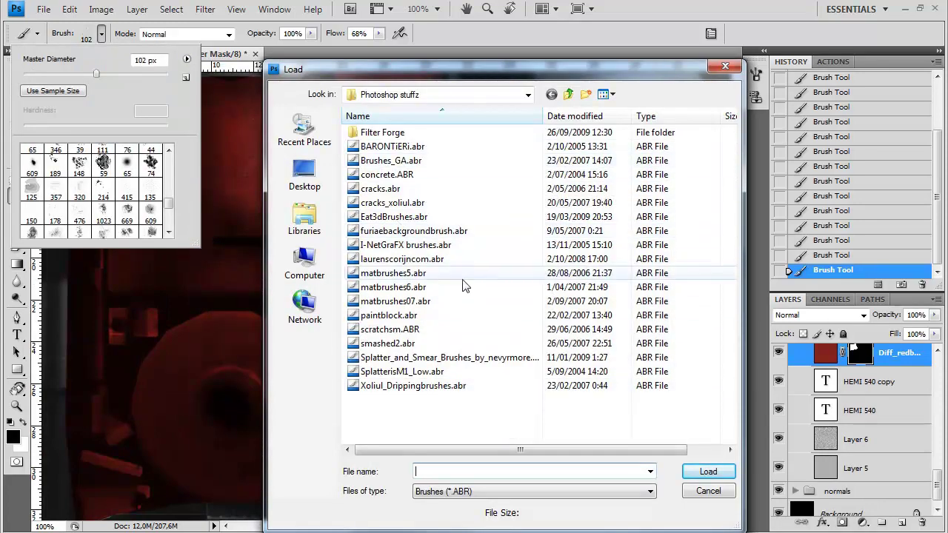
pyautogui.click(724, 67)
pyautogui.moveTo(169, 202); pyautogui.dragTo(172, 177)
pyautogui.click(127, 185)
# Step: Enable Scattering and Shape Dynamics for the brush, with 55% angle jitter, 32% roundness jitter and a higher size jitter
pyautogui.click(755, 74)
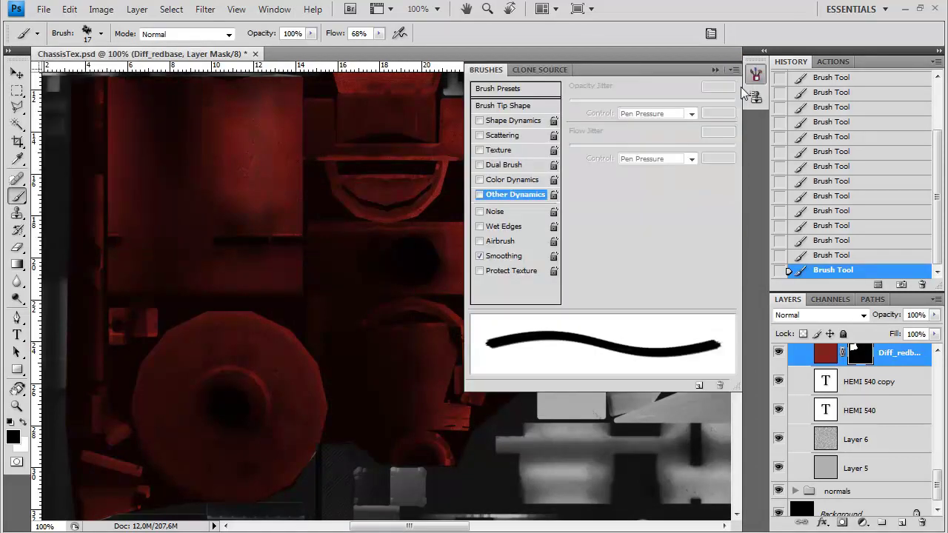
pyautogui.click(508, 141)
pyautogui.click(513, 120)
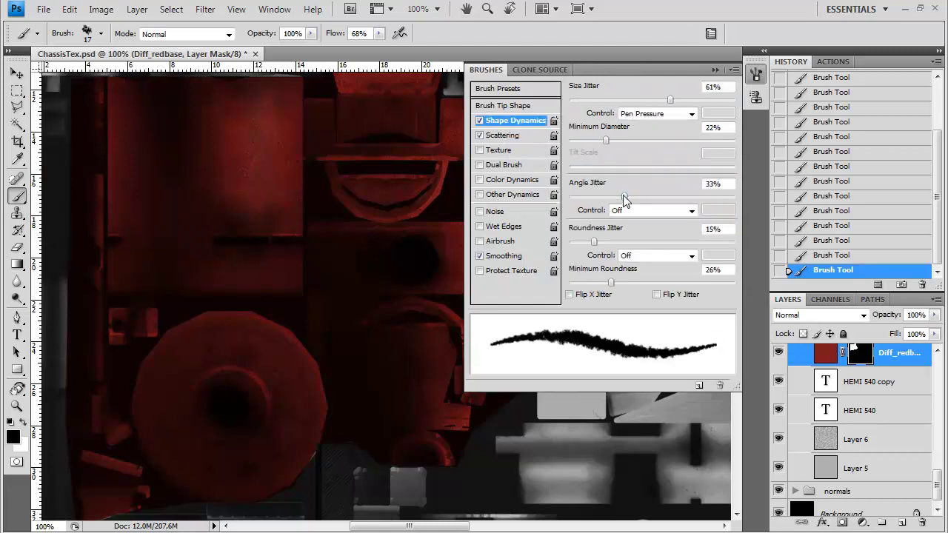
pyautogui.moveTo(623, 197); pyautogui.dragTo(658, 197)
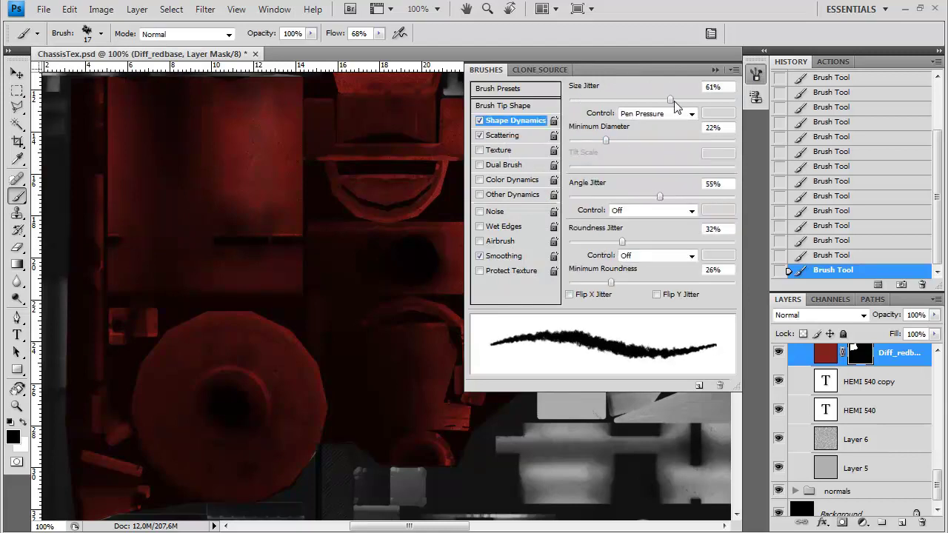
pyautogui.moveTo(671, 105); pyautogui.dragTo(688, 105)
# Step: Enable Other Dynamics with opacity and flow control set to Off, 25% opacity jitter and an adjusted flow jitter
pyautogui.click(499, 195)
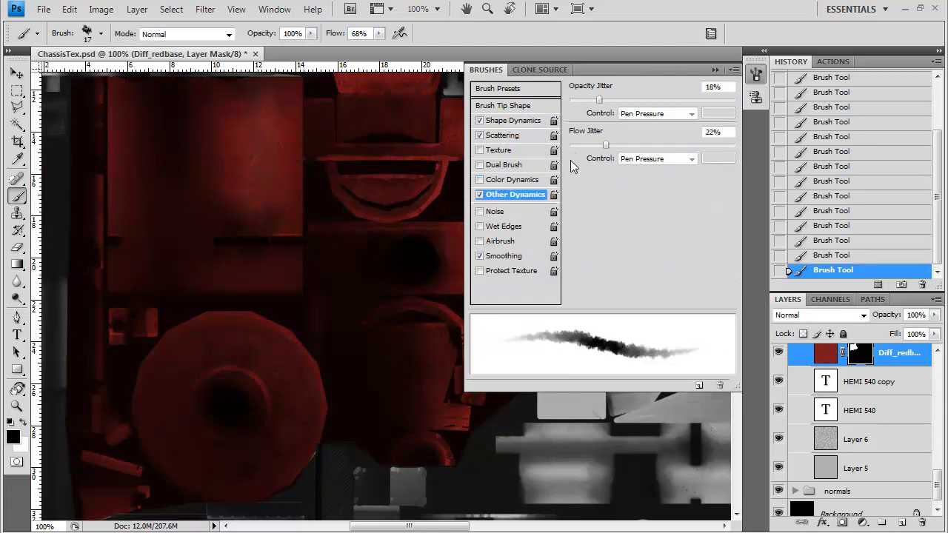
pyautogui.click(643, 158)
pyautogui.click(636, 170)
pyautogui.click(651, 113)
pyautogui.click(637, 125)
pyautogui.moveTo(599, 99); pyautogui.dragTo(615, 109)
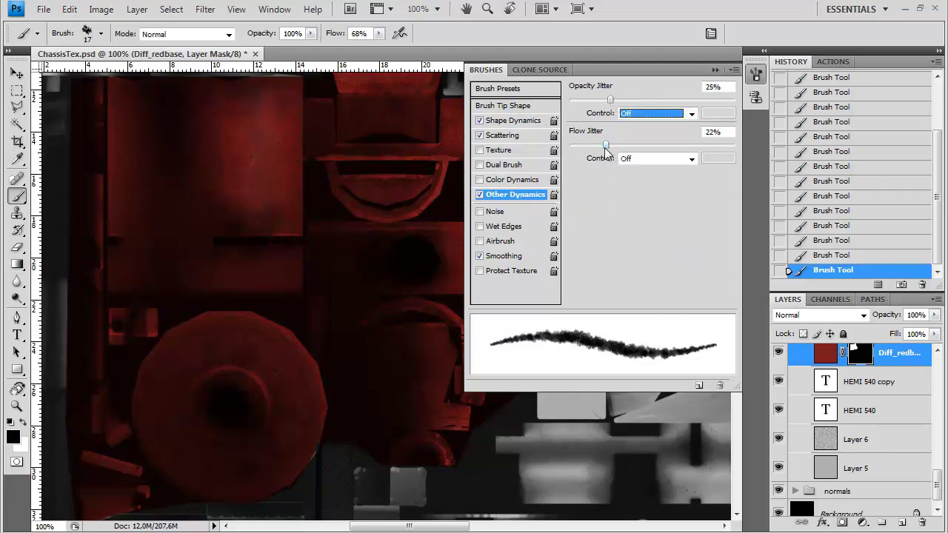
pyautogui.moveTo(631, 146); pyautogui.dragTo(590, 146)
pyautogui.click(715, 70)
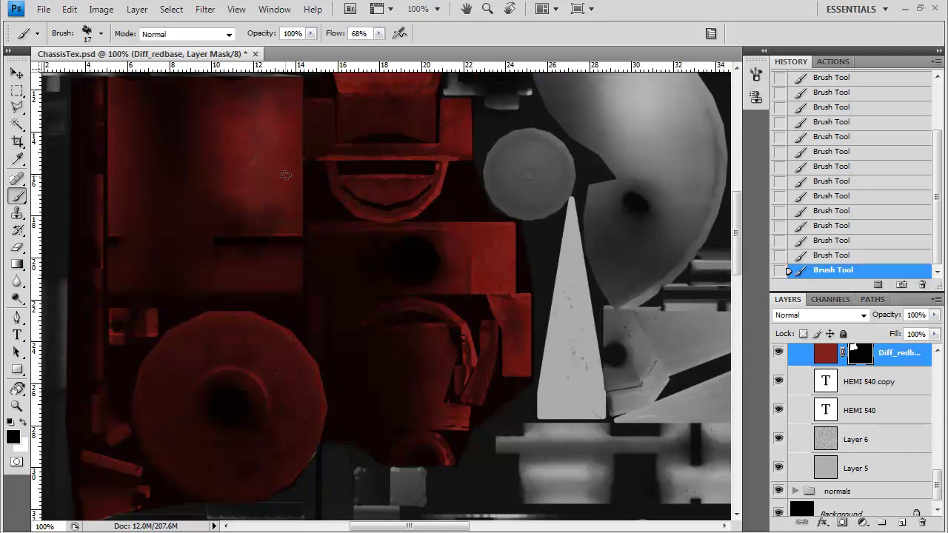
# Step: Lower the brush's minimum diameter in Shape Dynamics and reduce the brush size to 10 px
pyautogui.scroll(3, 286, 179)
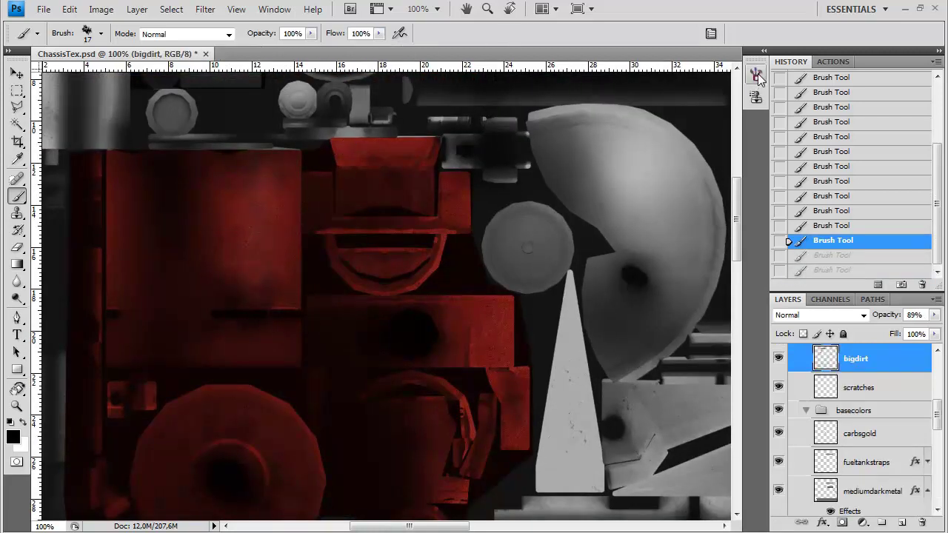
pyautogui.click(755, 74)
pyautogui.click(514, 120)
pyautogui.moveTo(605, 140); pyautogui.dragTo(570, 144)
pyautogui.click(715, 71)
pyautogui.rightClick(316, 111)
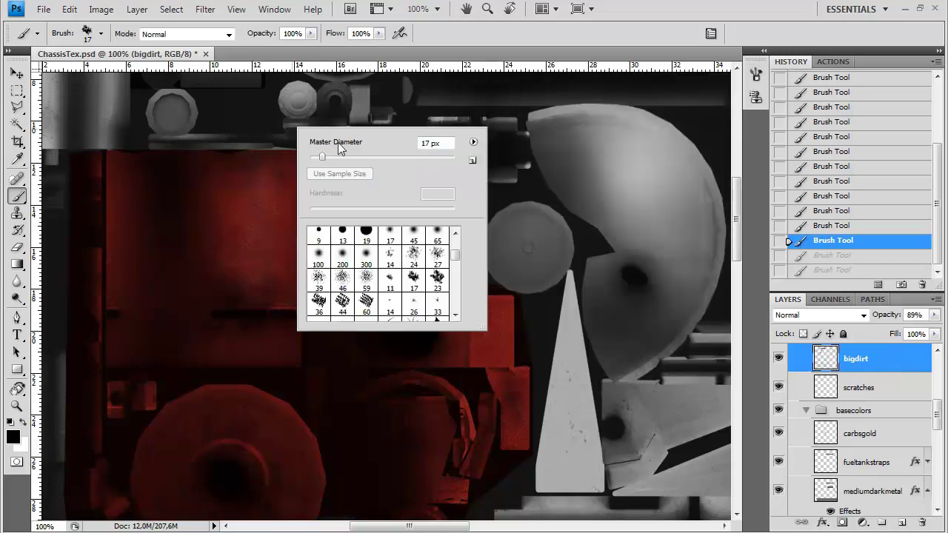
pyautogui.moveTo(318, 157); pyautogui.dragTo(316, 157)
pyautogui.click(461, 68)
# Step: Try small strokes over the red parts on the bigdirt layer and revert them
pyautogui.click(299, 156)
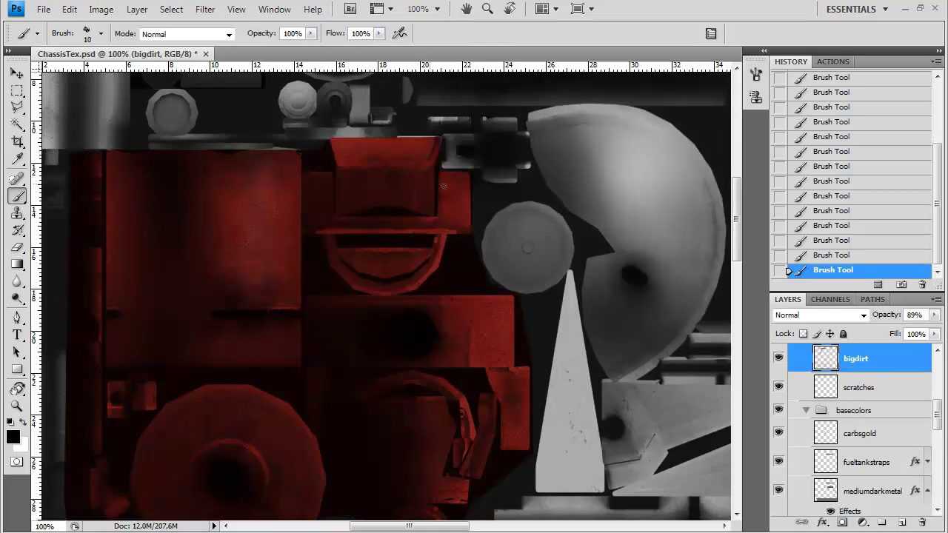
pyautogui.click(850, 256)
pyautogui.click(851, 243)
# Step: Select the Diff_redbase layer mask, paint trial scratches on the upper red flap, and revert the last strokes
pyautogui.moveTo(937, 411); pyautogui.dragTo(937, 449)
pyautogui.click(936, 510)
pyautogui.click(861, 476)
pyautogui.moveTo(435, 256); pyautogui.dragTo(425, 257)
pyautogui.moveTo(428, 156); pyautogui.dragTo(424, 158)
pyautogui.click(840, 254)
pyautogui.click(844, 243)
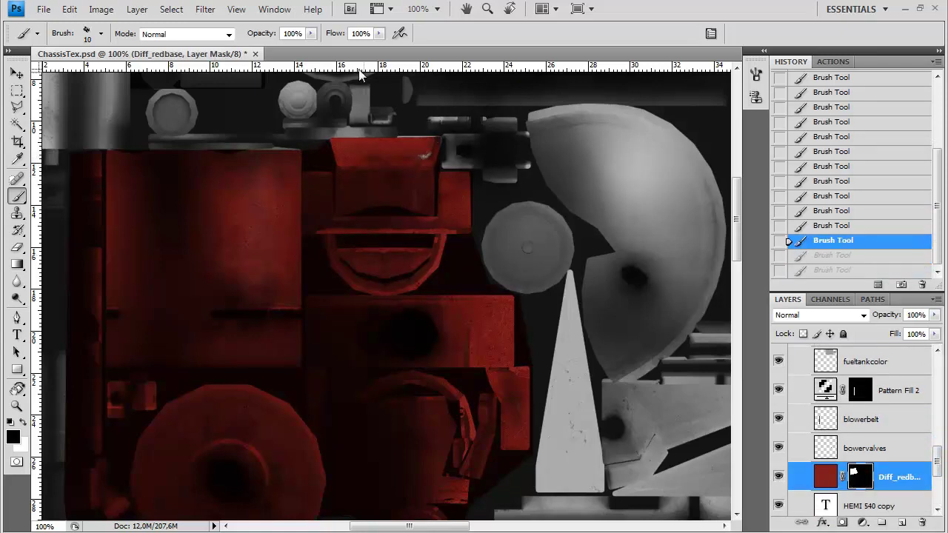
# Step: Set the brush flow to 54% and paint paint-chip scratches on the upper red flap and the curved rim below it
pyautogui.moveTo(379, 34)
pyautogui.mouseDown()
pyautogui.moveTo(380, 46)
pyautogui.moveTo(343, 50)
pyautogui.mouseUp()
pyautogui.click(429, 208)
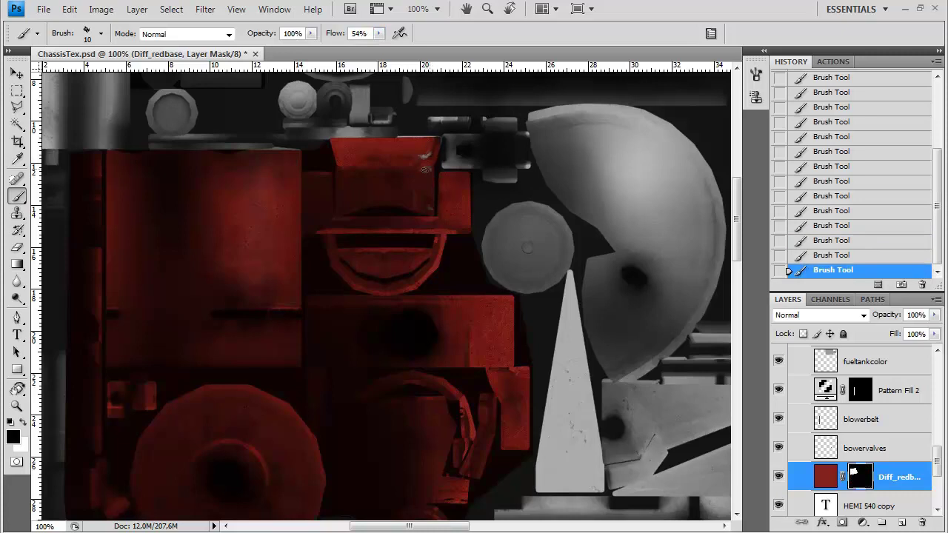
pyautogui.moveTo(354, 154); pyautogui.dragTo(348, 153)
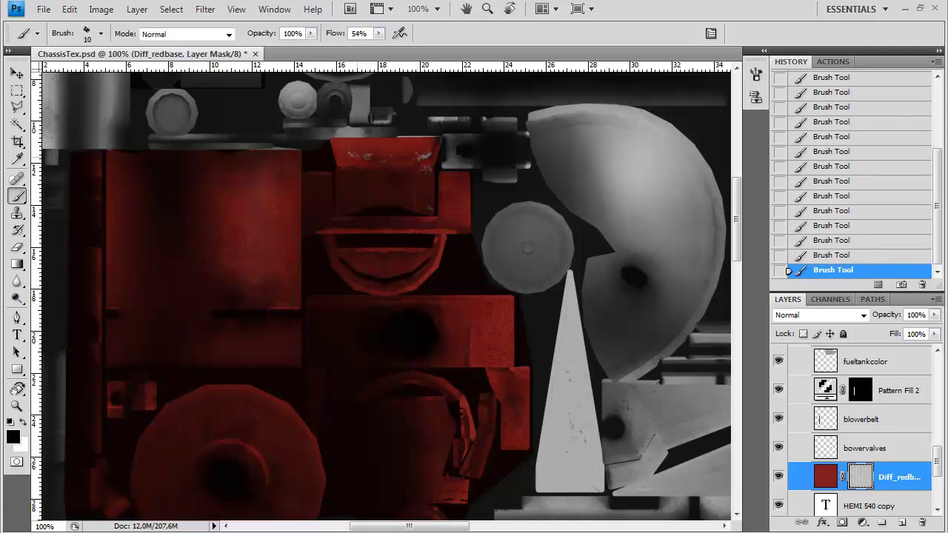
pyautogui.click(432, 146)
pyautogui.click(428, 153)
pyautogui.moveTo(433, 266); pyautogui.dragTo(421, 279)
pyautogui.click(413, 264)
# Step: Paint fine scratches across the large red panel, along the edges of the red block, and on the neighbouring red parts
pyautogui.moveTo(278, 185); pyautogui.dragTo(253, 208)
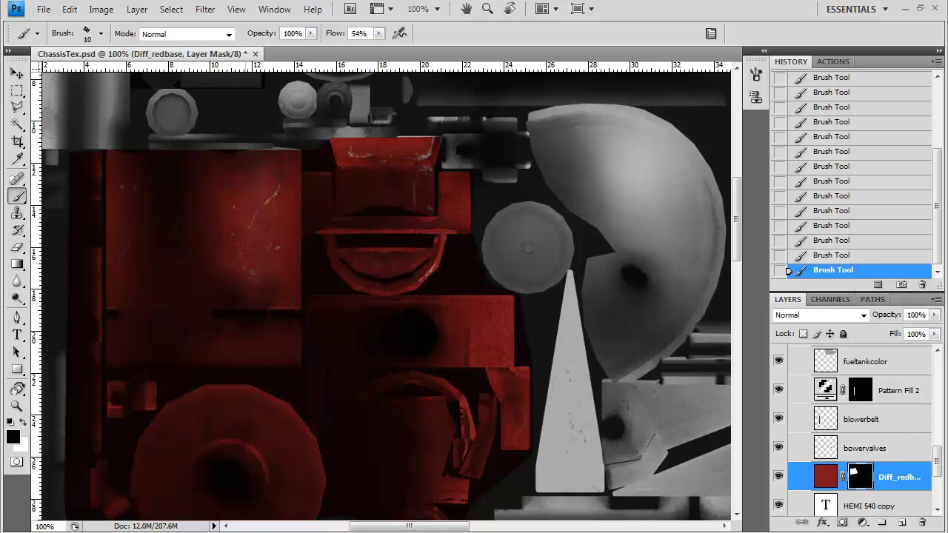
pyautogui.moveTo(255, 179); pyautogui.dragTo(287, 194)
pyautogui.moveTo(459, 300); pyautogui.dragTo(507, 301)
pyautogui.moveTo(328, 301); pyautogui.dragTo(321, 302)
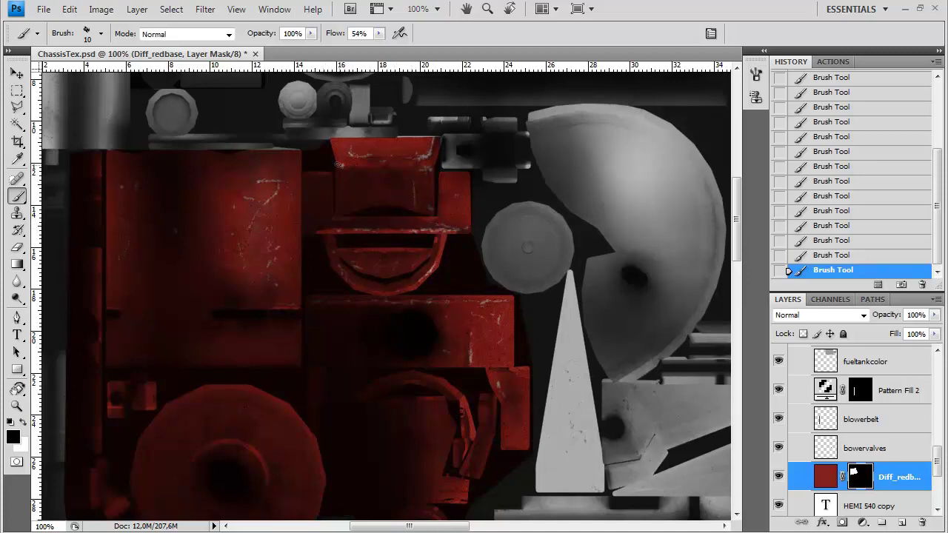
pyautogui.moveTo(405, 299); pyautogui.dragTo(428, 190)
pyautogui.moveTo(308, 299); pyautogui.dragTo(325, 330)
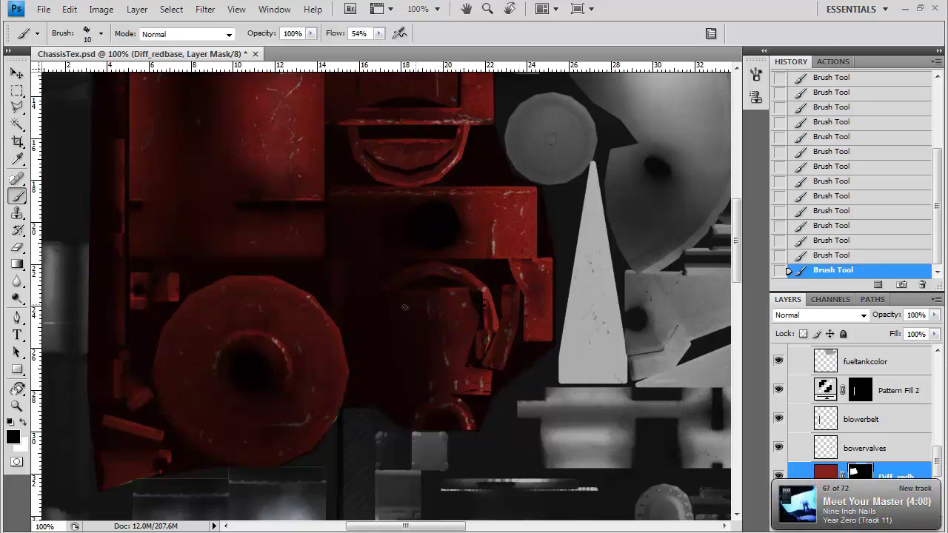
# Step: Add a Hue/Saturation adjustment layer above Diff_redbase with saturation -40 and lightness +6, and close the adjustments panel group
pyautogui.scroll(3, 448, 239)
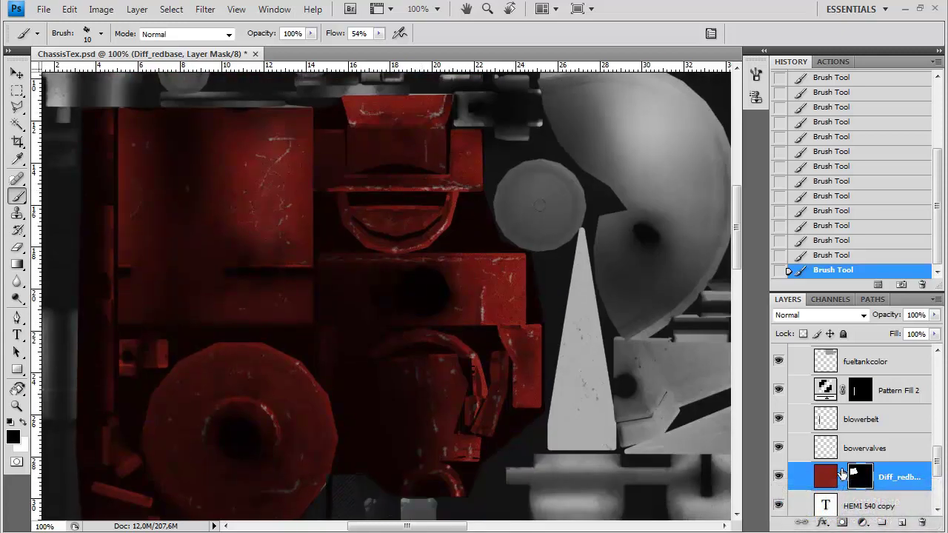
pyautogui.click(137, 9)
pyautogui.moveTo(188, 140)
pyautogui.click(370, 215)
pyautogui.click(741, 237)
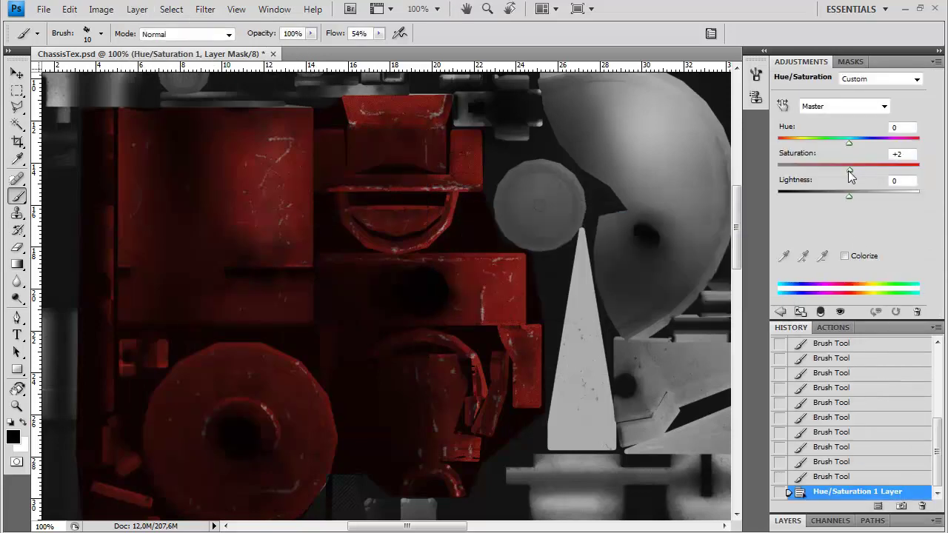
pyautogui.moveTo(824, 175); pyautogui.dragTo(820, 175)
pyautogui.moveTo(848, 196); pyautogui.dragTo(853, 198)
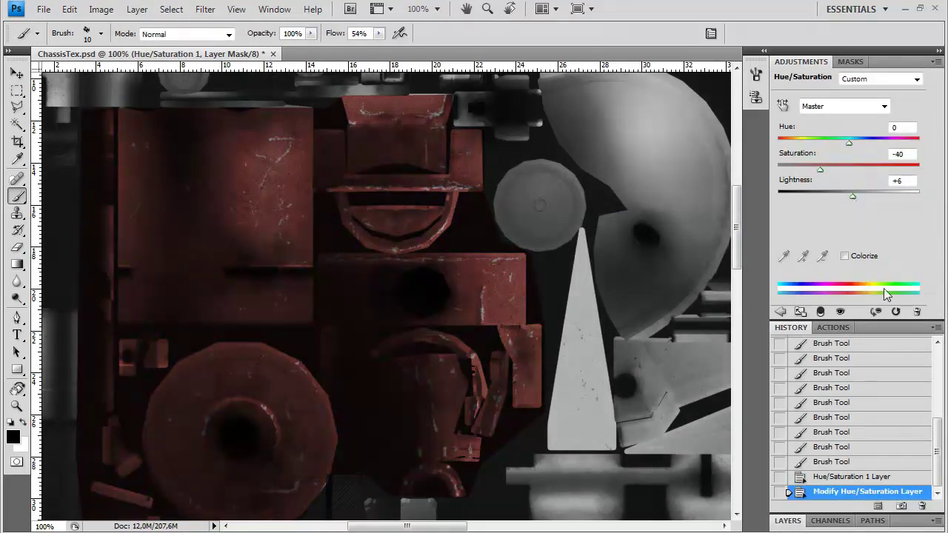
pyautogui.click(936, 62)
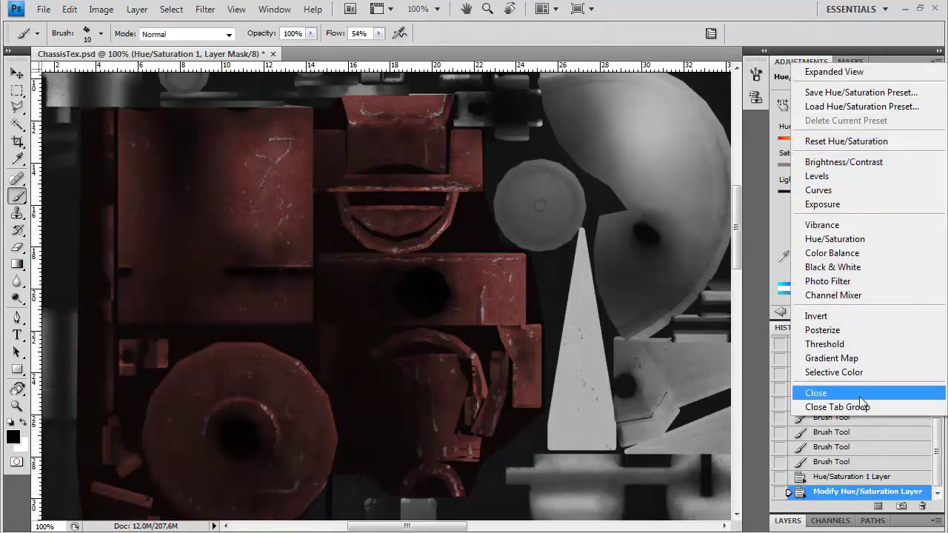
pyautogui.click(837, 408)
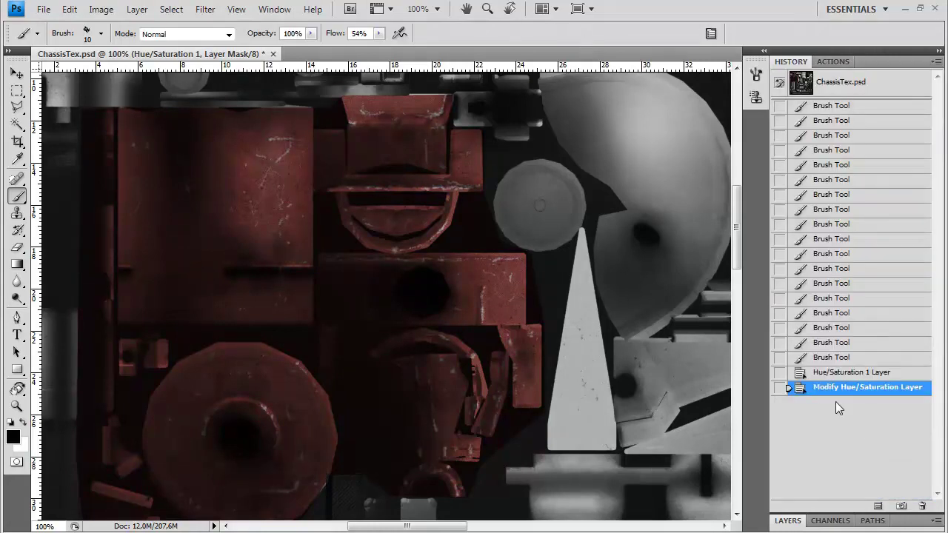
pyautogui.click(787, 520)
pyautogui.scroll(-1, 922, 453)
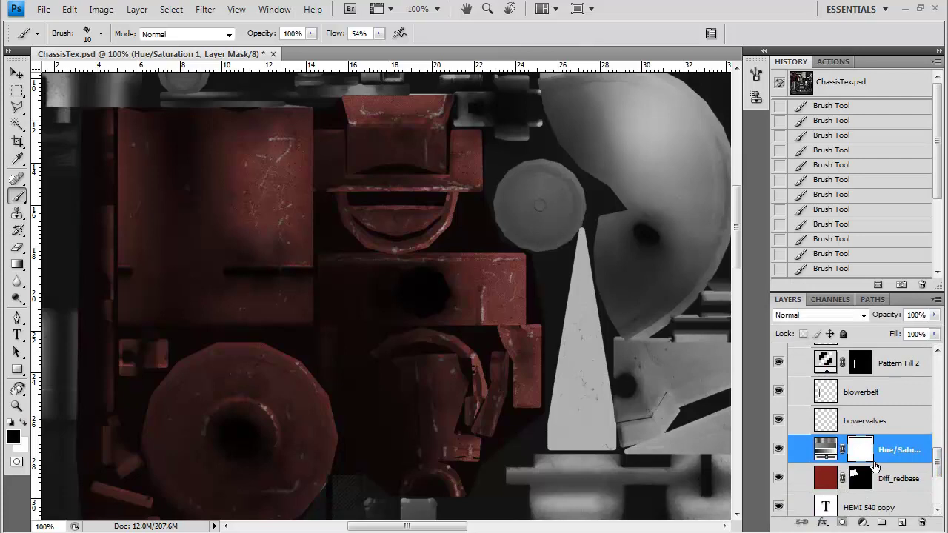
# Step: Clip the Hue/Saturation layer to Diff_redbase and fill its mask with black
pyautogui.click(137, 9)
pyautogui.click(195, 202)
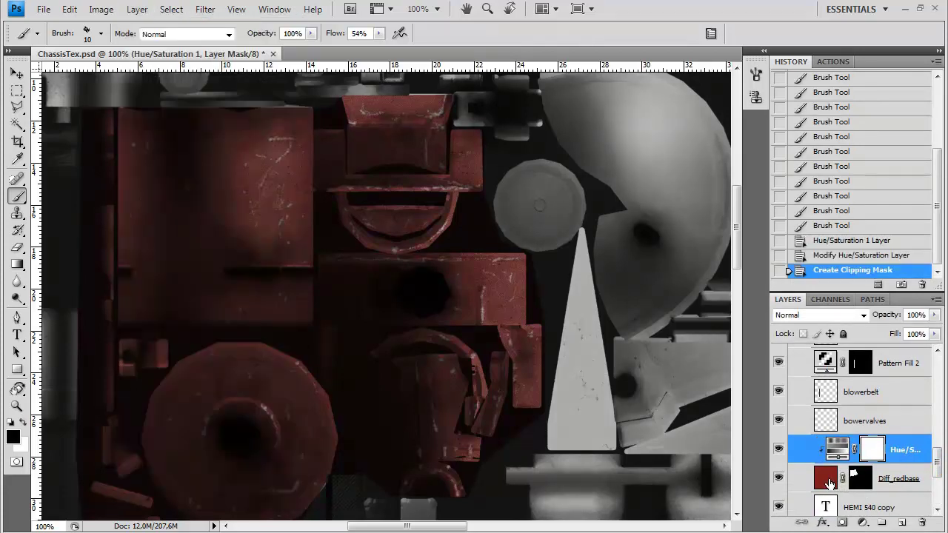
pyautogui.hotkey('ctrl', 'BackSpace')
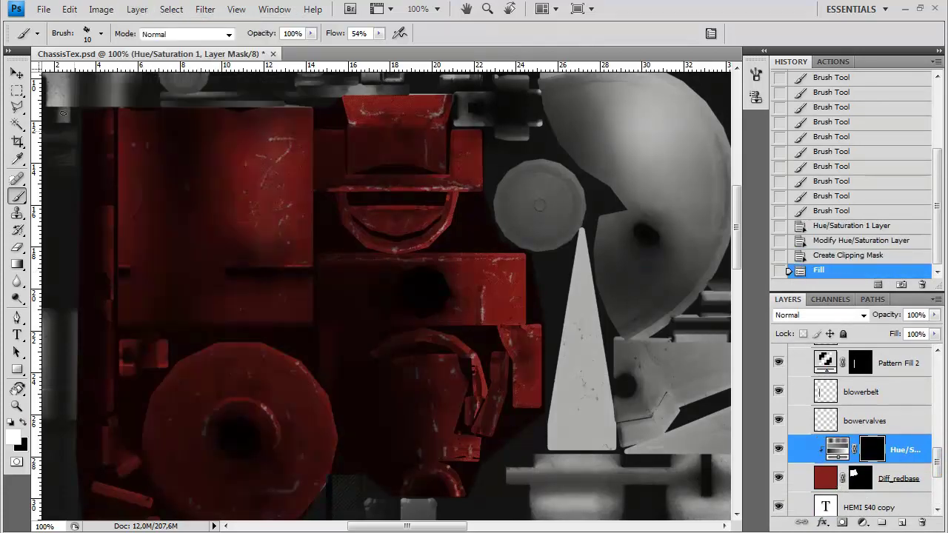
# Step: Set the brush to 42 px and 21% flow, paint white into the mask over the large red panel, and undo the last stroke
pyautogui.rightClick(191, 184)
pyautogui.moveTo(211, 216); pyautogui.dragTo(235, 216)
pyautogui.moveTo(378, 34); pyautogui.dragTo(353, 56)
pyautogui.moveTo(279, 179); pyautogui.dragTo(274, 169)
pyautogui.click(274, 169)
pyautogui.click(272, 171)
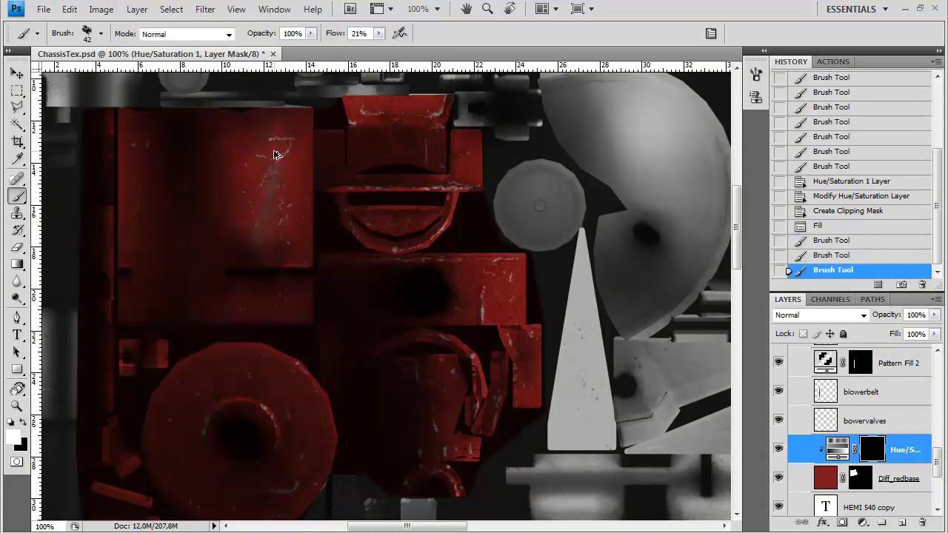
pyautogui.hotkey('ctrl', 'z')
# Step: Lower the flow to 9% and paint faded patches on the large red panel and the round red cover
pyautogui.moveTo(378, 34); pyautogui.dragTo(371, 49)
pyautogui.moveTo(276, 143); pyautogui.dragTo(248, 140)
pyautogui.moveTo(267, 136)
pyautogui.mouseDown()
pyautogui.moveTo(279, 117)
pyautogui.moveTo(285, 274)
pyautogui.mouseUp()
pyautogui.moveTo(258, 407); pyautogui.dragTo(276, 429)
pyautogui.moveTo(300, 367); pyautogui.dragTo(307, 399)
pyautogui.moveTo(252, 359); pyautogui.dragTo(300, 366)
# Step: Paint faded patches on the small red bracket pieces, the rectangular red block and the round cover
pyautogui.click(456, 442)
pyautogui.click(477, 392)
pyautogui.click(518, 356)
pyautogui.click(512, 290)
pyautogui.moveTo(493, 307)
pyautogui.mouseDown()
pyautogui.moveTo(434, 270)
pyautogui.moveTo(482, 323)
pyautogui.mouseUp()
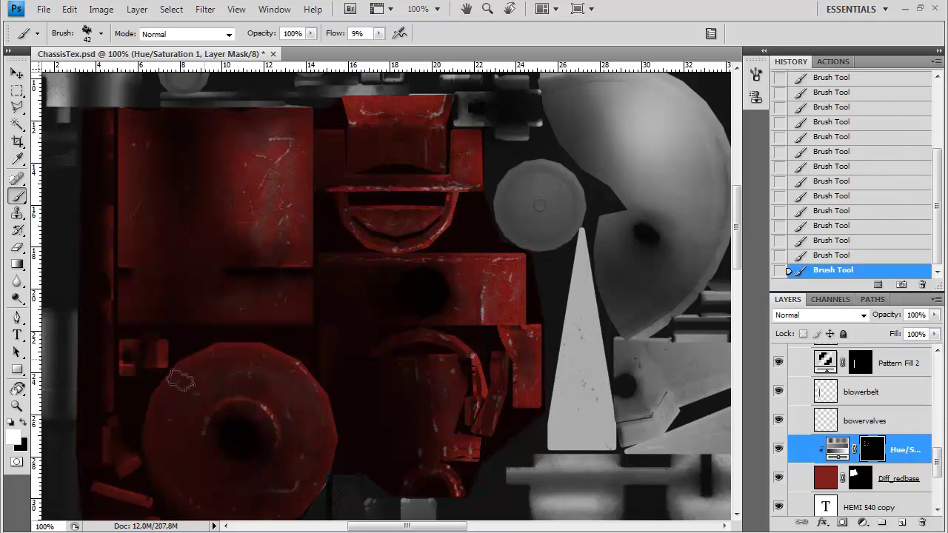
pyautogui.moveTo(275, 456); pyautogui.dragTo(262, 387)
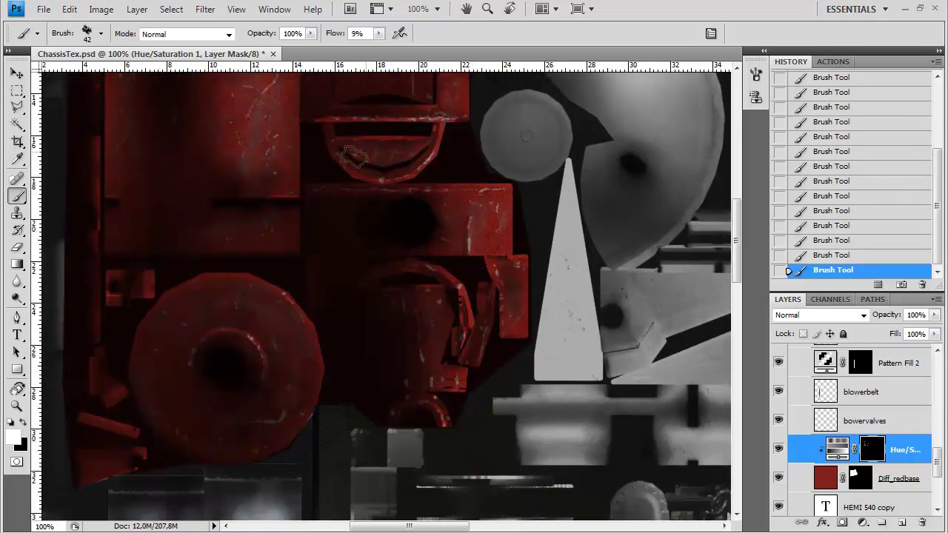
pyautogui.hotkey('ctrl', '-')
pyautogui.hotkey('ctrl', '-')
pyautogui.hotkey('ctrl', '-')
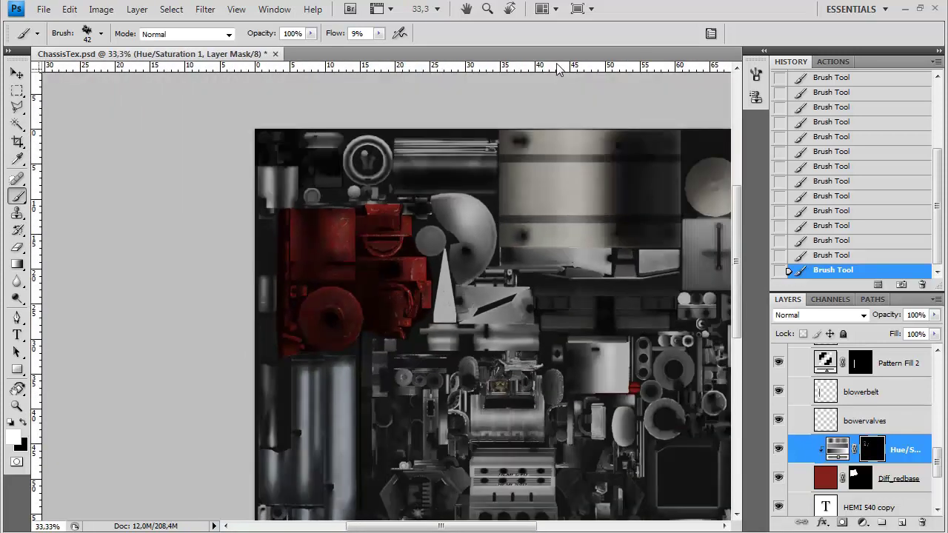
# Step: Activate the Diff_redbase layer mask, save a copy of the texture over the existing exported image, and switch to 3ds Max
pyautogui.click(861, 478)
pyautogui.hotkey('ctrl', '+')
pyautogui.hotkey('ctrl', '+')
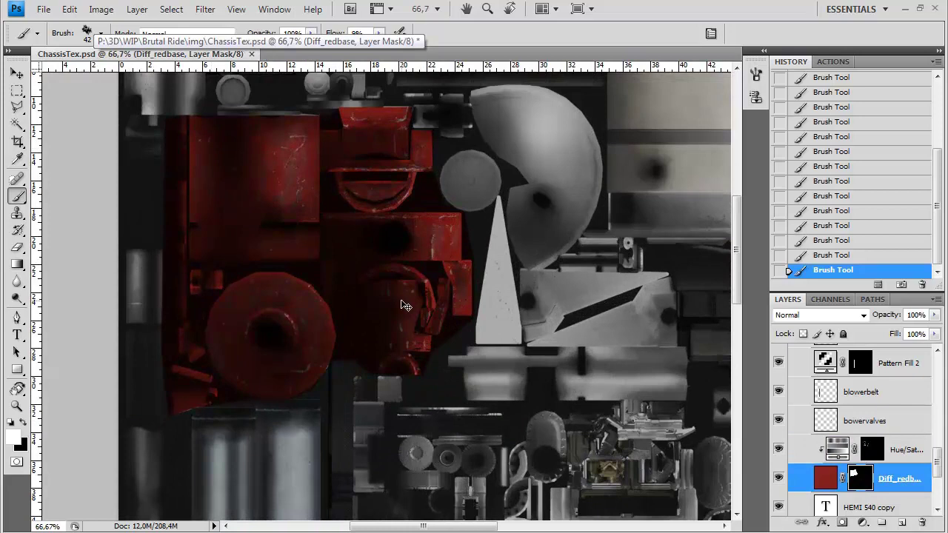
pyautogui.hotkey('ctrl', 'shift', 's')
pyautogui.click(460, 347)
pyautogui.click(423, 530)
pyautogui.doubleClick(439, 135)
pyautogui.click(455, 231)
pyautogui.click(517, 265)
pyautogui.hotkey('alt', 'Tab')
# Step: Select the middle front spike of the Chassis as an element and detach it as a clone named Object01
pyautogui.moveTo(491, 279); pyautogui.dragTo(423, 271)
pyautogui.scroll(-3, 292, 294)
pyautogui.scroll(-3, 385, 268)
pyautogui.scroll(4, 423, 271)
pyautogui.press('5')
pyautogui.scroll(-5, 918, 326)
pyautogui.click(907, 341)
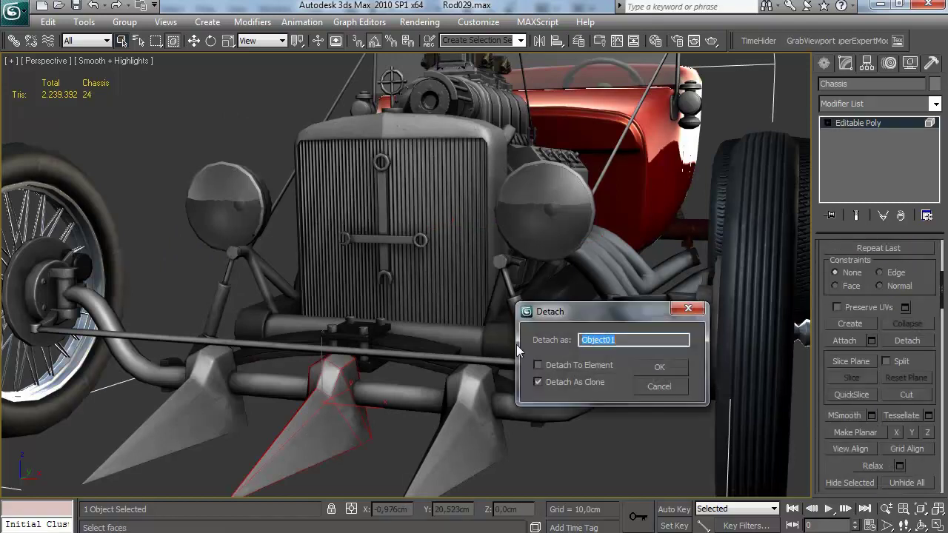
pyautogui.click(658, 366)
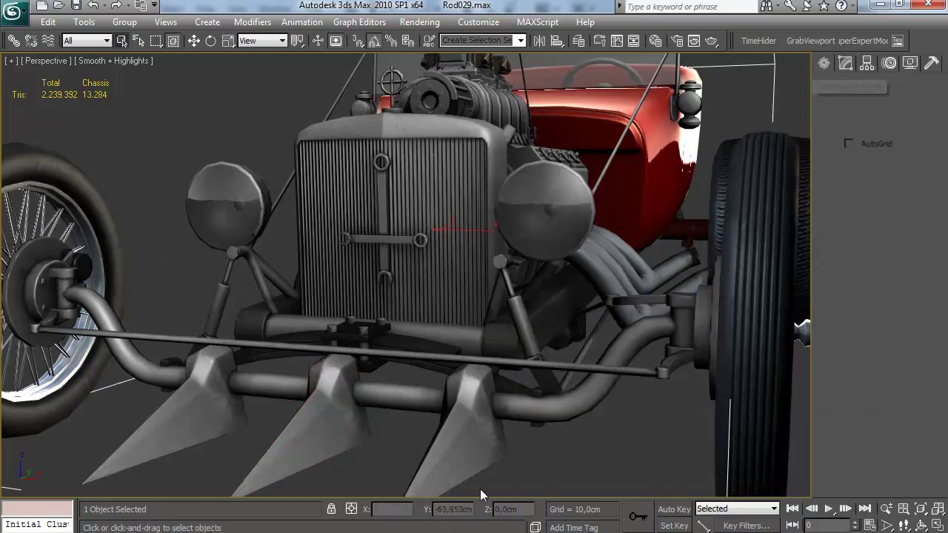
# Step: Mirror the detached Object01 spike across the X axis with No Clone, and activate the Move tool
pyautogui.click(84, 22)
pyautogui.click(122, 234)
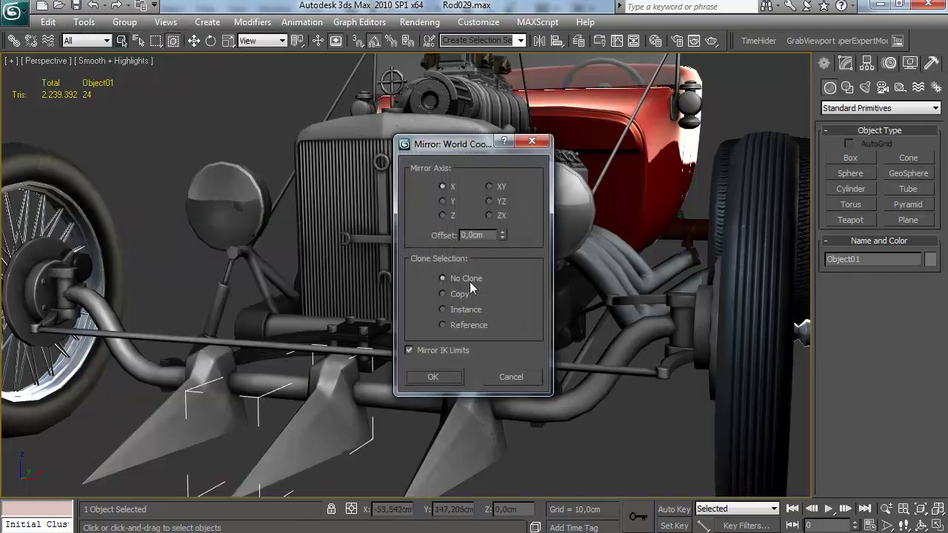
pyautogui.click(452, 201)
pyautogui.click(450, 187)
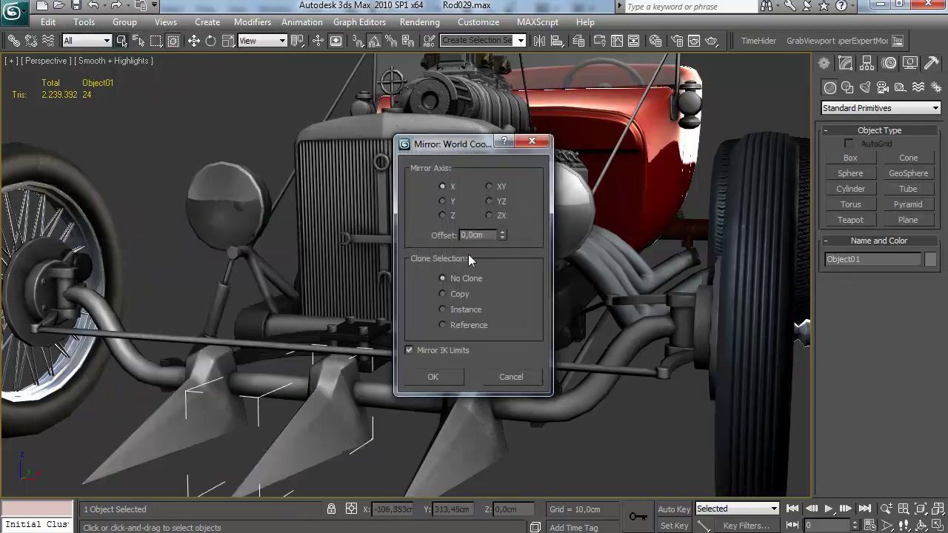
pyautogui.click(449, 214)
pyautogui.click(450, 183)
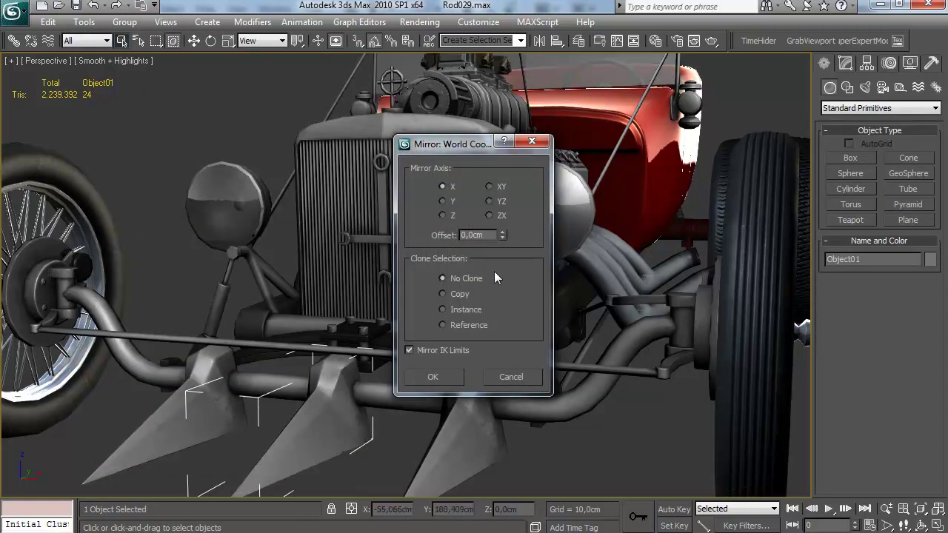
pyautogui.click(457, 379)
pyautogui.click(866, 63)
pyautogui.scroll(-5, 879, 333)
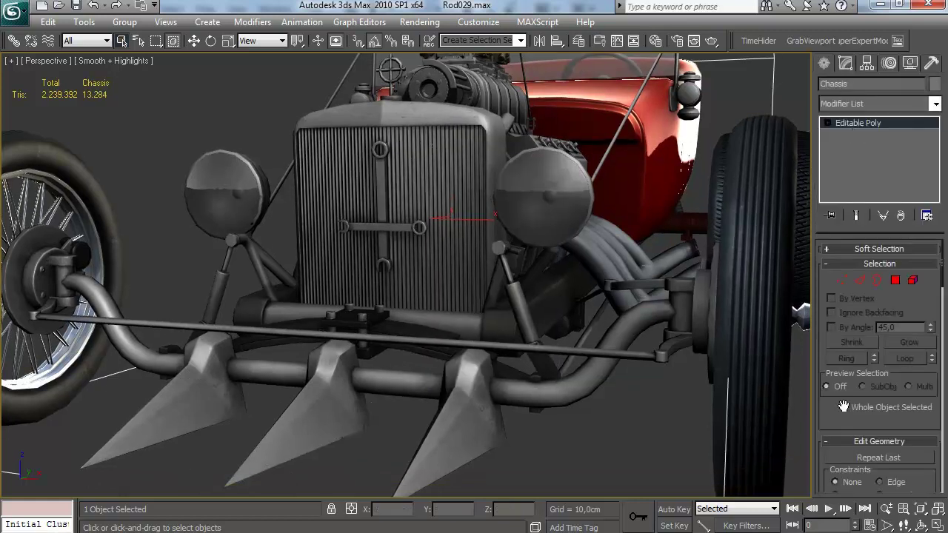
pyautogui.rightClick(383, 420)
pyautogui.click(390, 430)
pyautogui.scroll(-5, 390, 429)
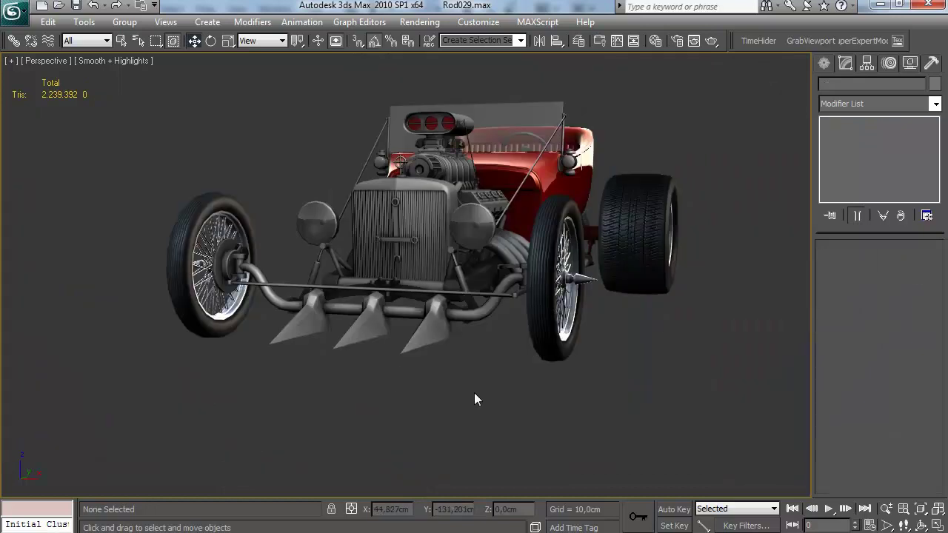
# Step: Examine the textured hot rod in the viewport from several angles and distances
pyautogui.scroll(5, 444, 356)
pyautogui.moveTo(438, 350); pyautogui.dragTo(402, 370)
pyautogui.scroll(5, 406, 325)
pyautogui.keyDown('alt'); pyautogui.moveTo(405, 325); pyautogui.dragTo(355, 296); pyautogui.keyUp('alt')
pyautogui.scroll(-5, 422, 280)
pyautogui.scroll(5, 463, 308)
pyautogui.scroll(-3, 446, 302)
pyautogui.scroll(-5, 476, 282)
pyautogui.scroll(5, 450, 241)
pyautogui.scroll(-5, 365, 286)
pyautogui.scroll(-4, 382, 315)
pyautogui.scroll(4, 356, 296)
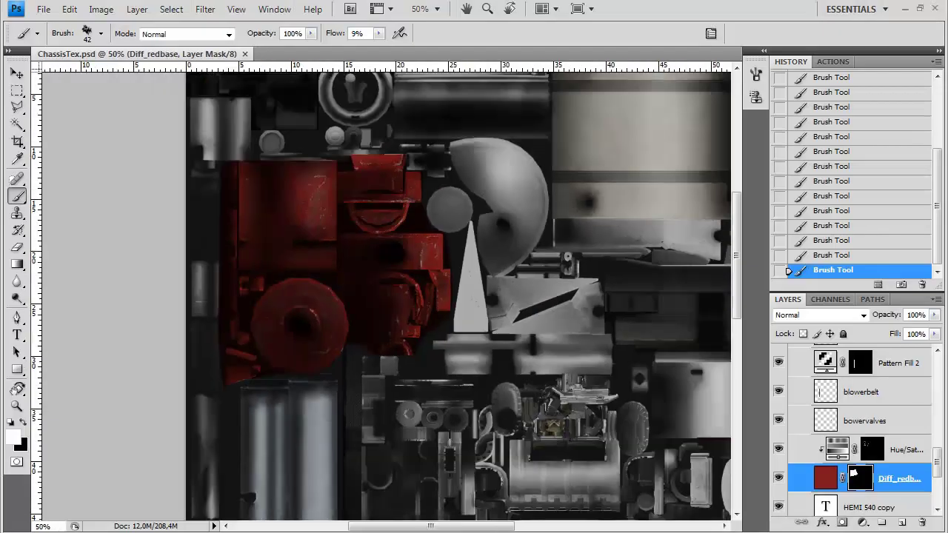
# Step: Switch to Photoshop and lower the saturation of the exhaustcolors layer to -50 with Hue/Saturation
pyautogui.click(886, 427)
pyautogui.scroll(-3, 886, 427)
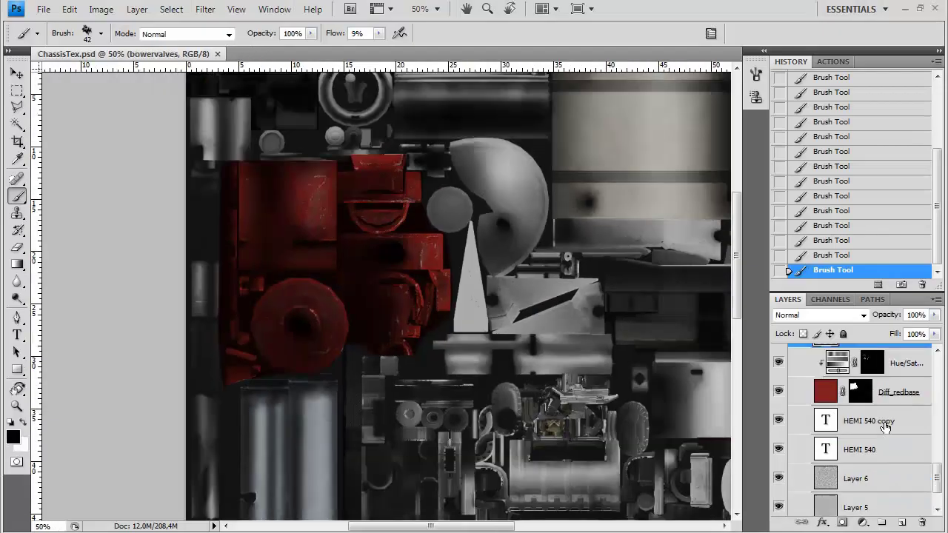
pyautogui.scroll(9, 885, 427)
pyautogui.scroll(-3, 903, 435)
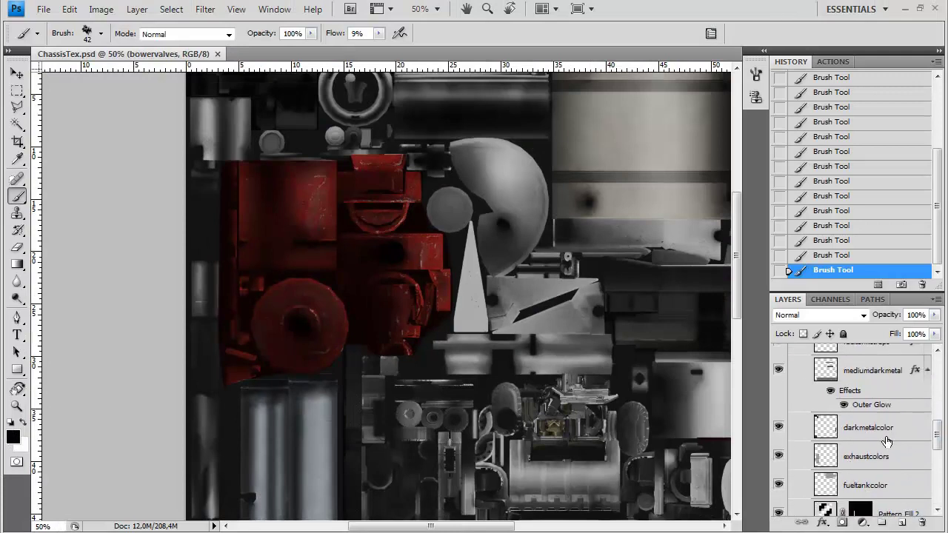
pyautogui.click(100, 9)
pyautogui.moveTo(222, 46)
pyautogui.click(311, 123)
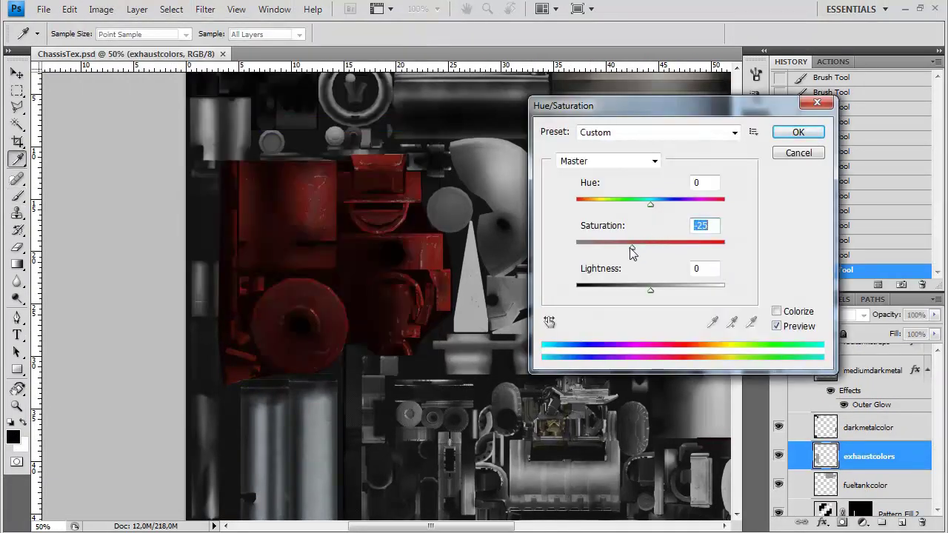
pyautogui.moveTo(609, 250); pyautogui.dragTo(613, 250)
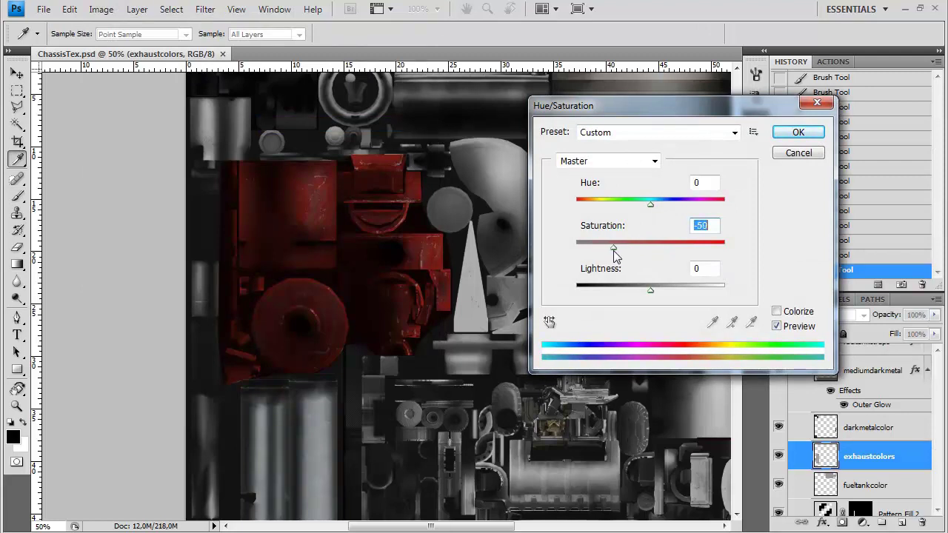
pyautogui.click(796, 129)
# Step: Save a copy of the texture over the exported image and inspect the exhaust pipes on the 3ds Max model
pyautogui.hotkey('ctrl', 'shift', 's')
pyautogui.click(445, 347)
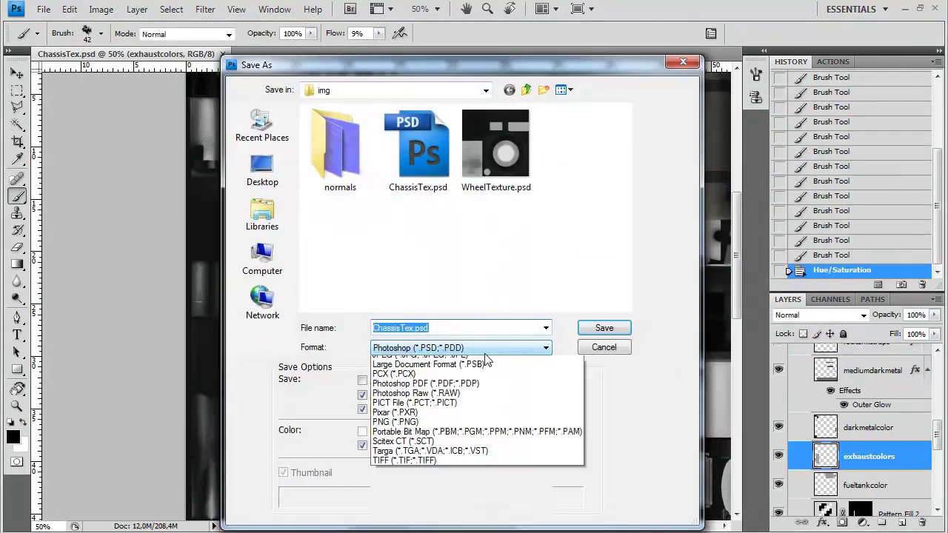
pyautogui.click(444, 530)
pyautogui.doubleClick(419, 142)
pyautogui.click(437, 214)
pyautogui.click(518, 264)
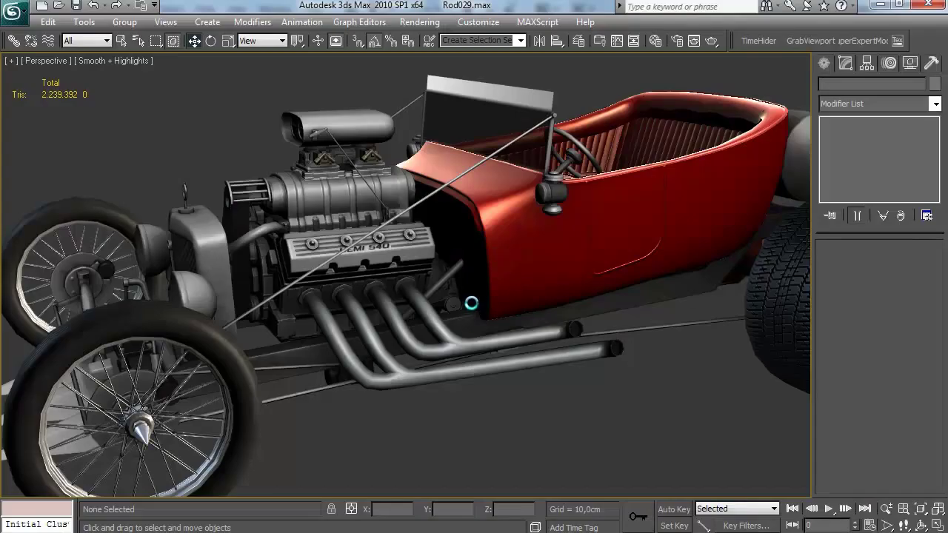
pyautogui.moveTo(434, 300); pyautogui.dragTo(592, 355)
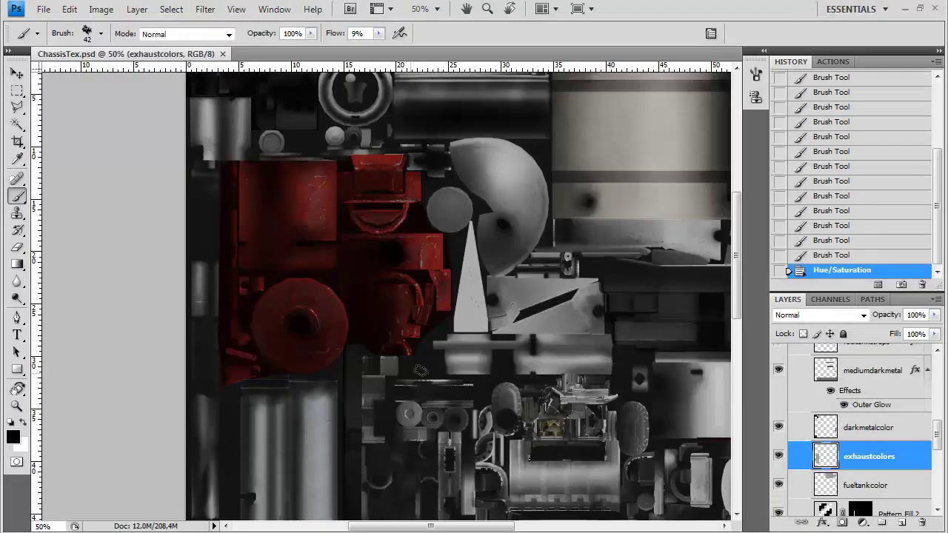
# Step: In Photoshop, duplicate the Pattern Fill 2 layer and move the copy to the top of the normals group
pyautogui.scroll(-4, 900, 406)
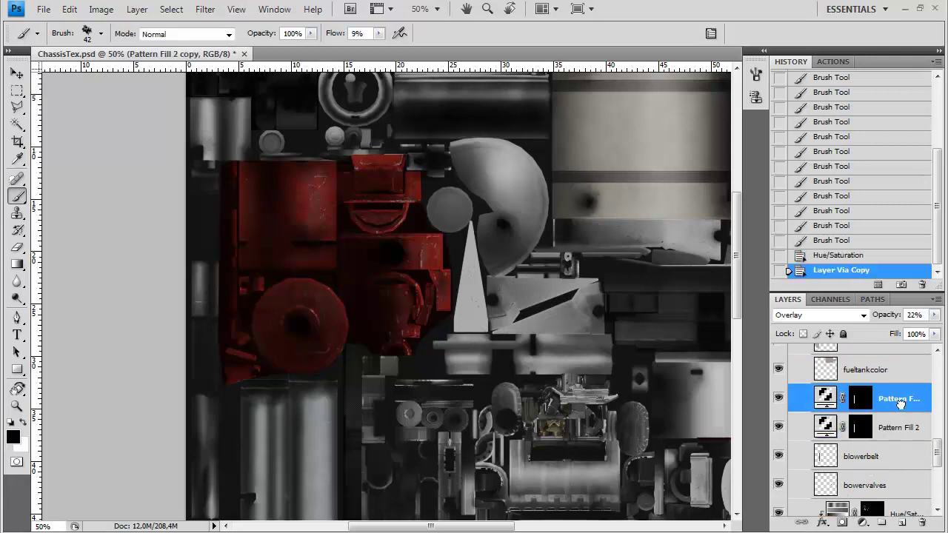
pyautogui.moveTo(894, 505); pyautogui.dragTo(818, 482)
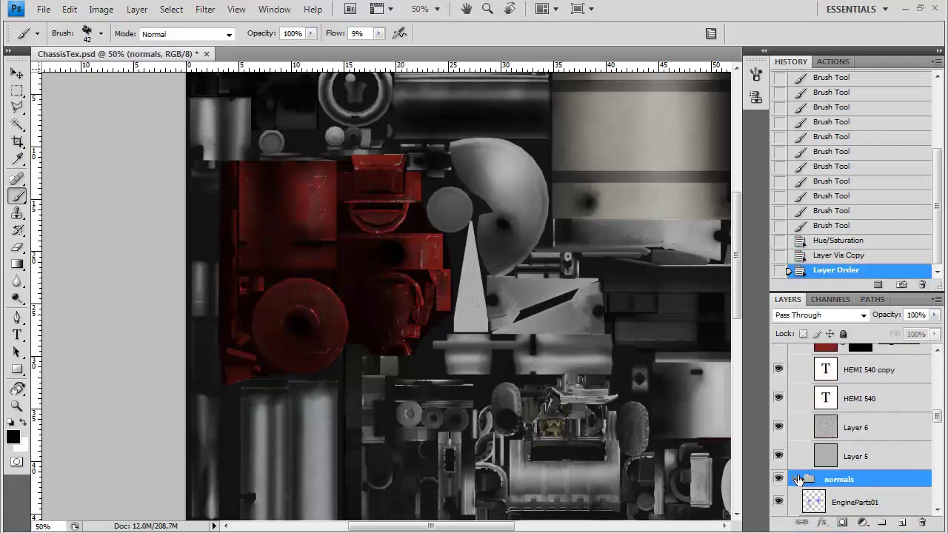
pyautogui.click(798, 479)
pyautogui.moveTo(897, 320); pyautogui.dragTo(883, 480)
pyautogui.scroll(10, 814, 444)
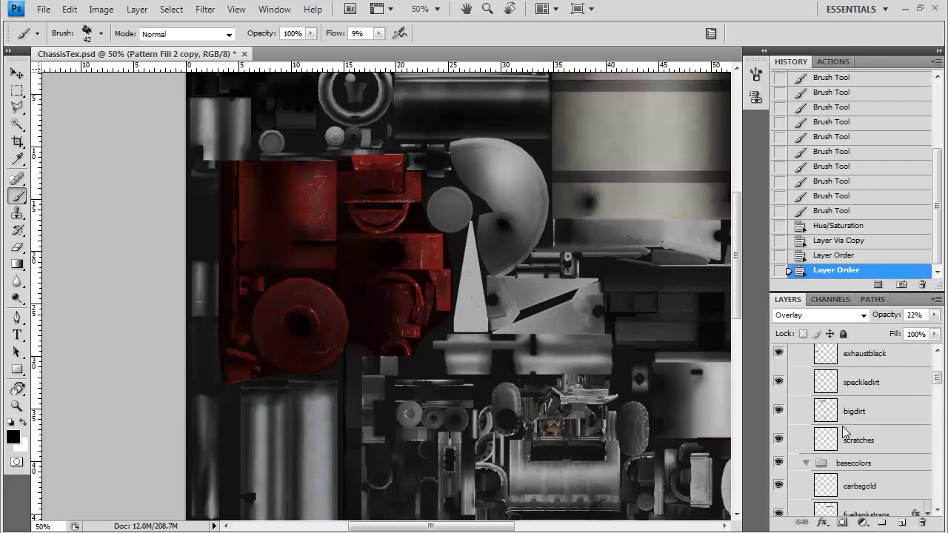
# Step: Collapse the basecolors, dirtoverlays, specialoverlays and diffuse groups, and hide the diffuse group to show the normal map
pyautogui.click(806, 405)
pyautogui.scroll(3, 805, 406)
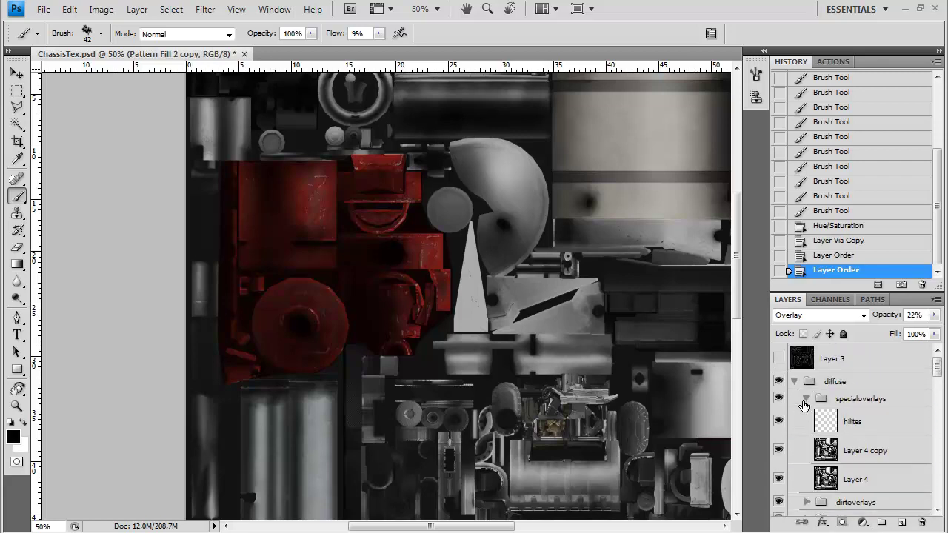
pyautogui.click(805, 399)
pyautogui.click(795, 382)
pyautogui.click(779, 381)
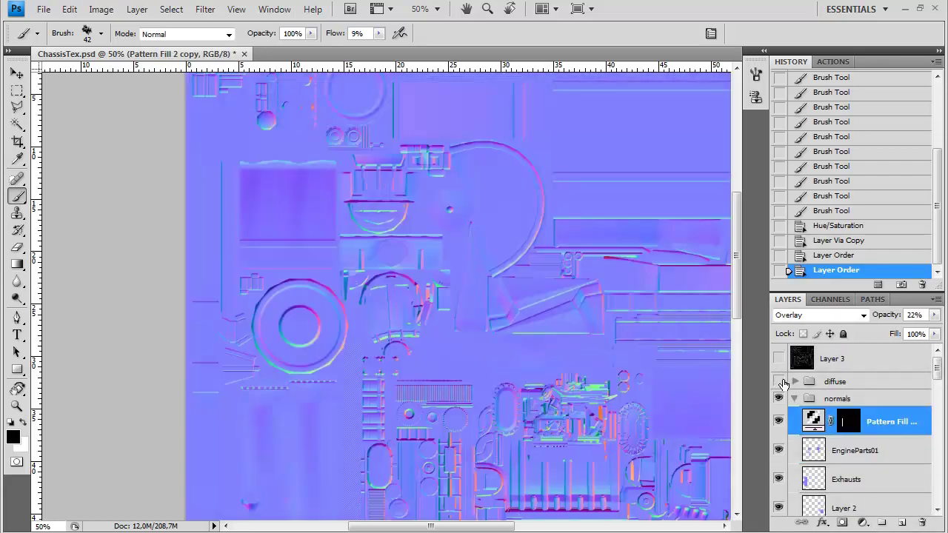
# Step: Set the Pattern Fill 2 copy layer to Normal blending at 100% opacity
pyautogui.click(820, 315)
pyautogui.click(811, 9)
pyautogui.hotkey('ctrl', '1')
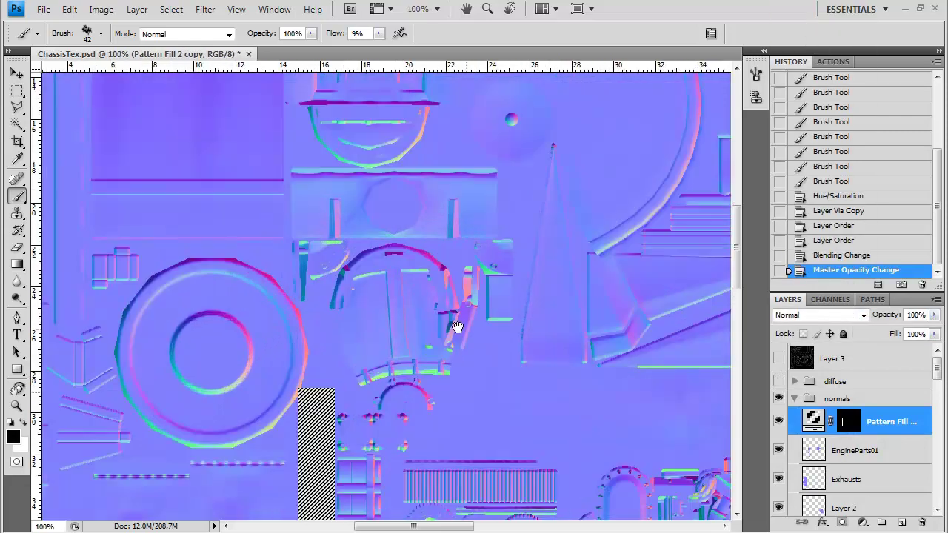
pyautogui.scroll(-5, 476, 281)
pyautogui.click(893, 454)
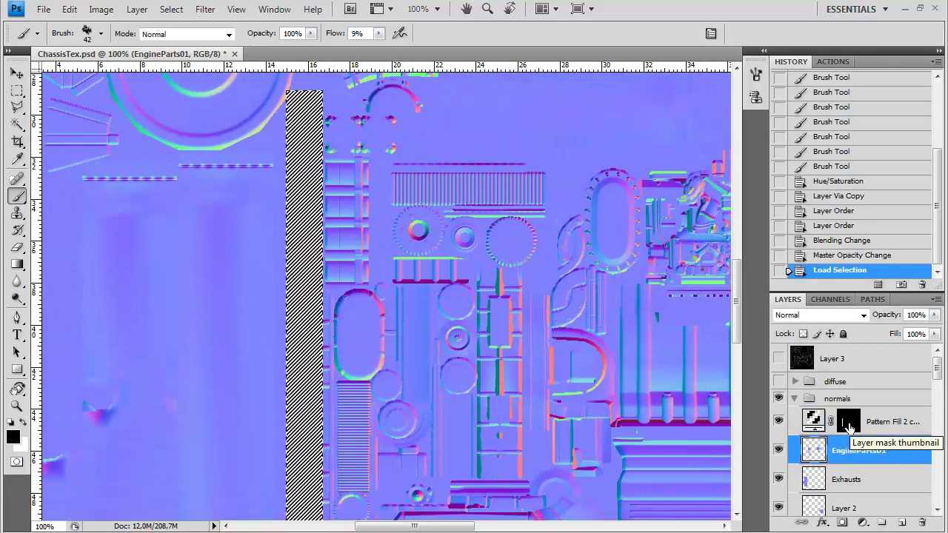
pyautogui.hotkey('ctrl', 'd')
pyautogui.hotkey('ctrl', 'BackSpace')
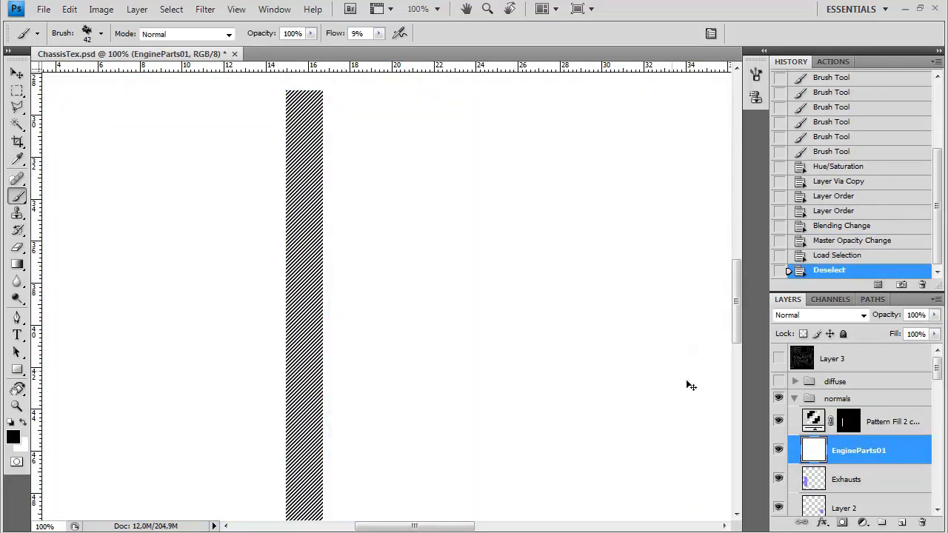
# Step: Fill the mask of Pattern Fill 2 copy with white and rasterize the layer
pyautogui.click(852, 428)
pyautogui.hotkey('ctrl', 'BackSpace')
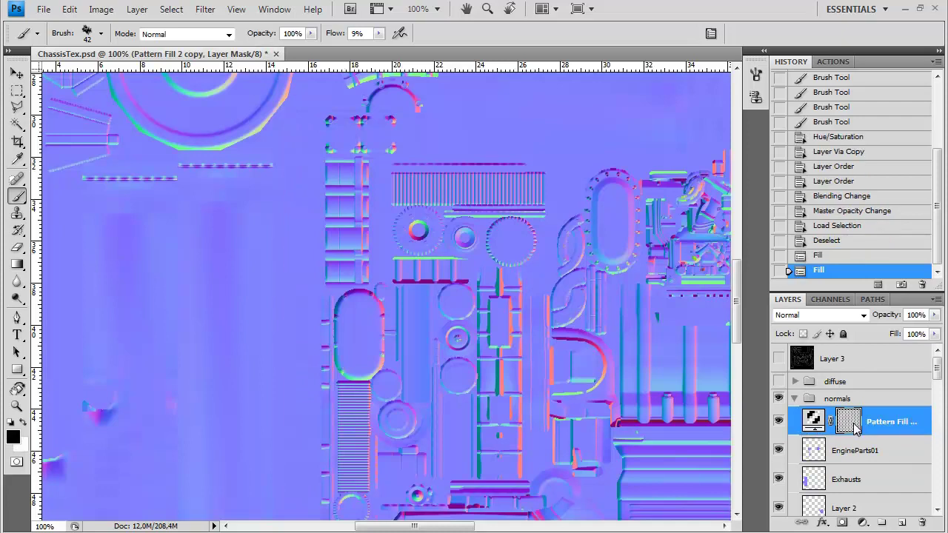
pyautogui.press('x')
pyautogui.hotkey('ctrl', 'BackSpace')
pyautogui.click(205, 9)
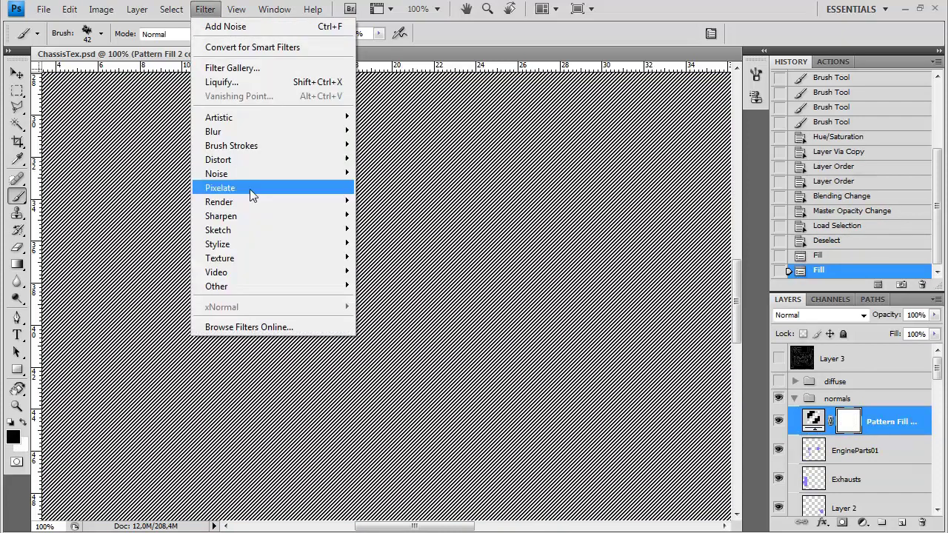
pyautogui.click(871, 453)
pyautogui.rightClick(888, 427)
pyautogui.click(841, 186)
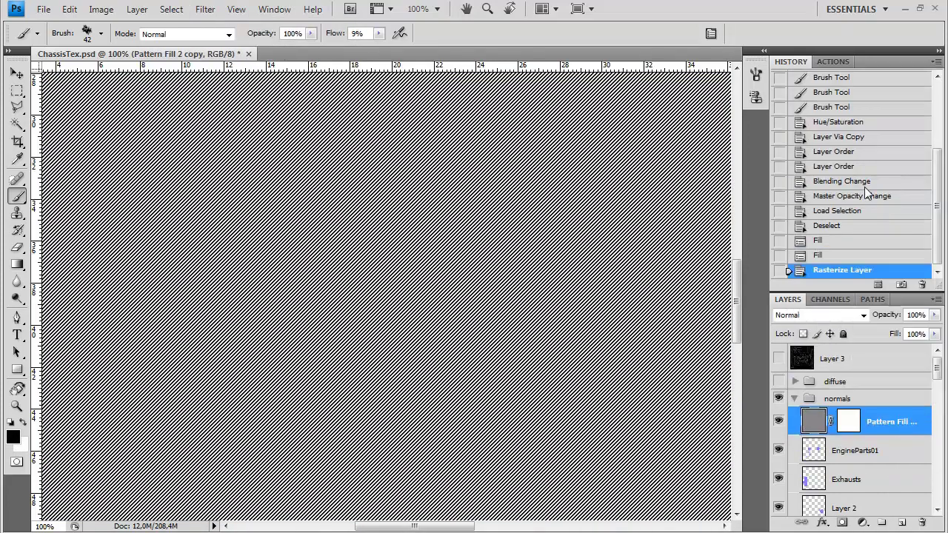
# Step: Try converting the striped pattern to a normal map with xNormal Height2Normals, using smooth 0.600, the 4SAMPLES method and Y- swizzle
pyautogui.click(171, 9)
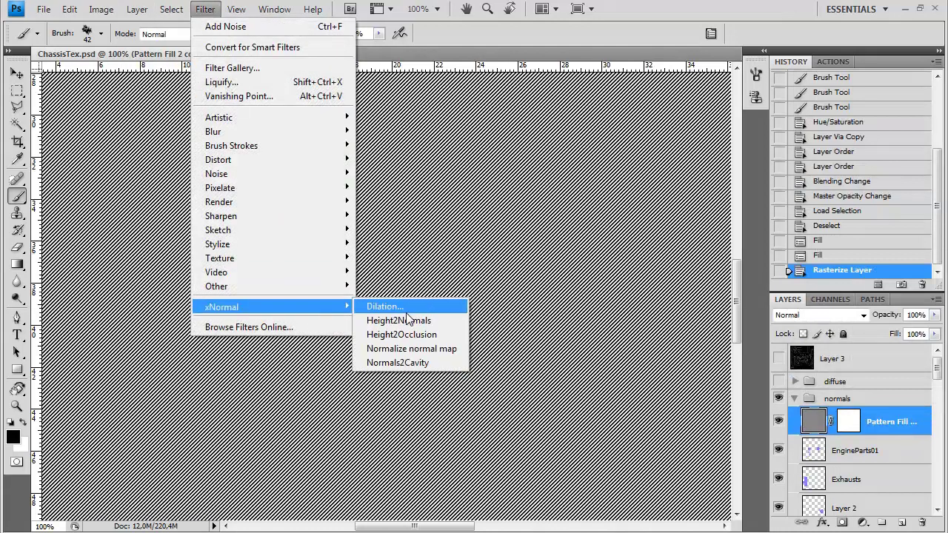
pyautogui.click(463, 322)
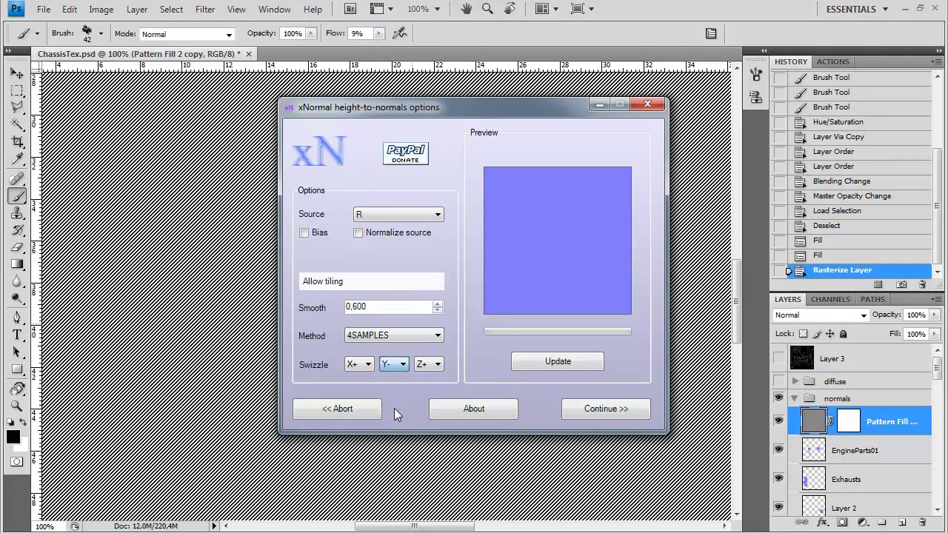
pyautogui.click(606, 408)
# Step: Try limiting the converted stripes to the Pattern Fill 2 mask area by filling the copy's mask with black over the inverted selection
pyautogui.click(796, 384)
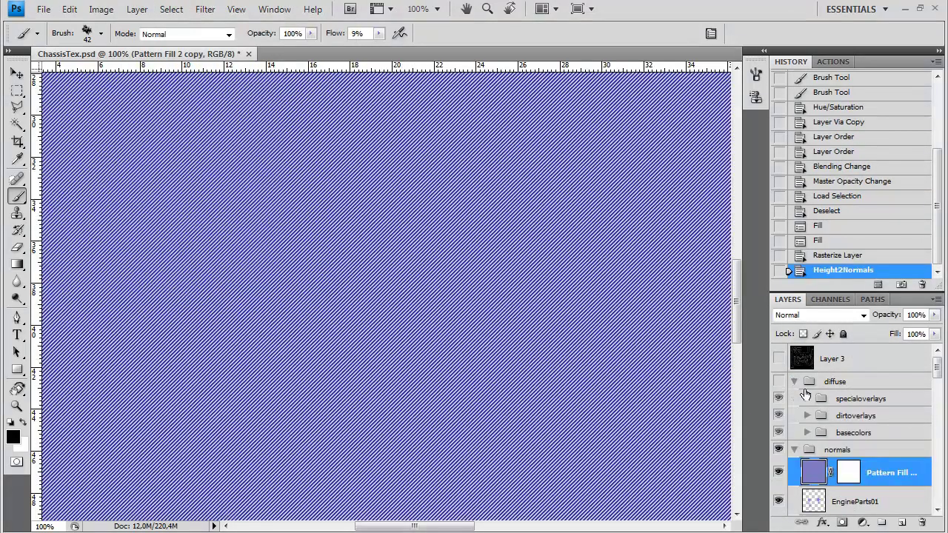
pyautogui.click(805, 432)
pyautogui.scroll(-4, 807, 435)
pyautogui.keyDown('ctrl'); pyautogui.click(866, 454); pyautogui.keyUp('ctrl')
pyautogui.scroll(5, 836, 429)
pyautogui.click(806, 376)
pyautogui.scroll(-1, 809, 379)
pyautogui.hotkey('alt', 'BackSpace')
pyautogui.press('x')
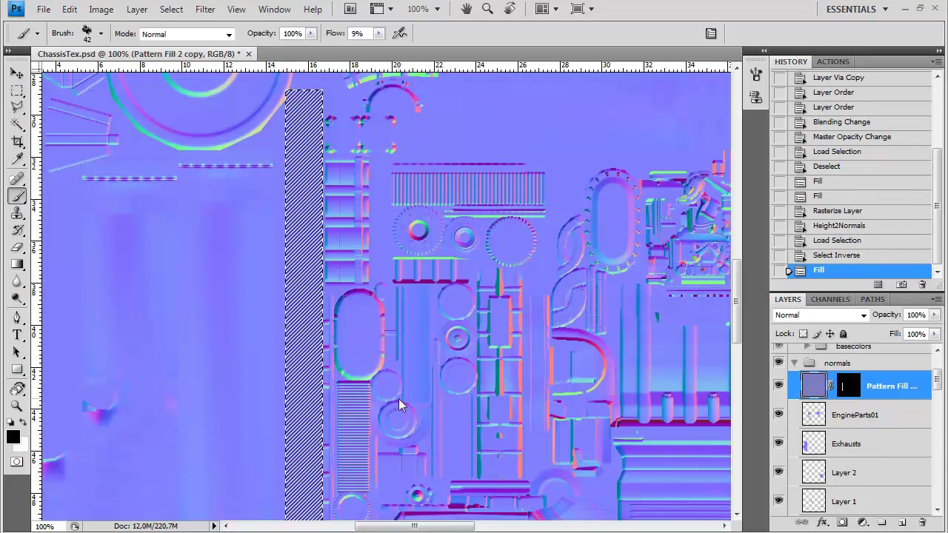
pyautogui.hotkey('ctrl', 'd')
pyautogui.hotkey('ctrl', '+')
pyautogui.scroll(3, 895, 429)
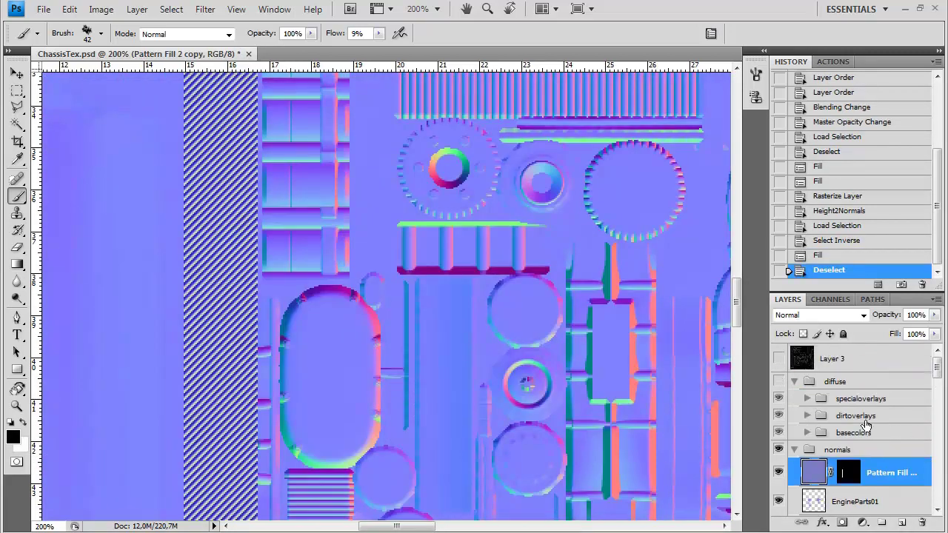
# Step: Revert the history to the Rasterize Layer state and delete the layer mask of Pattern Fill 2 copy
pyautogui.click(844, 211)
pyautogui.click(853, 196)
pyautogui.click(848, 212)
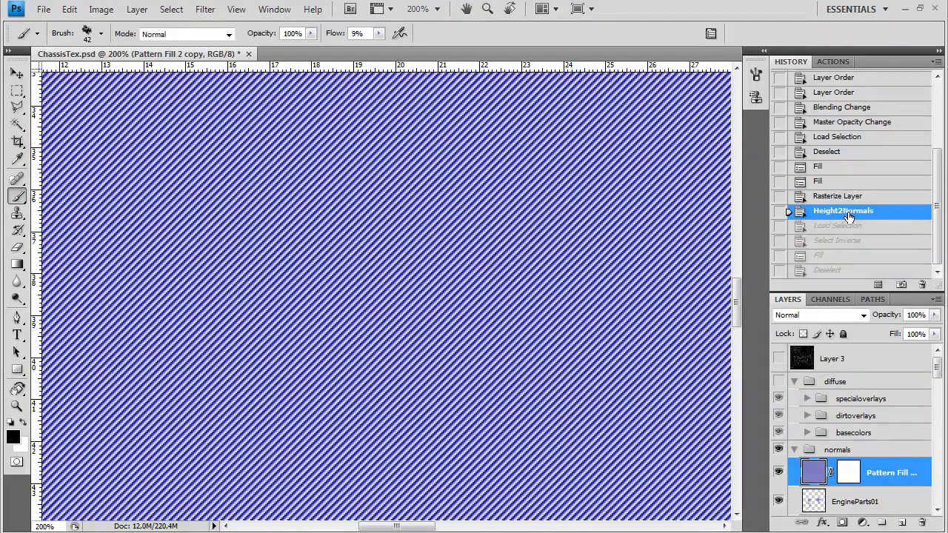
pyautogui.click(848, 199)
pyautogui.rightClick(853, 476)
pyautogui.click(821, 366)
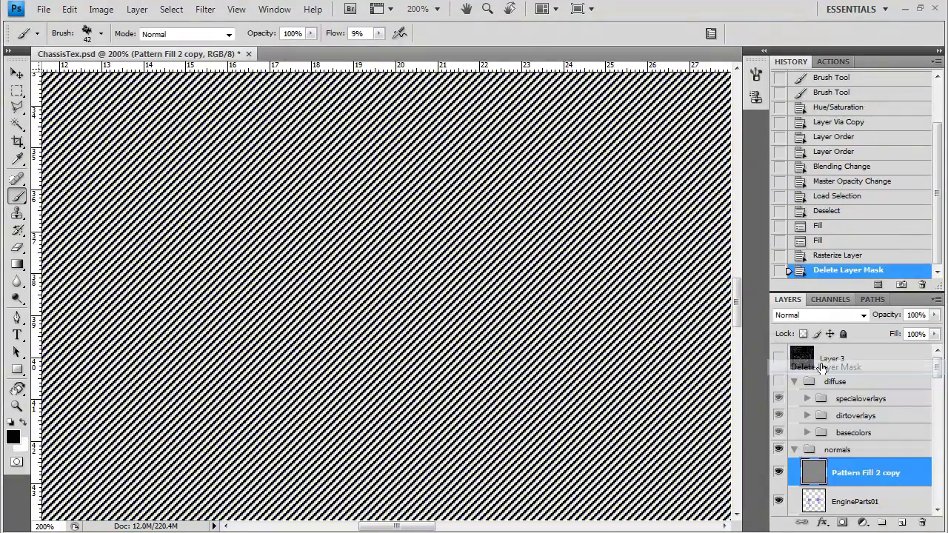
# Step: Convert the striped Pattern Fill 2 copy to a normal map with xNormal Height2Normals, using AvgRGB source, smooth 0.600, 4SAMPLES and Y- swizzle
pyautogui.click(205, 9)
pyautogui.moveTo(233, 306)
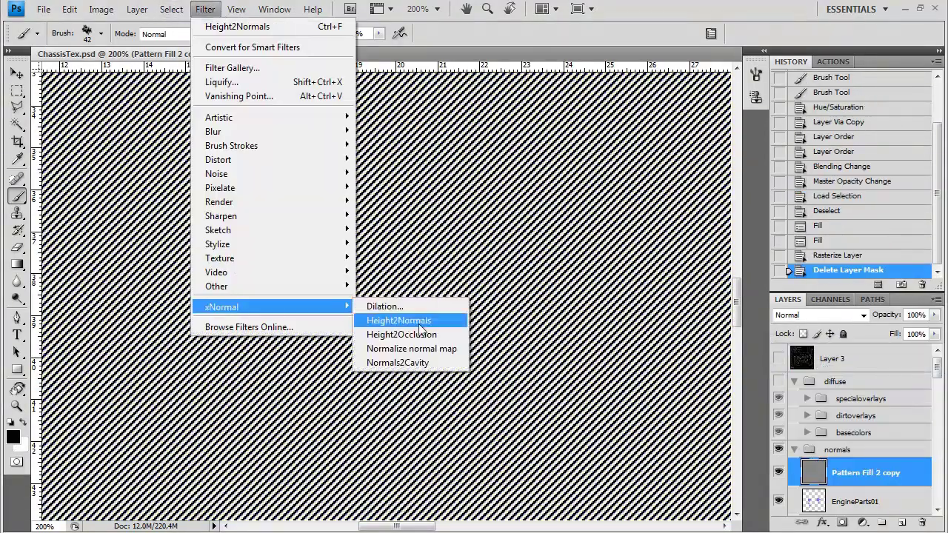
pyautogui.click(417, 326)
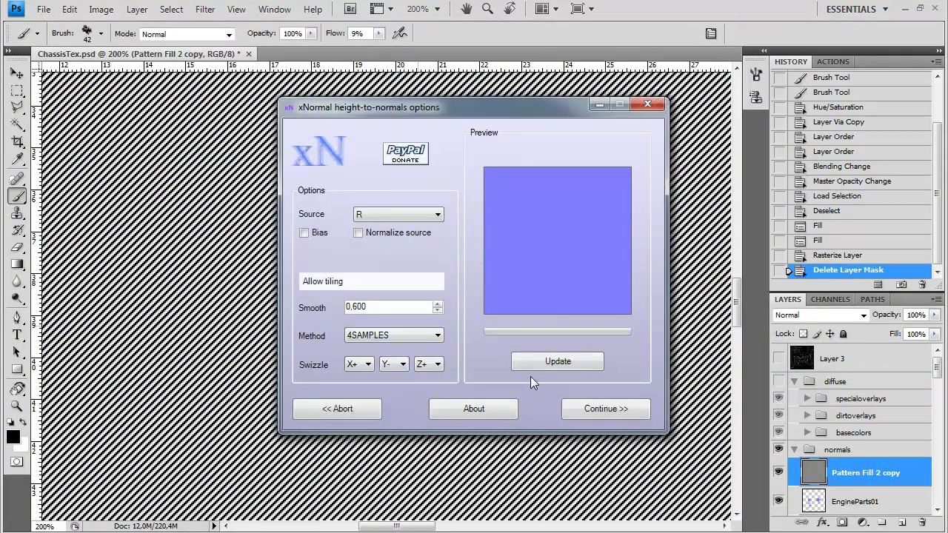
pyautogui.click(437, 214)
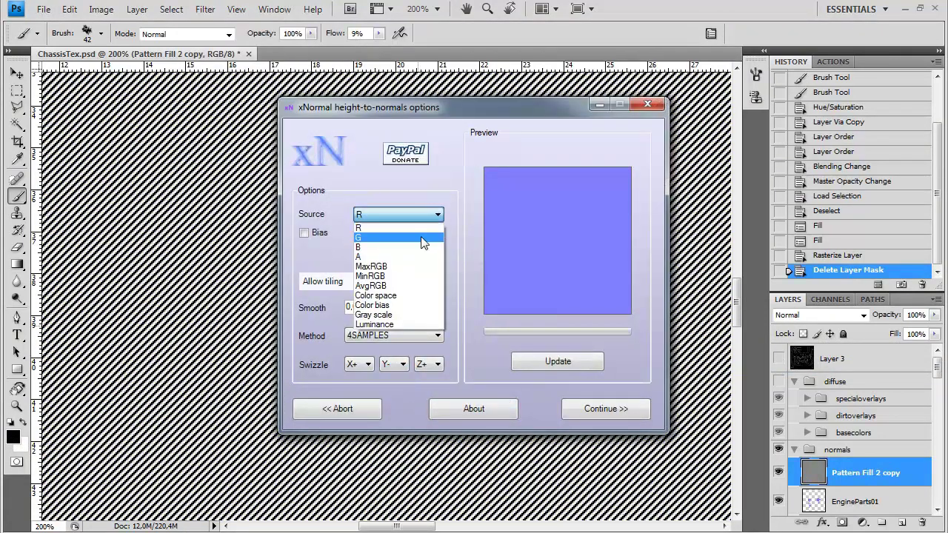
pyautogui.click(396, 285)
pyautogui.click(481, 409)
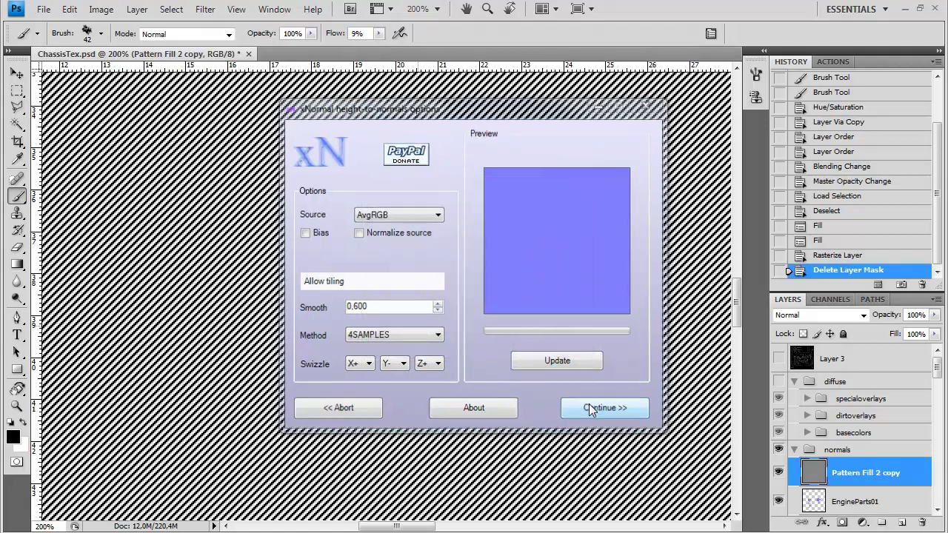
pyautogui.click(480, 338)
pyautogui.click(586, 408)
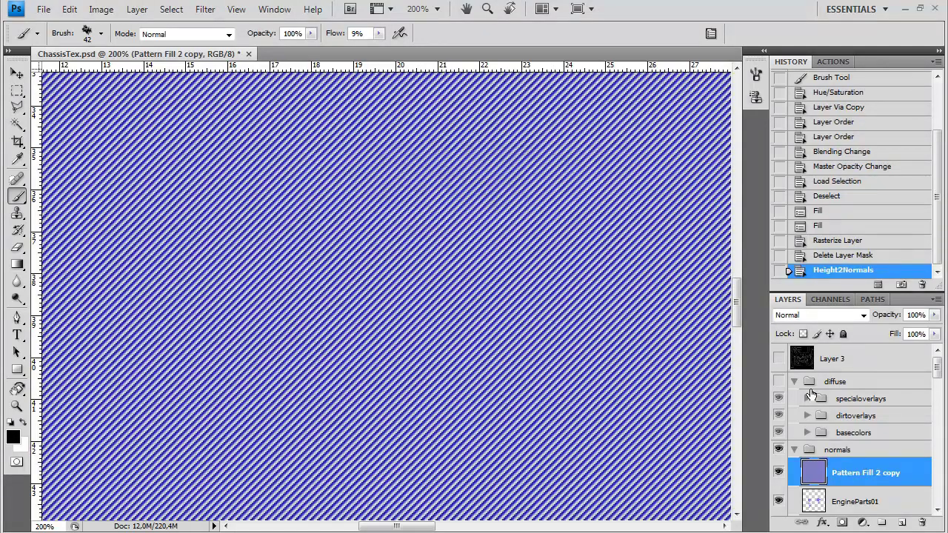
# Step: Mask the converted stripes on Pattern Fill 2 copy to the belt strip, using a selection loaded from the diffuse base colors
pyautogui.click(830, 300)
pyautogui.click(835, 378)
pyautogui.click(831, 347)
pyautogui.click(815, 320)
pyautogui.click(800, 302)
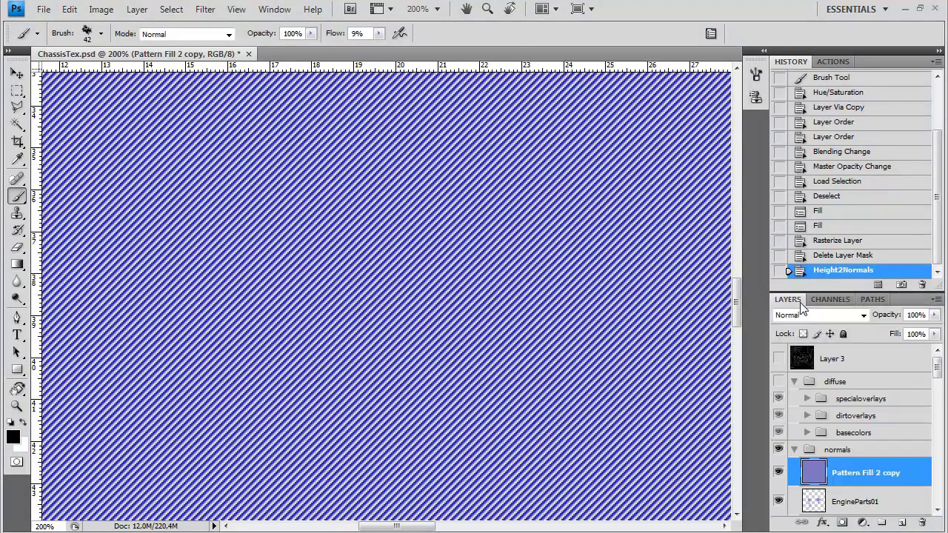
pyautogui.click(804, 432)
pyautogui.scroll(-4, 833, 452)
pyautogui.keyDown('ctrl'); pyautogui.click(861, 454); pyautogui.keyUp('ctrl')
pyautogui.scroll(4, 844, 444)
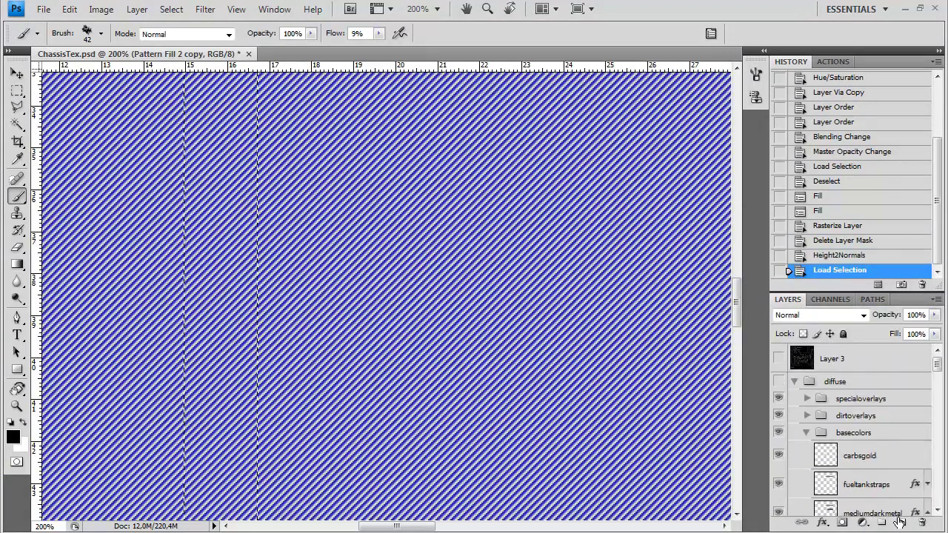
pyautogui.click(844, 522)
pyautogui.scroll(3, 814, 415)
pyautogui.click(794, 381)
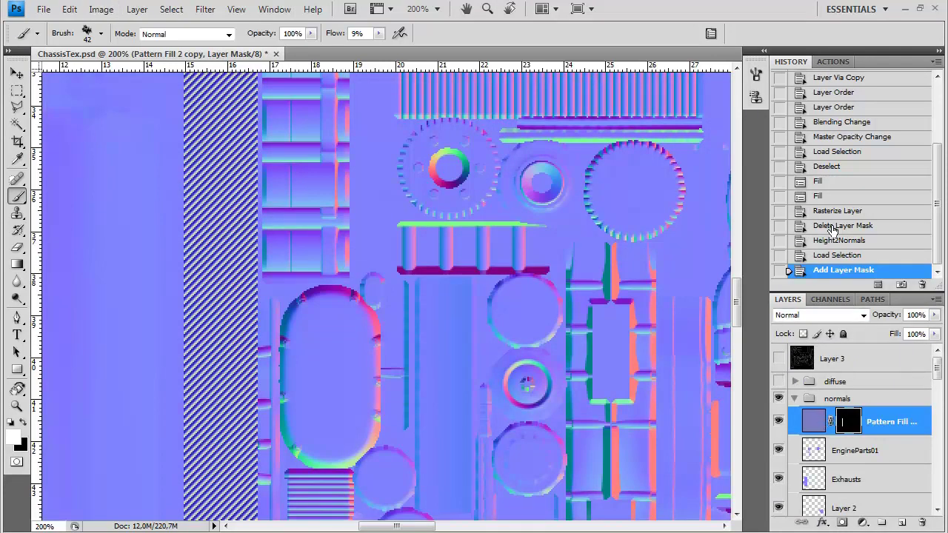
# Step: Set the blending mode of Pattern Fill 2 copy to Overlay
pyautogui.click(819, 62)
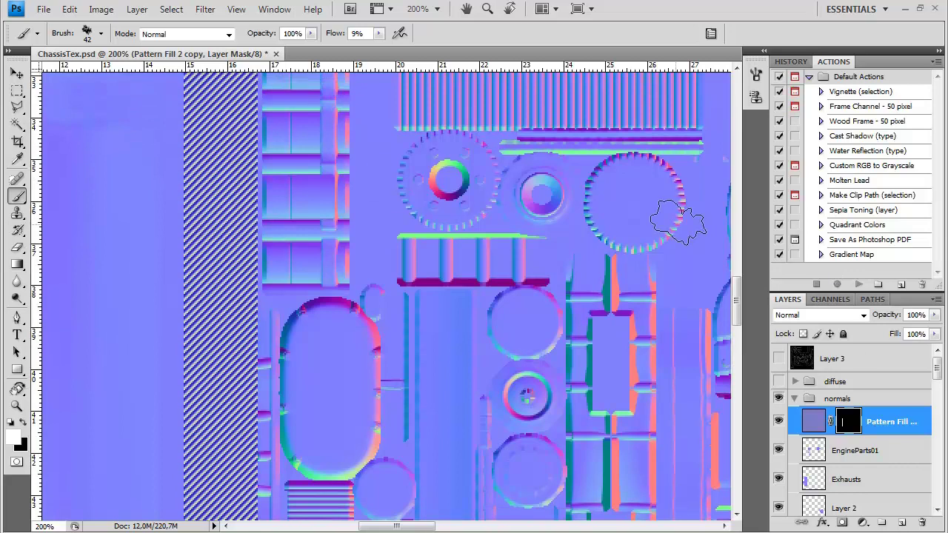
pyautogui.click(820, 314)
pyautogui.click(804, 182)
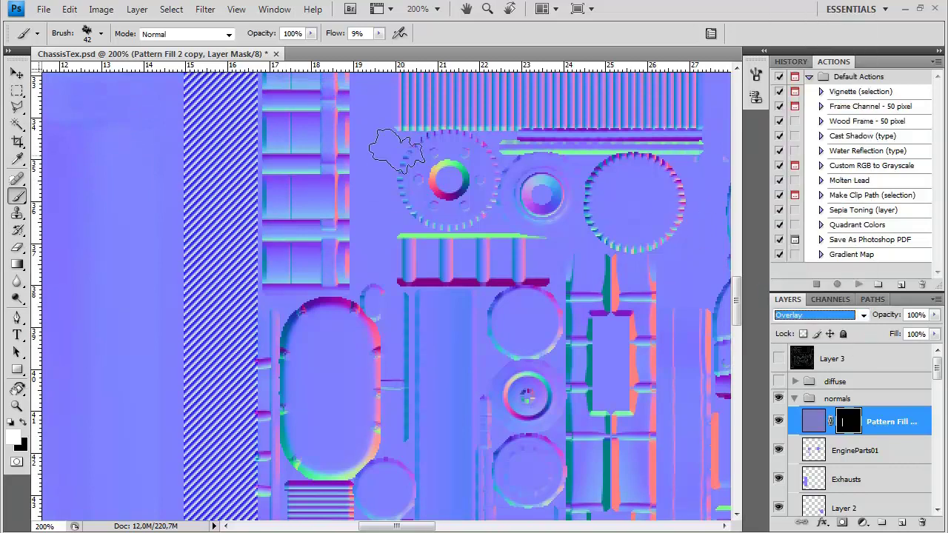
# Step: Apply Levels to the layer image of Pattern Fill 2 copy, limiting the Blue channel's maximum output level to 128
pyautogui.click(101, 9)
pyautogui.click(814, 421)
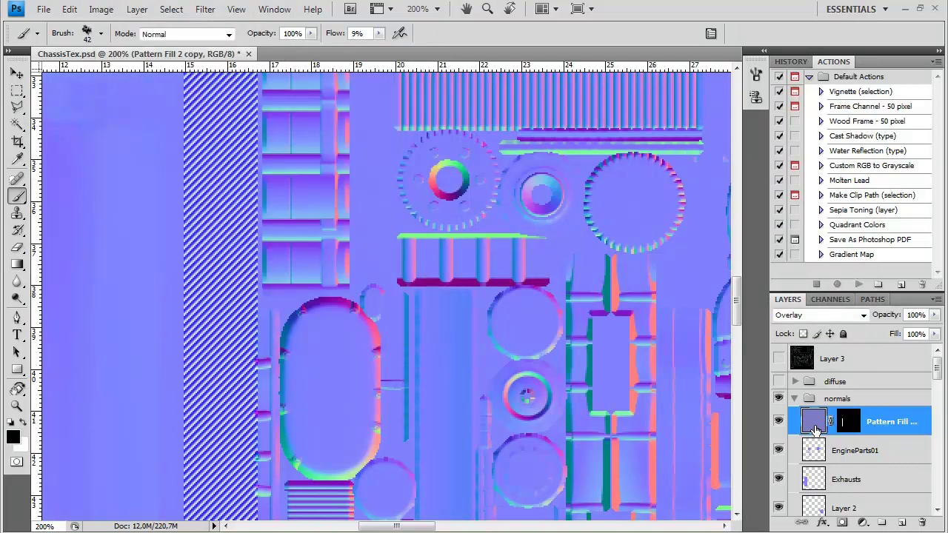
pyautogui.click(102, 8)
pyautogui.moveTo(118, 43)
pyautogui.click(492, 59)
pyautogui.click(518, 190)
pyautogui.click(537, 220)
pyautogui.click(544, 281)
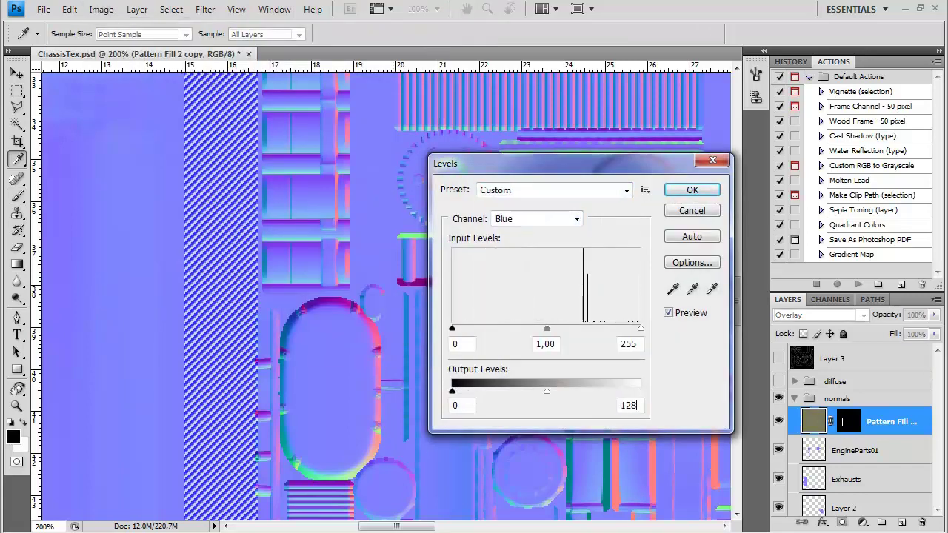
pyautogui.press('Return')
pyautogui.press('b')
# Step: Reduce the opacity of Pattern Fill 2 copy to 22%
pyautogui.moveTo(901, 333); pyautogui.dragTo(876, 333)
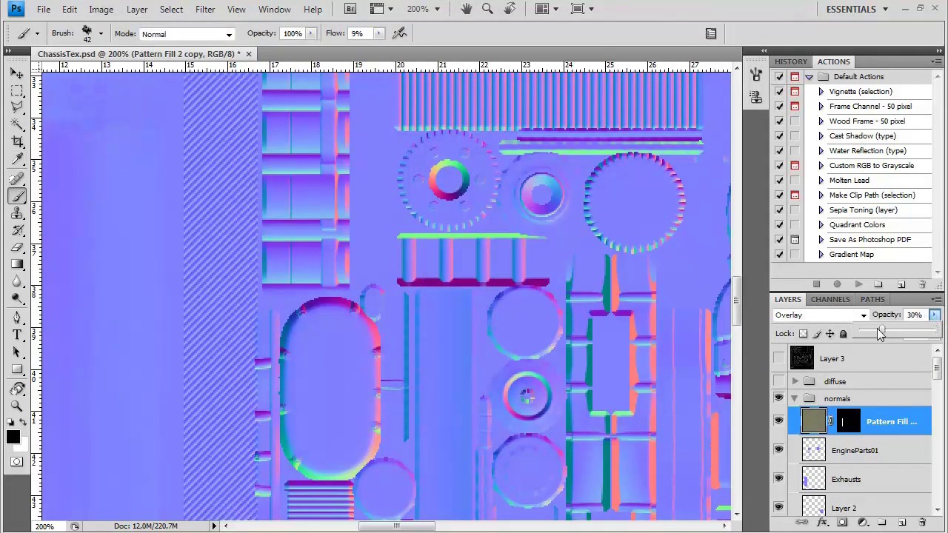
pyautogui.click(886, 452)
pyautogui.click(881, 433)
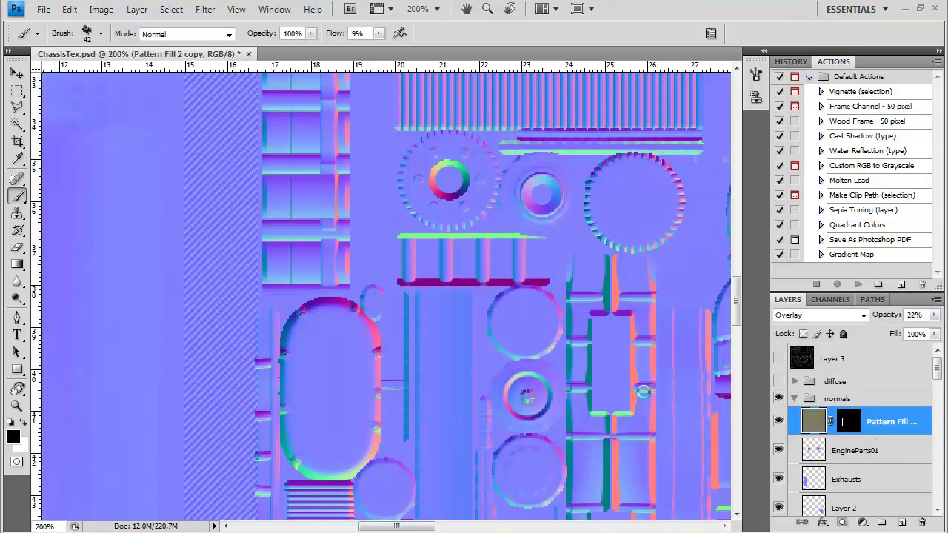
# Step: Save the normal map as a Targa copy over MiscNormals.tga in the normals folder, keeping alpha channels enabled
pyautogui.hotkey('ctrl', 'shift', 's')
pyautogui.click(466, 347)
pyautogui.click(414, 524)
pyautogui.click(496, 177)
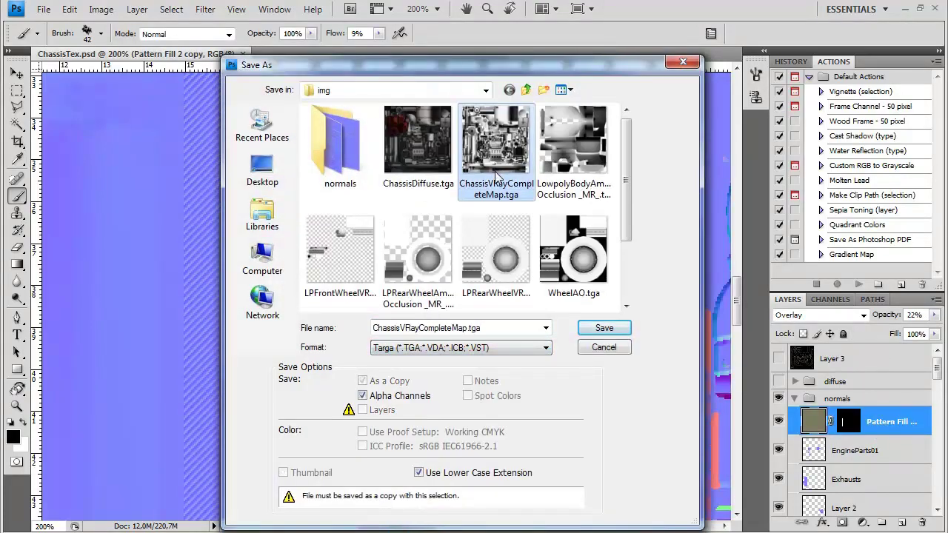
pyautogui.scroll(-2, 415, 181)
pyautogui.scroll(3, 351, 178)
pyautogui.doubleClick(345, 160)
pyautogui.scroll(-8, 567, 248)
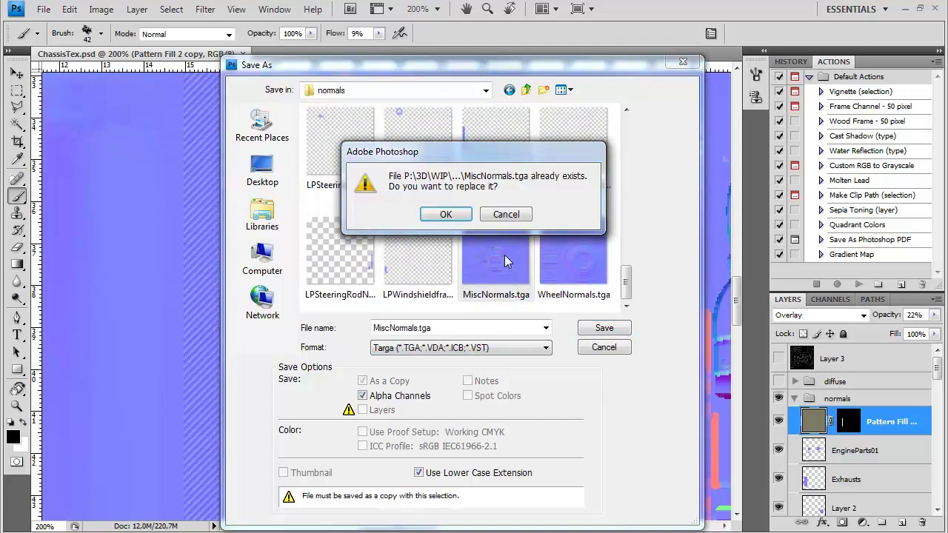
pyautogui.click(435, 217)
pyautogui.click(520, 265)
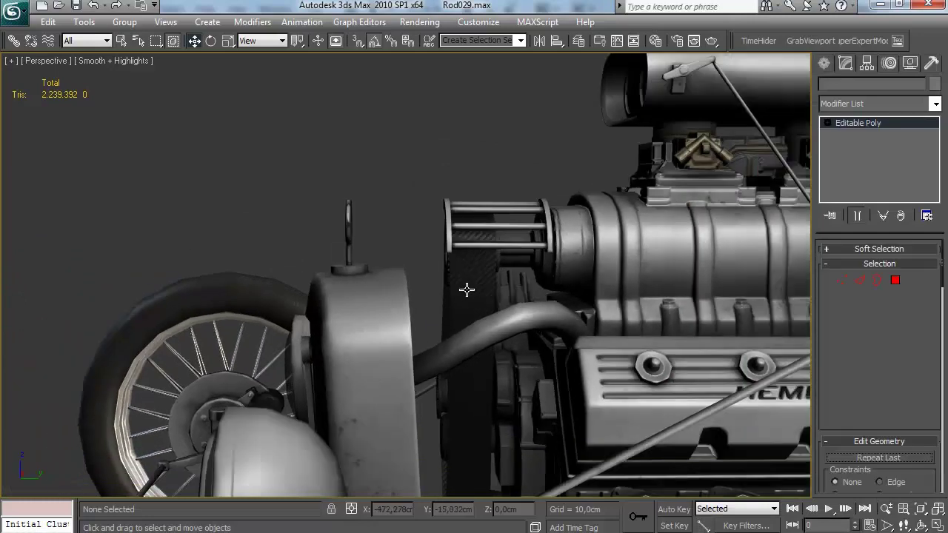
# Step: Switch to 3ds Max and examine the belt, engine and whole chassis with the updated normal map from several angles
pyautogui.click(466, 290)
pyautogui.press('z')
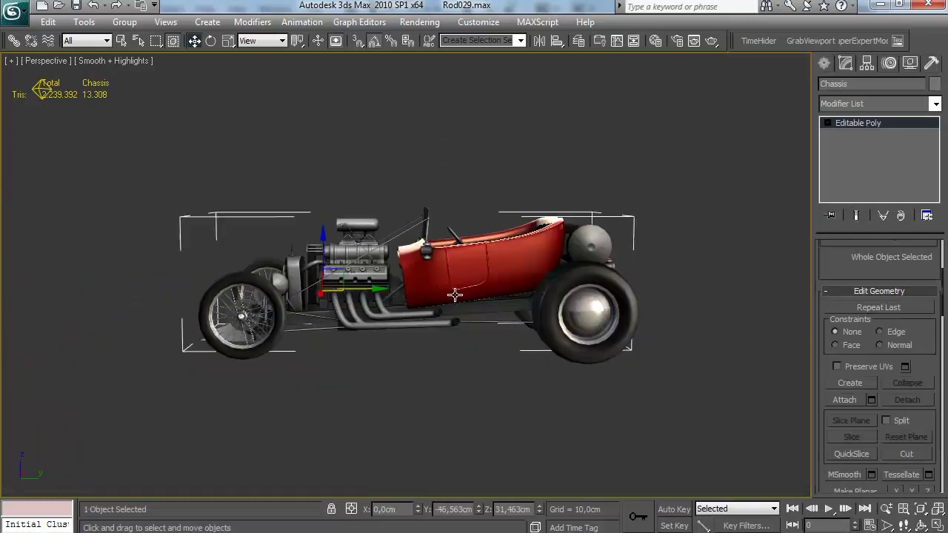
pyautogui.moveTo(42, 89); pyautogui.dragTo(81, 129)
pyautogui.scroll(8, 268, 300)
pyautogui.moveTo(269, 301); pyautogui.dragTo(341, 335)
pyautogui.scroll(4, 344, 361)
pyautogui.scroll(-6, 340, 335)
pyautogui.moveTo(488, 322); pyautogui.dragTo(549, 324)
pyautogui.scroll(-3, 395, 280)
pyautogui.scroll(5, 542, 297)
pyautogui.scroll(-3, 535, 271)
pyautogui.scroll(5, 525, 289)
pyautogui.scroll(-4, 553, 322)
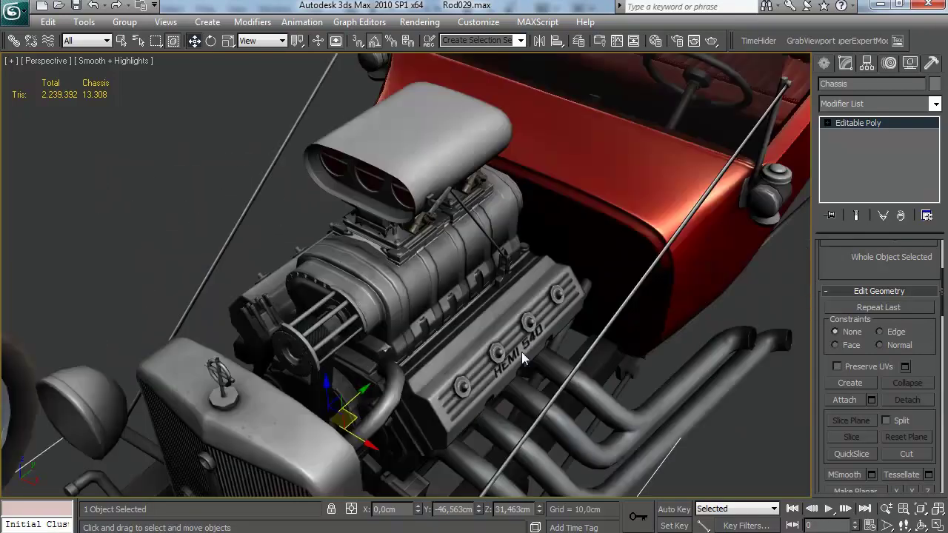
pyautogui.moveTo(521, 352); pyautogui.dragTo(458, 436)
pyautogui.scroll(5, 501, 455)
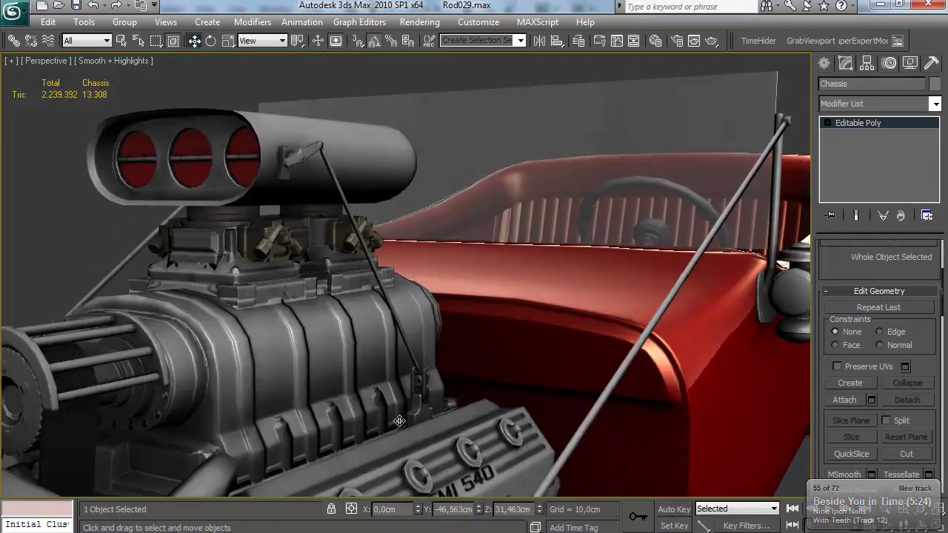
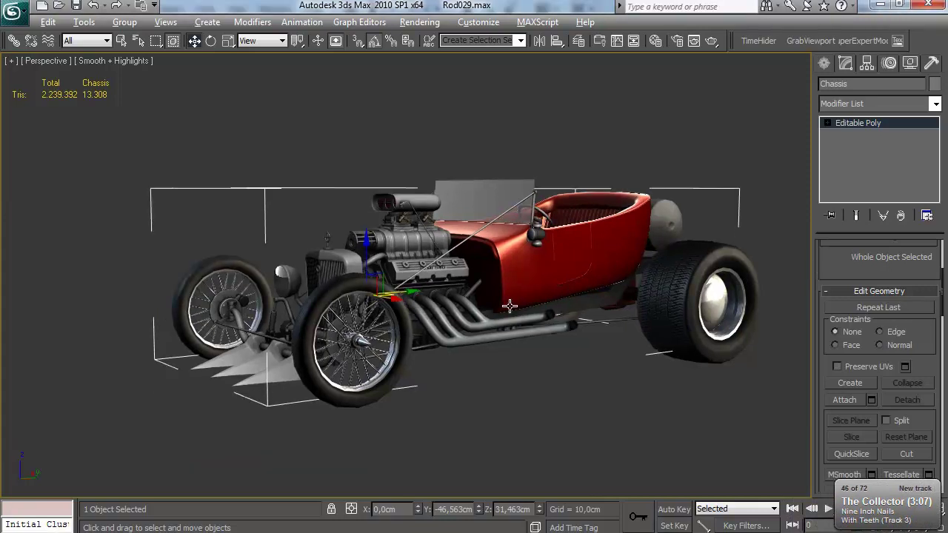
pyautogui.moveTo(601, 295); pyautogui.dragTo(539, 320)
pyautogui.scroll(5, 553, 300)
pyautogui.scroll(-5, 539, 321)
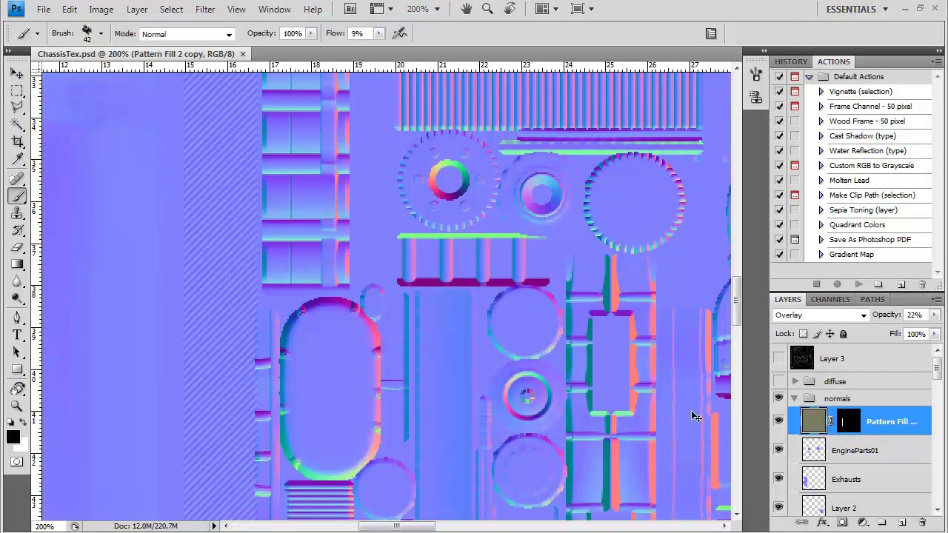
# Step: Duplicate the diffuse group in Photoshop's ChassisTex.psd, rename the copy as specular and make it visible
pyautogui.hotkey('ctrl', '-')
pyautogui.hotkey('ctrl', '-')
pyautogui.hotkey('ctrl', '-')
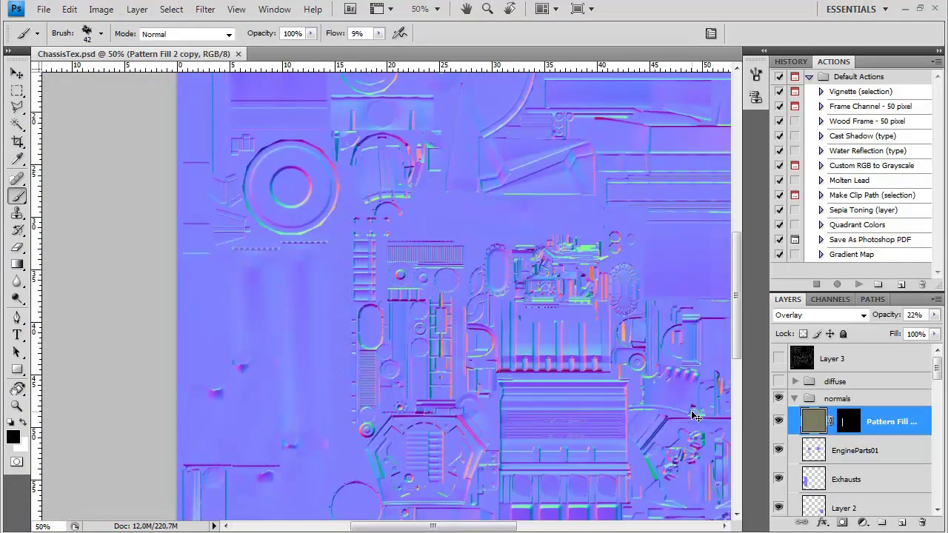
pyautogui.hotkey('ctrl', '-')
pyautogui.hotkey('ctrl', '-')
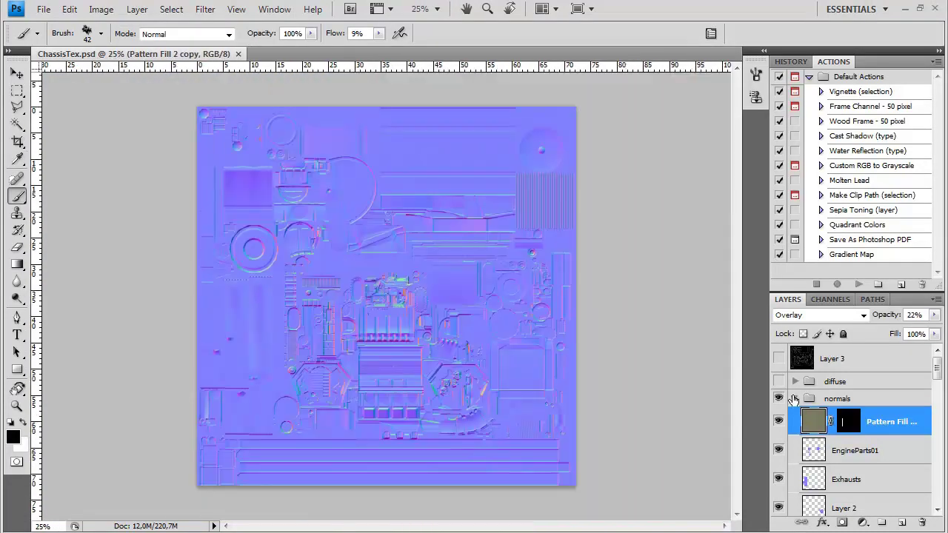
pyautogui.click(794, 399)
pyautogui.click(803, 382)
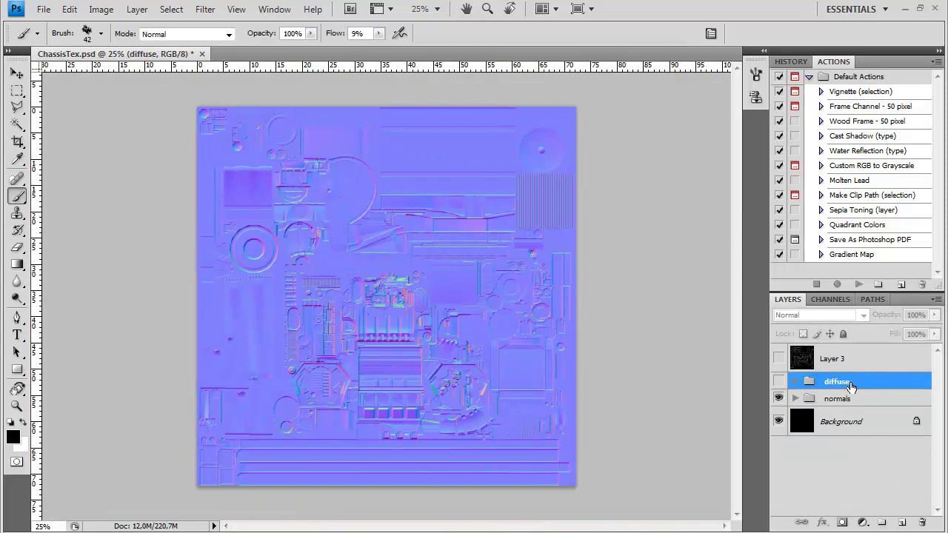
pyautogui.moveTo(849, 386); pyautogui.dragTo(901, 522)
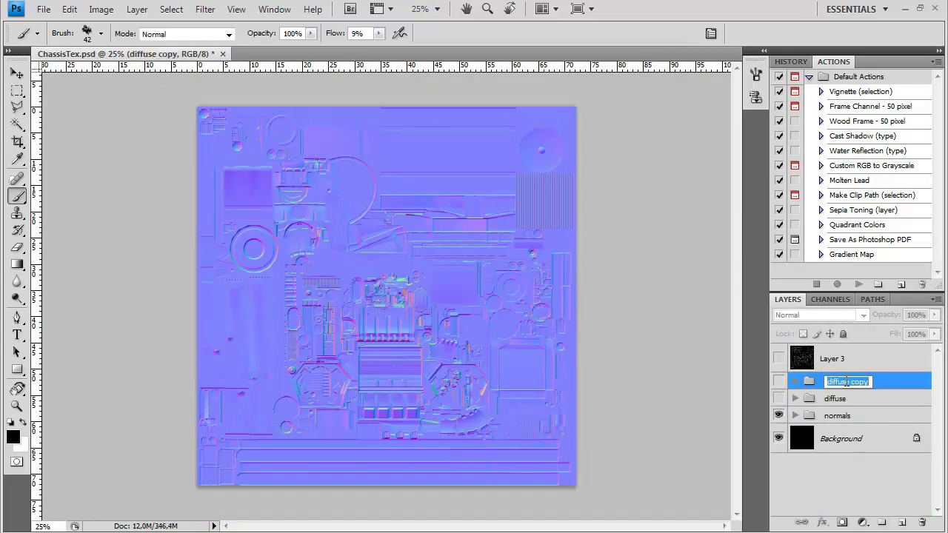
pyautogui.click(778, 381)
# Step: Delete the Color Burn layer Layer 4 copy 3 from the specialoverlays copy group inside specular
pyautogui.click(795, 382)
pyautogui.scroll(-3, 799, 387)
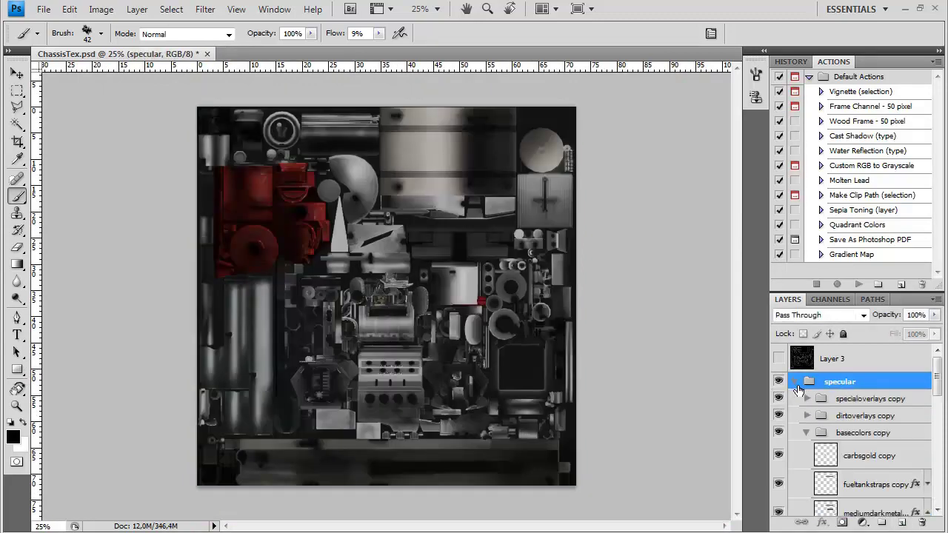
pyautogui.scroll(2, 822, 377)
pyautogui.click(806, 369)
pyautogui.click(862, 393)
pyautogui.click(871, 428)
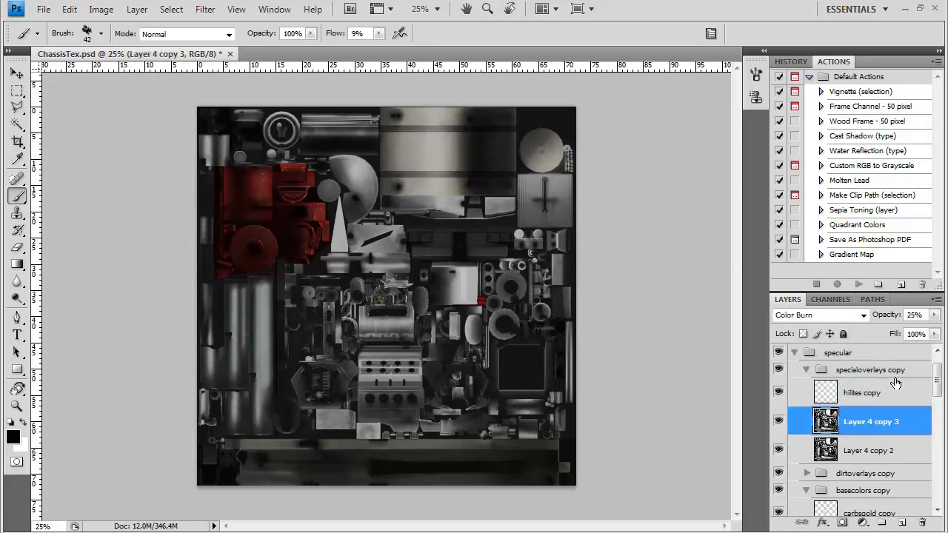
pyautogui.click(923, 522)
pyautogui.click(419, 215)
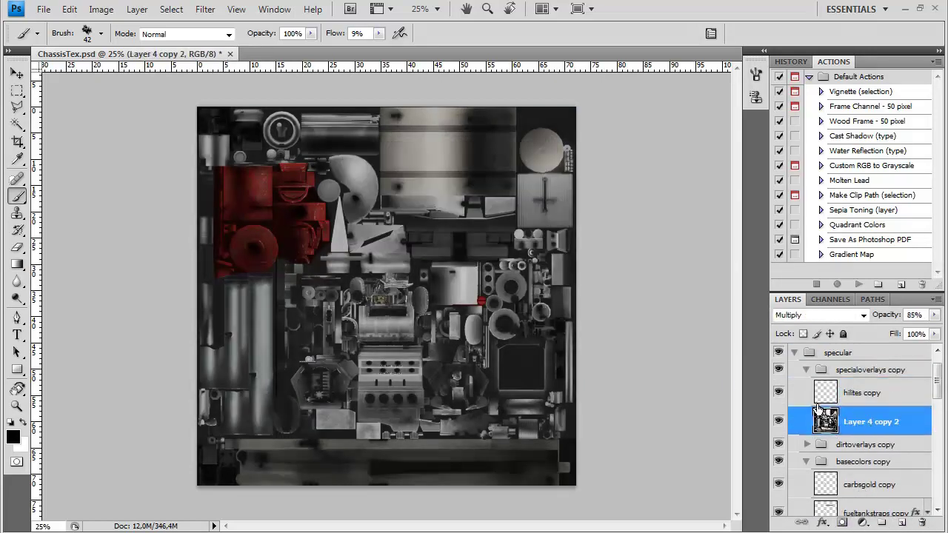
# Step: Set the opacity of Layer 4 copy 2 to 95% and hide the hilites copy layer in specialoverlays copy
pyautogui.click(934, 314)
pyautogui.moveTo(931, 334); pyautogui.dragTo(935, 337)
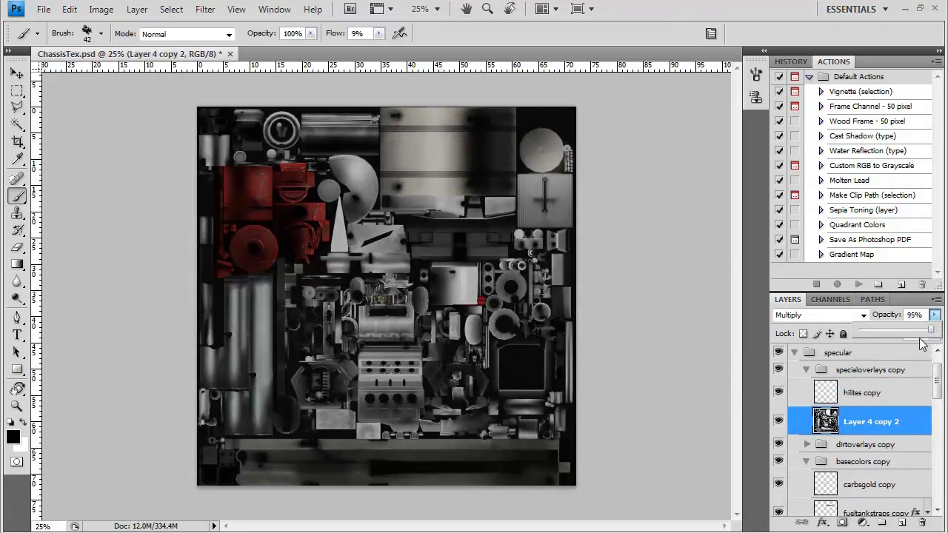
pyautogui.click(858, 395)
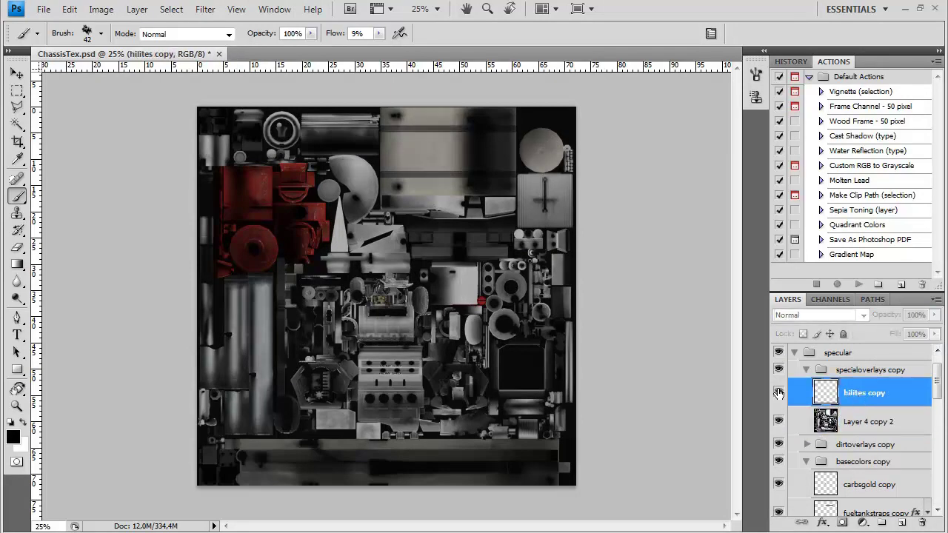
pyautogui.click(805, 369)
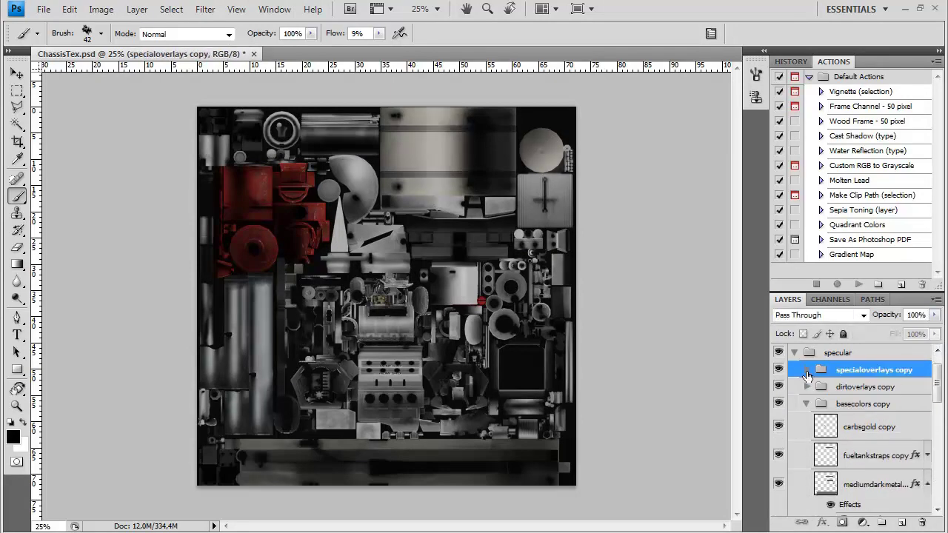
# Step: Shift the Diff_redbase copy layer toward a muted reddish brown with Hue/Saturation, using hue +9 and saturation -49
pyautogui.scroll(-5, 807, 392)
pyautogui.click(830, 404)
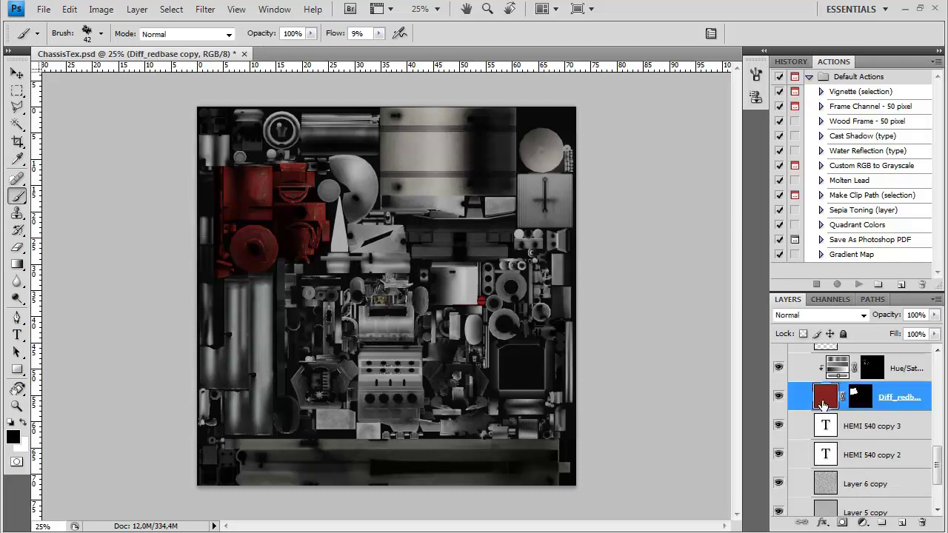
pyautogui.hotkey('ctrl', '+')
pyautogui.hotkey('ctrl', '+')
pyautogui.moveTo(327, 170); pyautogui.dragTo(514, 334)
pyautogui.hotkey('ctrl', '+')
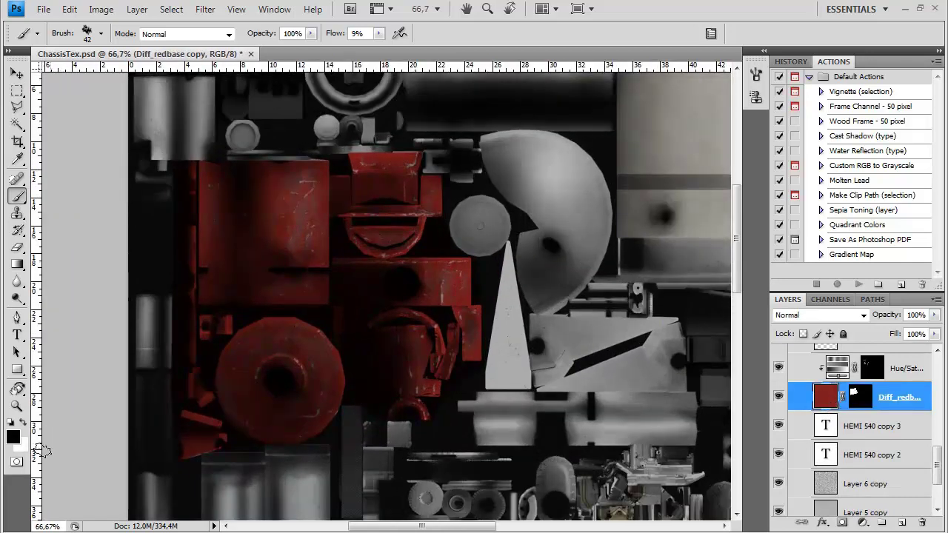
pyautogui.click(101, 9)
pyautogui.moveTo(163, 42)
pyautogui.click(362, 123)
pyautogui.moveTo(650, 205); pyautogui.dragTo(664, 218)
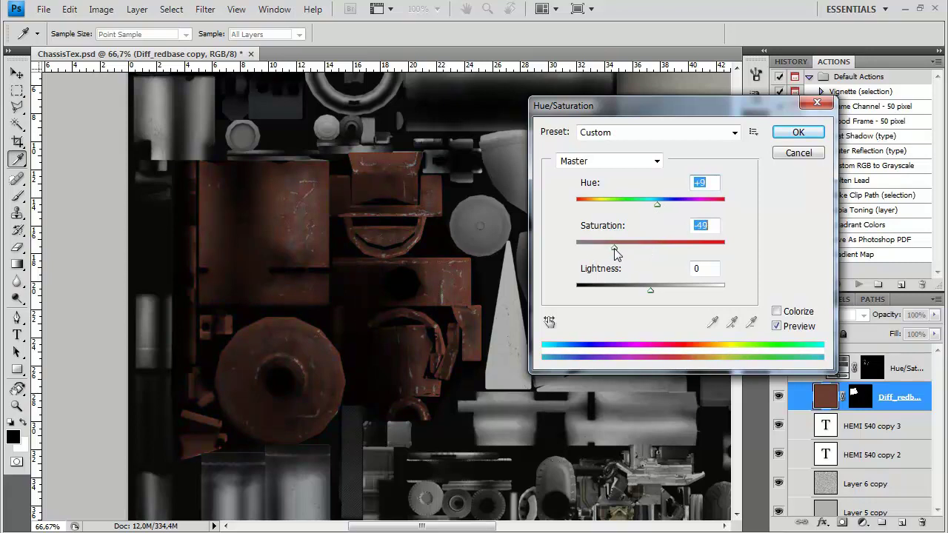
pyautogui.press('Return')
# Step: Darken the Diff_redbase copy layer by lowering its lightness with Hue/Saturation
pyautogui.moveTo(703, 506); pyautogui.dragTo(558, 299)
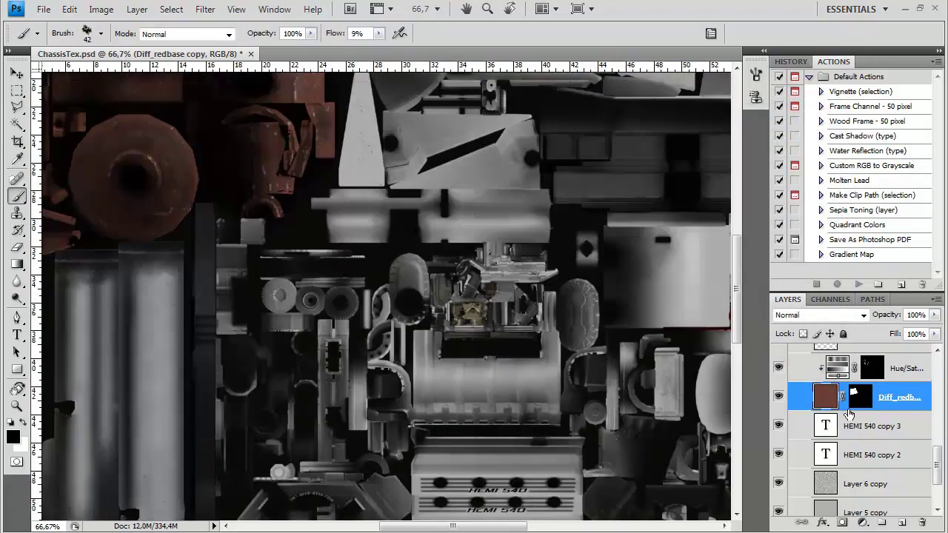
pyautogui.scroll(3, 849, 413)
pyautogui.moveTo(358, 345); pyautogui.dragTo(454, 519)
pyautogui.click(102, 9)
pyautogui.moveTo(123, 48)
pyautogui.click(303, 124)
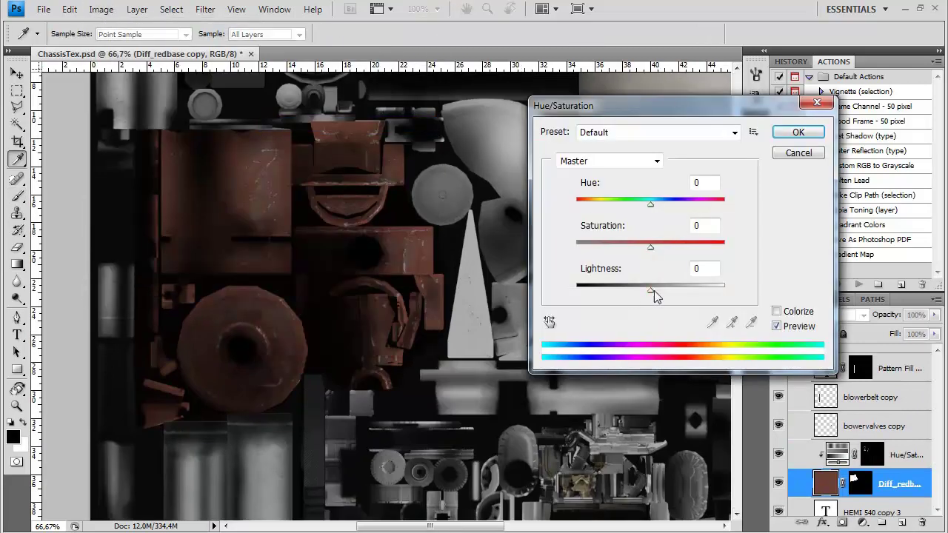
pyautogui.moveTo(651, 288); pyautogui.dragTo(629, 290)
pyautogui.click(789, 132)
# Step: Adjust the bowervalves copy layer with Hue/Saturation: set hue to +15, lower the saturation slightly and raise the lightness
pyautogui.moveTo(471, 436); pyautogui.dragTo(376, 259)
pyautogui.click(882, 429)
pyautogui.moveTo(648, 405); pyautogui.dragTo(319, 340)
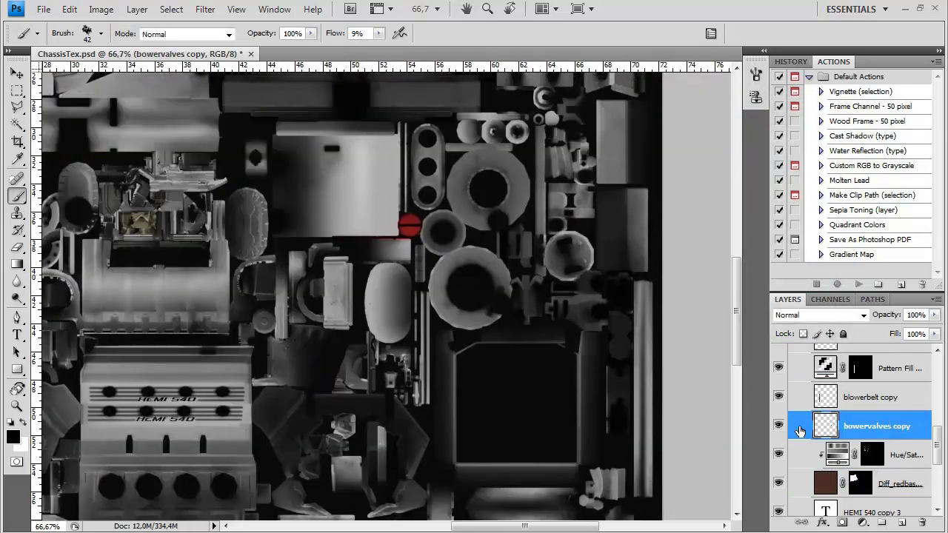
pyautogui.click(102, 9)
pyautogui.moveTo(111, 106)
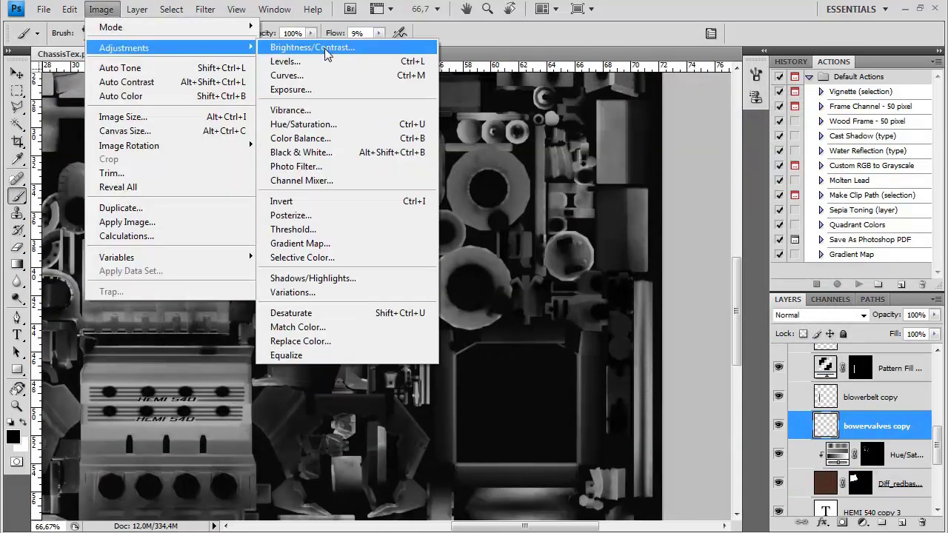
pyautogui.click(303, 123)
pyautogui.moveTo(650, 202); pyautogui.dragTo(665, 208)
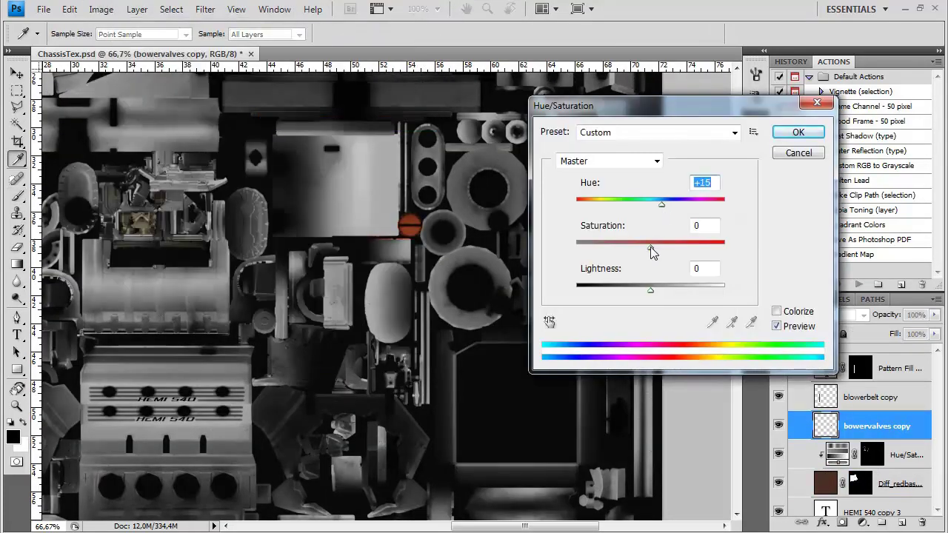
pyautogui.moveTo(649, 246); pyautogui.dragTo(641, 247)
pyautogui.moveTo(654, 288); pyautogui.dragTo(666, 290)
pyautogui.click(798, 132)
pyautogui.press('b')
# Step: Toggle the blowerbelt copy layer's visibility to identify the belt, and raise the layer's brightness with Brightness/Contrast
pyautogui.click(857, 398)
pyautogui.moveTo(124, 295); pyautogui.dragTo(488, 320)
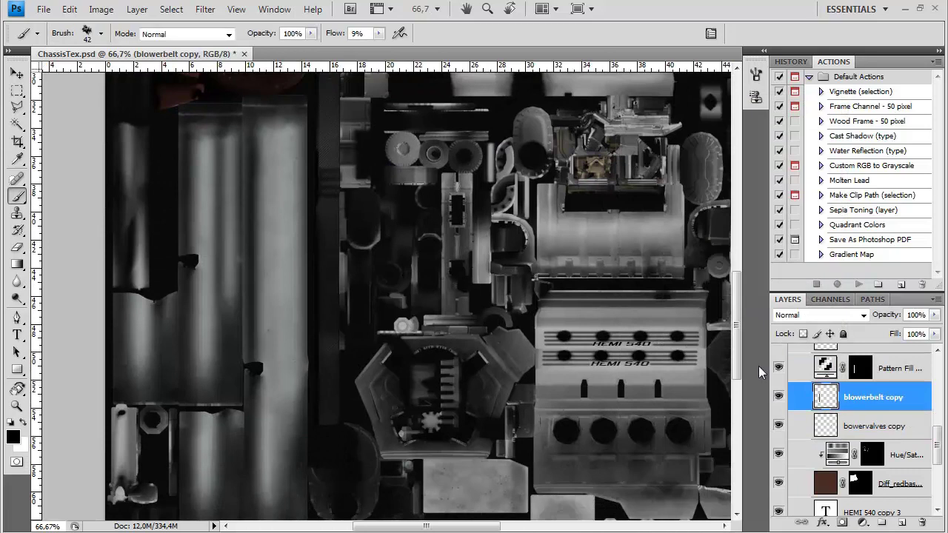
pyautogui.click(778, 396)
pyautogui.click(778, 397)
pyautogui.click(101, 9)
pyautogui.moveTo(124, 48)
pyautogui.click(311, 48)
pyautogui.moveTo(460, 191); pyautogui.dragTo(483, 196)
pyautogui.click(555, 174)
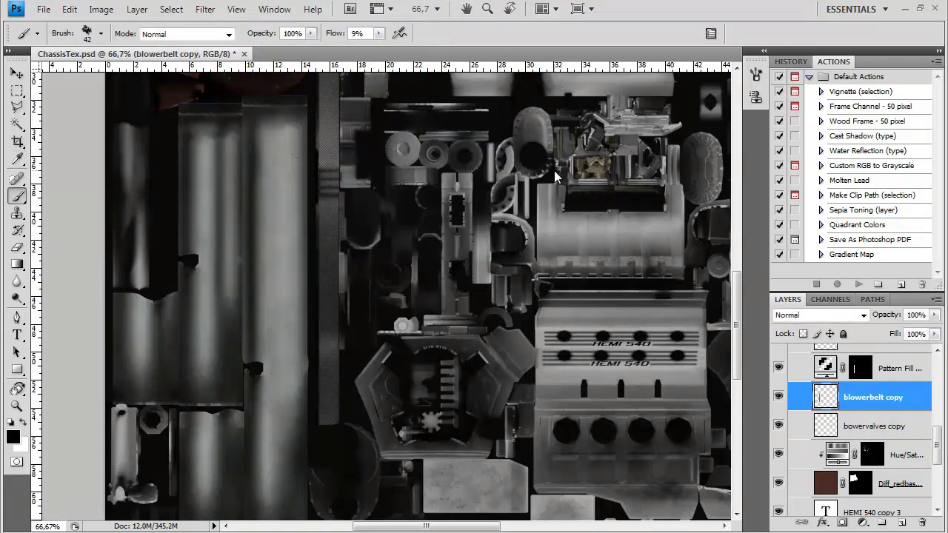
# Step: Brighten the fuel tank by raising the brightness of the fueltankcolor copy layer with Brightness/Contrast
pyautogui.click(872, 432)
pyautogui.scroll(3, 870, 430)
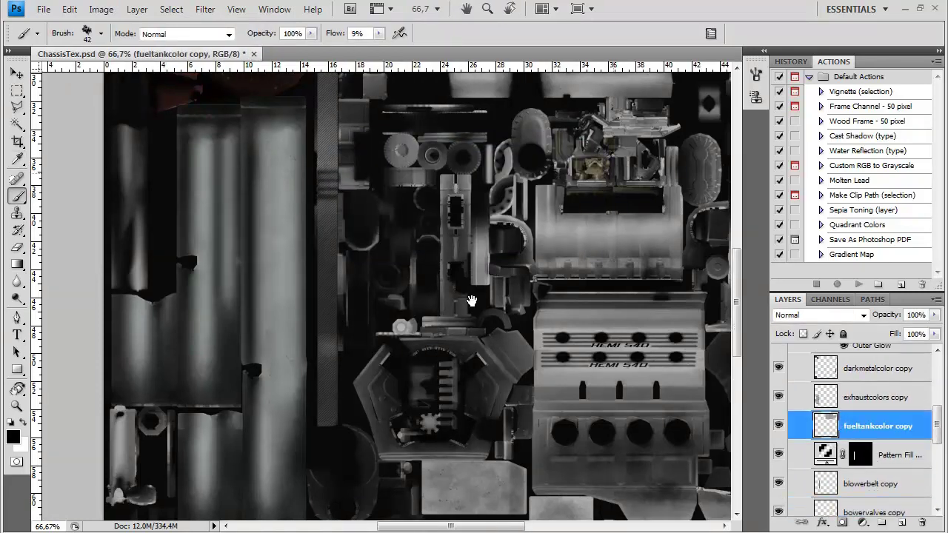
pyautogui.click(869, 428)
pyautogui.moveTo(666, 96); pyautogui.dragTo(397, 353)
pyautogui.moveTo(561, 139); pyautogui.dragTo(493, 385)
pyautogui.click(102, 9)
pyautogui.moveTo(111, 40)
pyautogui.click(303, 44)
pyautogui.moveTo(482, 188)
pyautogui.mouseDown()
pyautogui.moveTo(468, 188)
pyautogui.moveTo(487, 189)
pyautogui.mouseUp()
pyautogui.click(558, 172)
# Step: Increase the saturation of the fueltankcolor copy layer with Hue/Saturation
pyautogui.click(101, 8)
pyautogui.moveTo(111, 42)
pyautogui.click(303, 122)
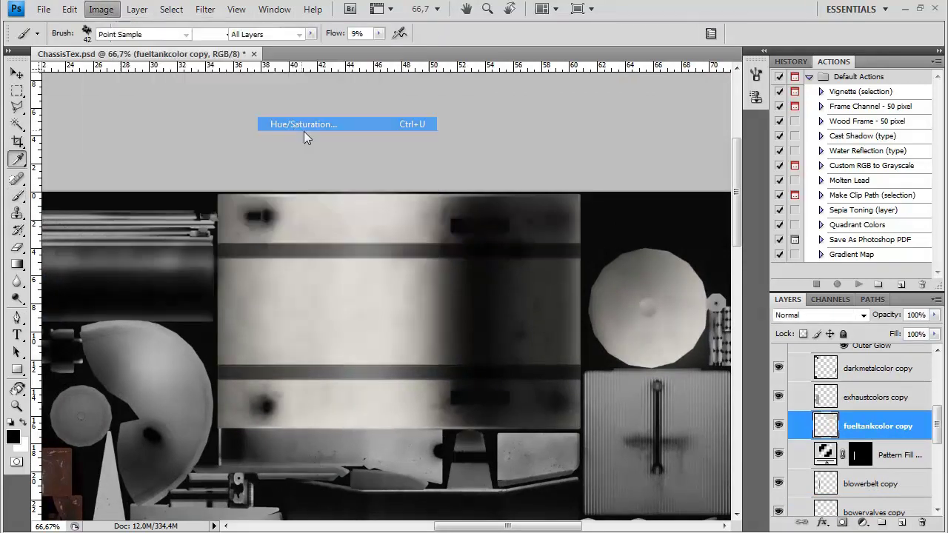
pyautogui.moveTo(695, 247)
pyautogui.mouseDown()
pyautogui.moveTo(707, 246)
pyautogui.moveTo(690, 246)
pyautogui.mouseUp()
pyautogui.click(651, 289)
pyautogui.click(797, 132)
# Step: Strongly brighten the exhaust pipes on the exhaustcolors copy layer with Brightness/Contrast
pyautogui.click(864, 400)
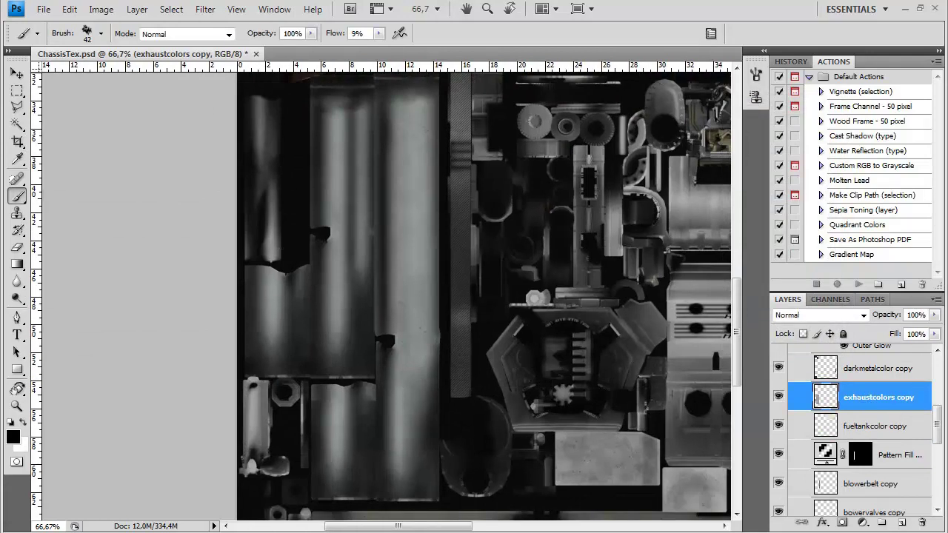
pyautogui.click(100, 9)
pyautogui.moveTo(111, 45)
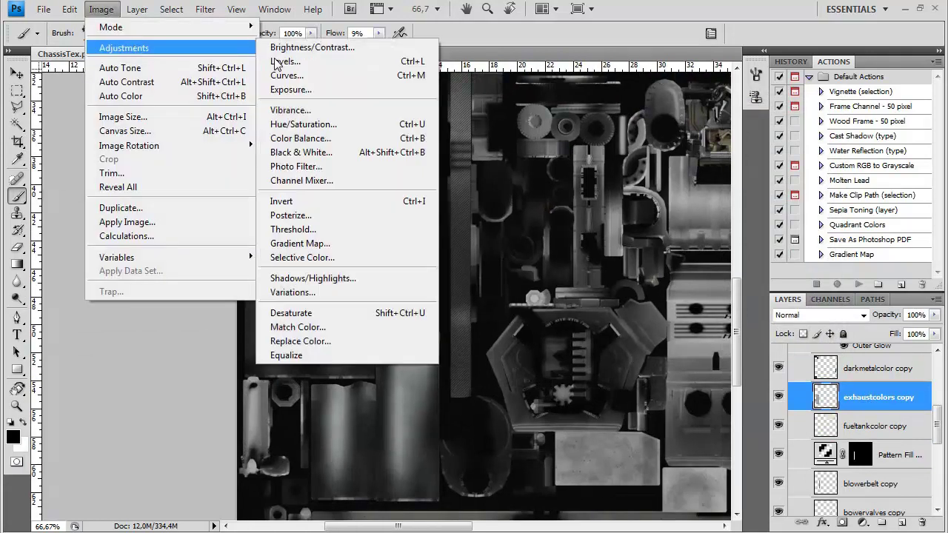
pyautogui.click(318, 44)
pyautogui.moveTo(439, 188); pyautogui.dragTo(507, 191)
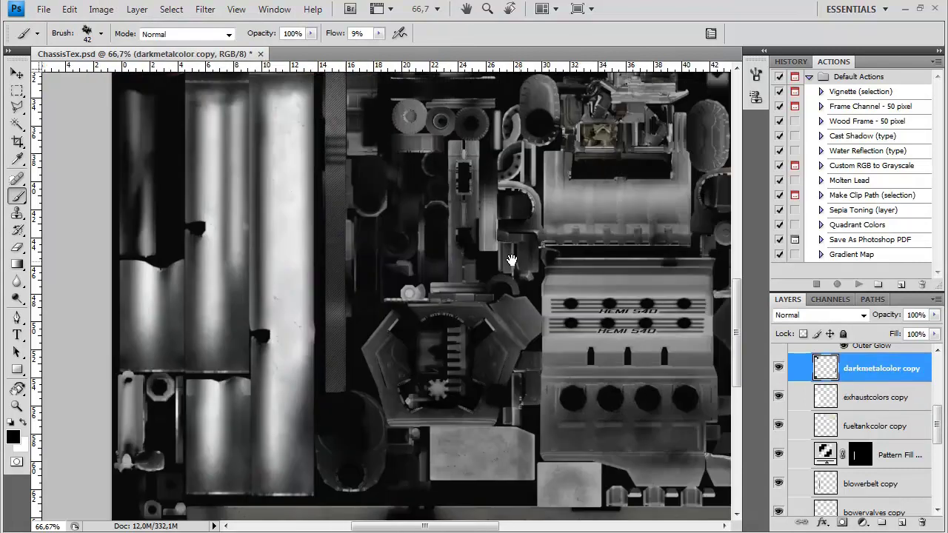
# Step: Raise the brightness of the darkmetalcolor copy layer to 87 with Brightness/Contrast
pyautogui.moveTo(507, 259)
pyautogui.mouseDown()
pyautogui.moveTo(513, 225)
pyautogui.moveTo(378, 303)
pyautogui.mouseUp()
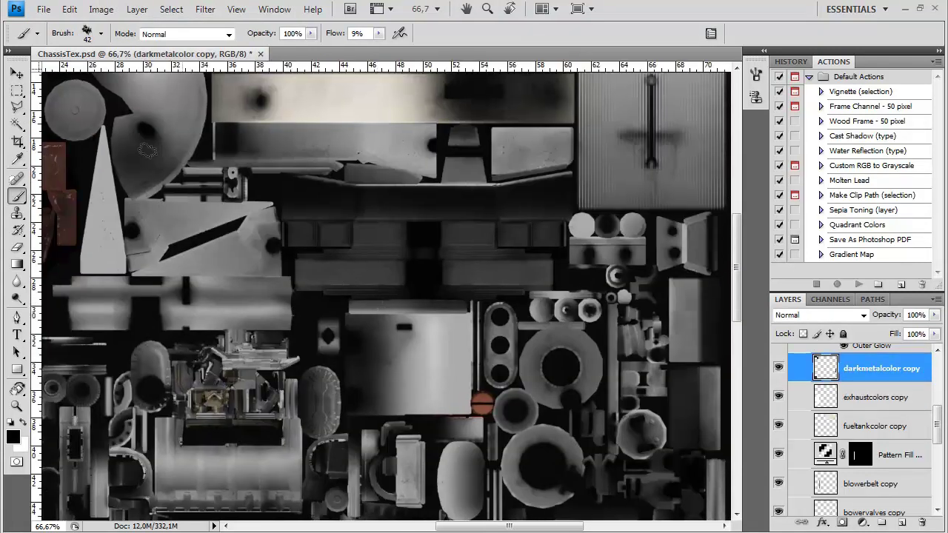
pyautogui.click(100, 9)
pyautogui.moveTo(133, 44)
pyautogui.click(319, 44)
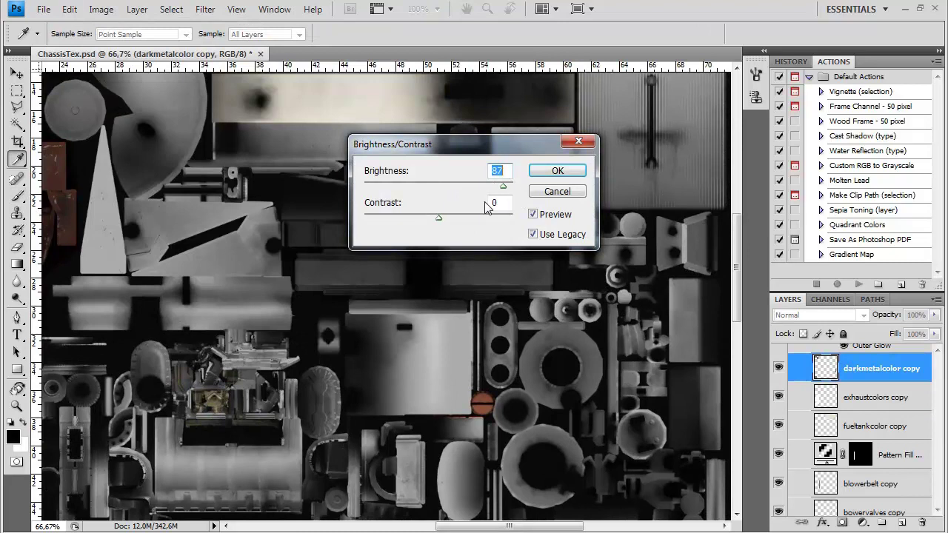
pyautogui.click(546, 173)
# Step: Raise the brightness of the mediumdarkmetal copy layer to 67 with Brightness/Contrast
pyautogui.click(862, 400)
pyautogui.scroll(2, 863, 400)
pyautogui.click(842, 370)
pyautogui.moveTo(356, 178); pyautogui.dragTo(402, 237)
pyautogui.click(100, 9)
pyautogui.moveTo(133, 47)
pyautogui.click(436, 53)
pyautogui.moveTo(439, 187); pyautogui.dragTo(489, 191)
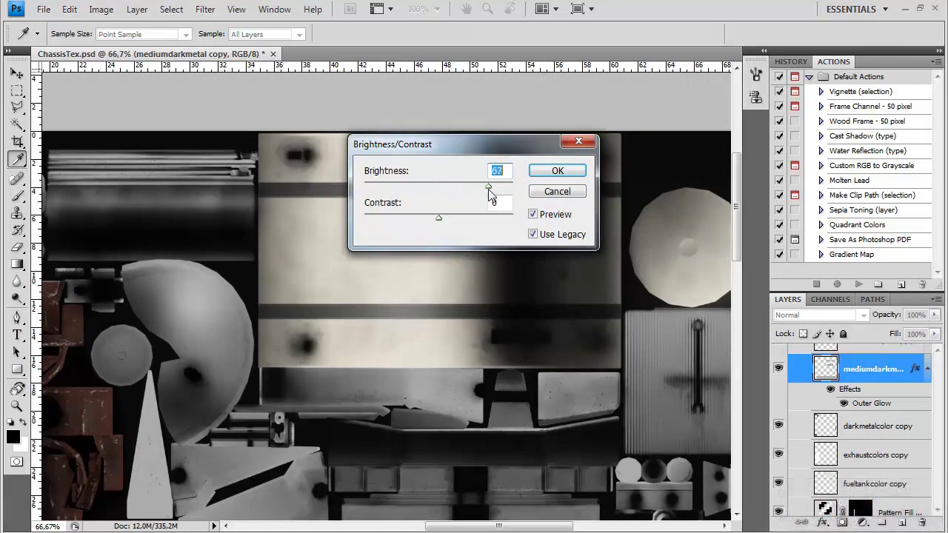
pyautogui.click(556, 172)
pyautogui.press('b')
# Step: Brighten the fuel tank straps on the fueltankstraps copy layer to about 71 with Brightness/Contrast
pyautogui.scroll(-5, 362, 289)
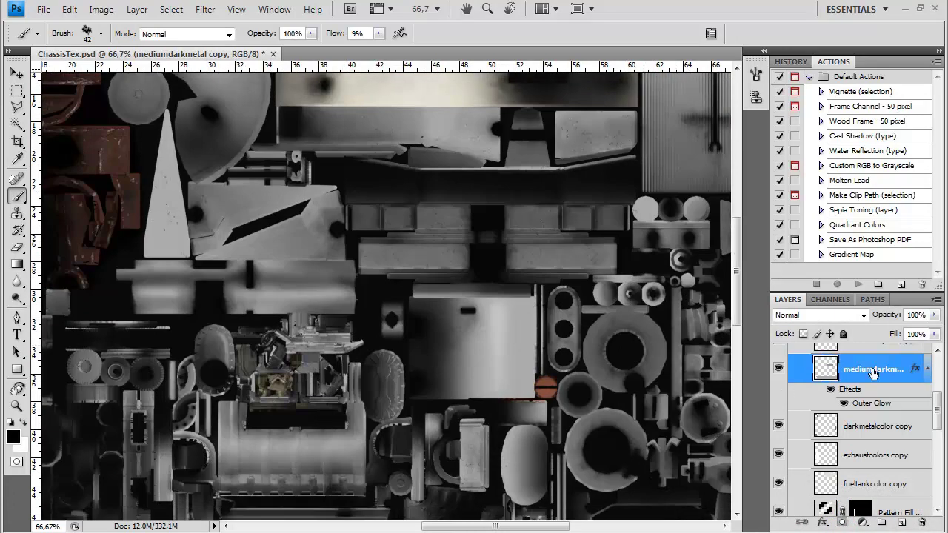
pyautogui.scroll(2, 873, 372)
pyautogui.scroll(-1, 874, 373)
pyautogui.click(874, 371)
pyautogui.moveTo(592, 252); pyautogui.dragTo(606, 458)
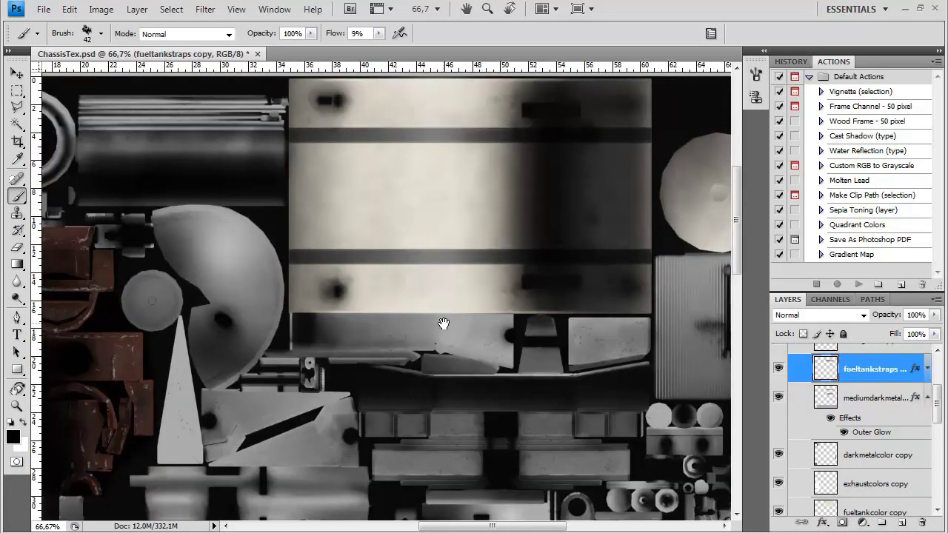
pyautogui.click(101, 9)
pyautogui.moveTo(133, 45)
pyautogui.click(453, 46)
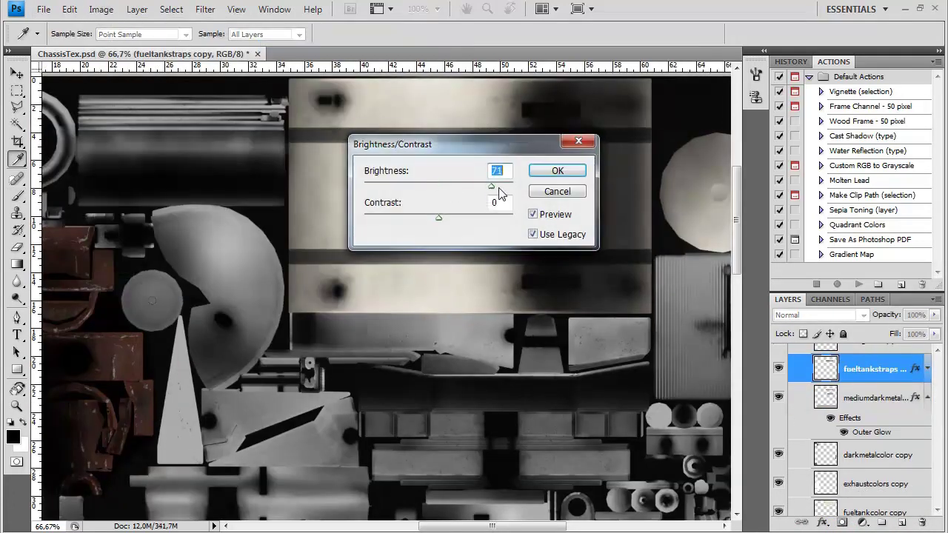
pyautogui.click(540, 171)
# Step: Weaken the Outer Glow of the fueltankstraps copy layer by lowering its opacity, leaving mediumdarkmetal copy's glow as it is
pyautogui.doubleClick(871, 432)
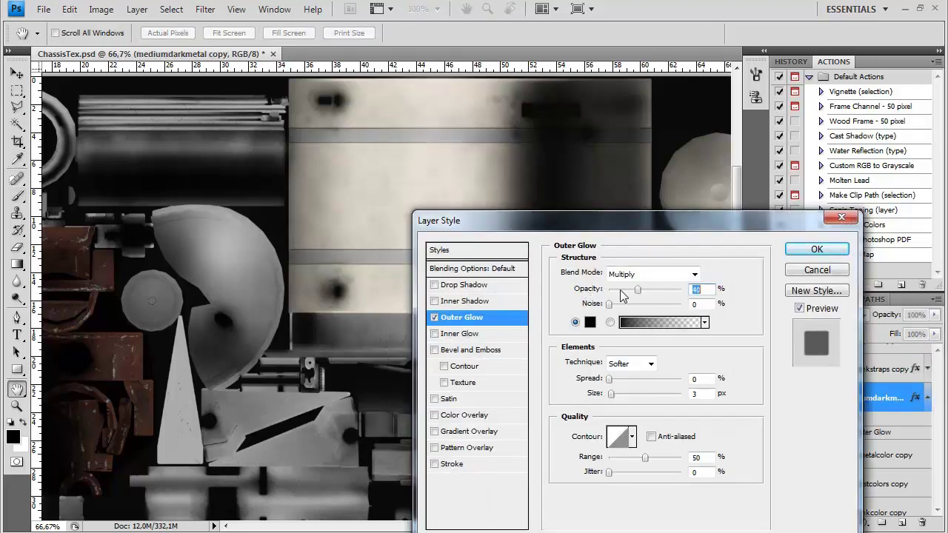
pyautogui.click(811, 268)
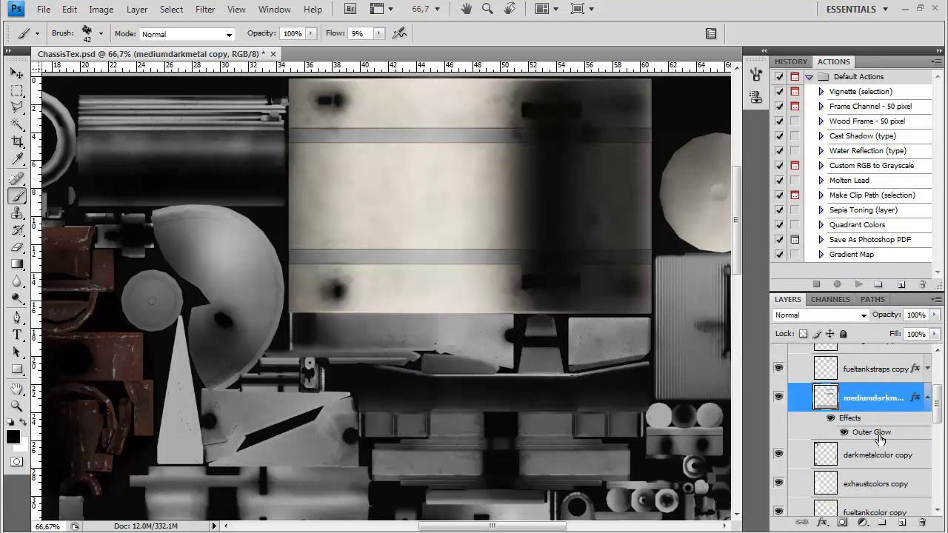
pyautogui.click(872, 374)
pyautogui.scroll(2, 870, 385)
pyautogui.scroll(-1, 867, 404)
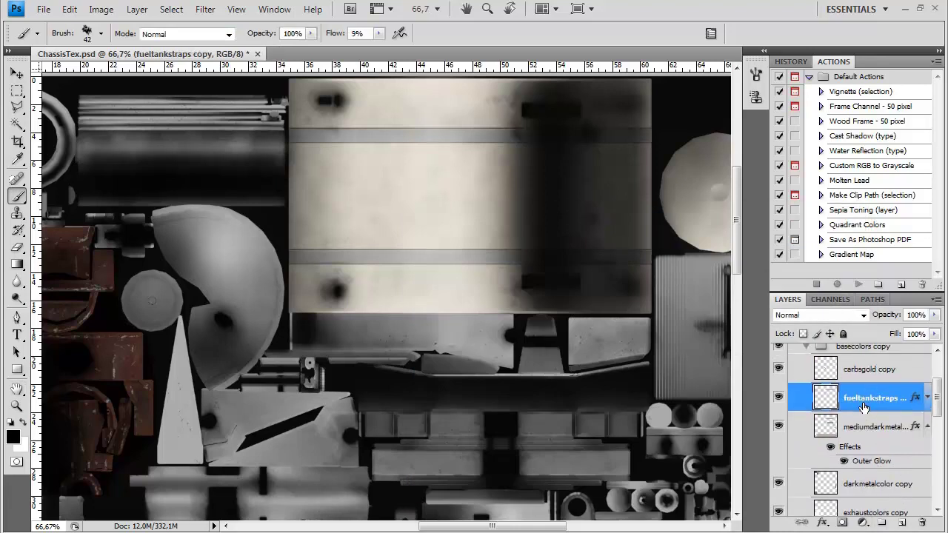
pyautogui.doubleClick(866, 407)
pyautogui.click(474, 318)
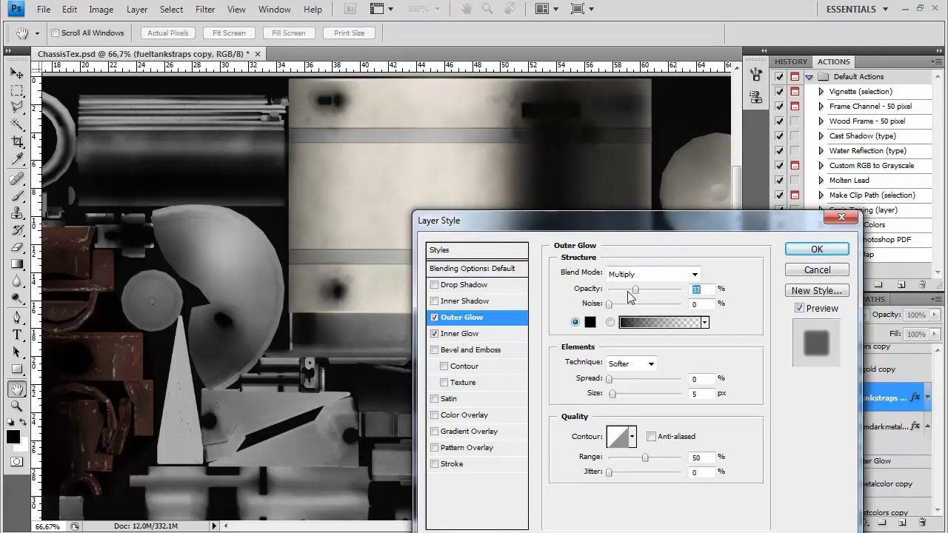
pyautogui.click(805, 250)
# Step: Brighten the gold carburetor parts on the carbsgold copy layer to about 63 with Brightness/Contrast
pyautogui.click(844, 377)
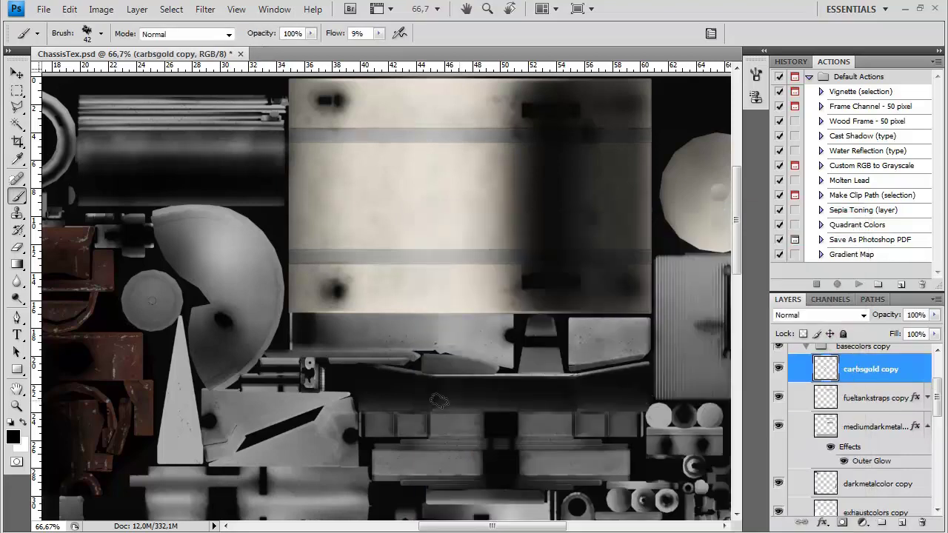
pyautogui.moveTo(335, 415); pyautogui.dragTo(214, 281)
pyautogui.click(101, 9)
pyautogui.moveTo(111, 45)
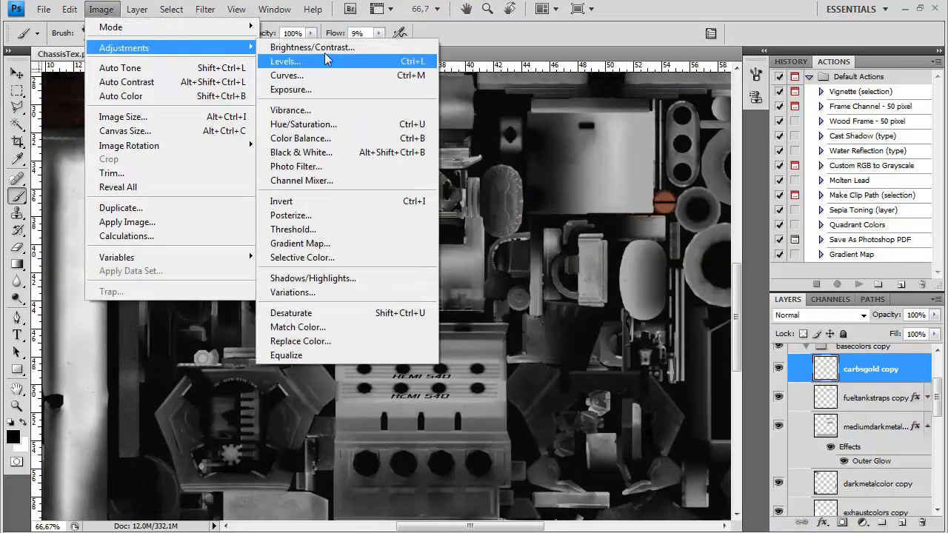
pyautogui.click(474, 44)
pyautogui.moveTo(569, 139); pyautogui.dragTo(655, 134)
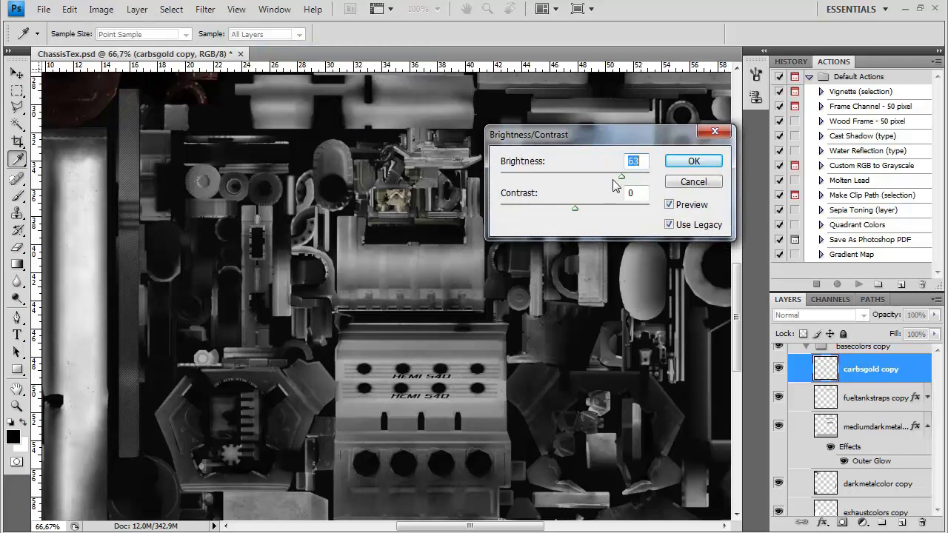
pyautogui.click(678, 164)
# Step: Tune the carbsgold copy layer with Hue/Saturation: hue -4, saturation +54 and lightness -9
pyautogui.click(101, 9)
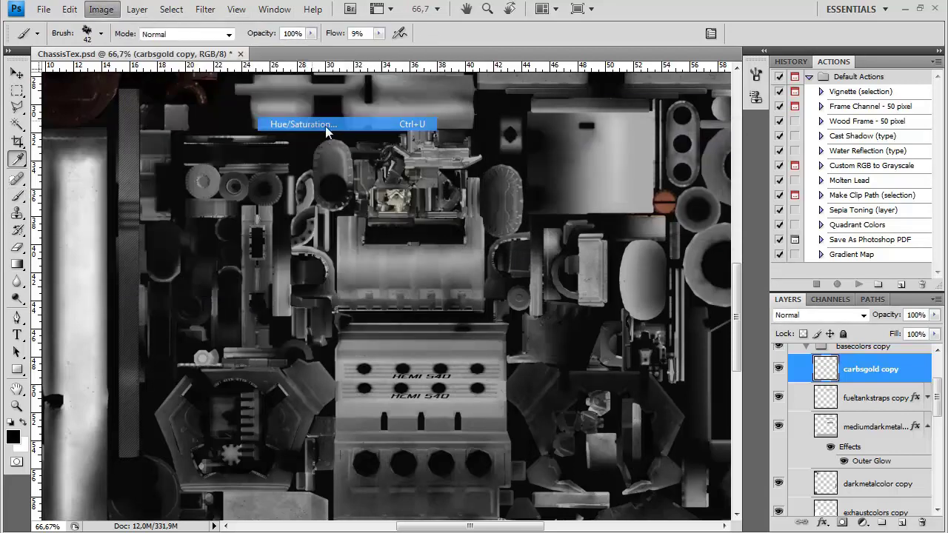
pyautogui.moveTo(129, 46)
pyautogui.click(297, 117)
pyautogui.moveTo(655, 249); pyautogui.dragTo(656, 249)
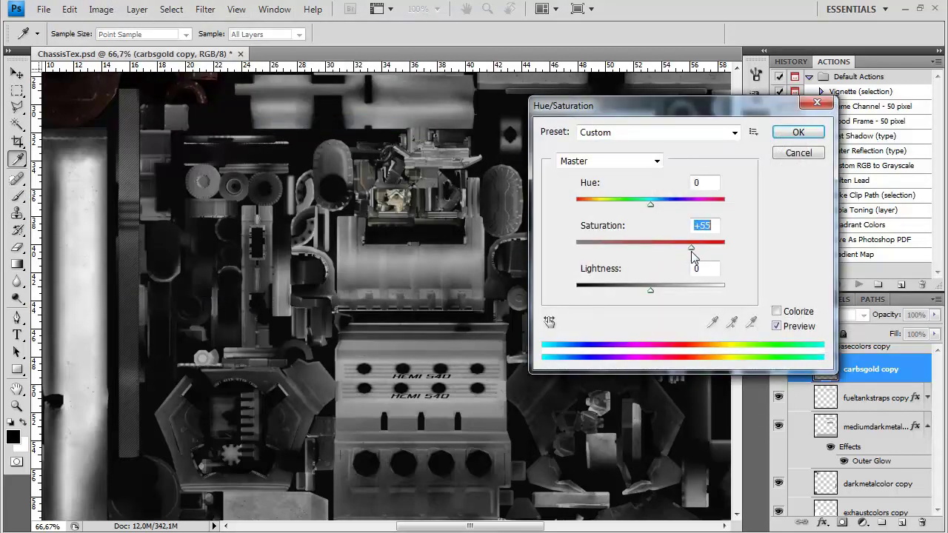
pyautogui.moveTo(650, 291); pyautogui.dragTo(644, 294)
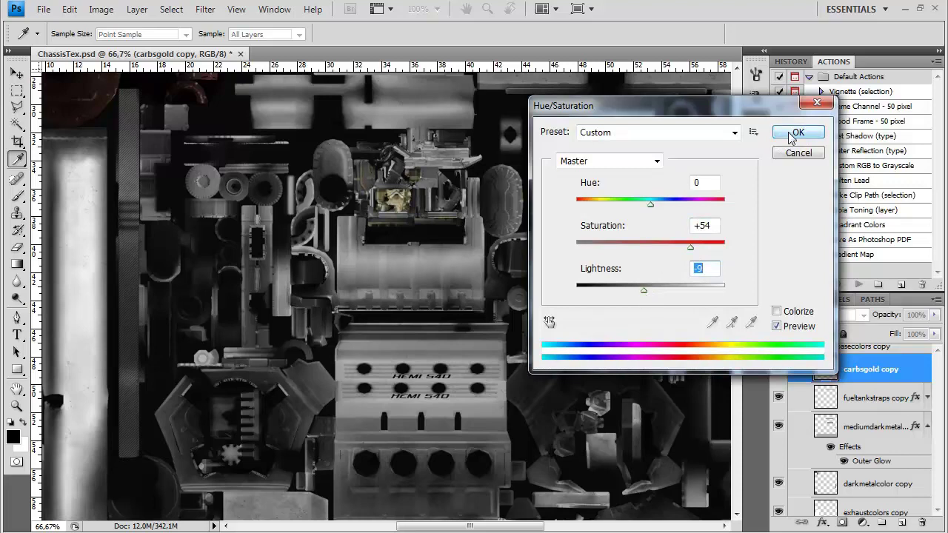
pyautogui.moveTo(650, 204)
pyautogui.mouseDown()
pyautogui.moveTo(663, 213)
pyautogui.moveTo(648, 213)
pyautogui.mouseUp()
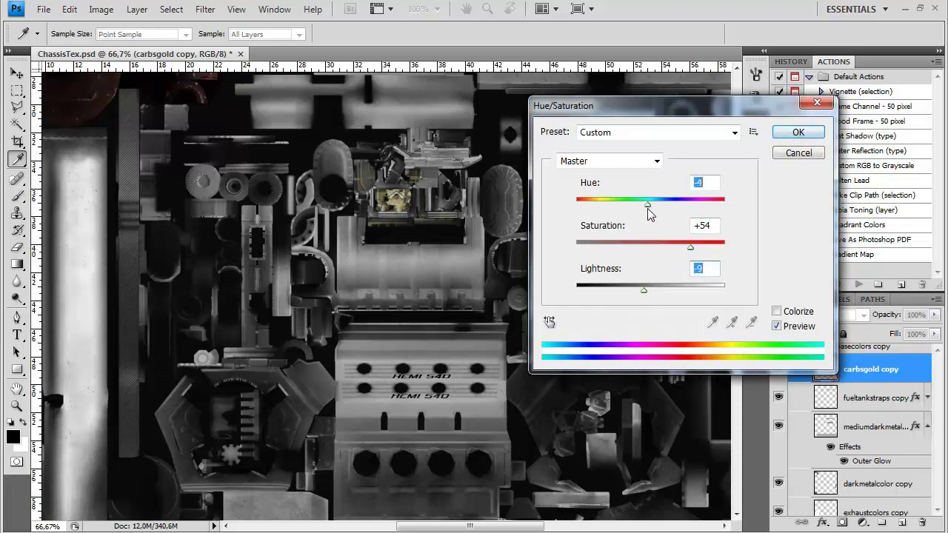
pyautogui.press('Return')
pyautogui.press('b')
pyautogui.scroll(-3, 459, 356)
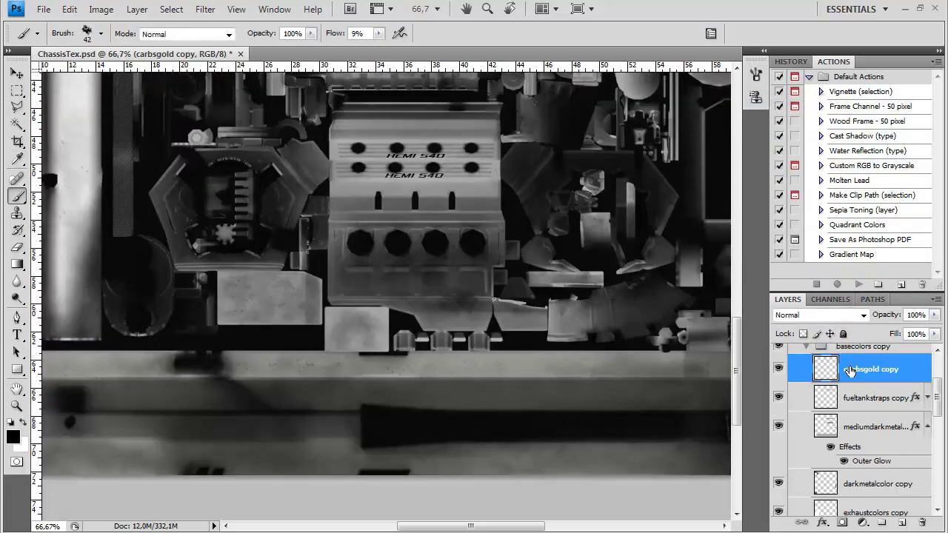
pyautogui.scroll(2, 850, 370)
pyautogui.scroll(-5, 850, 370)
pyautogui.click(866, 410)
pyautogui.click(102, 8)
pyautogui.moveTo(122, 48)
pyautogui.click(474, 42)
pyautogui.moveTo(592, 210); pyautogui.dragTo(599, 213)
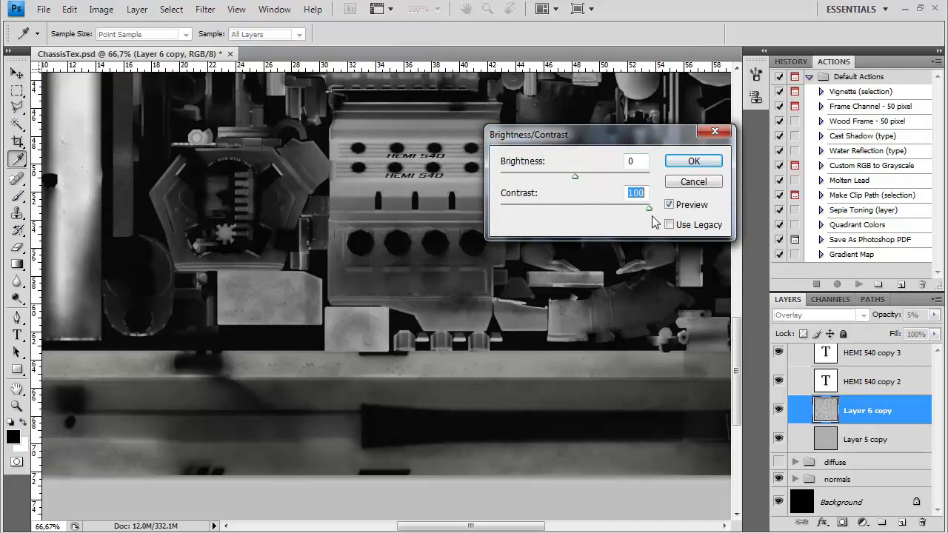
pyautogui.moveTo(318, 226); pyautogui.dragTo(380, 280)
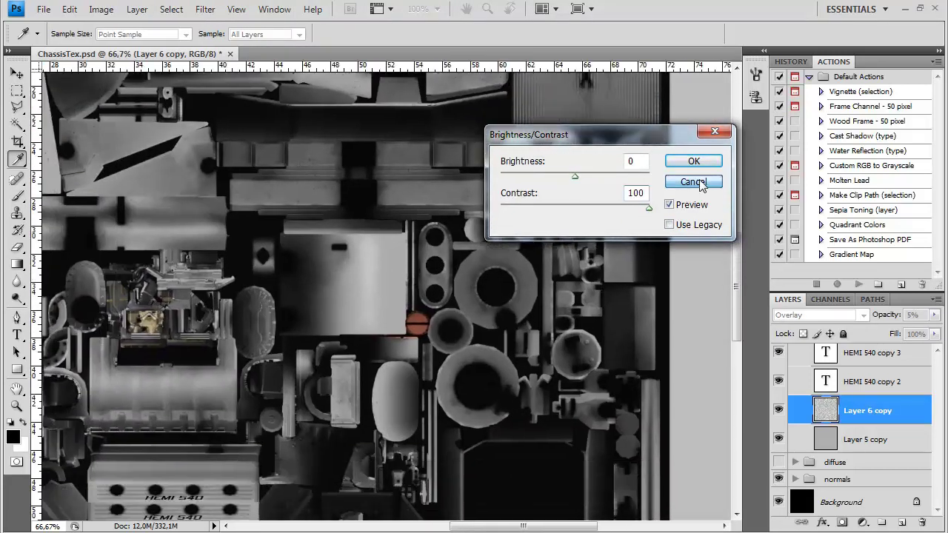
pyautogui.click(696, 184)
# Step: Raise the opacity of the Layer 6 copy overlay to about 12%
pyautogui.click(934, 315)
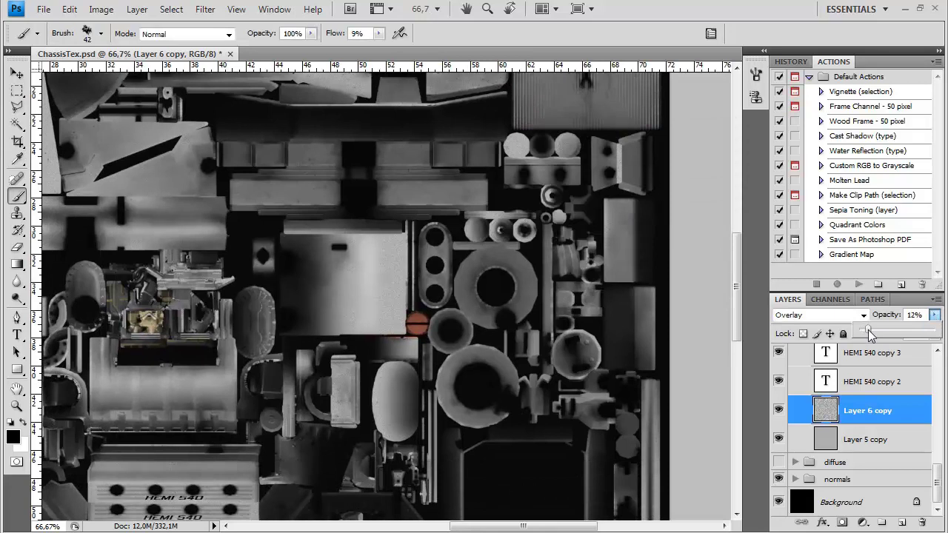
pyautogui.click(865, 439)
pyautogui.click(100, 9)
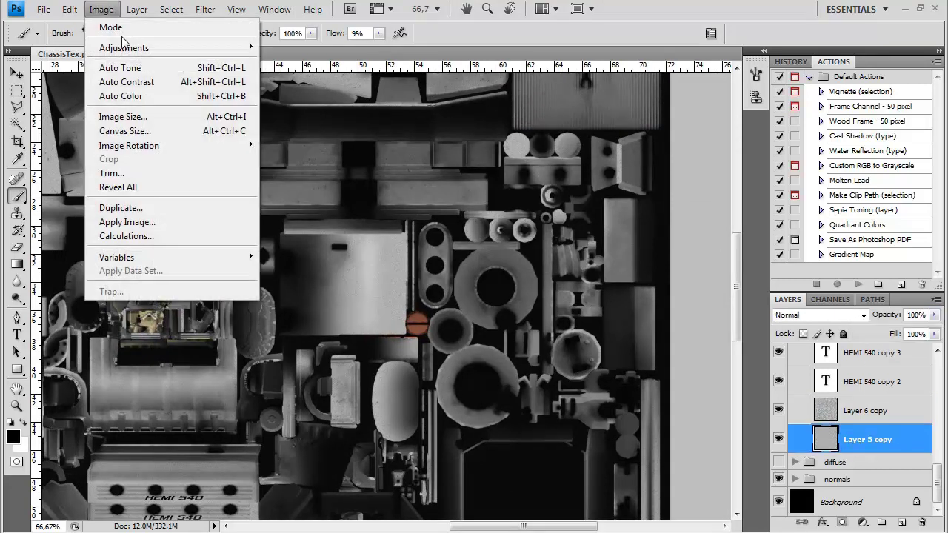
pyautogui.click(311, 46)
pyautogui.moveTo(592, 211)
pyautogui.mouseDown()
pyautogui.moveTo(654, 213)
pyautogui.moveTo(606, 210)
pyautogui.mouseUp()
pyautogui.click(693, 182)
# Step: Apply the Sponge filter to Layer 5 copy with brush size 0, definition 16 and smoothness 1
pyautogui.click(206, 8)
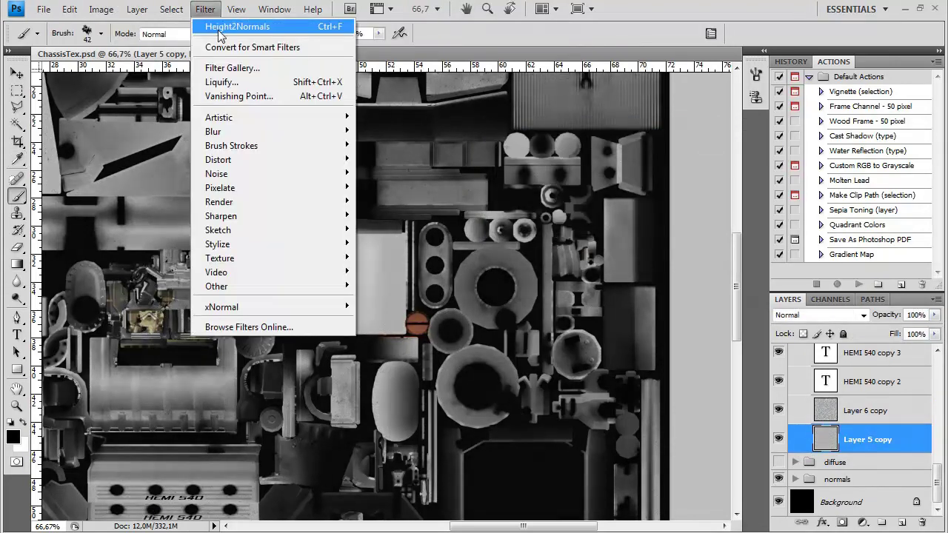
pyautogui.moveTo(243, 117)
pyautogui.click(402, 285)
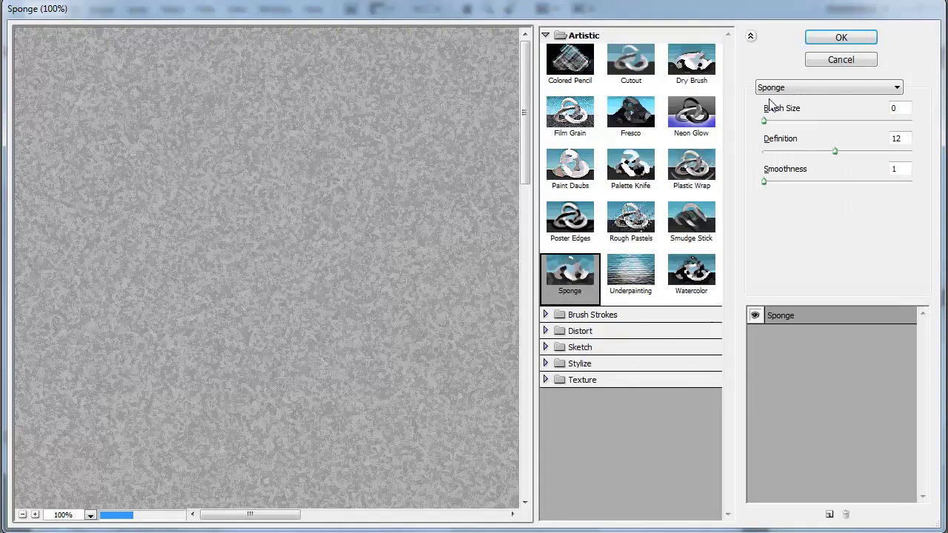
pyautogui.moveTo(839, 151); pyautogui.dragTo(862, 152)
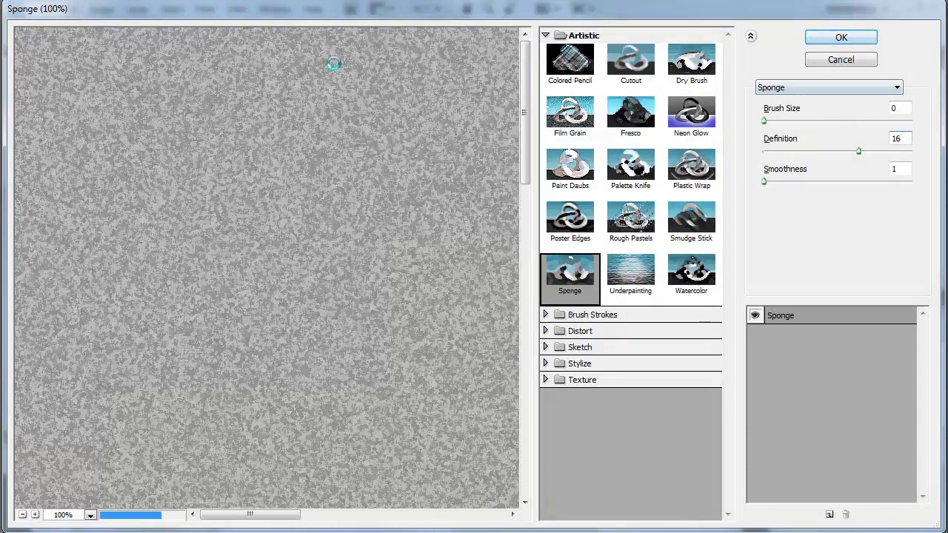
pyautogui.press('Return')
# Step: Fade the Sponge effect on Layer 5 copy to about 25% opacity in Normal mode
pyautogui.click(69, 9)
pyautogui.click(104, 80)
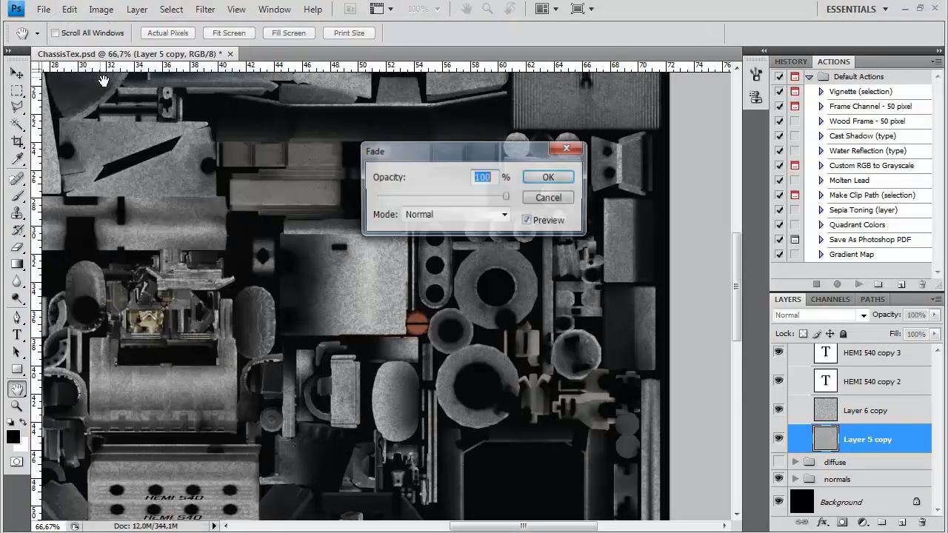
pyautogui.moveTo(505, 196); pyautogui.dragTo(420, 197)
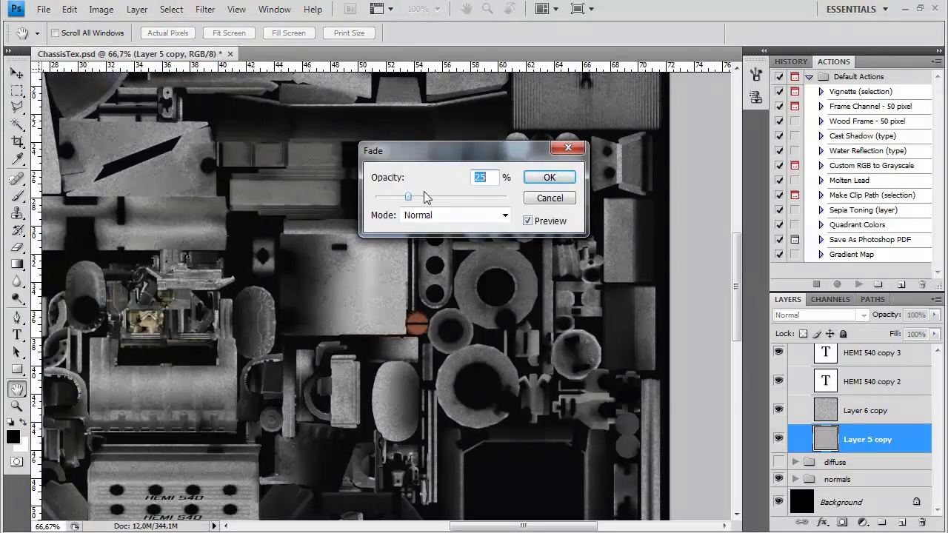
pyautogui.click(557, 177)
# Step: Try lowering the opacity of the bigdirt copy 2 layer in the dirtoverlays copy group
pyautogui.moveTo(222, 391); pyautogui.dragTo(336, 267)
pyautogui.moveTo(246, 366); pyautogui.dragTo(344, 234)
pyautogui.click(891, 405)
pyautogui.scroll(8, 891, 404)
pyautogui.click(806, 387)
pyautogui.click(806, 414)
pyautogui.scroll(-3, 801, 412)
pyautogui.click(859, 439)
pyautogui.click(934, 314)
pyautogui.moveTo(929, 331); pyautogui.dragTo(920, 334)
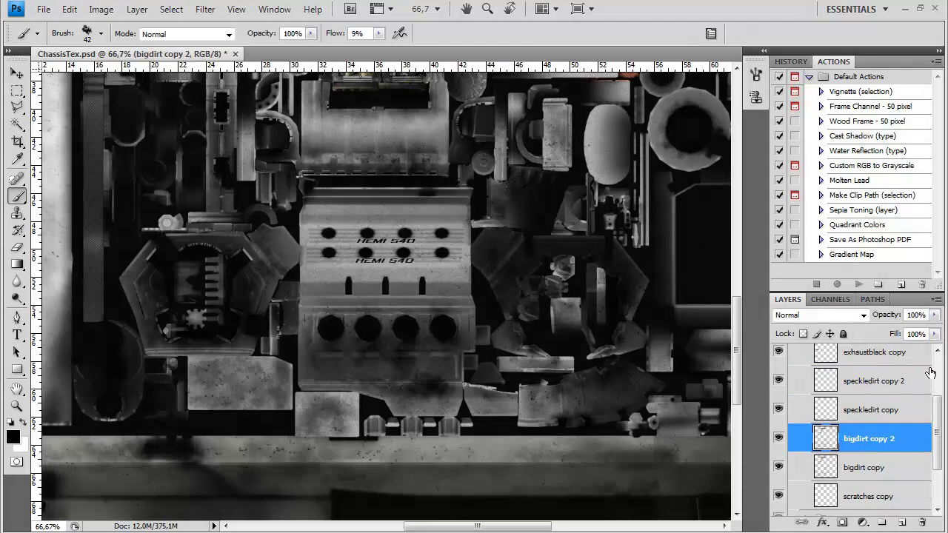
# Step: Lower the opacity of the exhaustblack copy layer to about 79% and collapse the dirtoverlays copy group
pyautogui.click(874, 387)
pyautogui.scroll(1, 874, 388)
pyautogui.click(875, 386)
pyautogui.moveTo(396, 253); pyautogui.dragTo(581, 415)
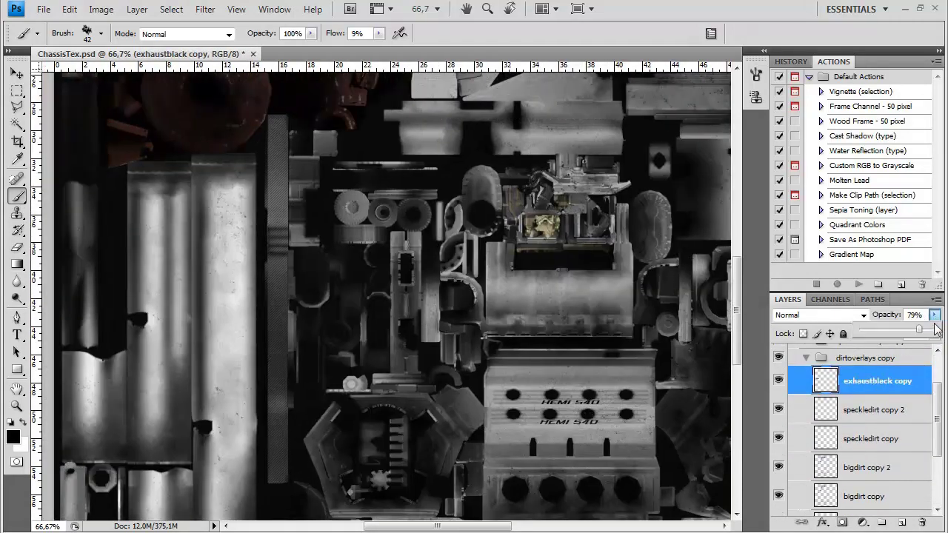
pyautogui.click(818, 354)
# Step: Save the specular texture as ChassisSpecular.tga and switch to 3ds Max
pyautogui.hotkey('ctrl', '-')
pyautogui.hotkey('ctrl', '-')
pyautogui.hotkey('ctrl', '-')
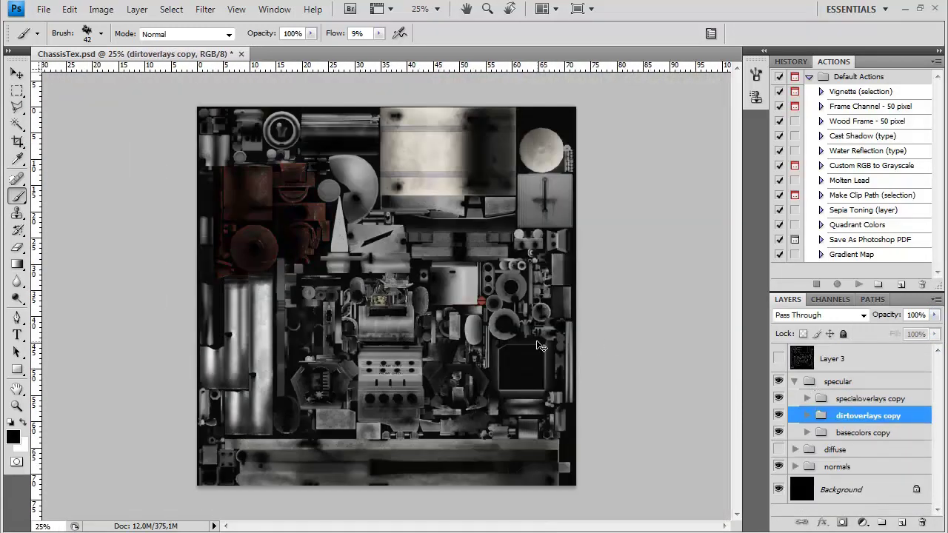
pyautogui.hotkey('ctrl', 'shift', 's')
pyautogui.click(450, 350)
pyautogui.click(453, 530)
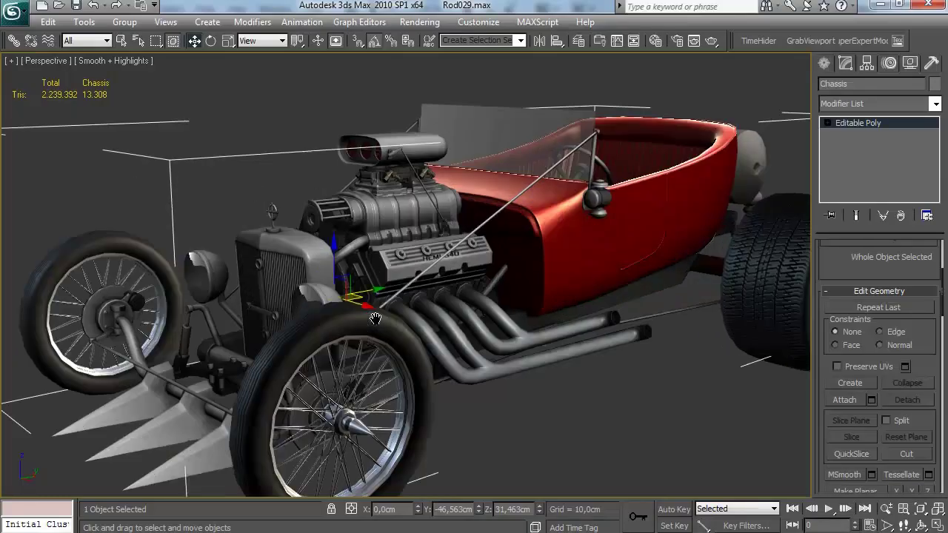
# Step: Load ChassisSpecular.tga as the Specular Map of the chassis material 09 - Default
pyautogui.press('m')
pyautogui.scroll(-2, 165, 318)
pyautogui.click(178, 405)
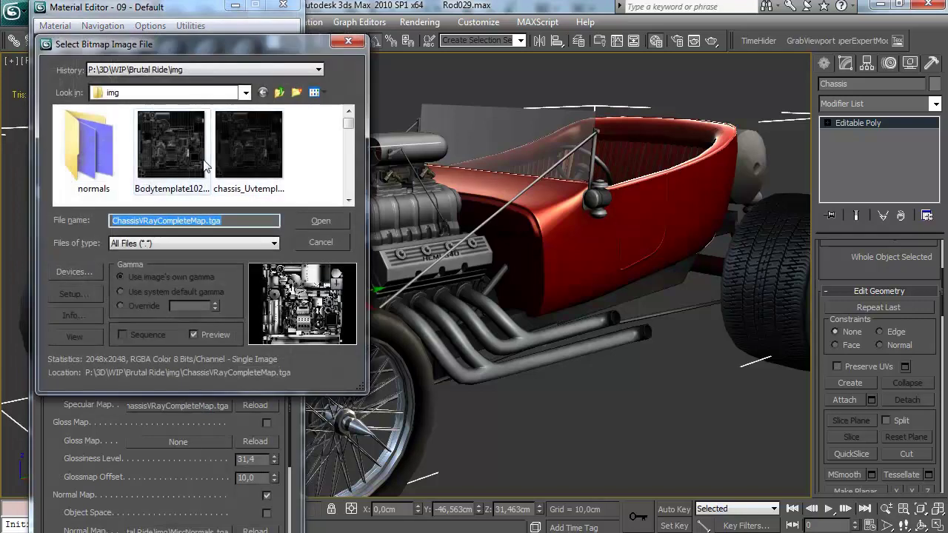
pyautogui.doubleClick(171, 122)
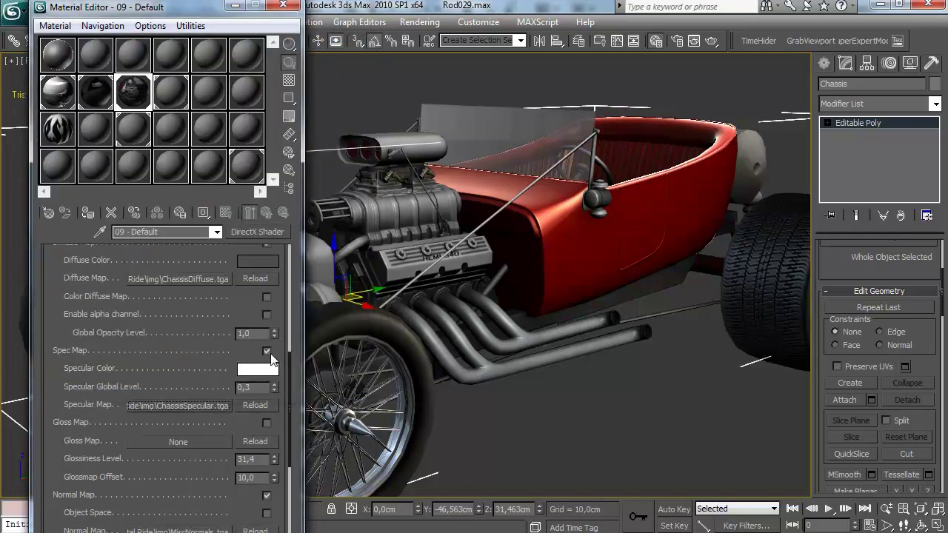
# Step: Review the new specular map on the hot rod, deselect the chassis and close the Material Editor
pyautogui.scroll(4, 447, 328)
pyautogui.moveTo(447, 328); pyautogui.dragTo(462, 255)
pyautogui.scroll(-10, 462, 256)
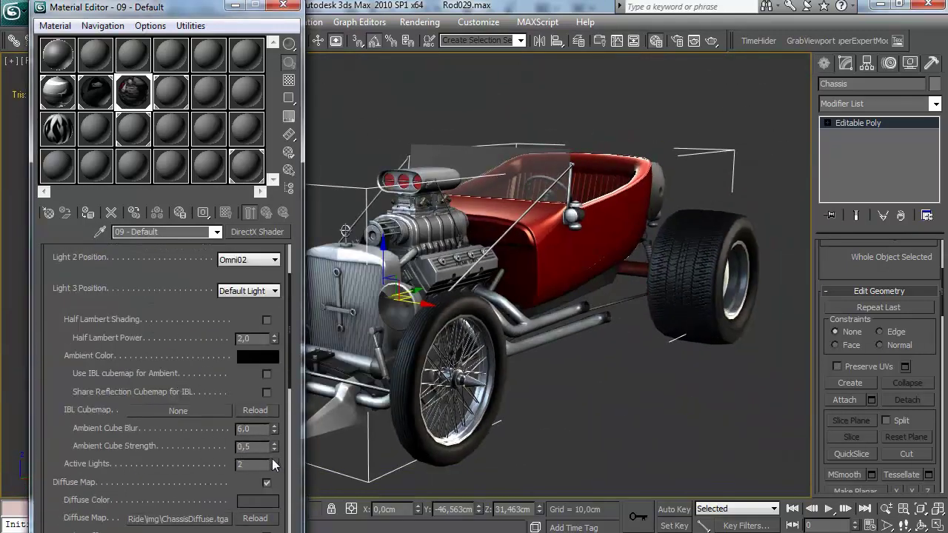
pyautogui.click(587, 356)
pyautogui.scroll(4, 587, 355)
pyautogui.moveTo(587, 356); pyautogui.dragTo(340, 347)
pyautogui.scroll(-3, 518, 336)
pyautogui.click(282, 5)
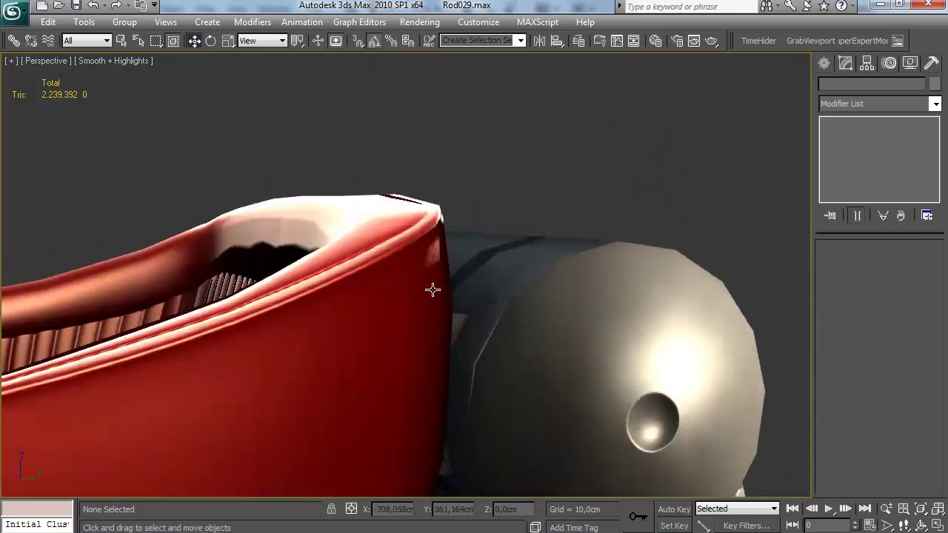
# Step: Examine the specular highlights on the blower, carburetors, valve covers and exhaust pipes from several sides
pyautogui.moveTo(433, 290); pyautogui.dragTo(461, 298)
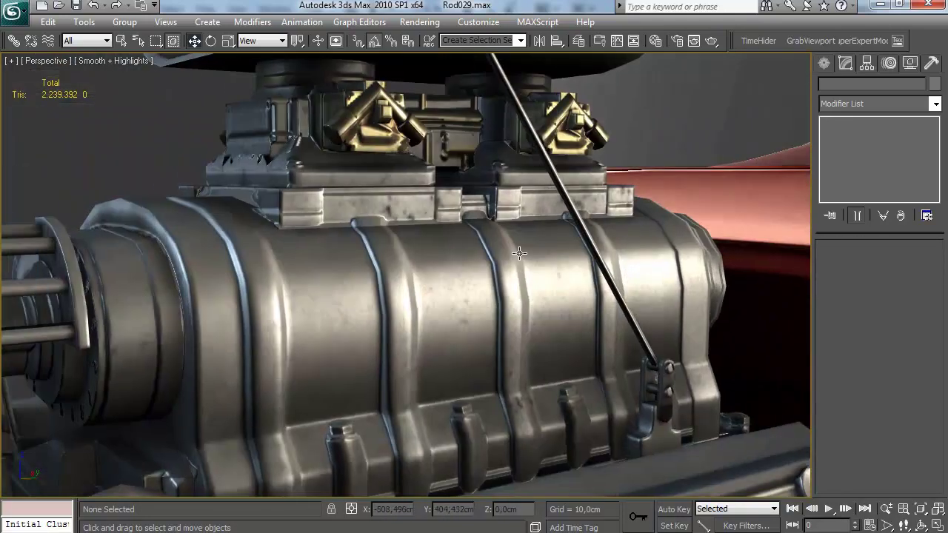
pyautogui.scroll(-5, 520, 253)
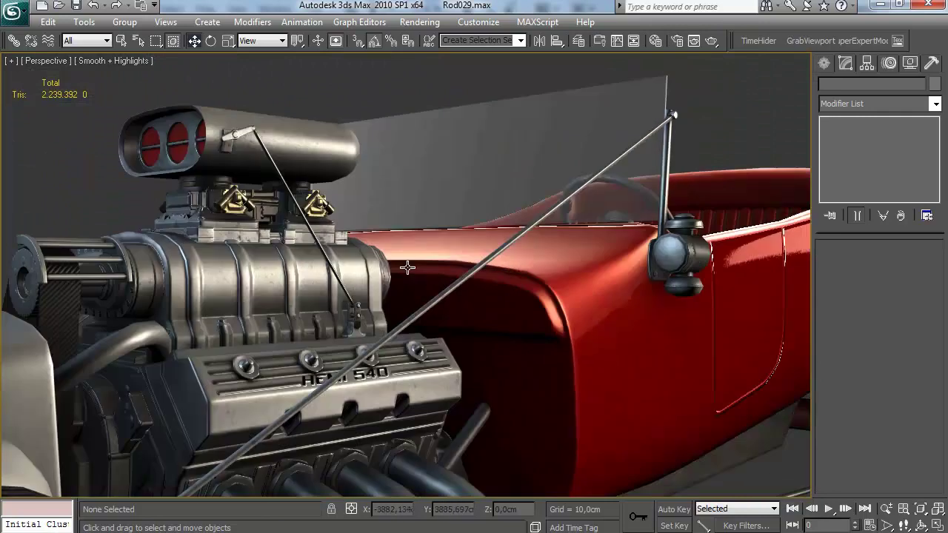
pyautogui.scroll(5, 499, 236)
pyautogui.scroll(-8, 432, 272)
pyautogui.moveTo(432, 272); pyautogui.dragTo(536, 239)
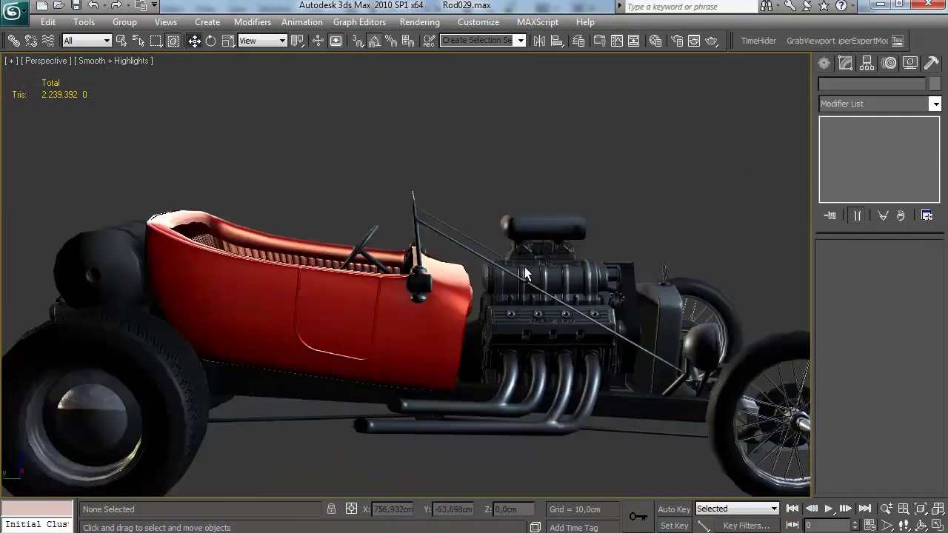
pyautogui.scroll(5, 524, 267)
pyautogui.moveTo(524, 267); pyautogui.dragTo(220, 264)
pyautogui.scroll(-5, 256, 237)
pyautogui.scroll(5, 377, 258)
pyautogui.scroll(5, 387, 263)
pyautogui.moveTo(387, 264); pyautogui.dragTo(451, 162)
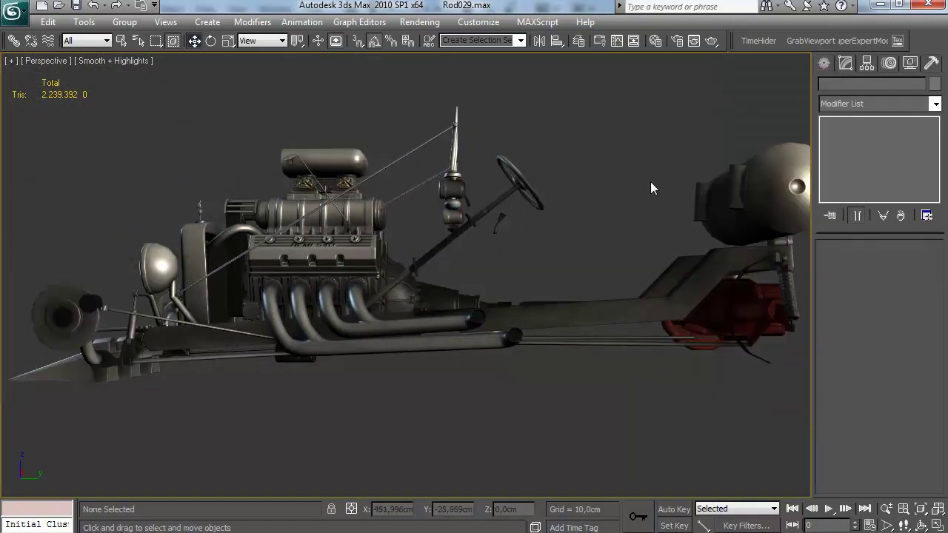
# Step: Inspect the specular response of the steering wheel, radiator shell and front of the engine up close
pyautogui.scroll(6, 385, 274)
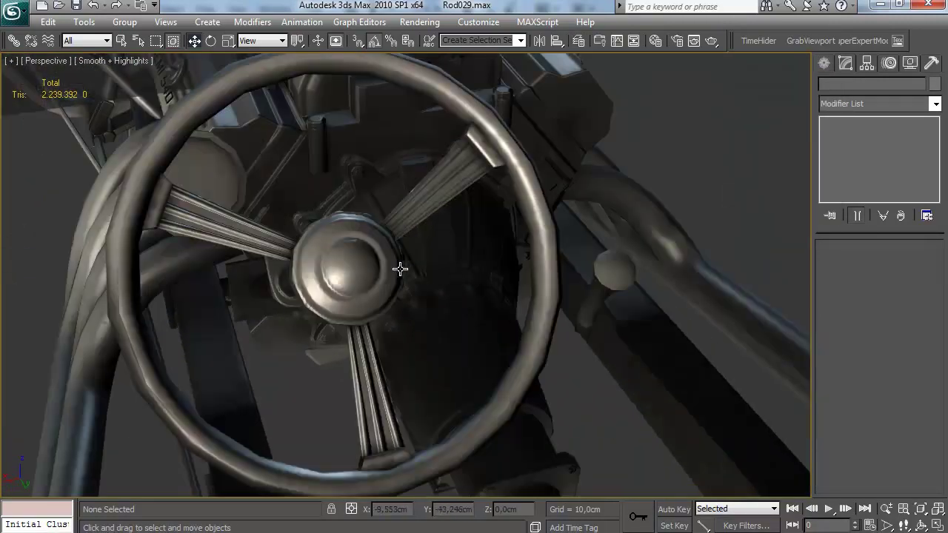
pyautogui.moveTo(399, 269); pyautogui.dragTo(628, 259)
pyautogui.scroll(4, 479, 250)
pyautogui.scroll(-2, 440, 212)
pyautogui.scroll(-4, 425, 243)
pyautogui.moveTo(548, 236); pyautogui.dragTo(506, 263)
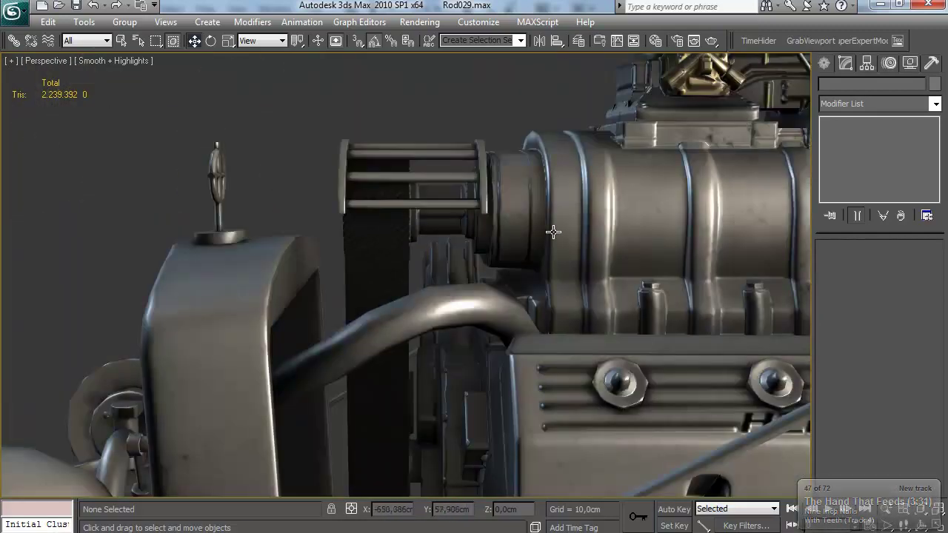
pyautogui.moveTo(553, 232); pyautogui.dragTo(409, 284)
pyautogui.scroll(-4, 409, 284)
pyautogui.moveTo(435, 240); pyautogui.dragTo(458, 207)
pyautogui.scroll(5, 318, 279)
# Step: Inspect the specular response of the fuel tank, red rear axle, shock absorbers, headlight and front brake disc
pyautogui.scroll(6, 333, 207)
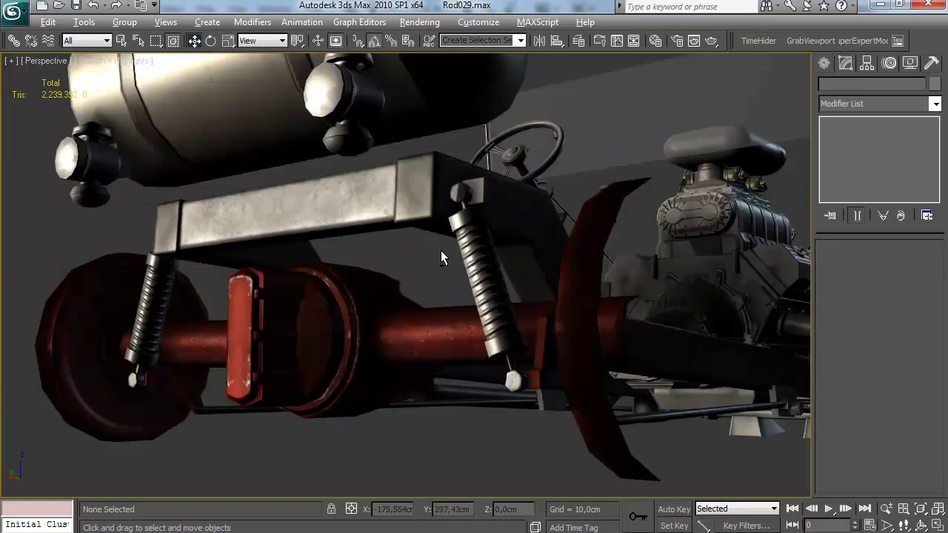
pyautogui.moveTo(454, 216); pyautogui.dragTo(544, 286)
pyautogui.scroll(-4, 553, 269)
pyautogui.scroll(5, 520, 244)
pyautogui.scroll(-6, 559, 307)
pyautogui.scroll(4, 483, 291)
pyautogui.scroll(-5, 492, 292)
pyautogui.scroll(4, 494, 293)
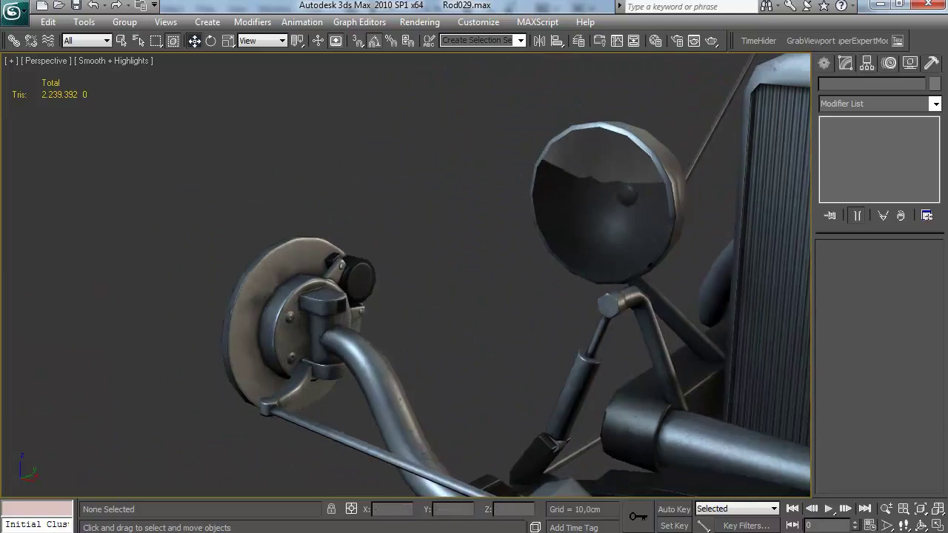
pyautogui.moveTo(369, 300); pyautogui.dragTo(329, 300)
pyautogui.scroll(3, 404, 326)
pyautogui.scroll(4, 383, 283)
pyautogui.scroll(-4, 329, 299)
pyautogui.moveTo(451, 285); pyautogui.dragTo(437, 211)
pyautogui.scroll(-5, 421, 205)
# Step: Set the Glossiness Level of the chassis material 09 - Default to 30
pyautogui.press('m')
pyautogui.press('m')
pyautogui.scroll(3, 409, 239)
pyautogui.moveTo(388, 268); pyautogui.dragTo(339, 333)
pyautogui.press('m')
pyautogui.scroll(1, 189, 380)
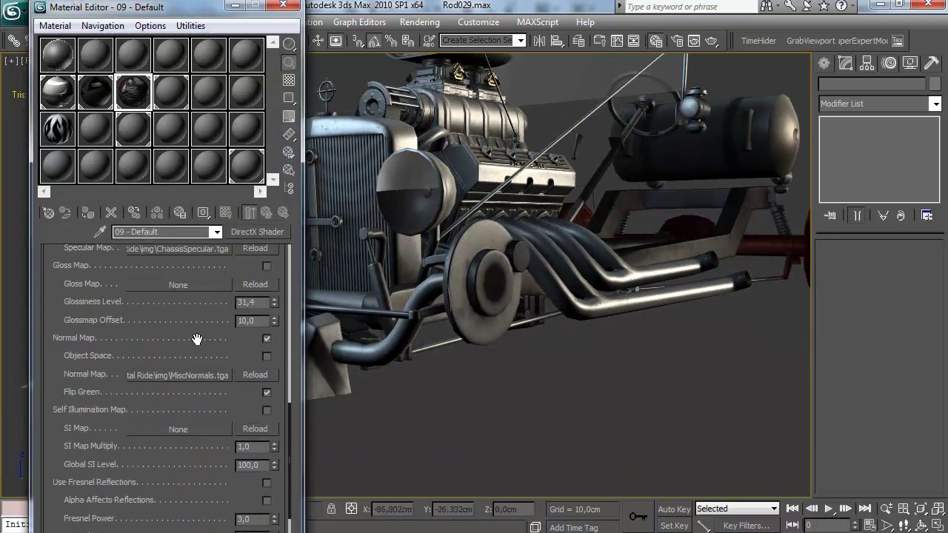
pyautogui.scroll(2, 196, 352)
pyautogui.moveTo(423, 295); pyautogui.dragTo(362, 353)
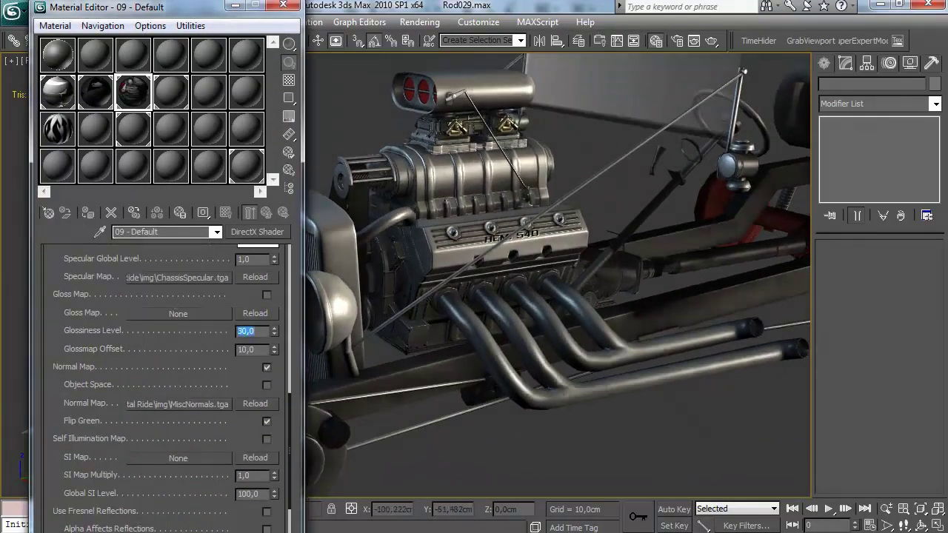
# Step: Set the chassis material's Glossiness Level to 50 and rotate the chassis about its vertical axis to test the highlights
pyautogui.moveTo(511, 278); pyautogui.dragTo(347, 288)
pyautogui.moveTo(471, 309); pyautogui.dragTo(531, 209)
pyautogui.scroll(3, 346, 316)
pyautogui.moveTo(495, 249); pyautogui.dragTo(655, 235)
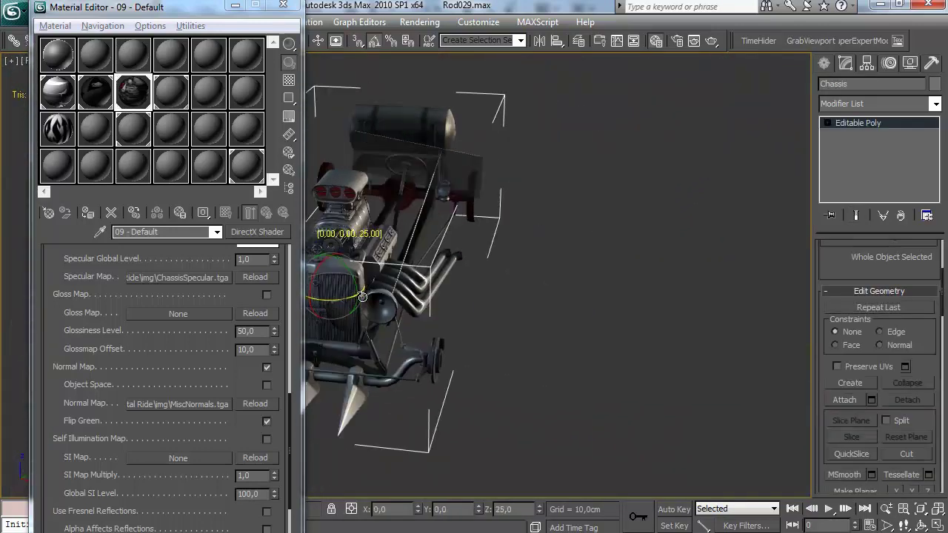
pyautogui.moveTo(379, 319); pyautogui.dragTo(637, 241)
pyautogui.moveTo(532, 284); pyautogui.dragTo(557, 290)
# Step: Deselect the chassis, examine its glossier highlights around the engine and radiator, and close the Material Editor
pyautogui.click(711, 209)
pyautogui.moveTo(711, 209); pyautogui.dragTo(542, 303)
pyautogui.scroll(-3, 567, 221)
pyautogui.scroll(4, 619, 281)
pyautogui.scroll(4, 620, 281)
pyautogui.scroll(-3, 532, 311)
pyautogui.scroll(-4, 496, 265)
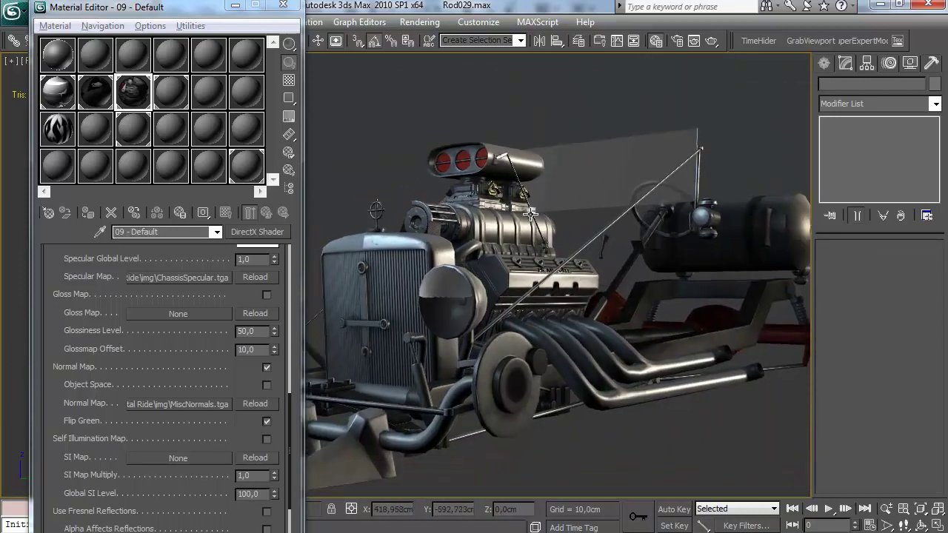
pyautogui.moveTo(522, 227); pyautogui.dragTo(493, 218)
pyautogui.press('m')
# Step: Switch to Firefox, search for "cg cars" and open the textures gallery of the CG Cars website
pyautogui.hotkey('alt', 'Tab')
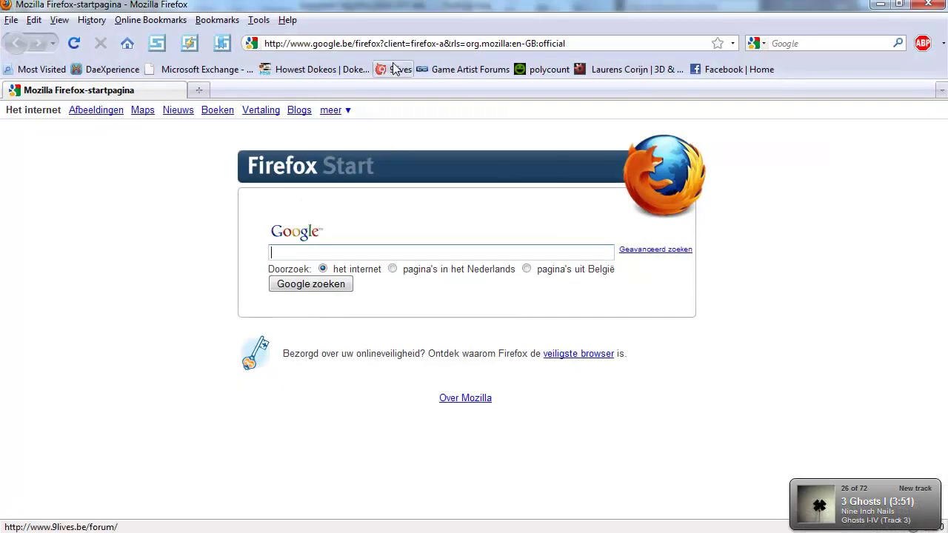
pyautogui.write('cg-')
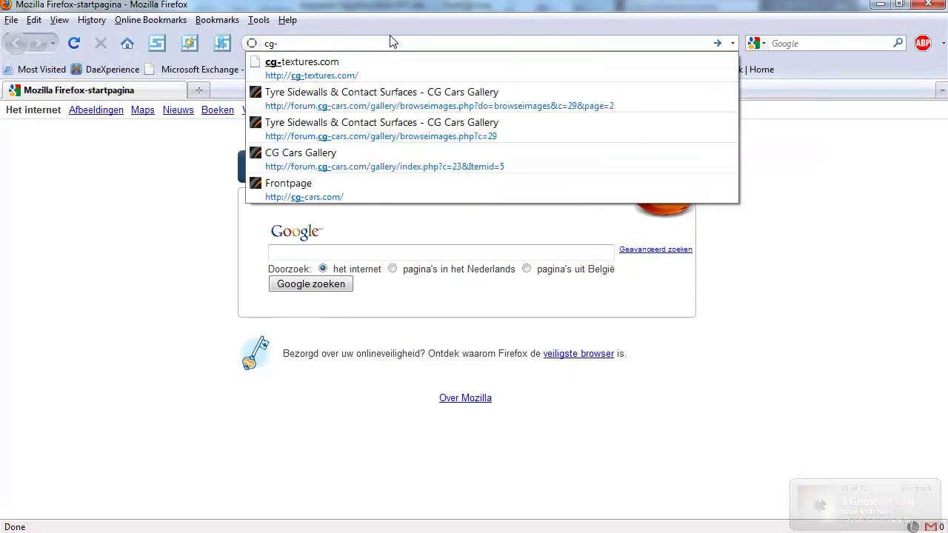
pyautogui.press('BackSpace')
pyautogui.write('c')
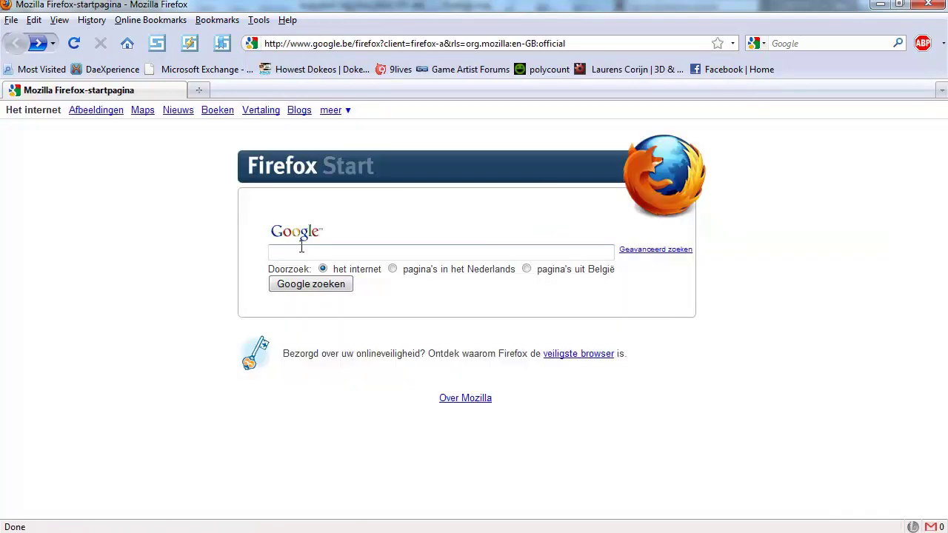
pyautogui.write('cg cars')
pyautogui.press('Return')
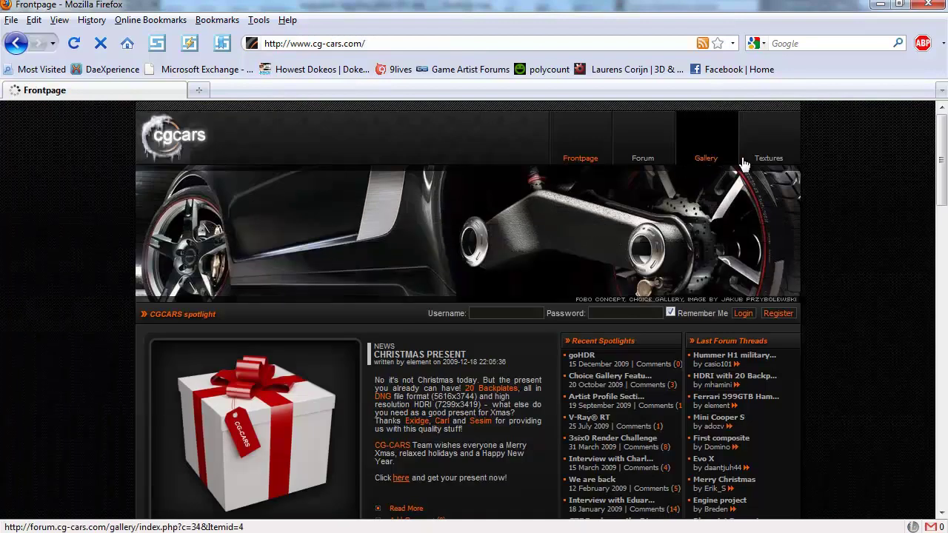
pyautogui.click(705, 154)
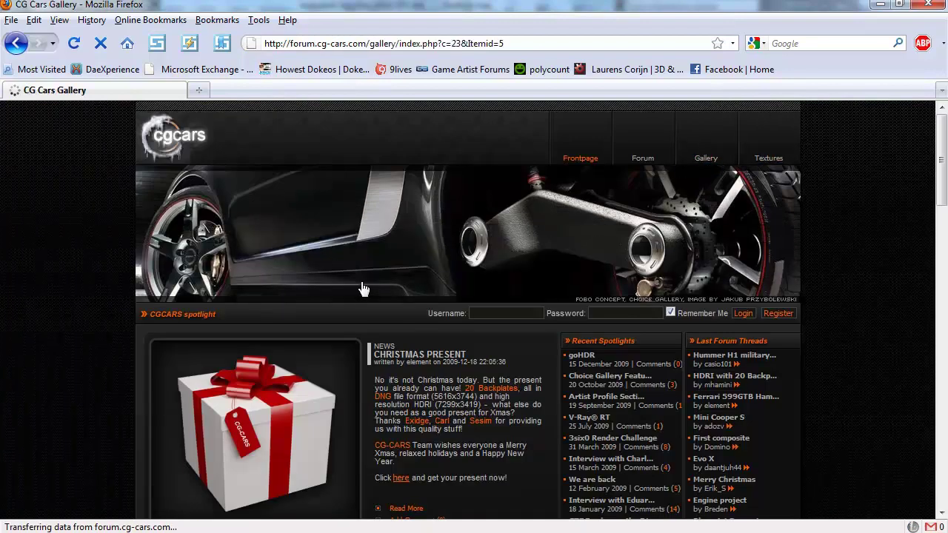
# Step: Open the Brake Disc Textures category of the CG Cars gallery and browse its entries
pyautogui.scroll(-2, 222, 377)
pyautogui.click(207, 393)
pyautogui.scroll(-10, 95, 372)
pyautogui.scroll(-7, 95, 373)
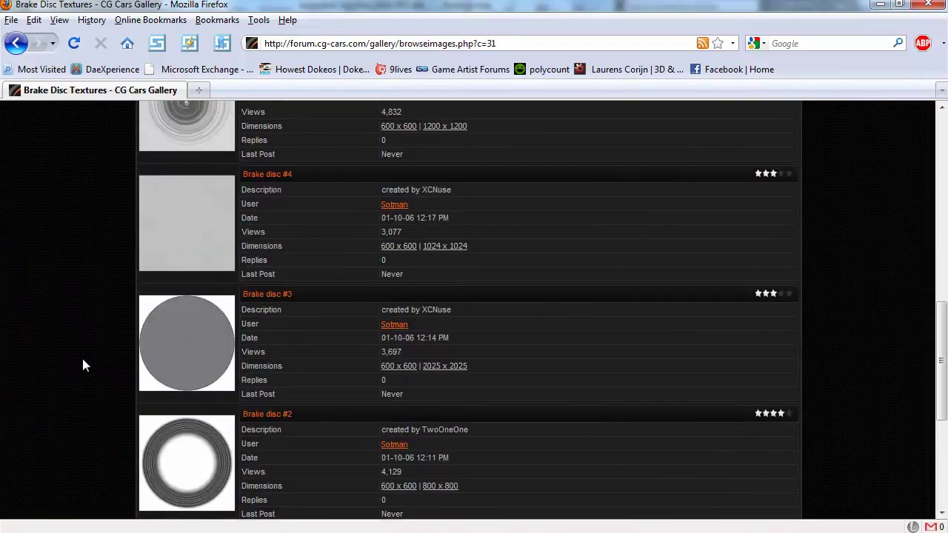
pyautogui.scroll(3, 85, 378)
pyautogui.middleClick(87, 375)
# Step: Open the Brake disc #3 texture page and copy its large preview image
pyautogui.click(188, 377)
pyautogui.scroll(-8, 88, 370)
pyautogui.middleClick(106, 360)
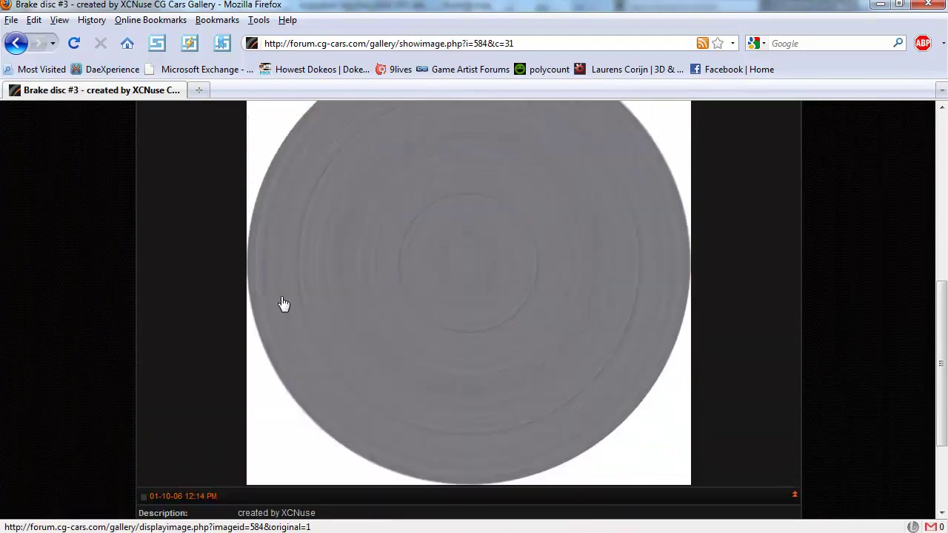
pyautogui.rightClick(394, 281)
pyautogui.click(461, 408)
# Step: Switch to Photoshop, collapse and hide the specular group, and show and expand the diffuse group
pyautogui.hotkey('alt', 'Tab')
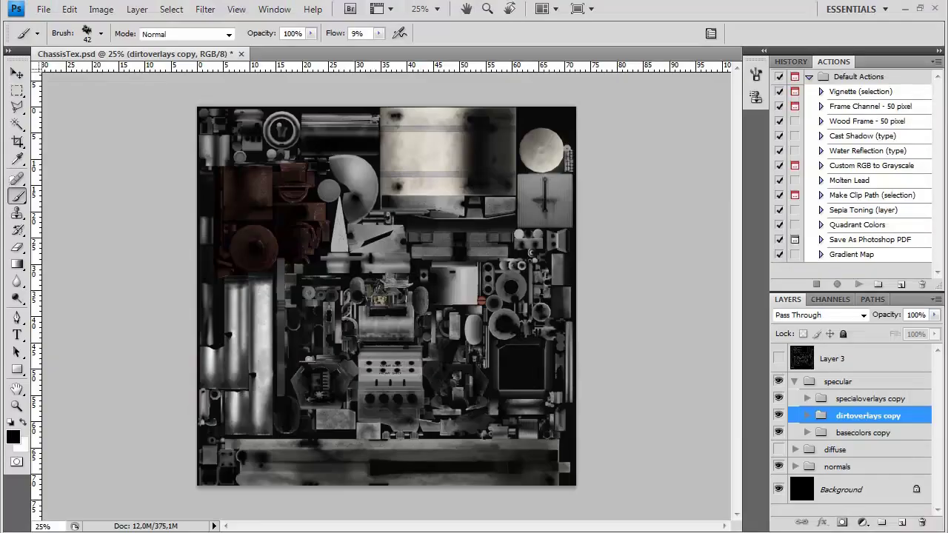
pyautogui.click(794, 381)
pyautogui.click(778, 381)
pyautogui.click(778, 398)
pyautogui.click(795, 398)
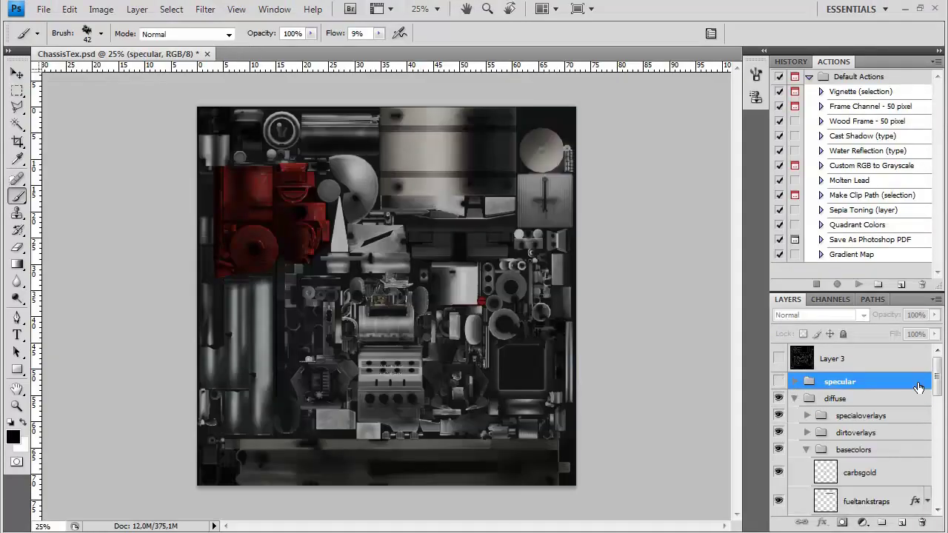
pyautogui.moveTo(940, 380); pyautogui.dragTo(943, 416)
# Step: Create a new document at the clipboard image's size and paste the copied brake disc image
pyautogui.hotkey('ctrl', 'n')
pyautogui.press('Return')
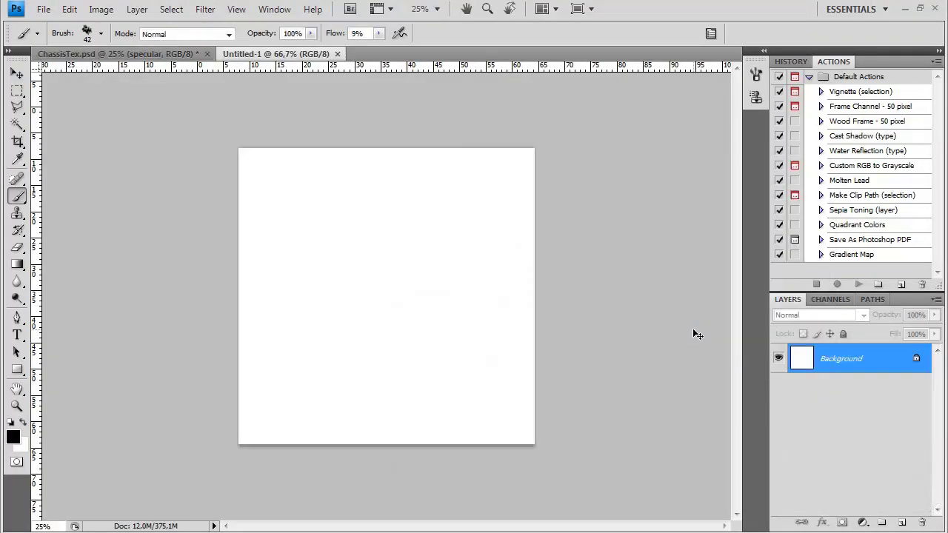
pyautogui.hotkey('ctrl', 'v')
# Step: Select the round brake disc with the Elliptical Marquee, fitting the selection to the disc's edge
pyautogui.rightClick(25, 92)
pyautogui.click(74, 99)
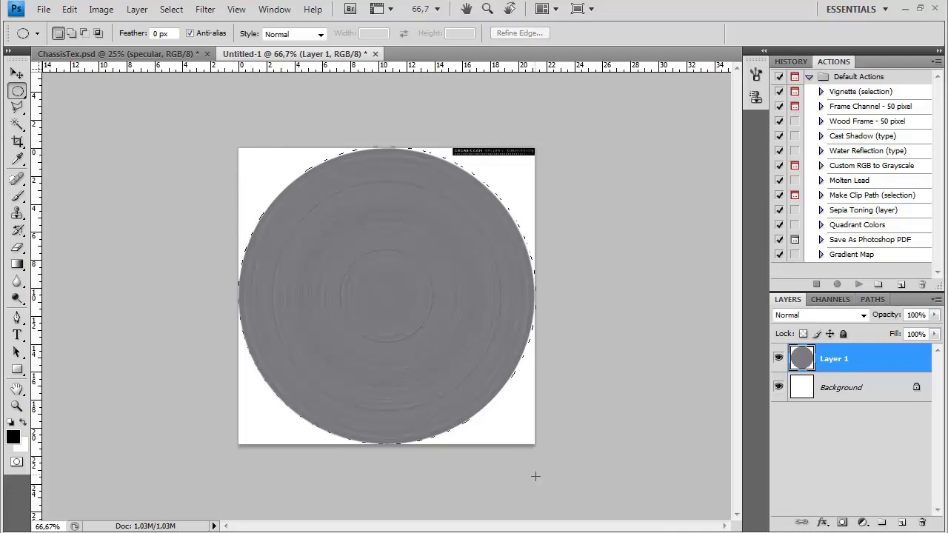
pyautogui.click(236, 9)
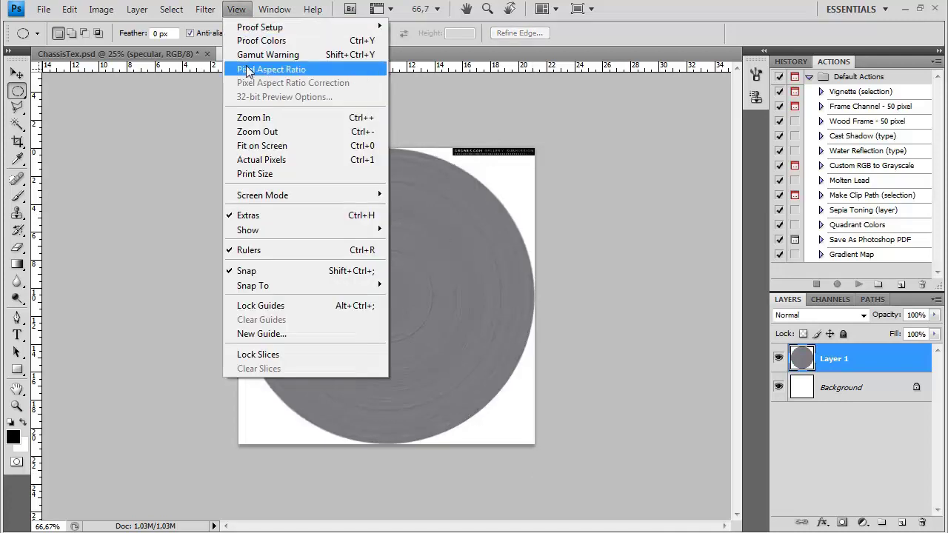
pyautogui.moveTo(324, 289)
pyautogui.click(576, 69)
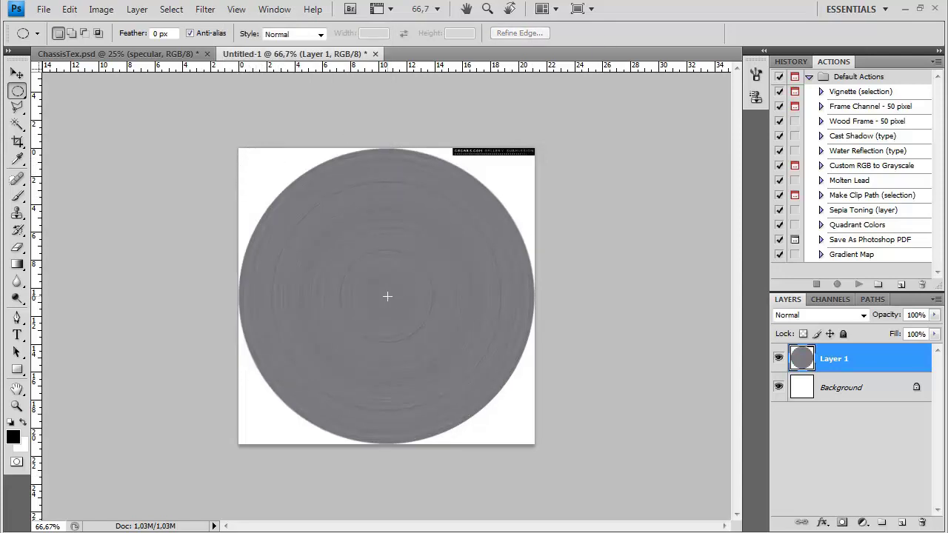
pyautogui.hotkey('ctrl', 'd')
pyautogui.hotkey('ctrl', '+')
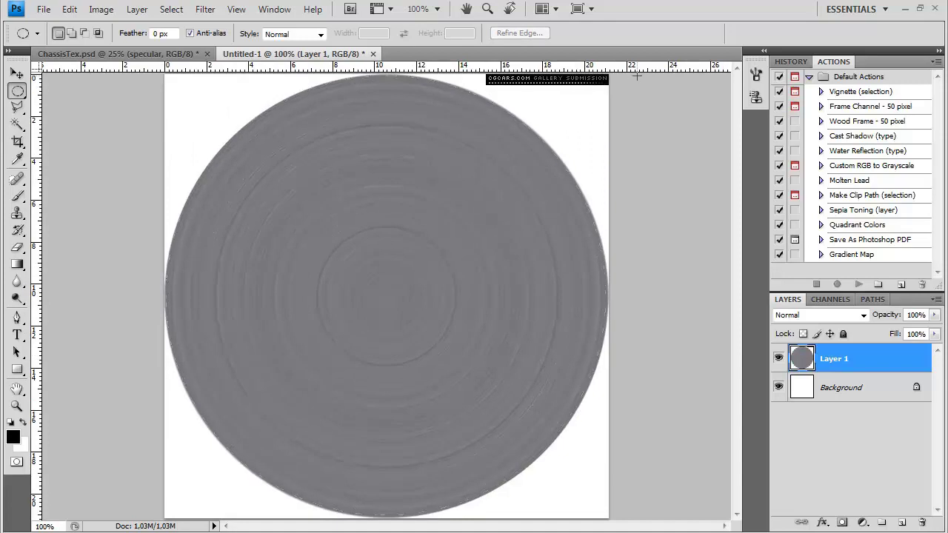
pyautogui.moveTo(638, 74); pyautogui.dragTo(606, 76)
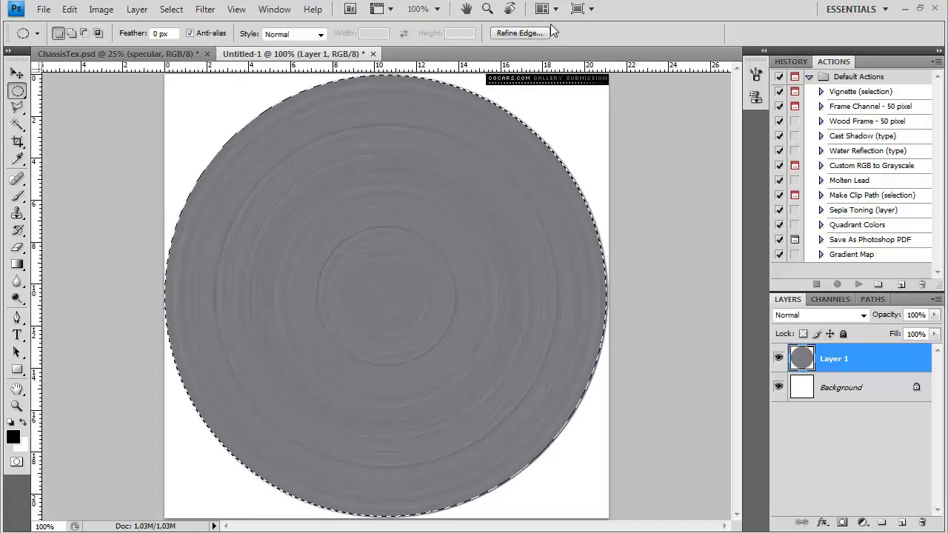
# Step: Copy the selected disc and close the temporary document without saving it
pyautogui.hotkey('ctrl', 'c')
pyautogui.hotkey('ctrl', 'w')
pyautogui.click(477, 214)
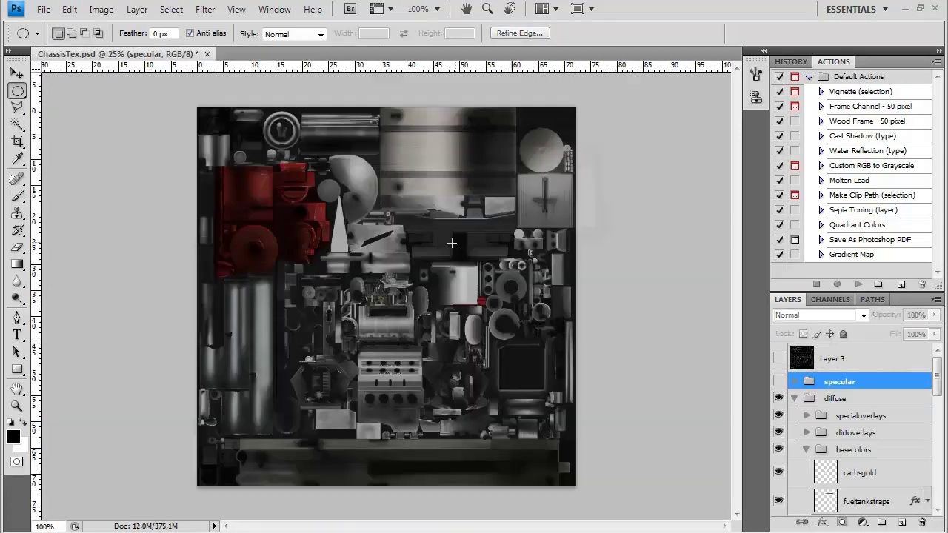
# Step: Paste the brake disc into ChassisTex.psd, scale it to 46% and move it towards the lower brake disc shape
pyautogui.hotkey('ctrl', 'v')
pyautogui.hotkey('ctrl', '+')
pyautogui.hotkey('ctrl', '+')
pyautogui.hotkey('ctrl', 't')
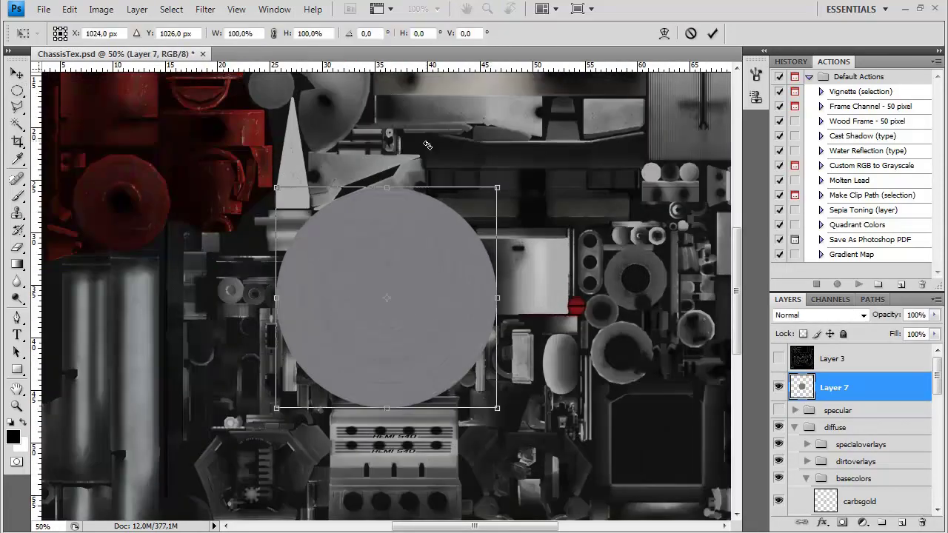
pyautogui.moveTo(492, 189); pyautogui.dragTo(375, 307)
pyautogui.moveTo(326, 356); pyautogui.dragTo(617, 366)
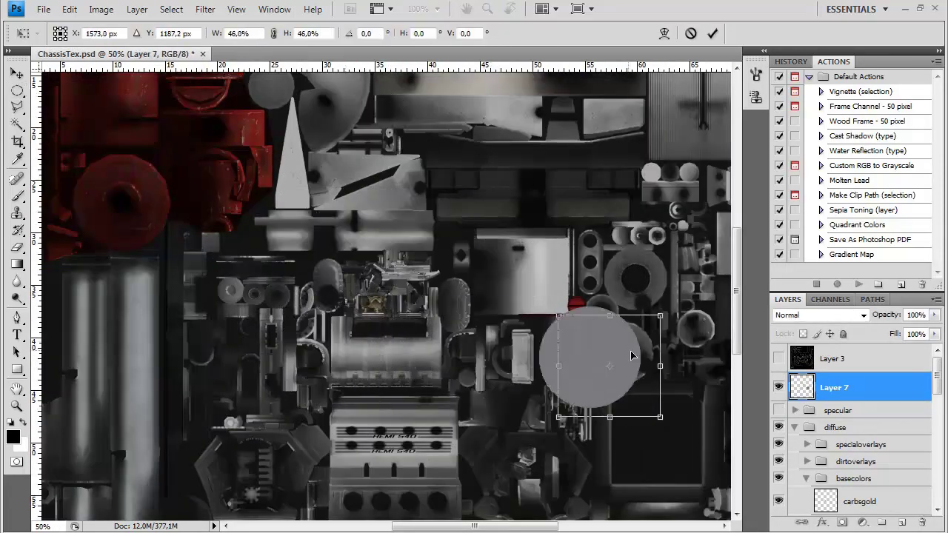
# Step: Align the pasted disc with the lower brake disc shape, scale it to 28.1% and apply the transform
pyautogui.hotkey('ctrl', '+')
pyautogui.hotkey('ctrl', '+')
pyautogui.moveTo(650, 297); pyautogui.dragTo(186, 171)
pyautogui.moveTo(421, 305); pyautogui.dragTo(466, 241)
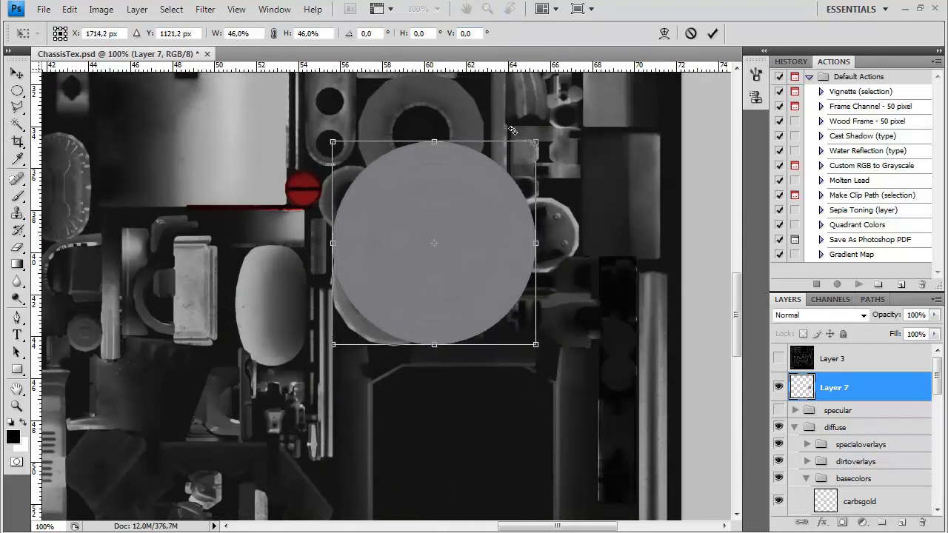
pyautogui.moveTo(521, 138); pyautogui.dragTo(447, 214)
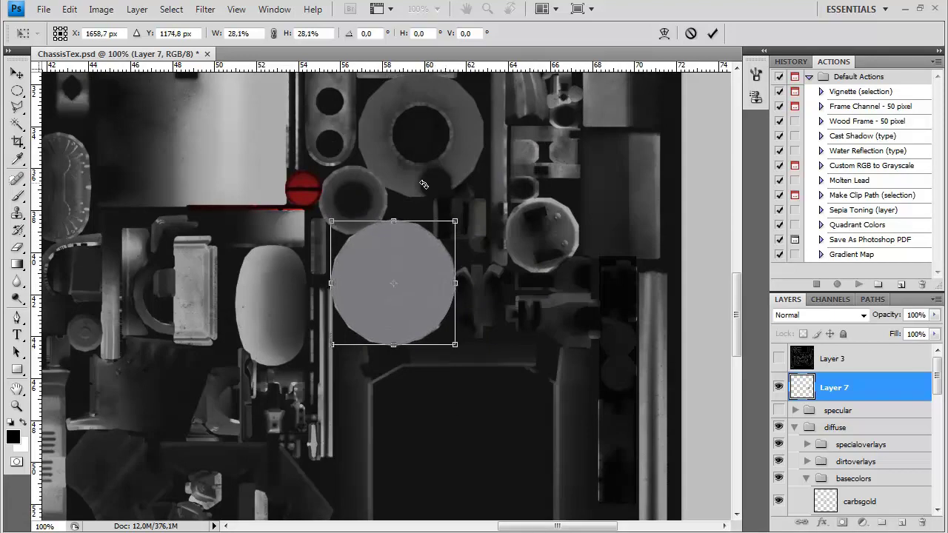
pyautogui.press('Return')
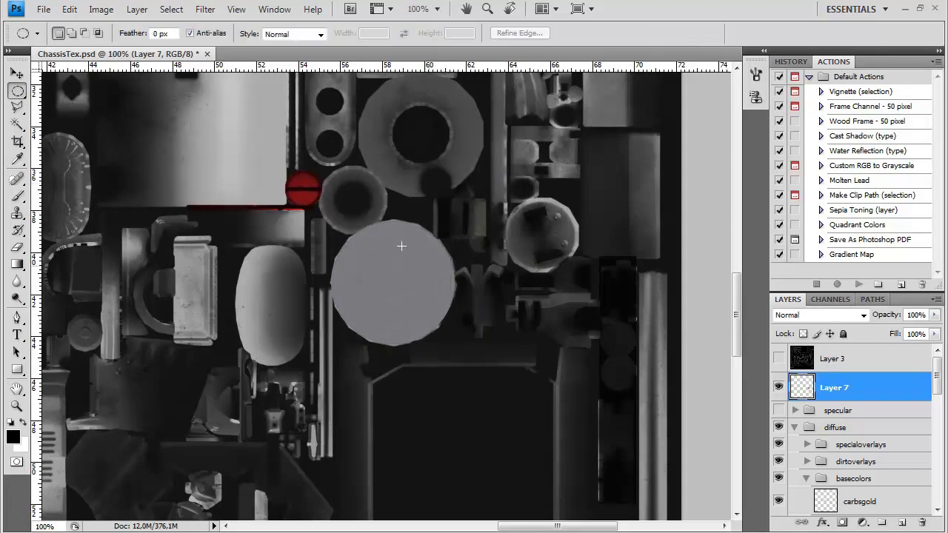
# Step: Set the pasted disc's contrast to 82 with Brightness/Contrast and move its layer into the diffuse basecolors group as brakedisc1
pyautogui.hotkey('ctrl', 'shift', 'l')
pyautogui.hotkey('ctrl', 'z')
pyautogui.click(236, 10)
pyautogui.press('Escape')
pyautogui.click(101, 9)
pyautogui.moveTo(84, 47)
pyautogui.click(370, 30)
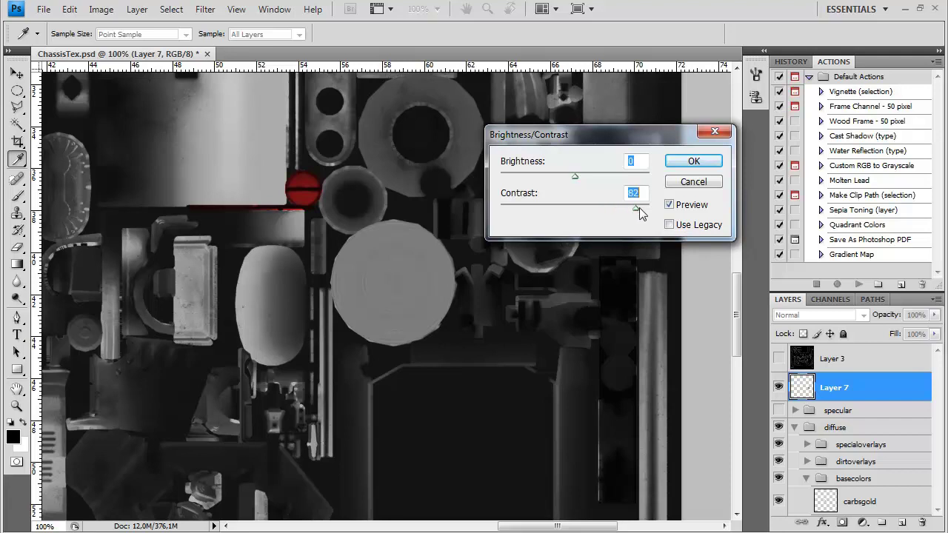
pyautogui.click(691, 162)
pyautogui.moveTo(872, 388); pyautogui.dragTo(858, 429)
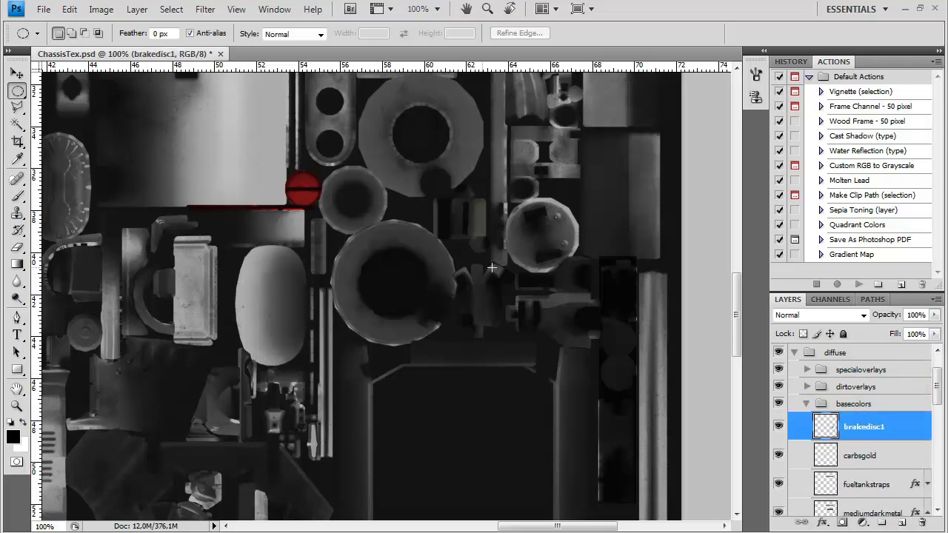
# Step: Try the Overlay, Multiply and Screen blend modes on the brakedisc1 layer and return it to Normal
pyautogui.click(817, 317)
pyautogui.click(791, 182)
pyautogui.click(821, 315)
pyautogui.click(791, 50)
pyautogui.click(820, 317)
pyautogui.click(814, 126)
pyautogui.click(837, 314)
pyautogui.click(787, 183)
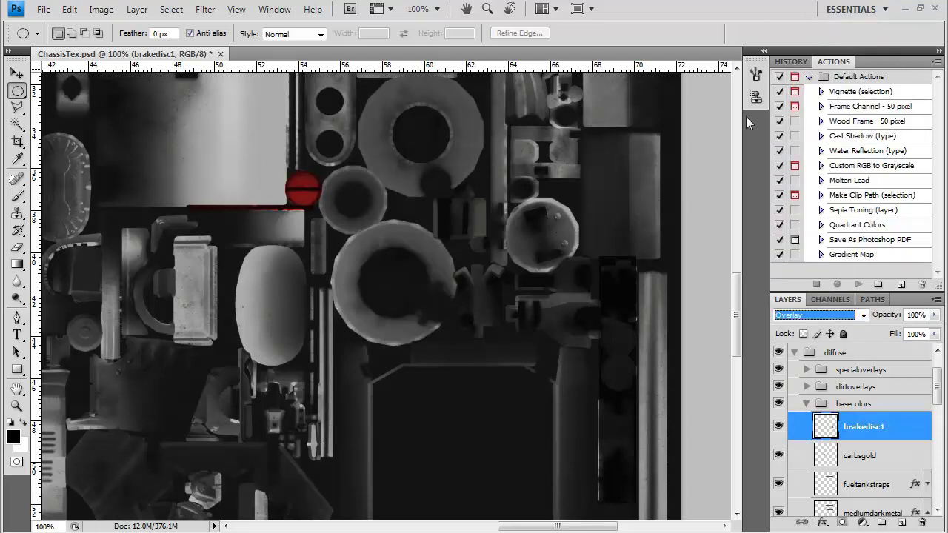
pyautogui.hotkey('ctrl', '+')
pyautogui.click(817, 315)
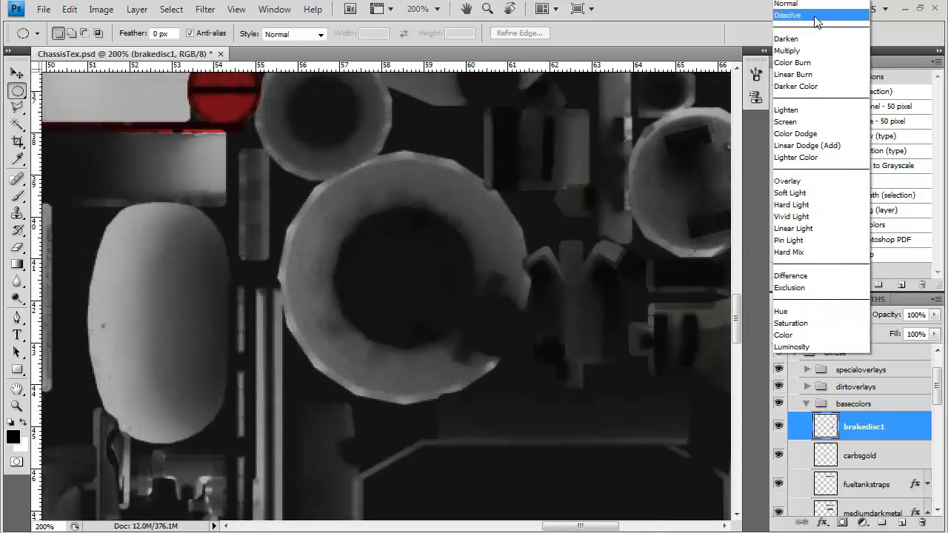
pyautogui.click(810, 4)
# Step: Set the brakedisc1 layer's brightness to 23 and contrast to 19, and place a duplicate on the upper brake disc shape
pyautogui.hotkey('ctrl', '-')
pyautogui.click(101, 9)
pyautogui.moveTo(148, 42)
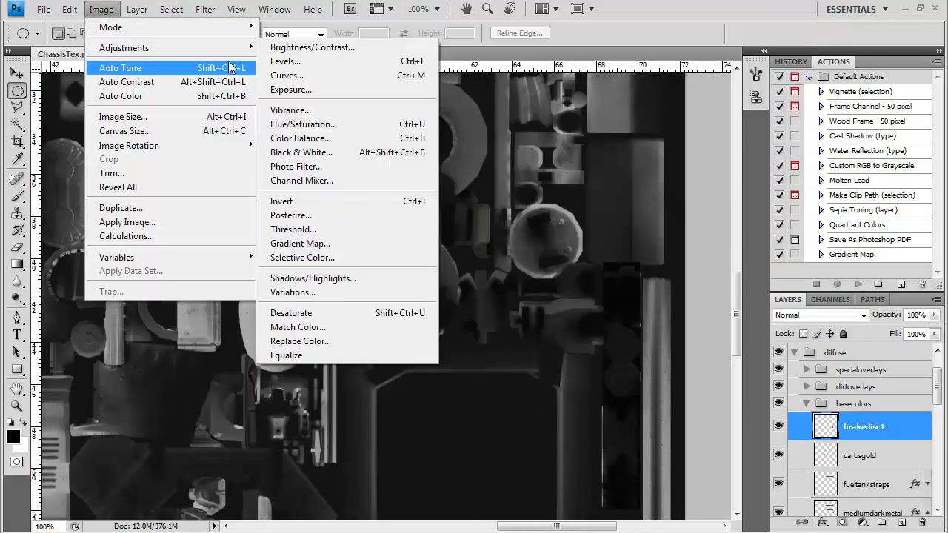
pyautogui.click(311, 44)
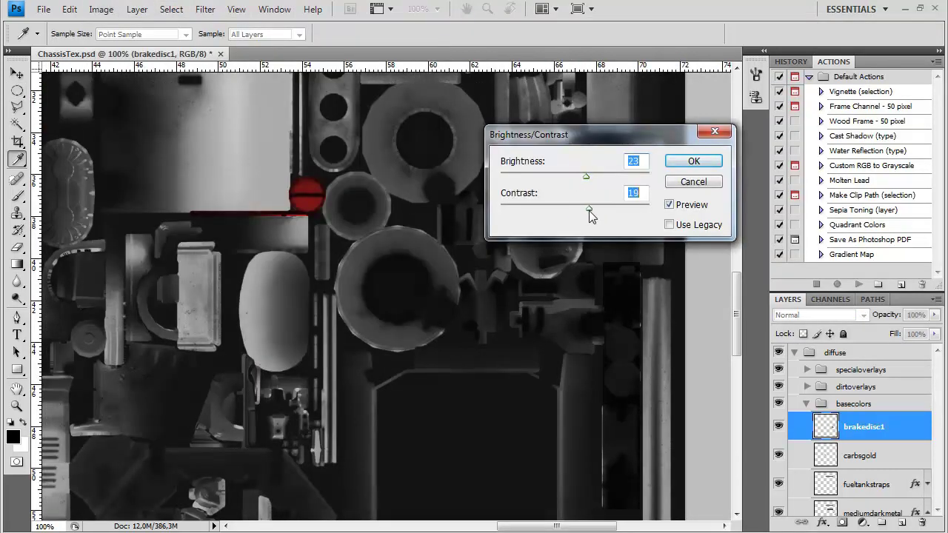
pyautogui.click(693, 162)
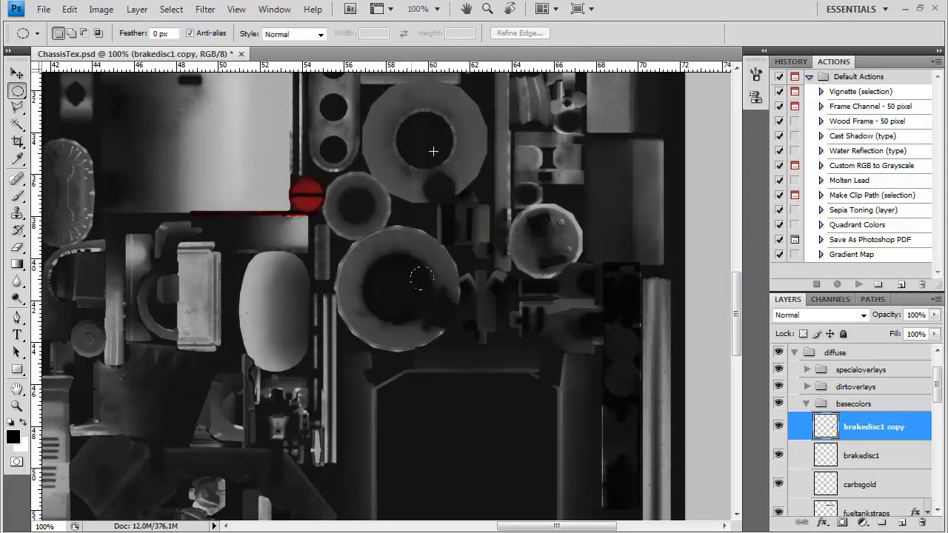
pyautogui.click(16, 73)
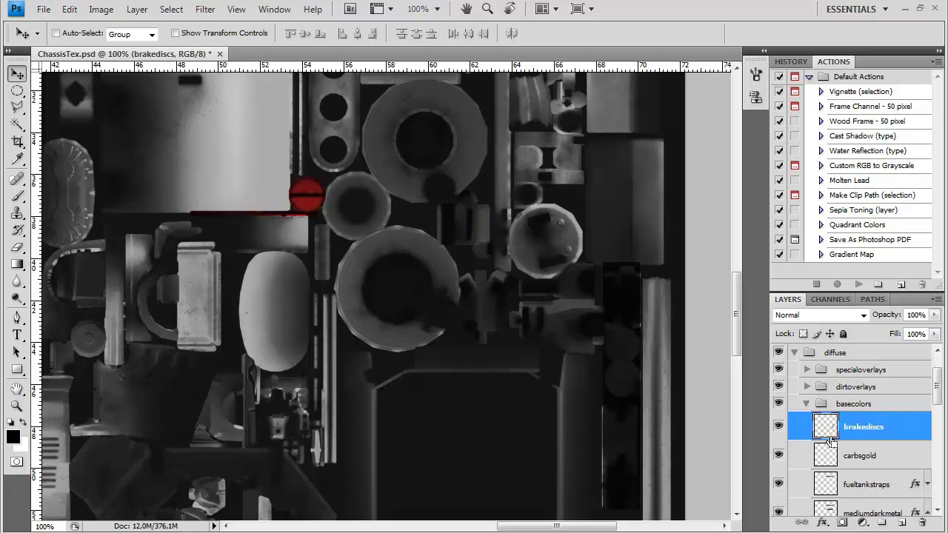
# Step: Copy the merged brakediscs layer into the normals group and hide the diffuse group
pyautogui.moveTo(829, 424); pyautogui.dragTo(842, 476)
pyautogui.moveTo(937, 485)
pyautogui.mouseDown()
pyautogui.moveTo(942, 396)
pyautogui.moveTo(936, 492)
pyautogui.mouseUp()
pyautogui.click(806, 378)
pyautogui.click(794, 467)
pyautogui.moveTo(881, 473); pyautogui.dragTo(885, 441)
pyautogui.click(937, 350)
pyautogui.click(778, 381)
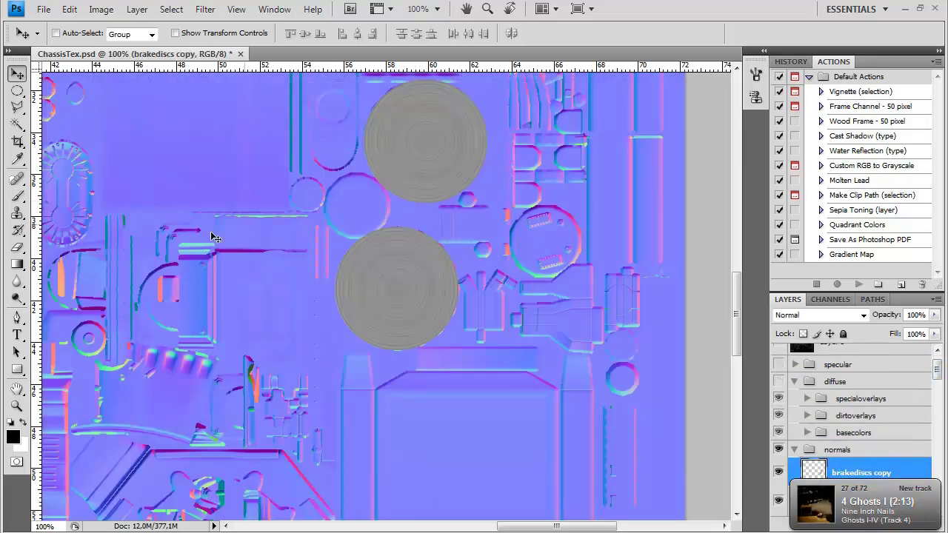
# Step: Sample the disc's grey as background color and fill everything outside the discs on the brakediscs copy layer with it
pyautogui.click(23, 446)
pyautogui.click(383, 275)
pyautogui.click(769, 186)
pyautogui.keyDown('ctrl'); pyautogui.click(810, 468); pyautogui.keyUp('ctrl')
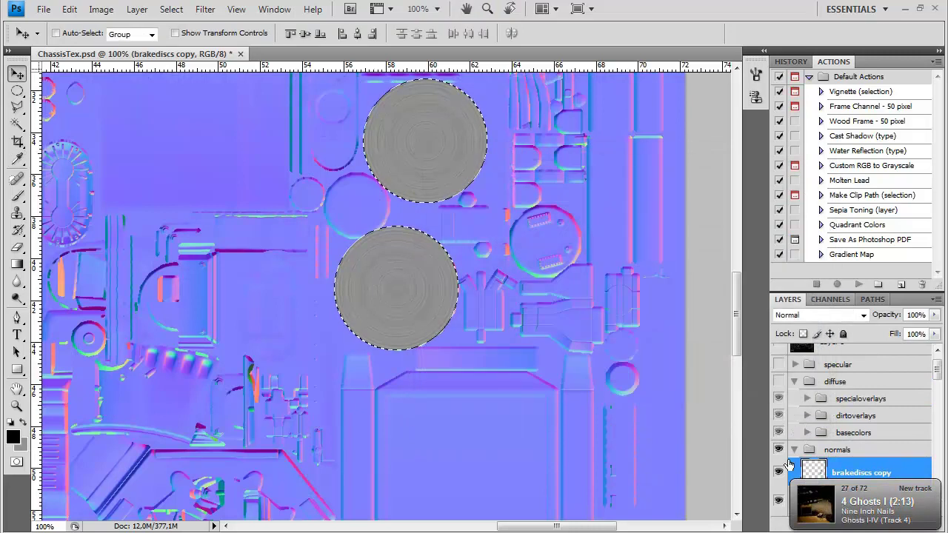
pyautogui.hotkey('ctrl', 'shift', 'i')
pyautogui.hotkey('ctrl', 'BackSpace')
pyautogui.hotkey('ctrl', 'd')
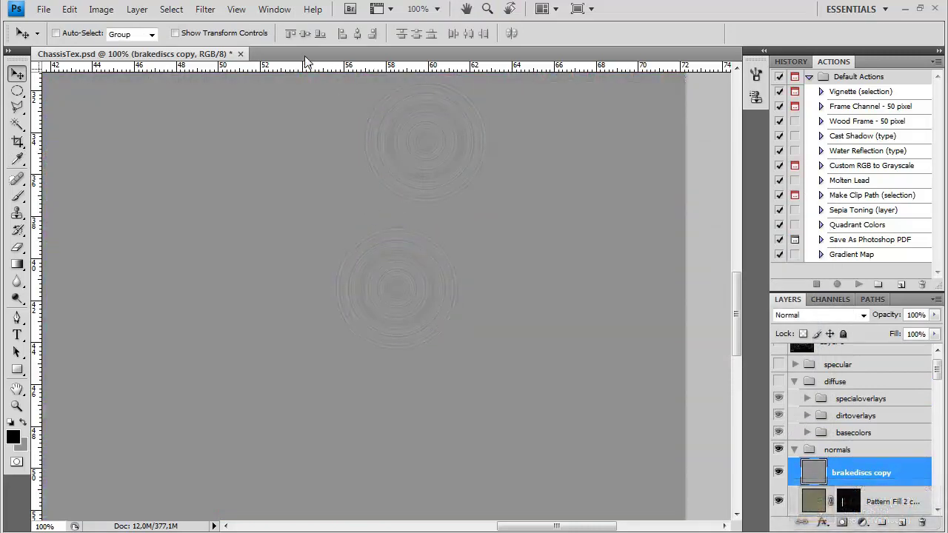
# Step: Convert the brakediscs copy layer to a normal map with the normal map filter
pyautogui.click(206, 9)
pyautogui.moveTo(275, 305)
pyautogui.click(388, 319)
pyautogui.click(637, 407)
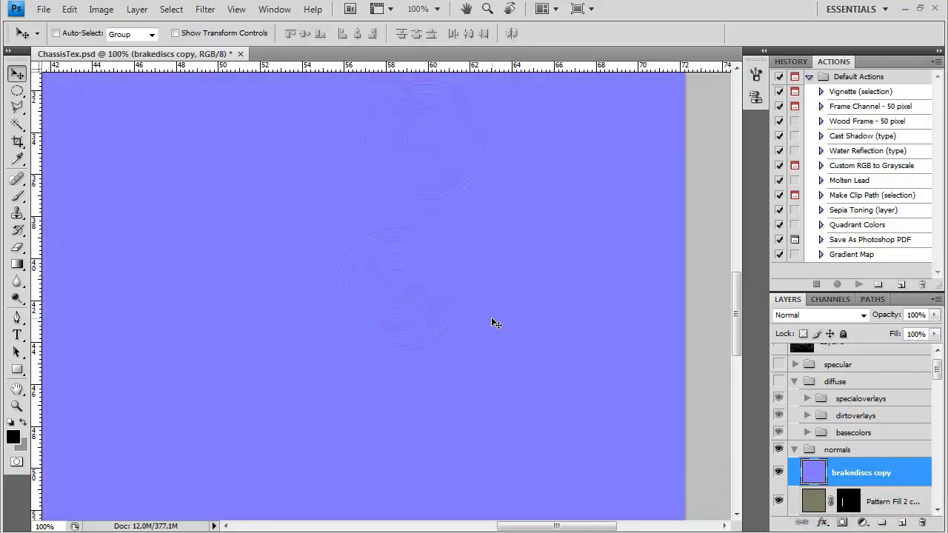
# Step: Lower the Blue channel's white output level in Levels to turn the brakediscs copy layer neutral grey
pyautogui.click(101, 9)
pyautogui.moveTo(170, 42)
pyautogui.click(285, 59)
pyautogui.click(533, 218)
pyautogui.click(567, 269)
pyautogui.doubleClick(628, 405)
pyautogui.write('0')
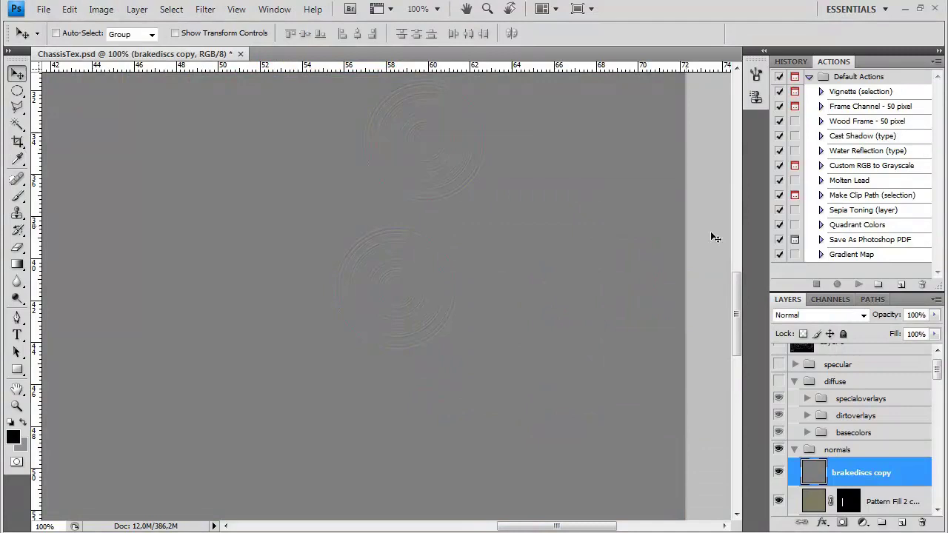
# Step: Set the brakediscs copy layer to Overlay blending with 60% opacity
pyautogui.click(818, 315)
pyautogui.click(806, 183)
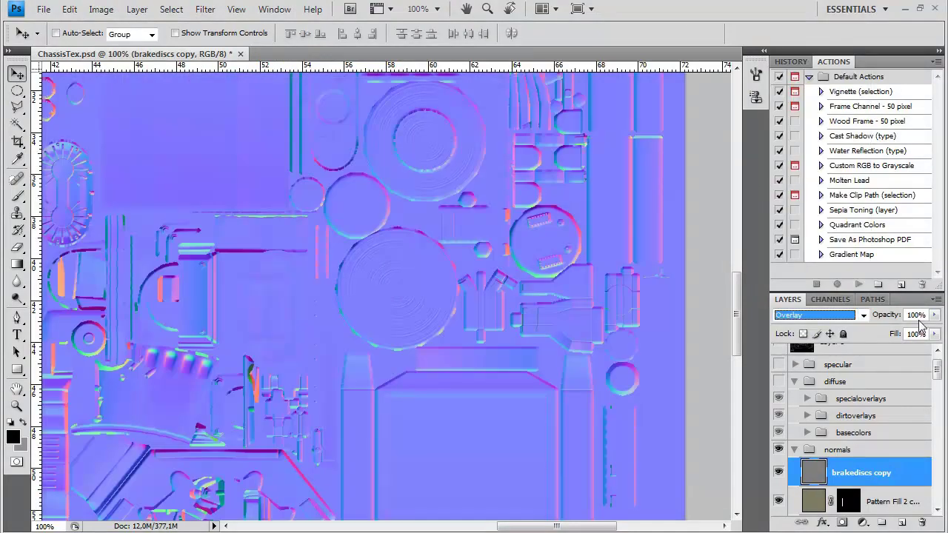
pyautogui.moveTo(934, 314); pyautogui.dragTo(915, 334)
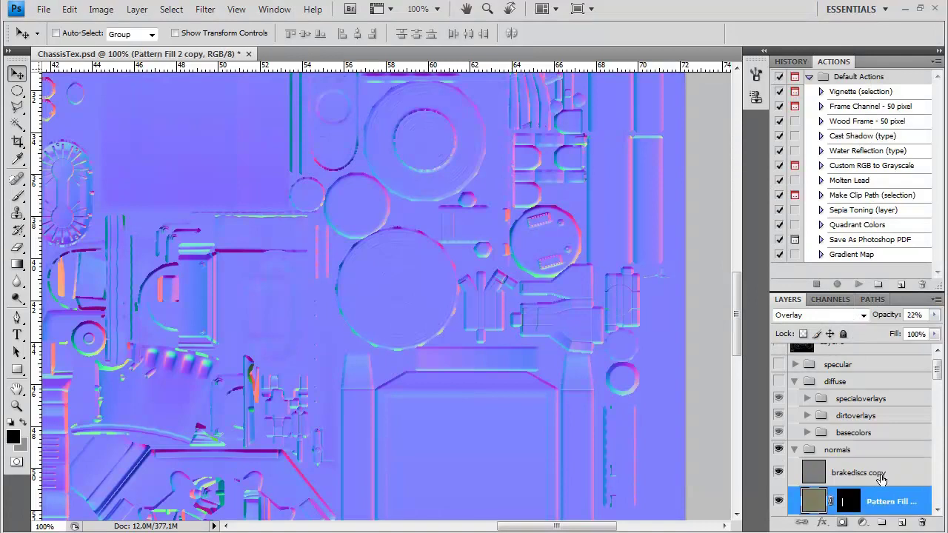
# Step: Save the normal map as a Targa file over the existing chassis normal map in the normals folder
pyautogui.hotkey('ctrl', 'shift', 's')
pyautogui.click(511, 348)
pyautogui.click(448, 530)
pyautogui.doubleClick(343, 158)
pyautogui.moveTo(627, 136); pyautogui.dragTo(629, 302)
pyautogui.doubleClick(477, 241)
pyautogui.click(446, 213)
pyautogui.click(519, 263)
# Step: Show the diffuse group and save the diffuse map as a Targa file over the existing chassis diffuse texture
pyautogui.click(778, 381)
pyautogui.hotkey('ctrl', 'shift', 's')
pyautogui.click(510, 348)
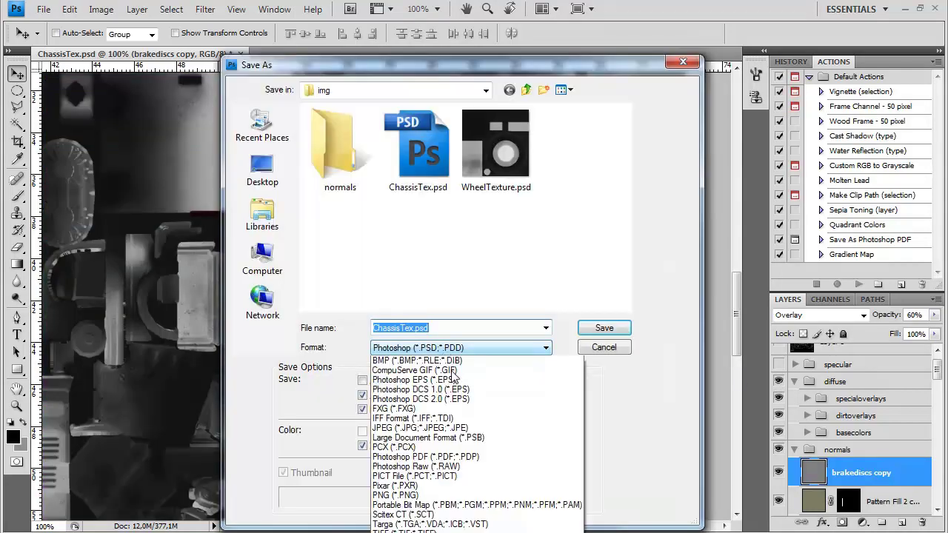
pyautogui.click(449, 530)
pyautogui.doubleClick(420, 144)
pyautogui.click(440, 213)
pyautogui.click(517, 264)
pyautogui.press('Return')
# Step: Expand the diffuse group's basecolors and select the brakediscs layer
pyautogui.click(807, 432)
pyautogui.click(860, 453)
pyautogui.click(136, 9)
pyautogui.click(156, 42)
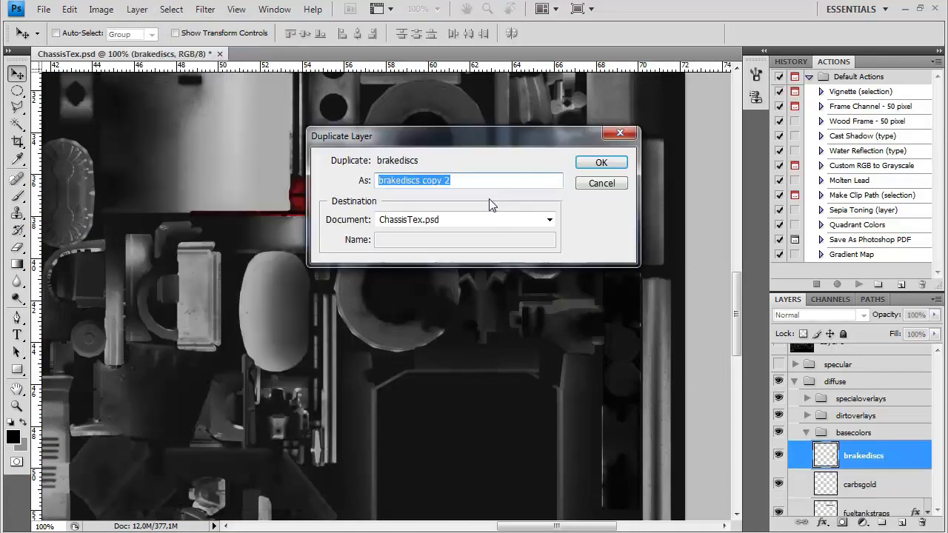
pyautogui.click(550, 222)
pyautogui.click(549, 231)
pyautogui.click(550, 219)
pyautogui.click(550, 219)
pyautogui.click(601, 183)
# Step: Copy the diffuse brakediscs layer into the specular group's basecolors copy group
pyautogui.moveTo(859, 456); pyautogui.dragTo(857, 361)
pyautogui.moveTo(855, 437); pyautogui.dragTo(880, 412)
pyautogui.moveTo(939, 369); pyautogui.dragTo(939, 367)
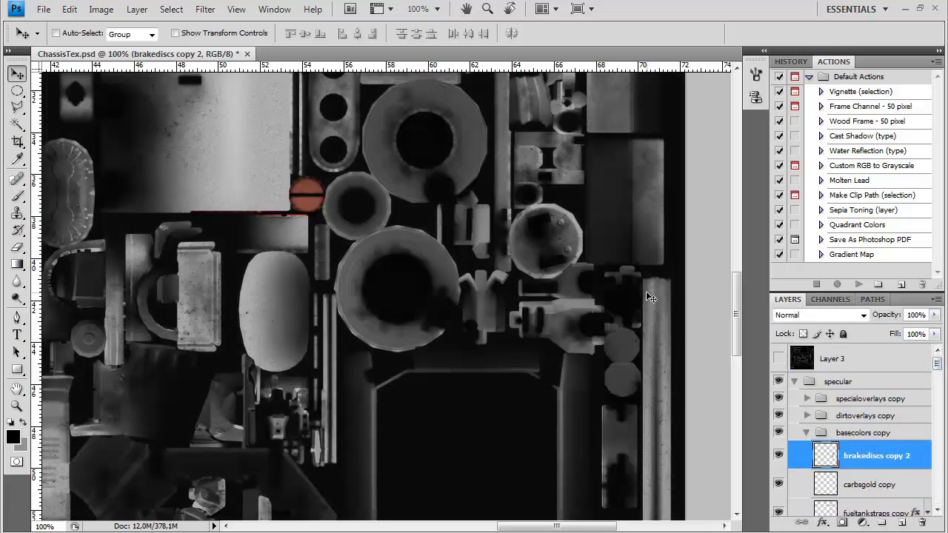
# Step: Adjust the contrast of the brakediscs copy 2 layer with Brightness/Contrast
pyautogui.click(100, 9)
pyautogui.moveTo(127, 44)
pyautogui.click(338, 36)
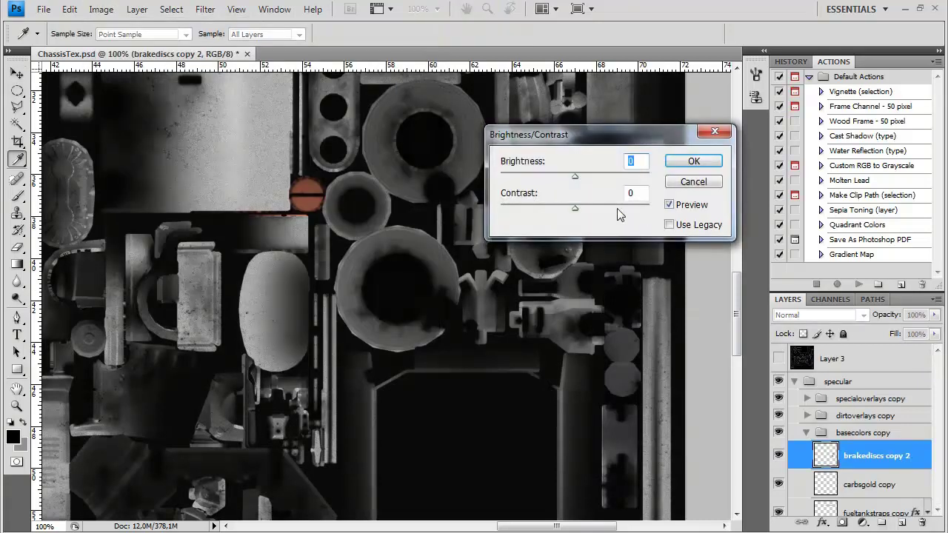
pyautogui.press('Tab')
pyautogui.click(685, 162)
pyautogui.press('v')
# Step: Save the specular map as a Targa file over the existing chassis specular texture
pyautogui.hotkey('ctrl', 'shift', 's')
pyautogui.click(488, 348)
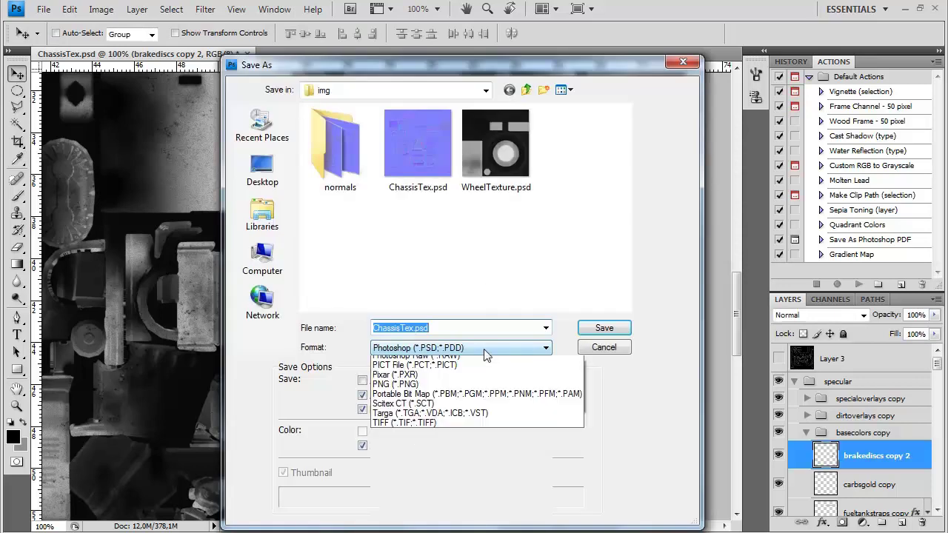
pyautogui.click(474, 530)
pyautogui.doubleClick(496, 150)
pyautogui.click(443, 214)
pyautogui.click(518, 264)
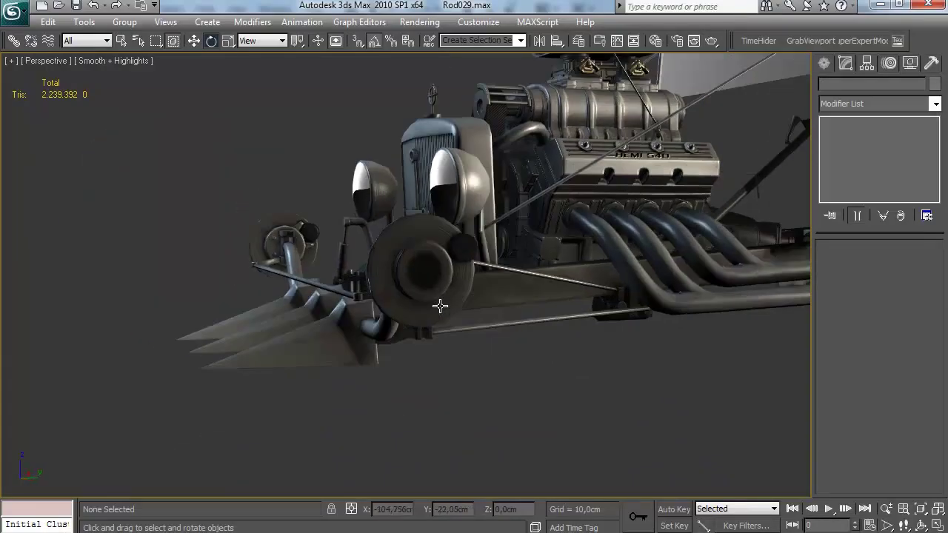
# Step: Switch to 3ds Max and examine the updated brake discs on the chassis from several angles and distances
pyautogui.moveTo(440, 306); pyautogui.dragTo(406, 316)
pyautogui.scroll(5, 485, 304)
pyautogui.scroll(-4, 425, 298)
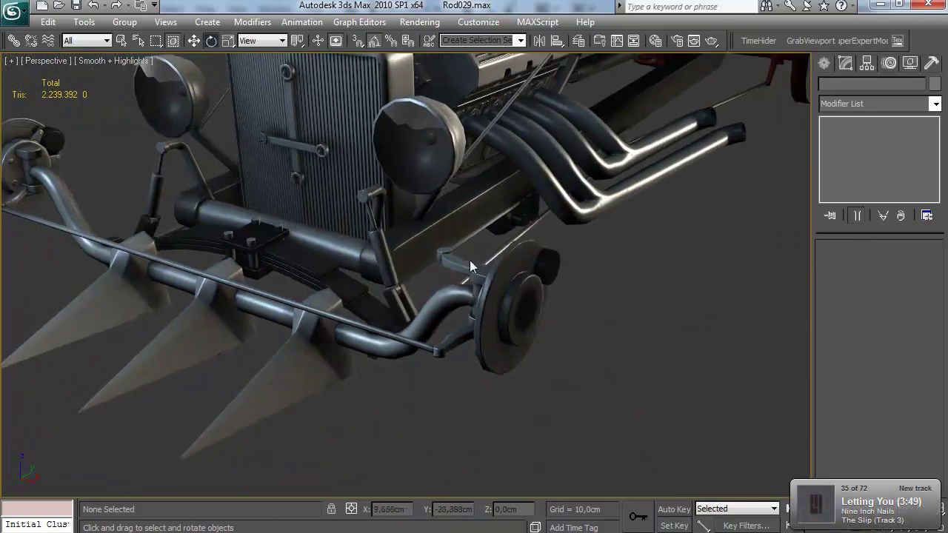
pyautogui.scroll(-3, 441, 229)
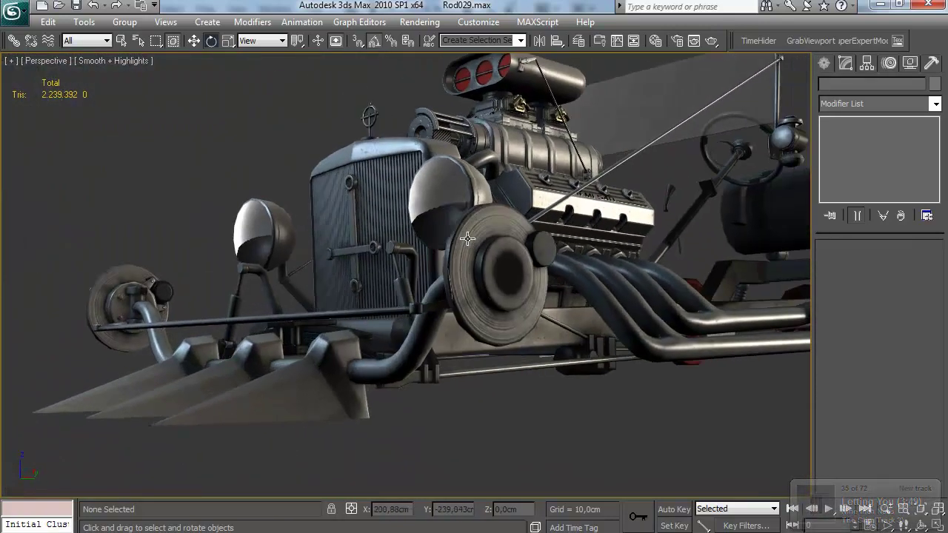
pyautogui.moveTo(441, 245); pyautogui.dragTo(482, 322)
pyautogui.scroll(-3, 432, 282)
pyautogui.scroll(4, 482, 321)
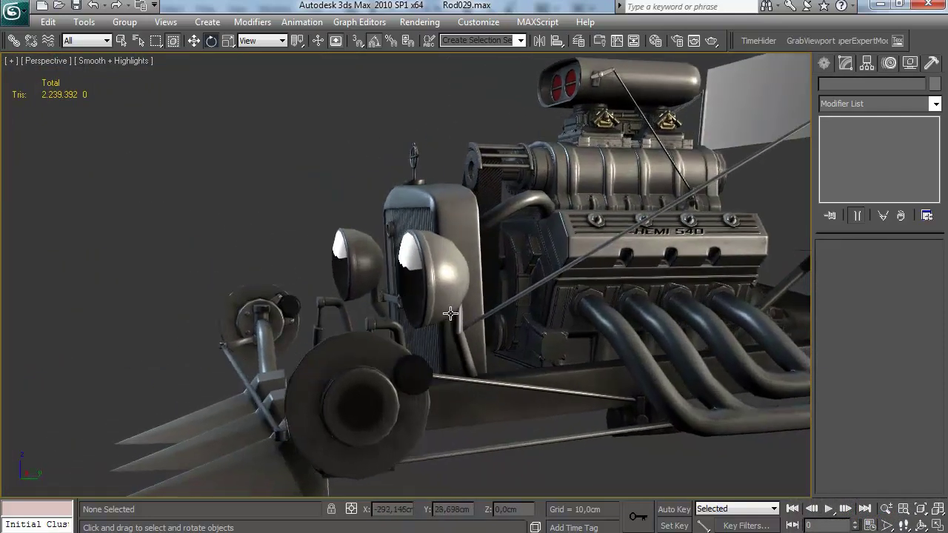